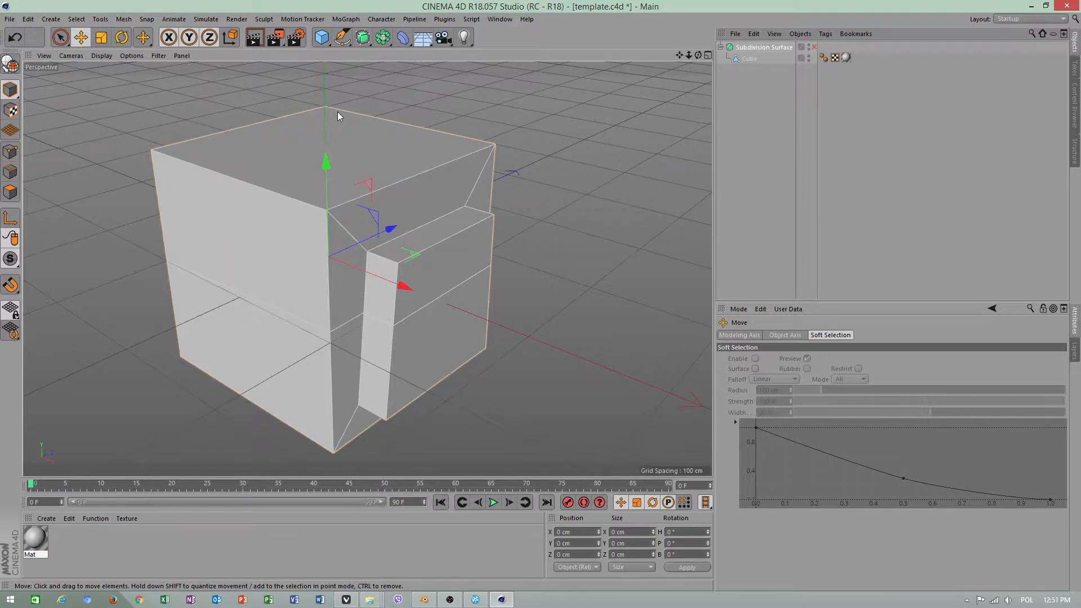
# Switch to point editing and select the Cube object under the Subdivision Surface
pyautogui.keyDown('alt'); pyautogui.moveTo(254, 149); pyautogui.dragTo(214, 166); pyautogui.keyUp('alt')
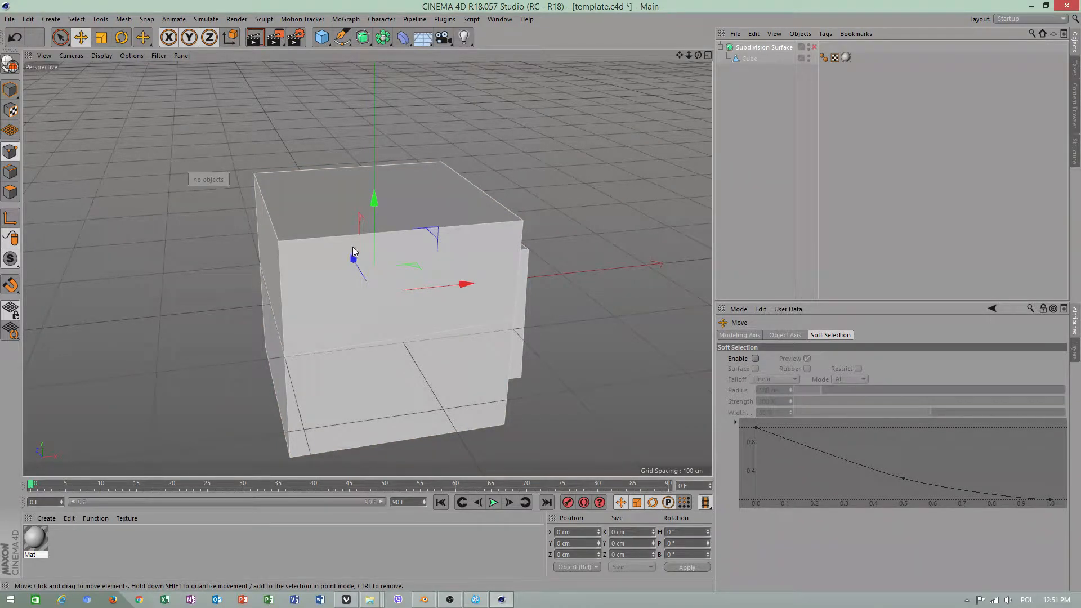
pyautogui.click(750, 58)
pyautogui.rightClick(360, 183)
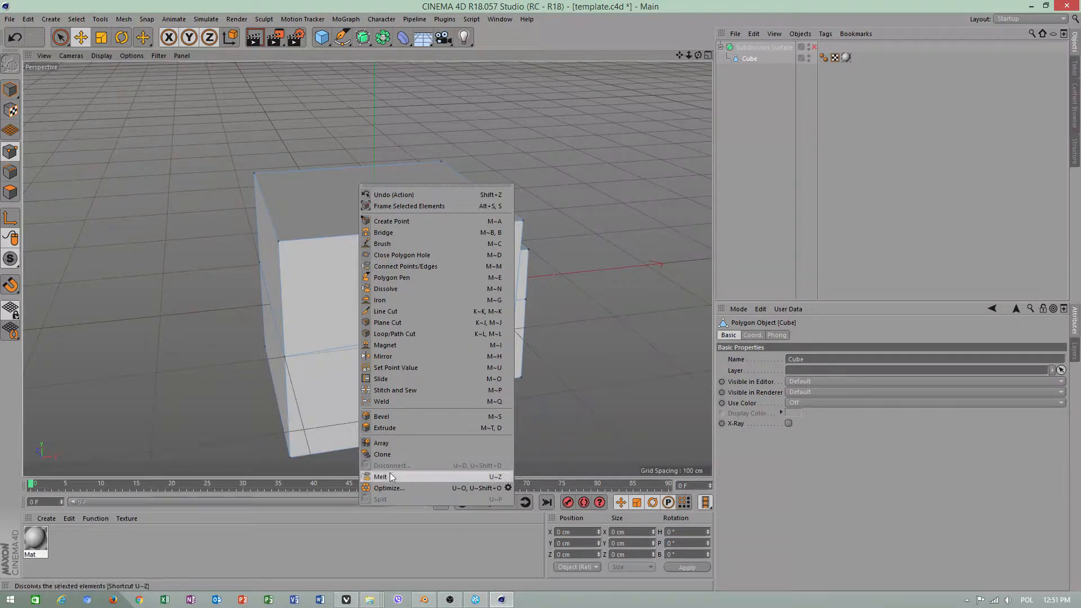
pyautogui.click(167, 249)
pyautogui.keyDown('alt'); pyautogui.moveTo(152, 255); pyautogui.dragTo(326, 346); pyautogui.keyUp('alt')
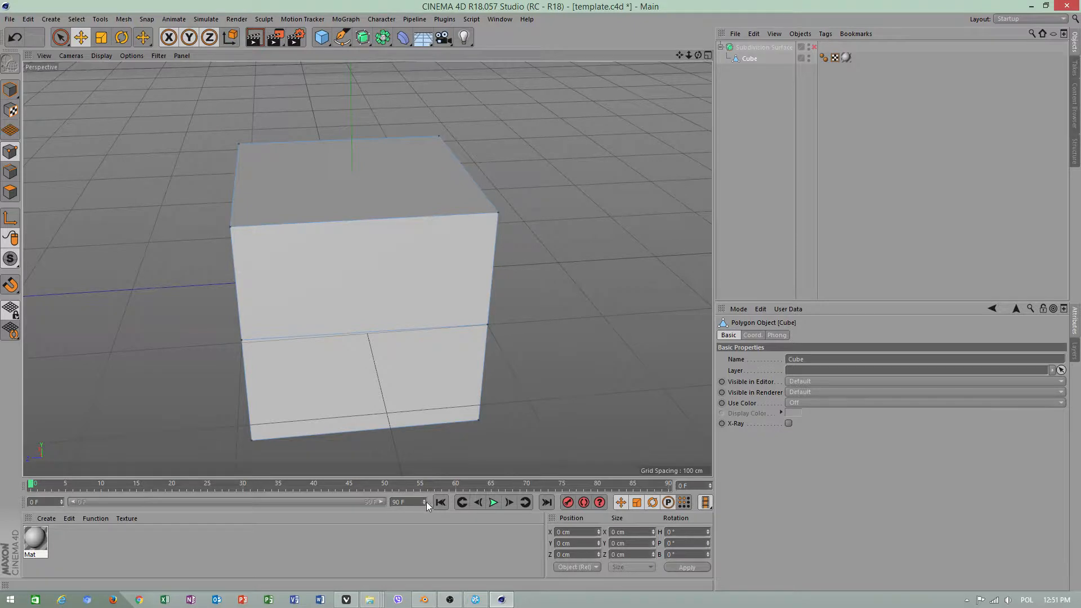
# Extend the timeline's end to 382 frames and stretch the preview range to cover its full length
pyautogui.moveTo(425, 500); pyautogui.dragTo(425, 501)
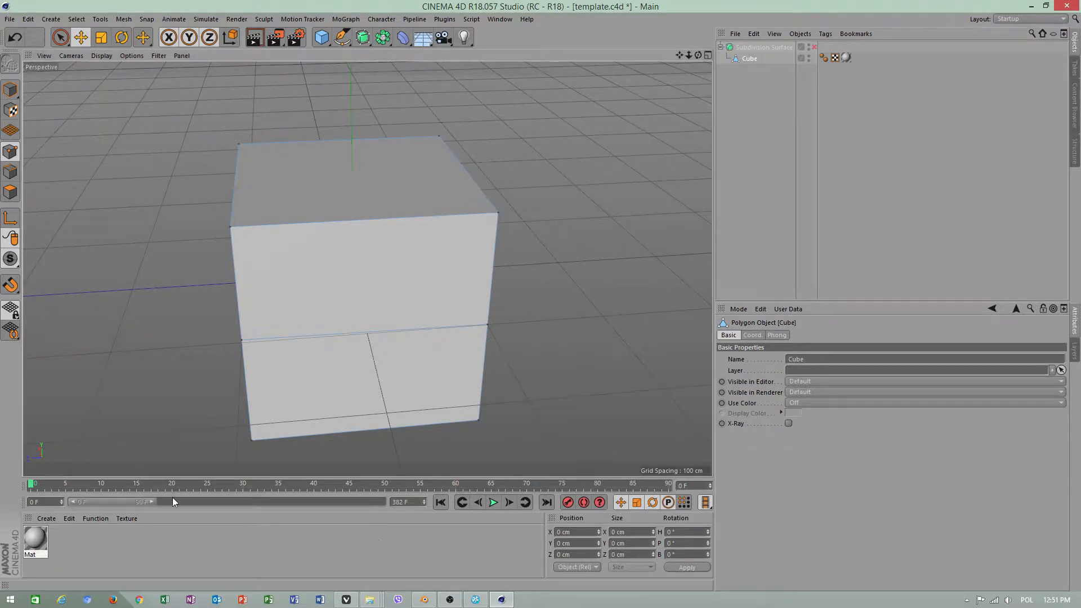
pyautogui.moveTo(152, 502); pyautogui.dragTo(383, 502)
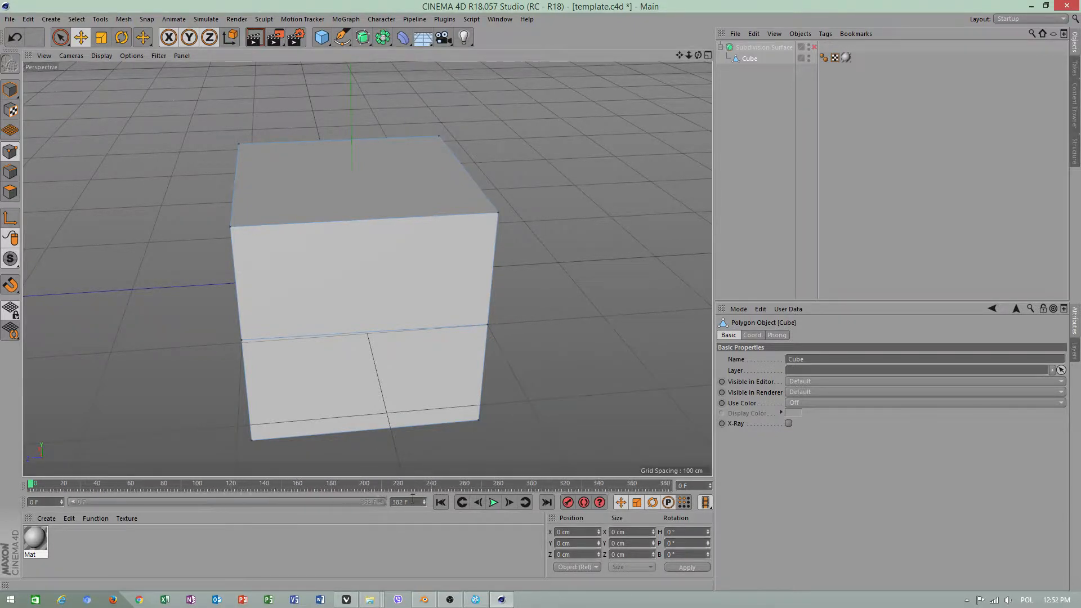
# View the OBS window, the OBS Studio website and the YouTube upload page in the browser, and return to Cinema 4D
pyautogui.click(450, 600)
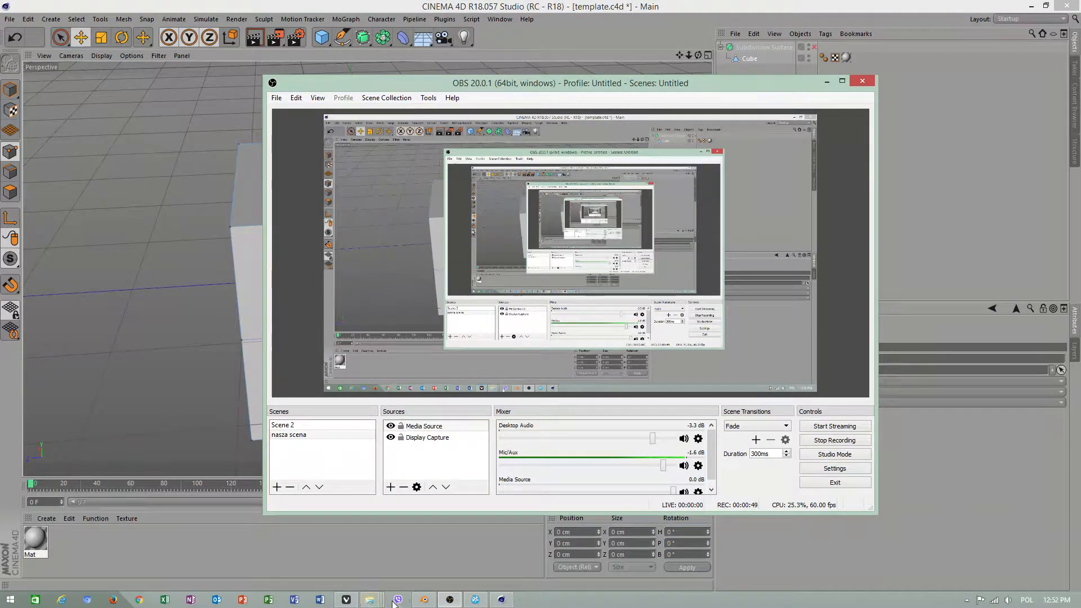
pyautogui.click(346, 599)
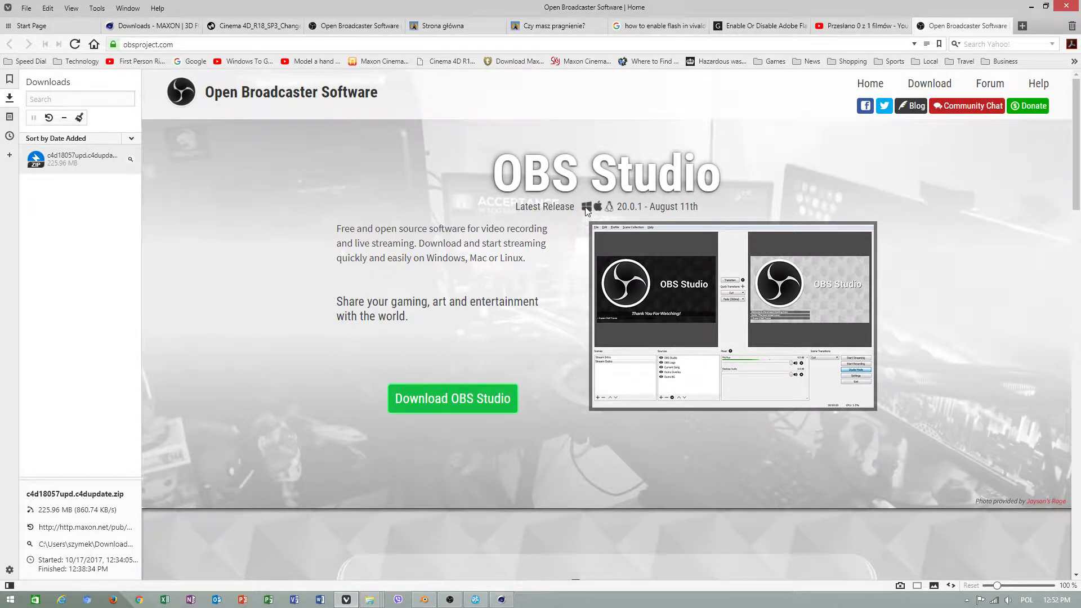
pyautogui.click(502, 599)
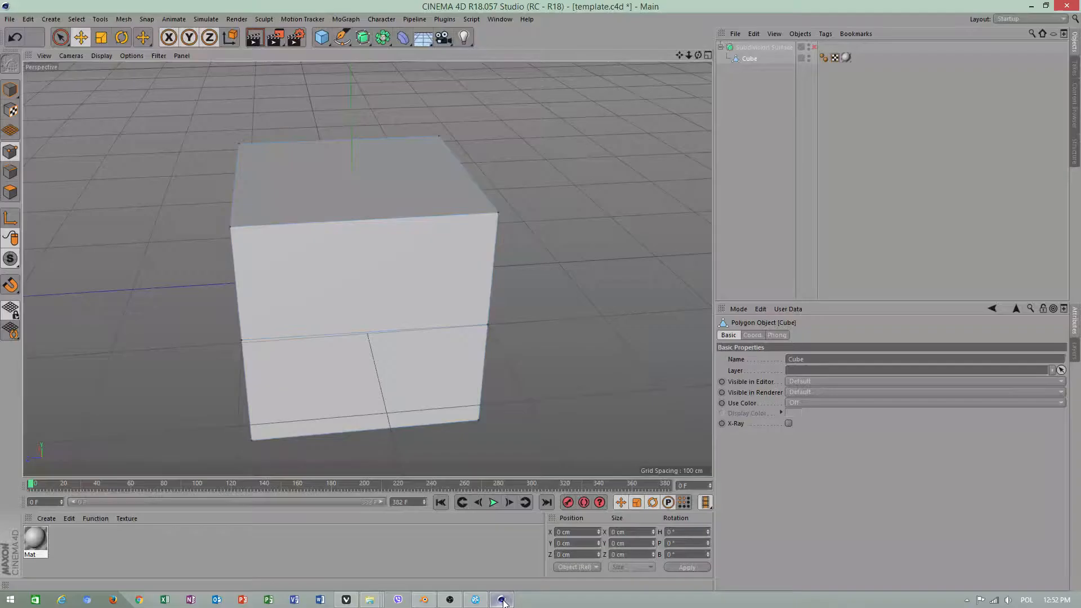
pyautogui.click(346, 599)
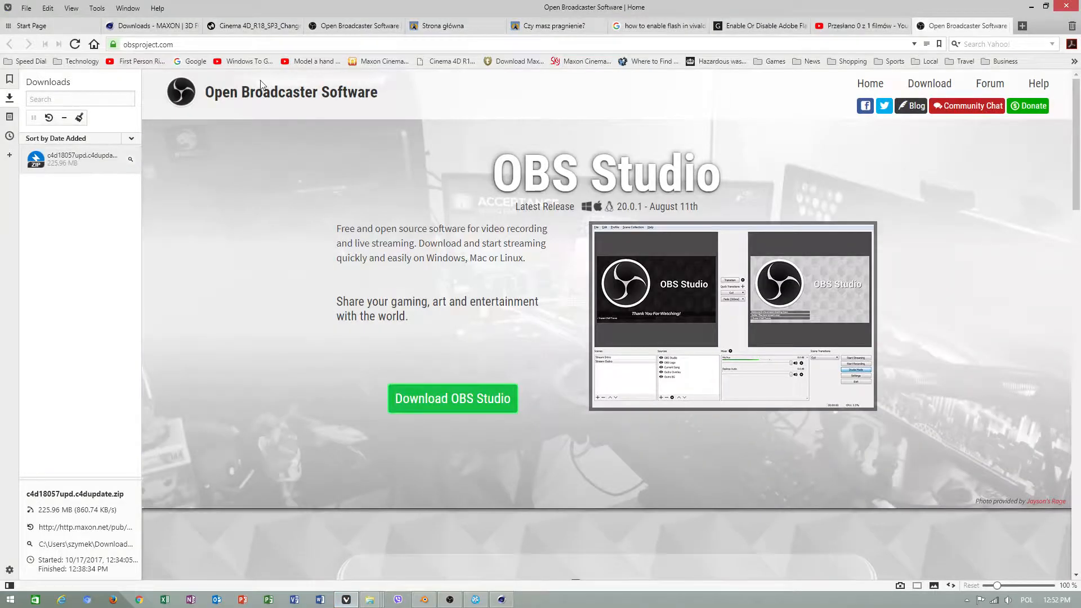
pyautogui.click(862, 25)
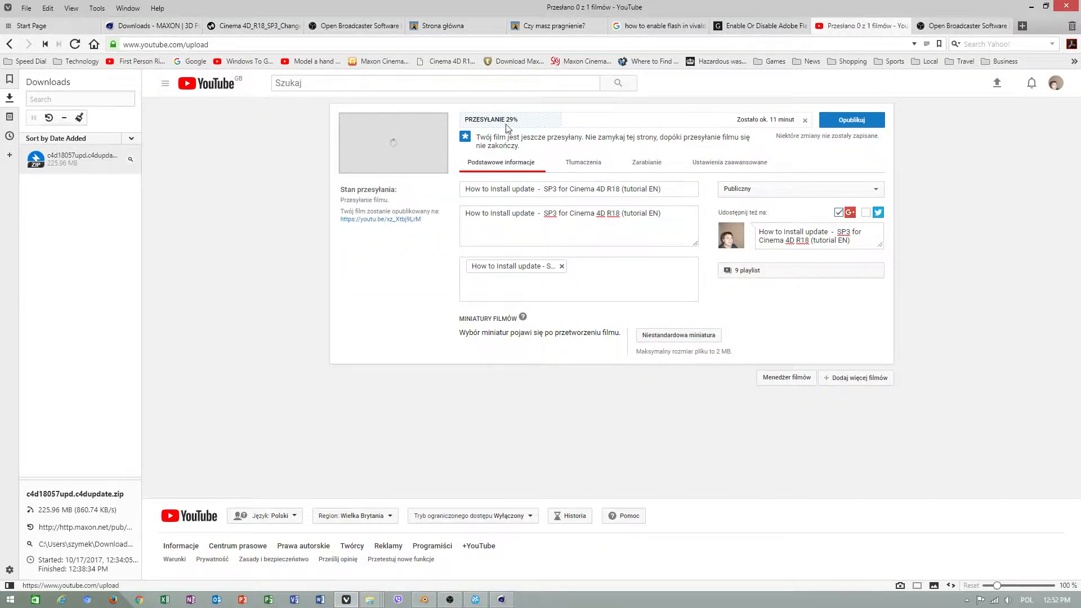
pyautogui.click(502, 600)
# Line-cut the cube's front-facing side from its upper-left corner through two inset points to its upper-right corner
pyautogui.keyDown('alt'); pyautogui.moveTo(401, 309); pyautogui.dragTo(391, 281); pyautogui.keyUp('alt')
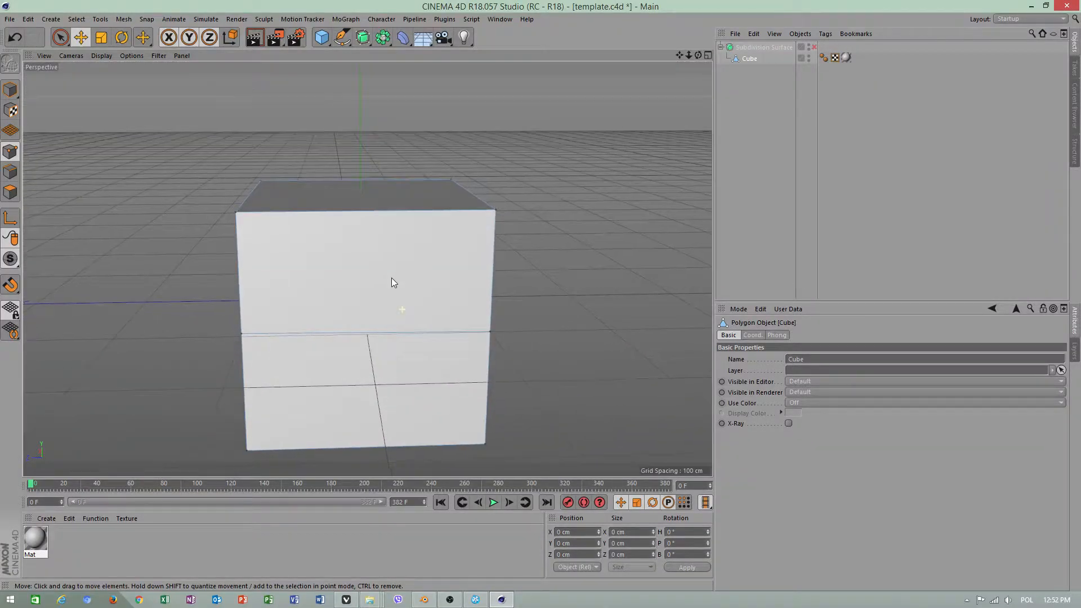
pyautogui.rightClick(580, 264)
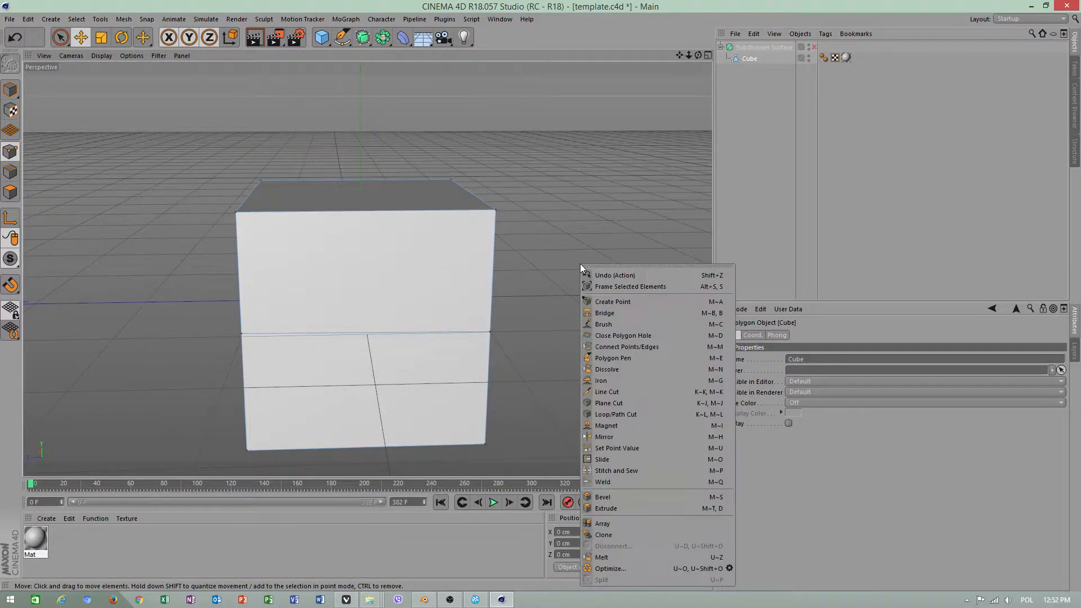
pyautogui.click(605, 392)
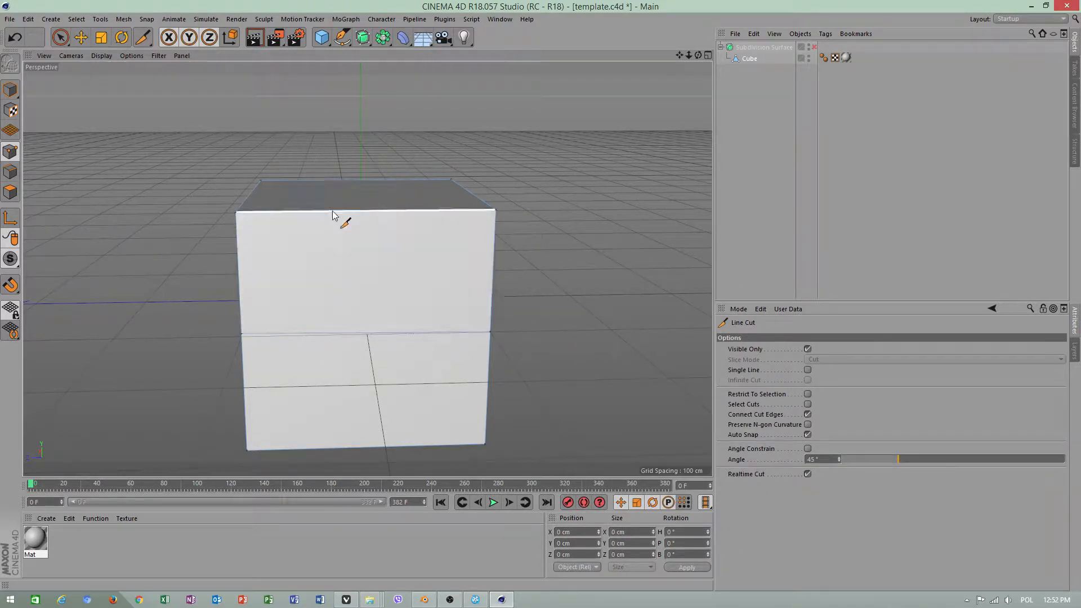
pyautogui.click(236, 213)
pyautogui.click(270, 258)
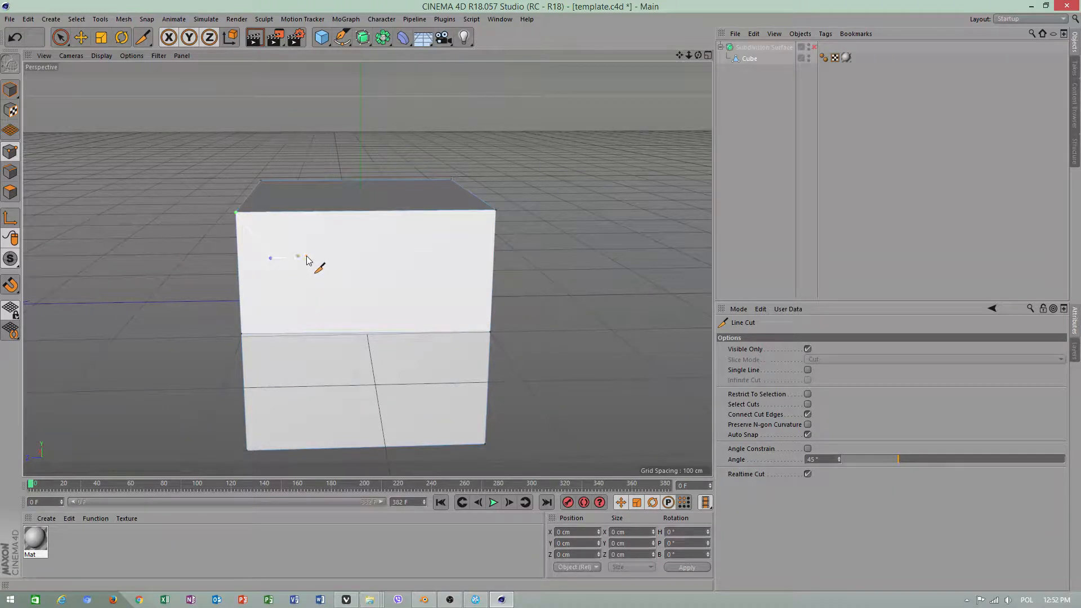
pyautogui.click(469, 252)
pyautogui.click(495, 212)
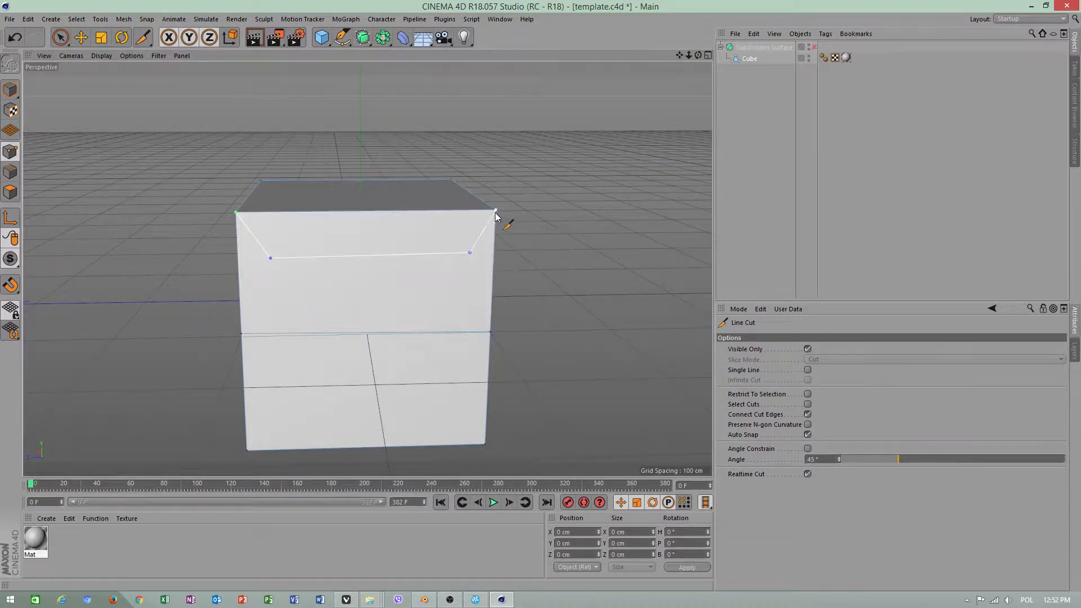
pyautogui.press('space')
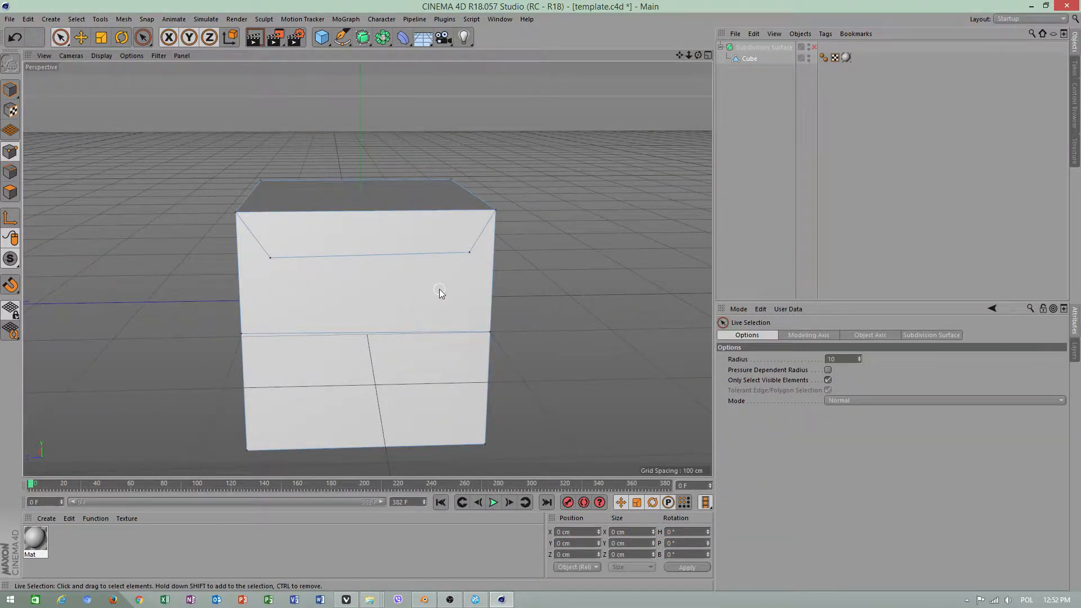
# Line-cut from the inset upper-left point down to an inset lower-left point, ending at the face's lower-left corner
pyautogui.press('space')
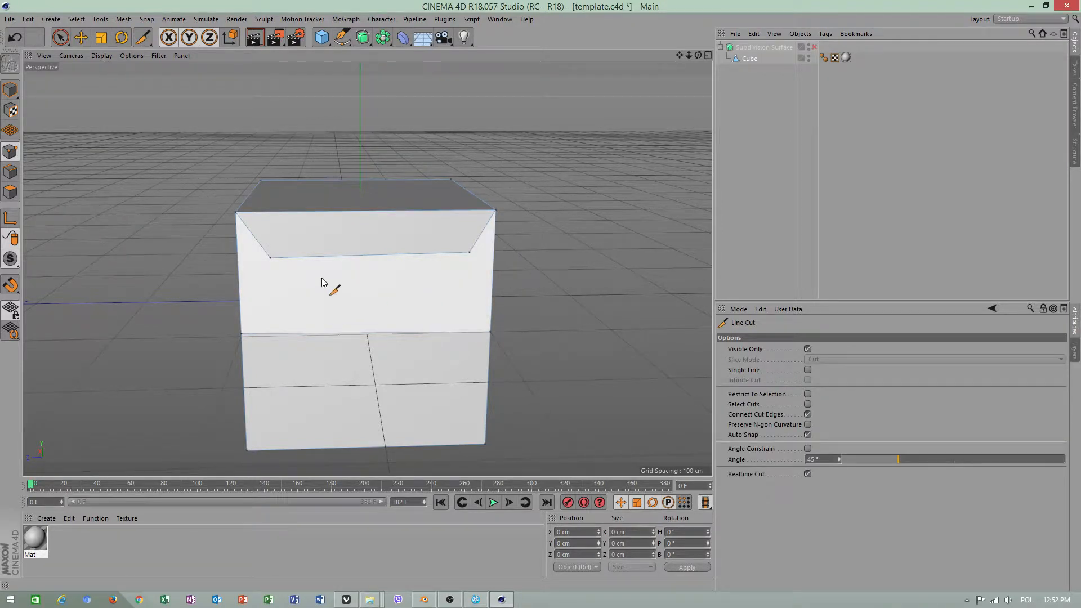
pyautogui.click(270, 258)
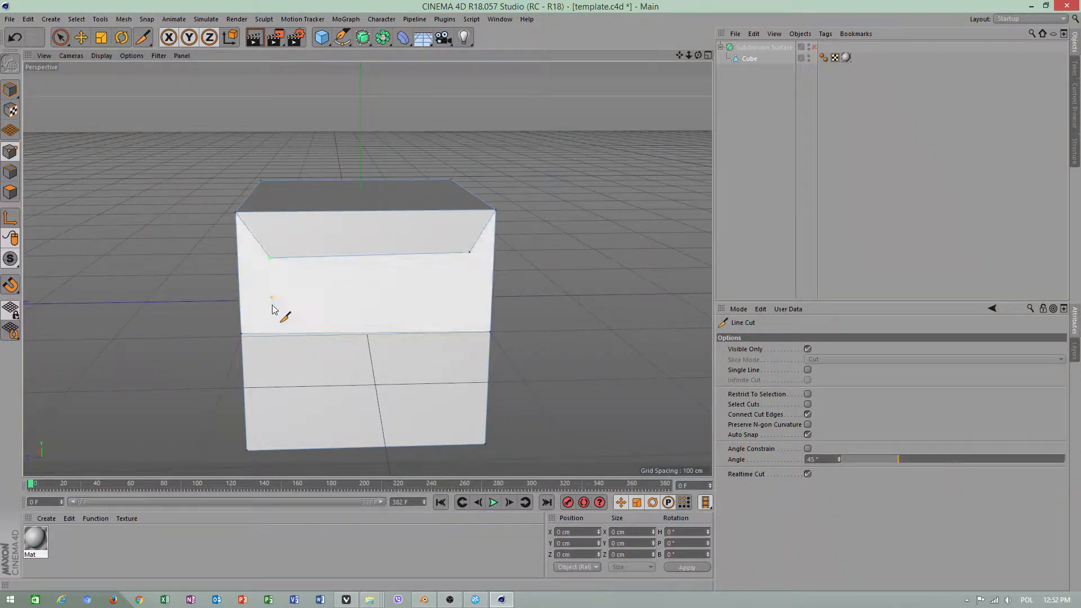
pyautogui.click(274, 422)
pyautogui.click(249, 451)
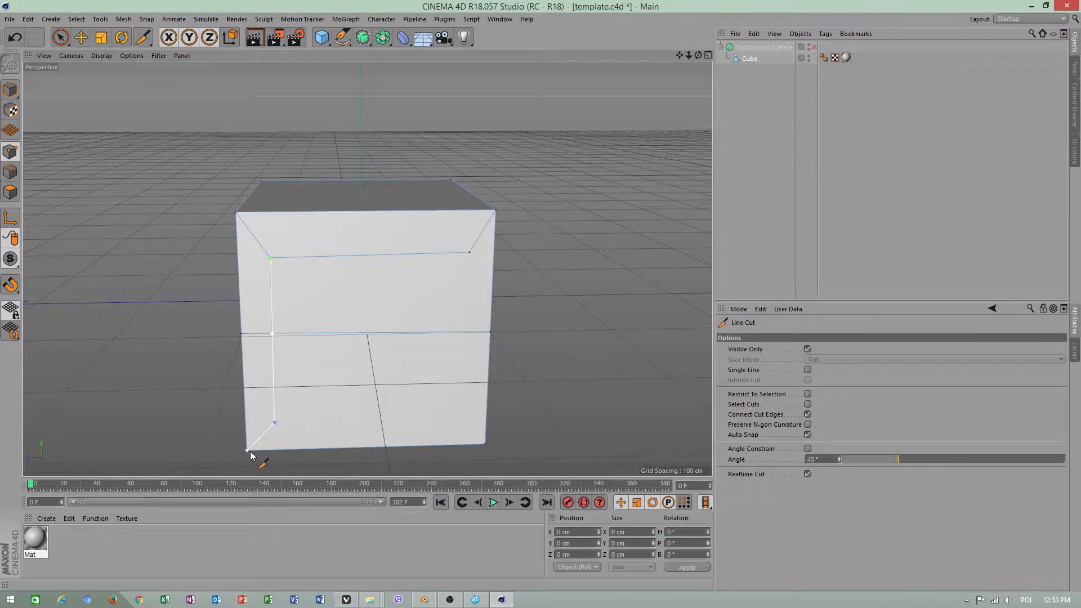
pyautogui.press('space')
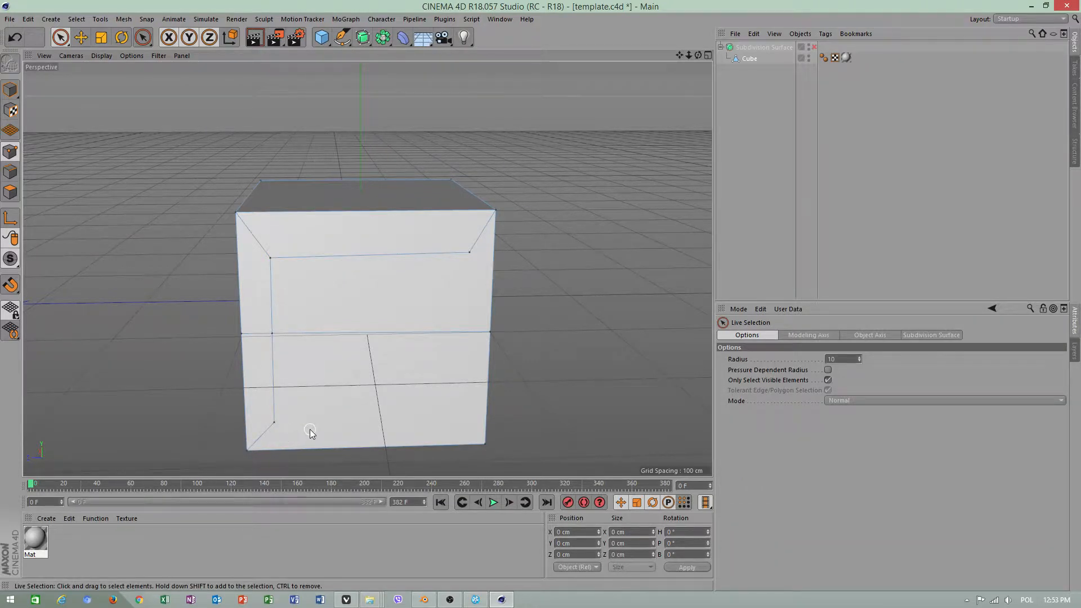
# Line-cut from the inset lower-left point across to an inset lower-right point, ending at the face's lower-right corner
pyautogui.press('space')
pyautogui.click(274, 423)
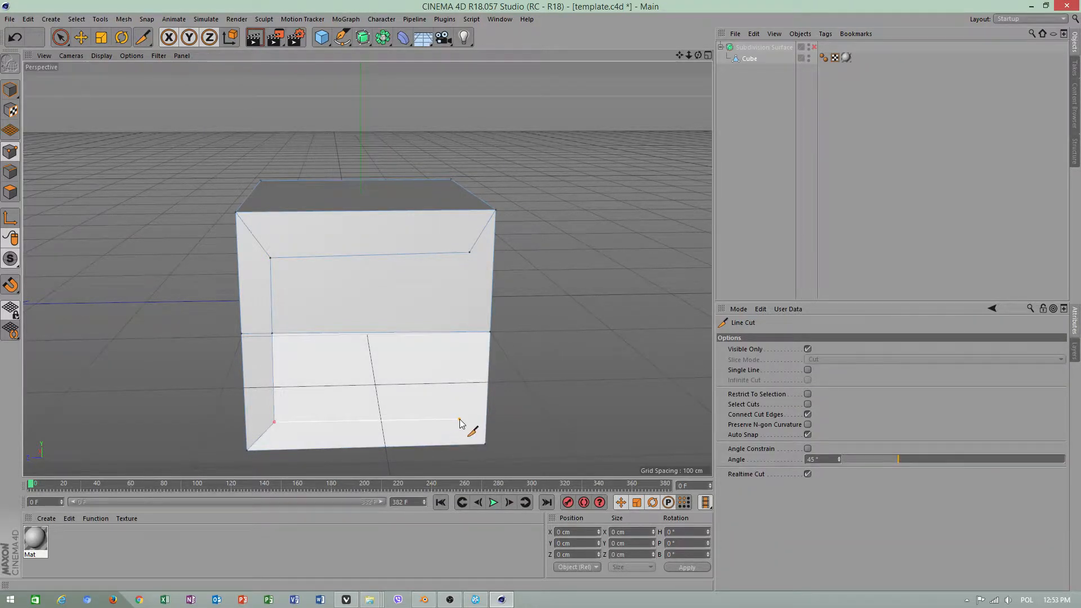
pyautogui.click(460, 420)
pyautogui.press('space')
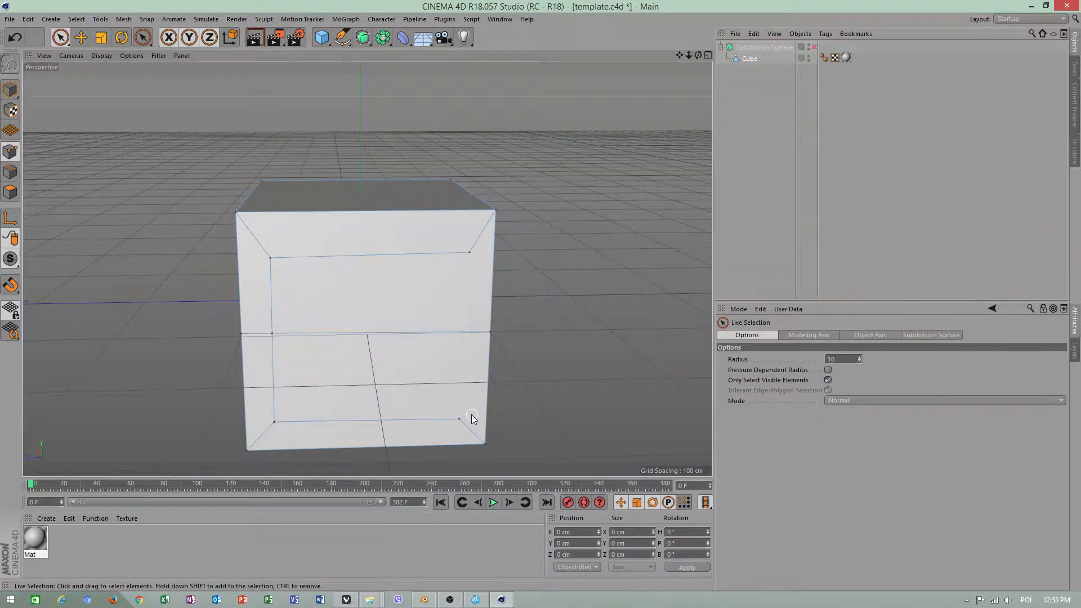
# Close the inset rectangle with a line cut from its lower-right point to its upper-right point
pyautogui.press('space')
pyautogui.click(460, 420)
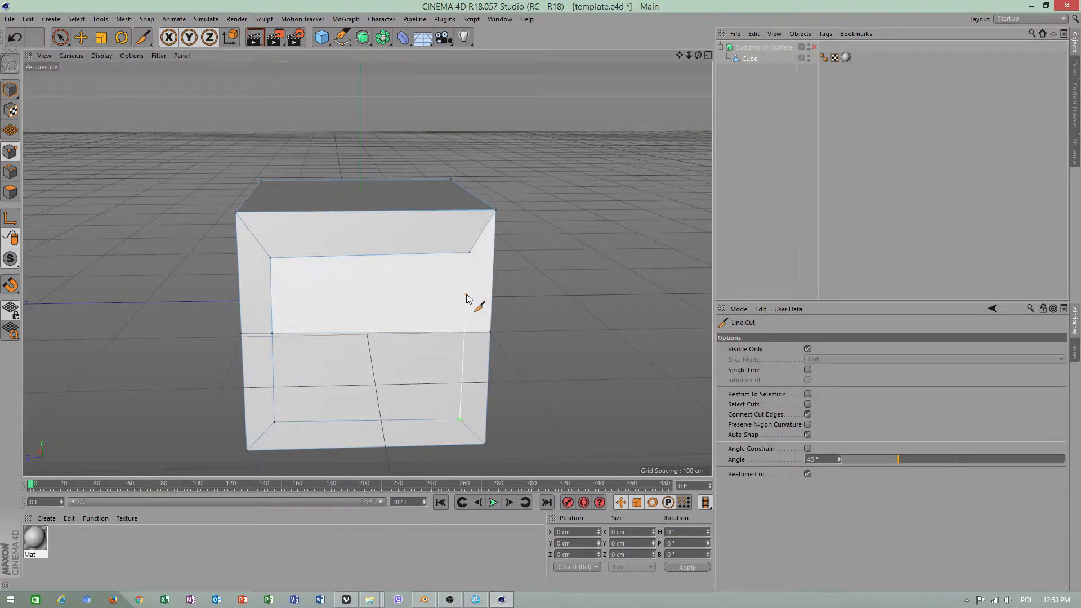
pyautogui.click(470, 252)
pyautogui.press('space')
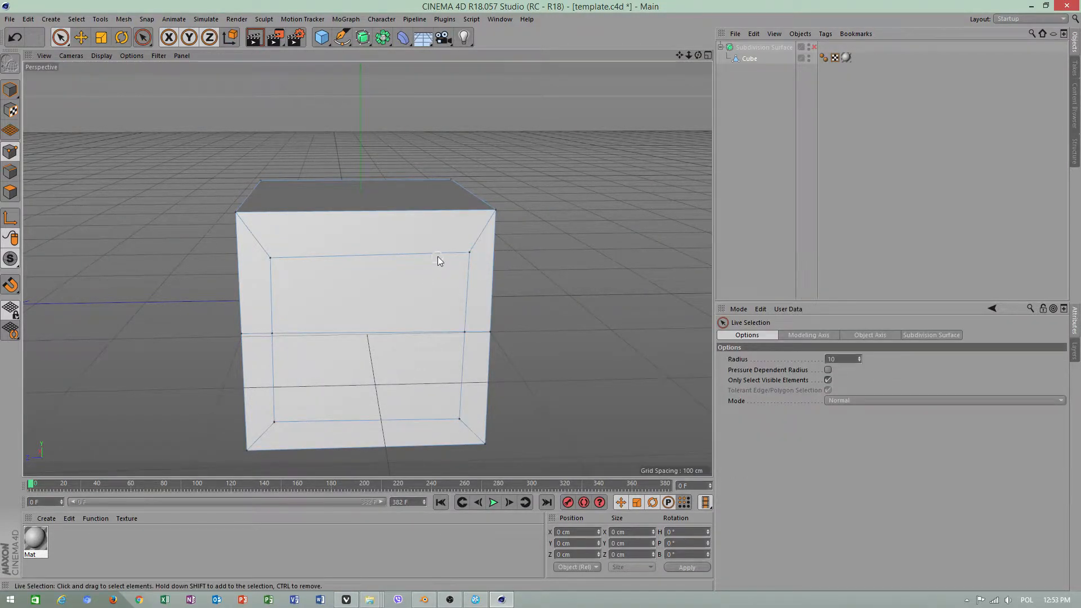
# Switch from the single perspective view to the four-view layout and bring the cube closer in the Front view
pyautogui.keyDown('alt'); pyautogui.moveTo(437, 258); pyautogui.dragTo(424, 298); pyautogui.keyUp('alt')
pyautogui.keyDown('alt'); pyautogui.moveTo(468, 297); pyautogui.dragTo(425, 306, button='right'); pyautogui.keyUp('alt')
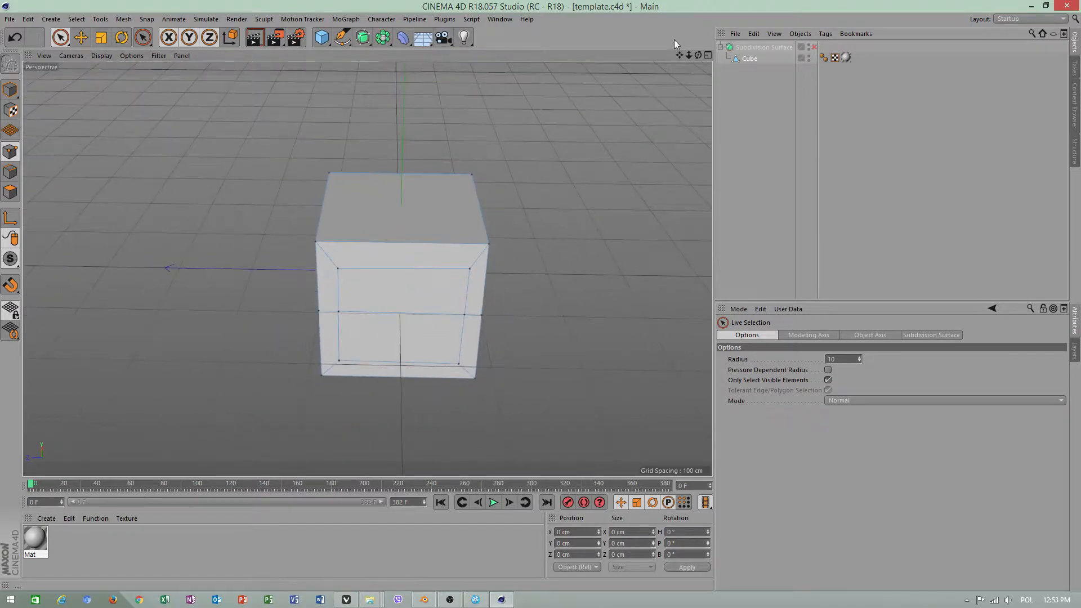
pyautogui.press('space')
pyautogui.press('space')
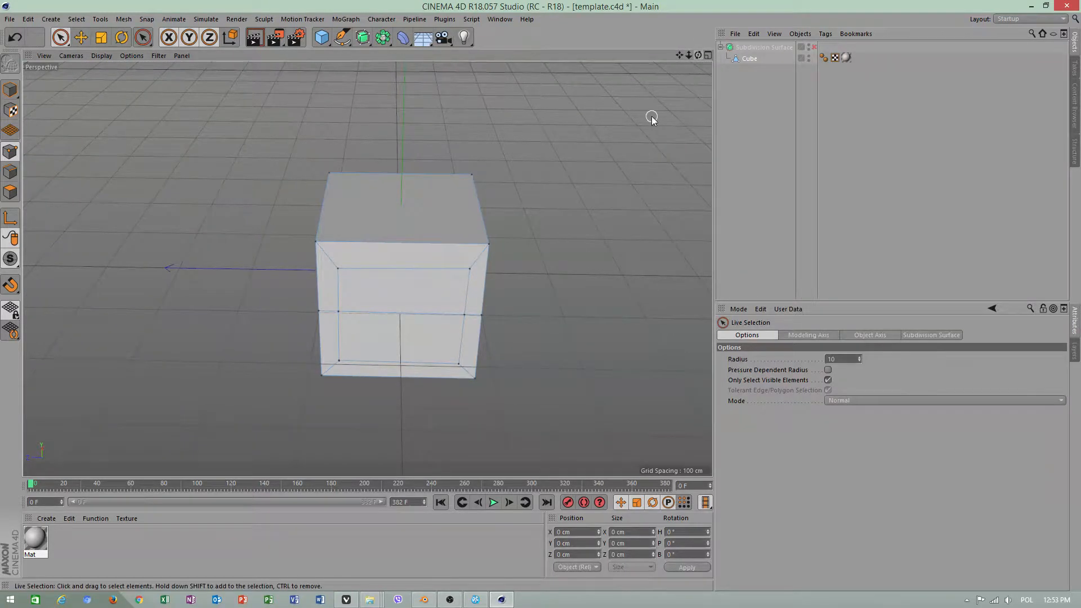
pyautogui.middleClick(651, 128)
pyautogui.scroll(4, 565, 387)
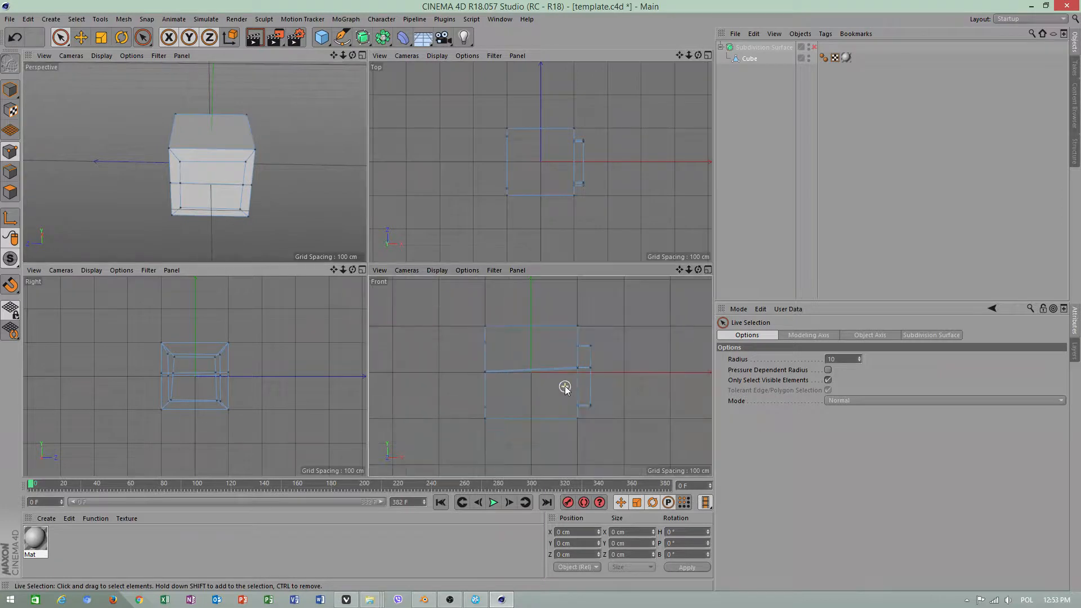
# Turn off Visible Only for the Line Cut and slice vertically through the whole cube near its centre in the Front view
pyautogui.rightClick(635, 389)
pyautogui.click(772, 401)
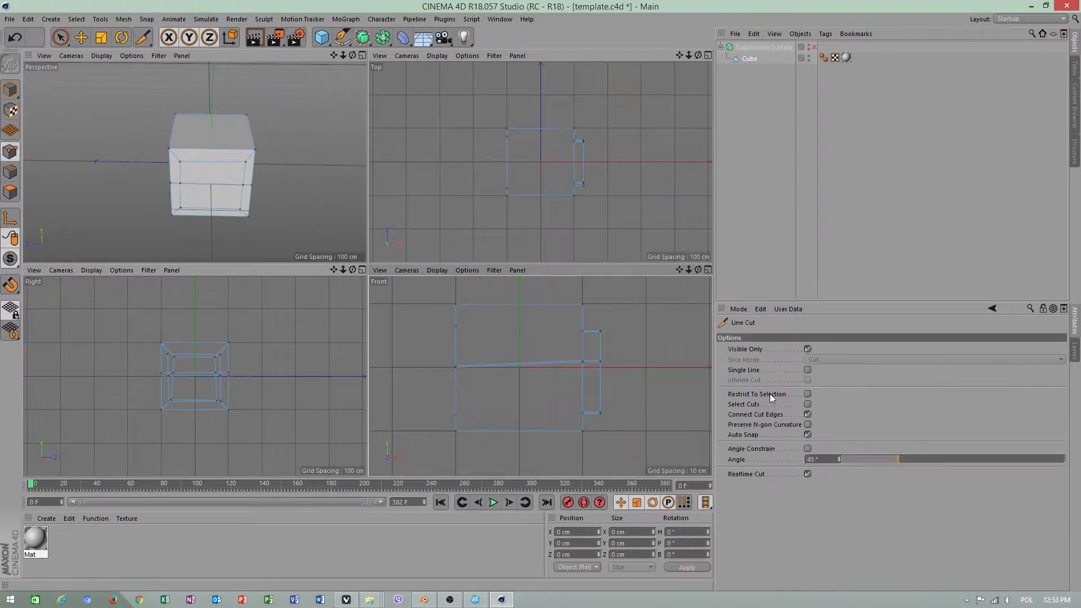
pyautogui.click(808, 350)
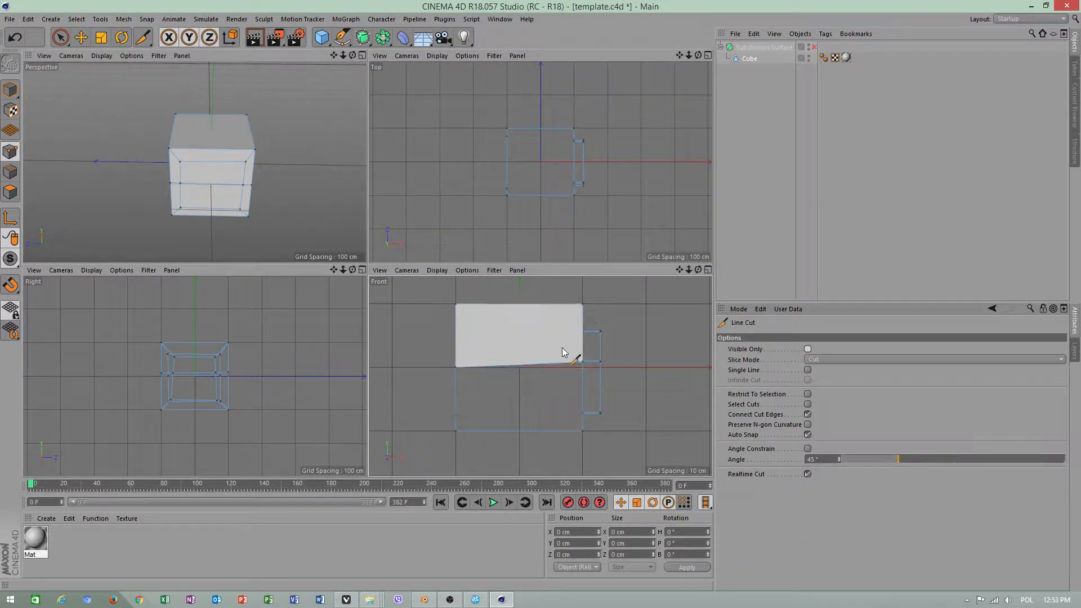
pyautogui.scroll(-2, 568, 354)
pyautogui.click(541, 292)
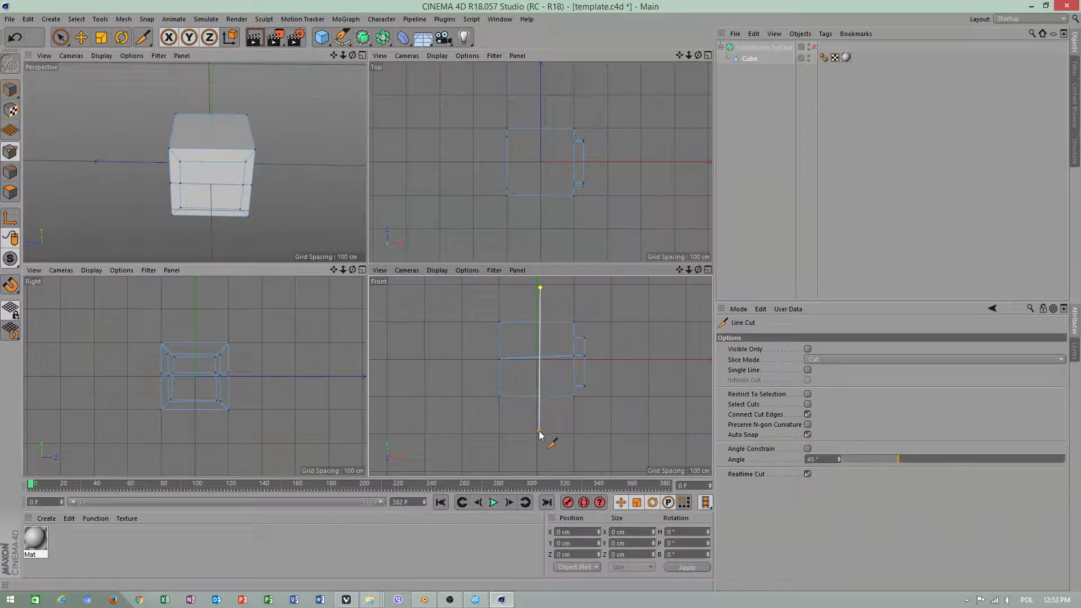
pyautogui.click(542, 435)
pyautogui.press('space')
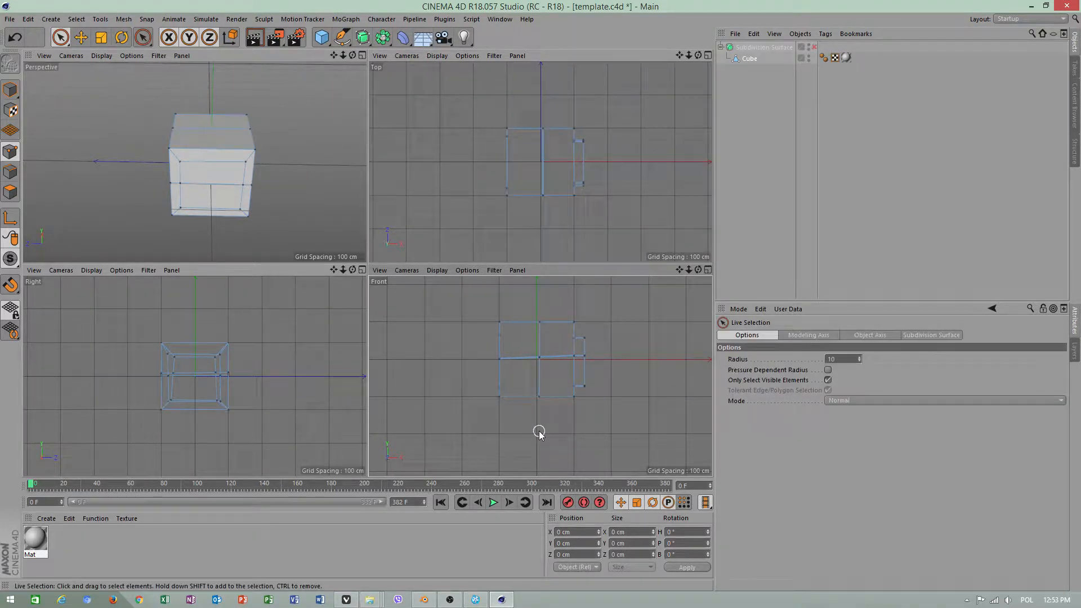
# Make a second vertical line cut through the whole cube in the Front view, left of the central cut
pyautogui.rightClick(629, 351)
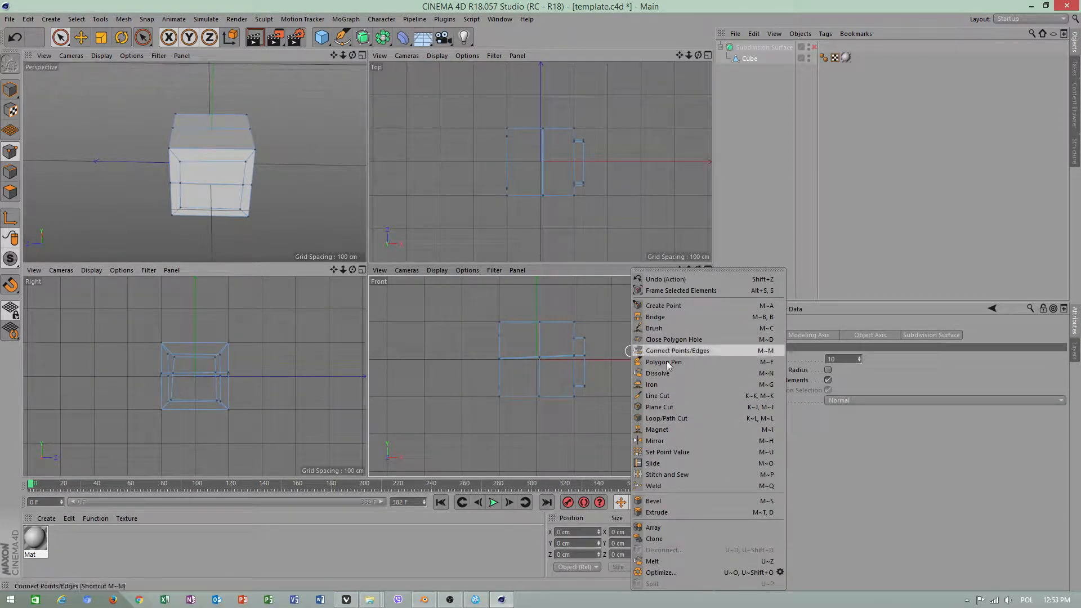
pyautogui.click(670, 396)
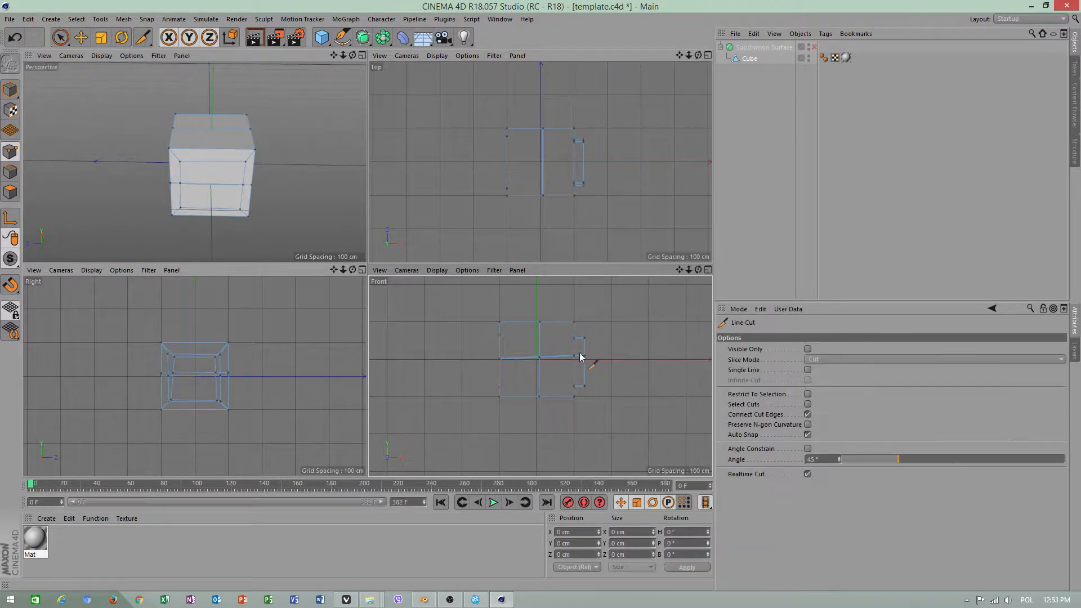
pyautogui.click(520, 297)
pyautogui.click(523, 411)
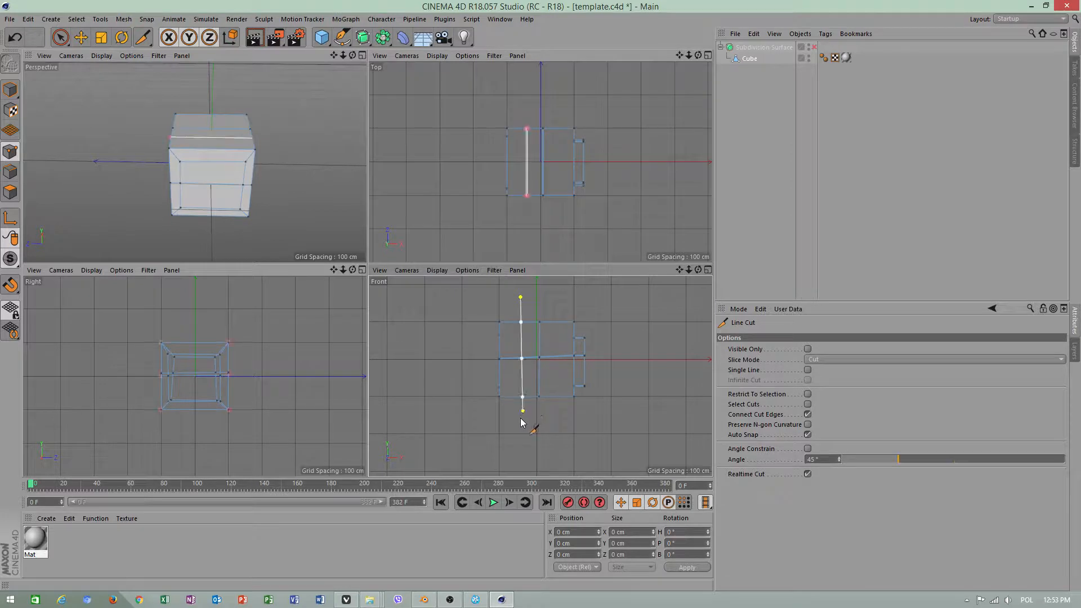
pyautogui.press('space')
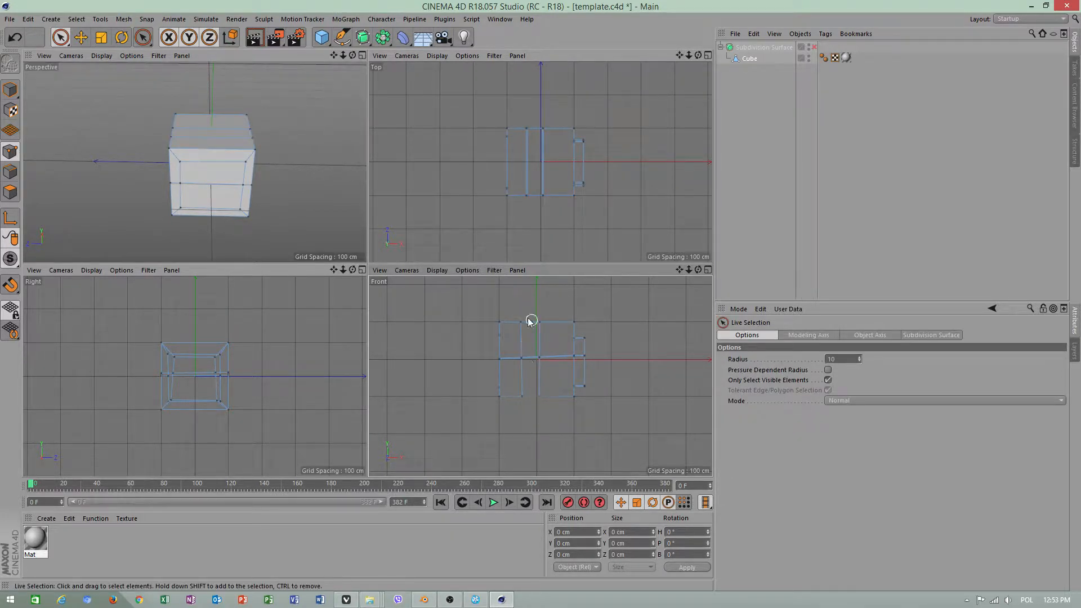
# Return to the single perspective view and turn Visible Only back on for the Line Cut
pyautogui.scroll(4, 519, 338)
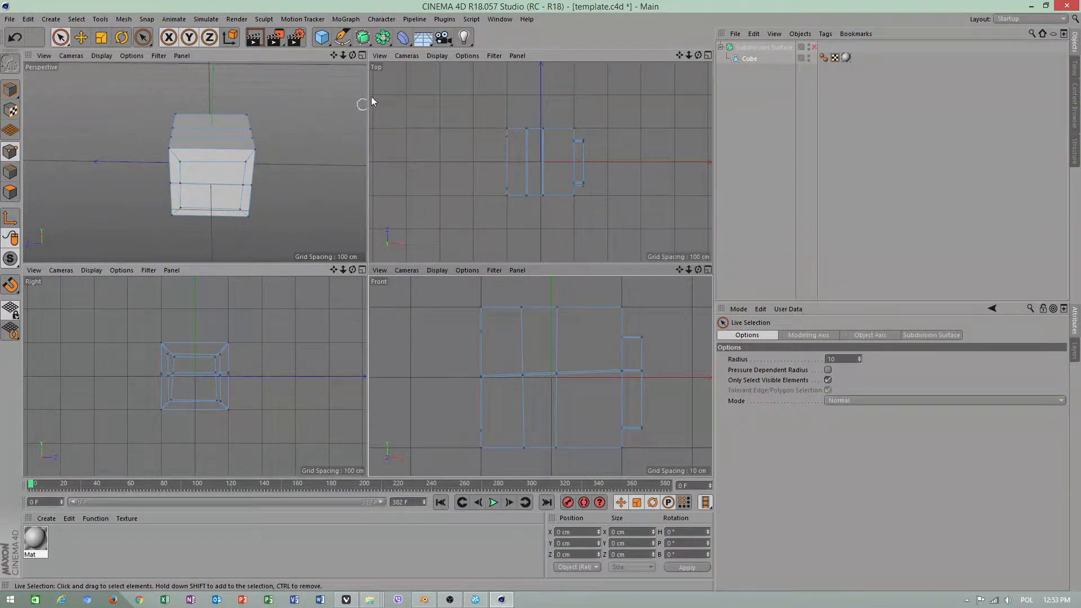
pyautogui.middleClick(307, 162)
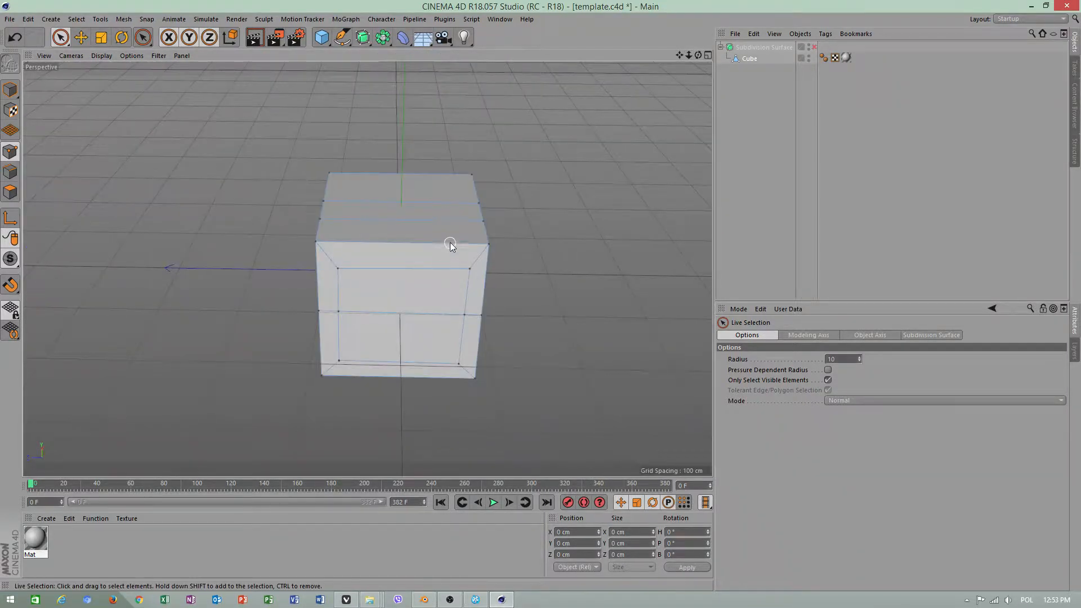
pyautogui.keyDown('alt'); pyautogui.moveTo(336, 204); pyautogui.dragTo(422, 227); pyautogui.keyUp('alt')
pyautogui.rightClick(567, 201)
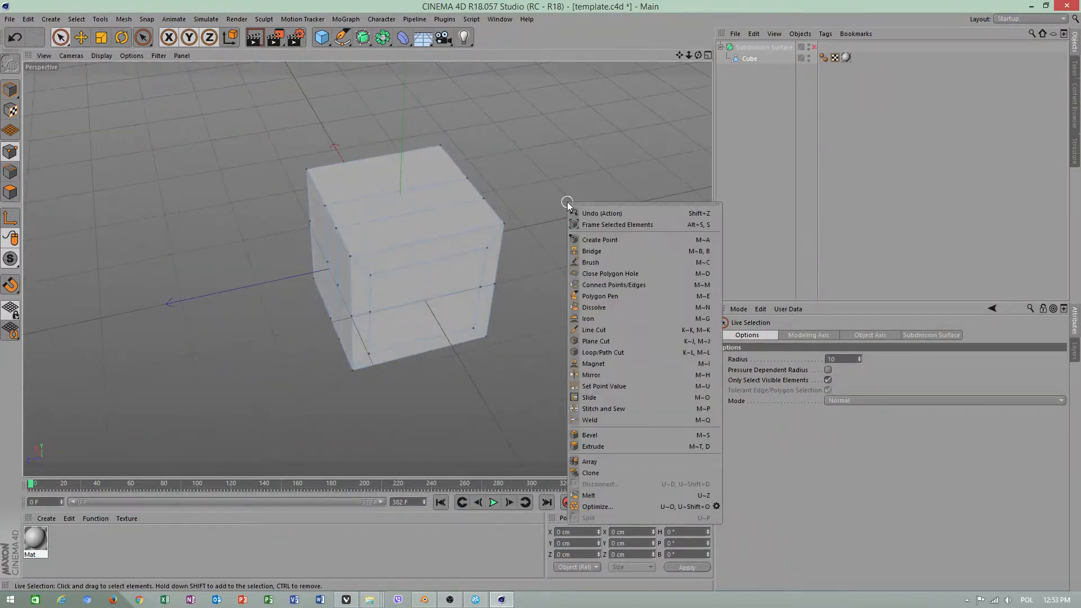
pyautogui.click(594, 330)
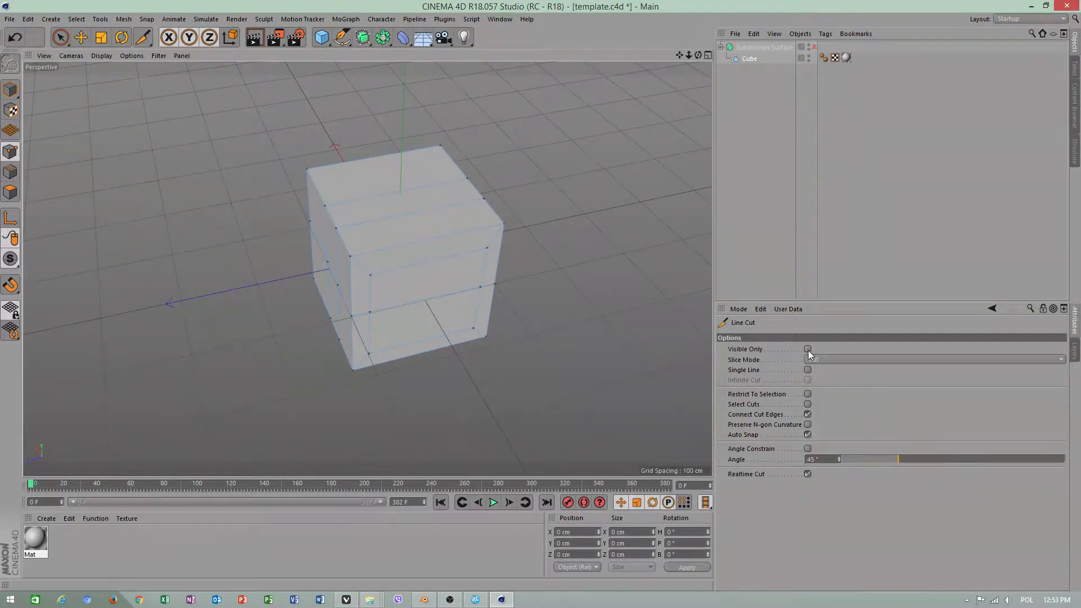
pyautogui.click(808, 349)
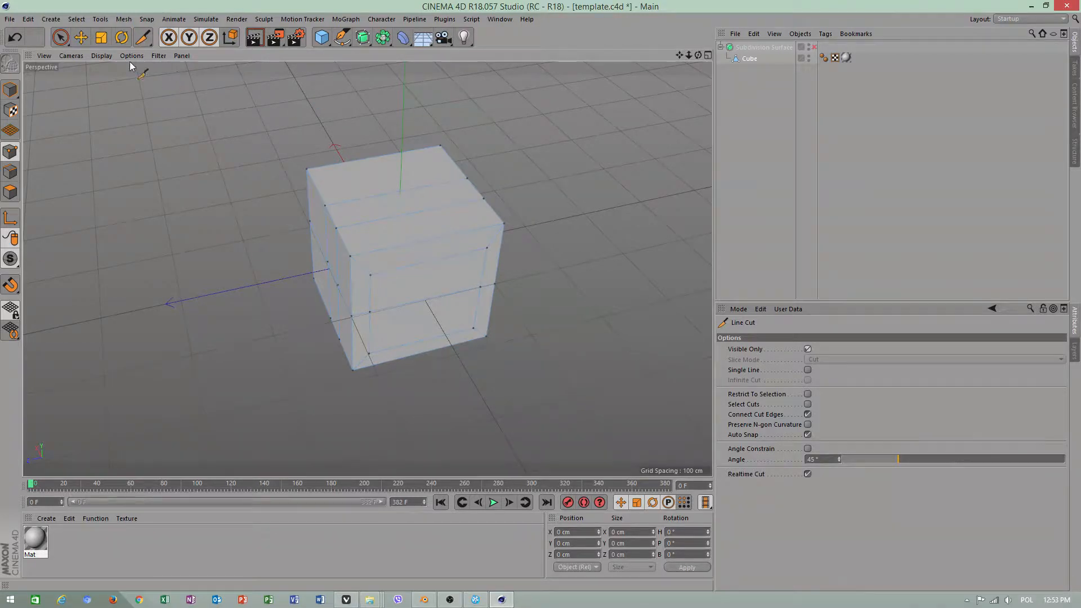
# In polygon mode, select both polygons inside the inset outline on the cube's face
pyautogui.click(81, 37)
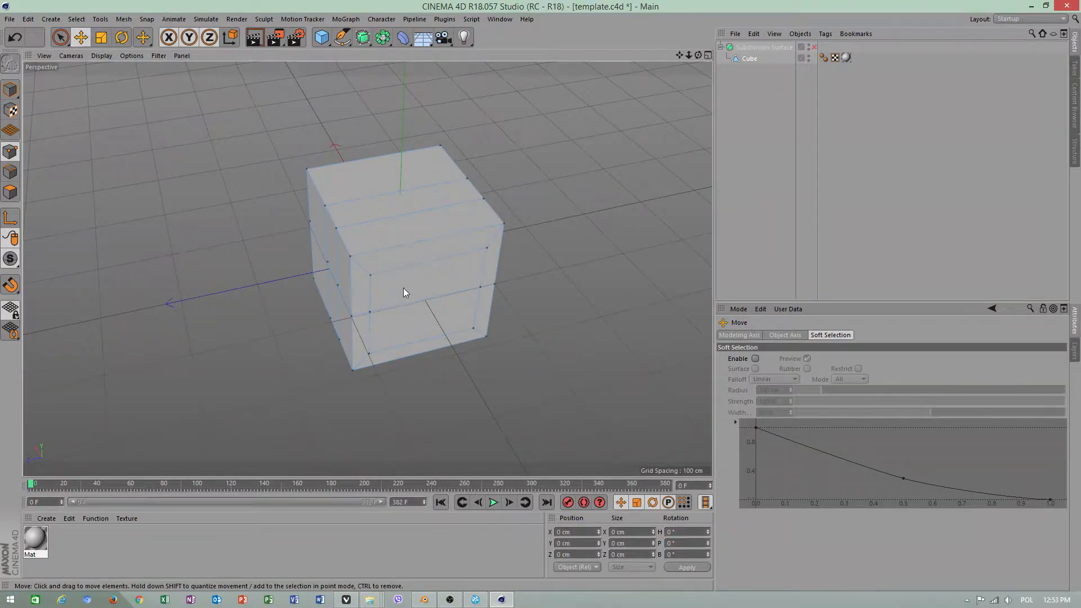
pyautogui.keyDown('alt'); pyautogui.moveTo(403, 289); pyautogui.dragTo(473, 256, button='right'); pyautogui.keyUp('alt')
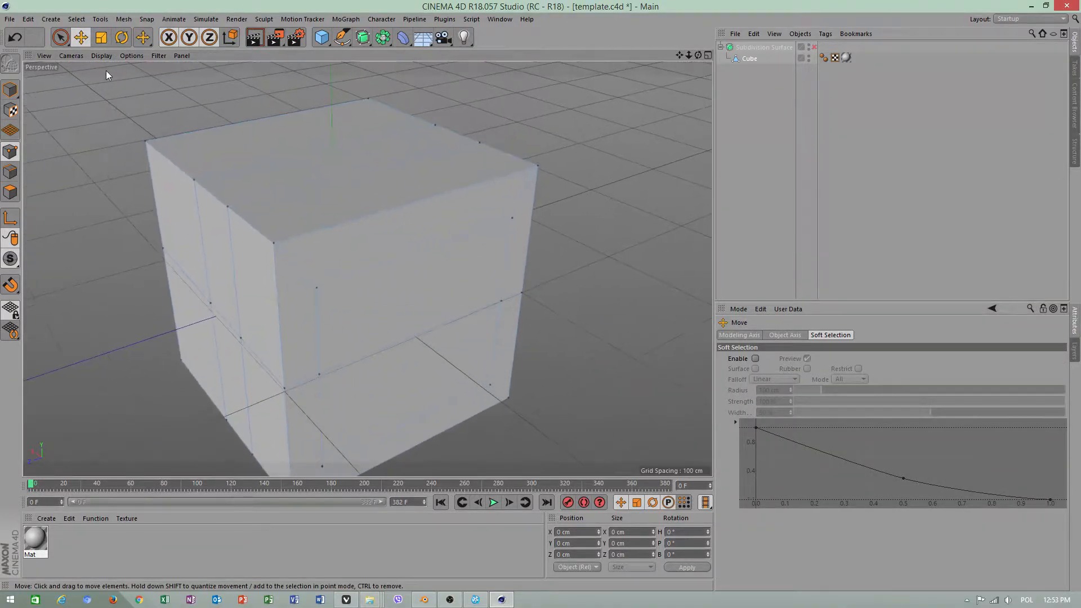
pyautogui.click(11, 192)
pyautogui.click(376, 293)
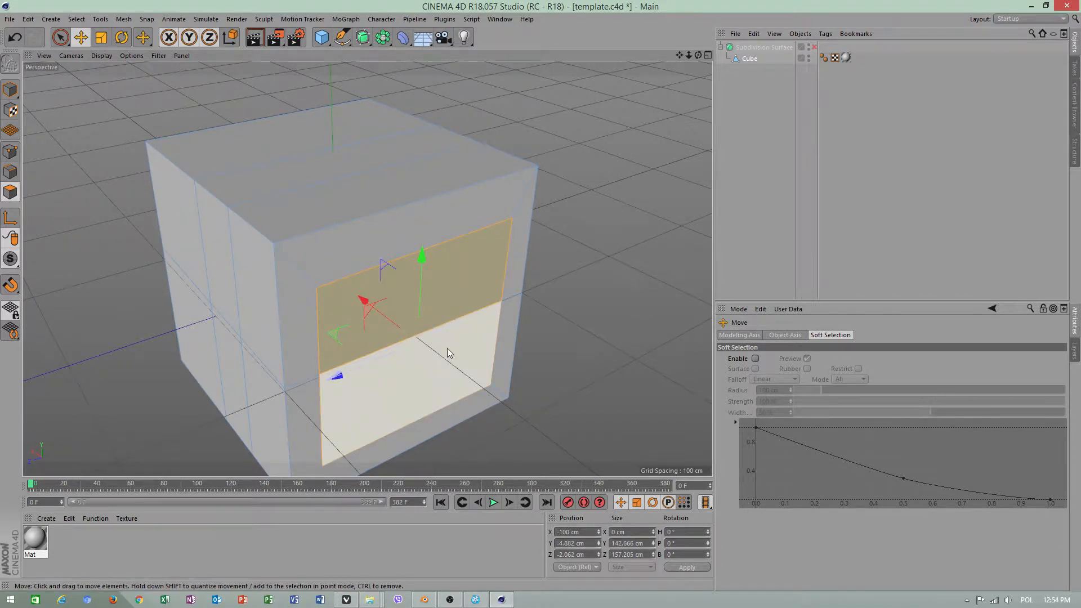
# Extrude the selected inset polygons outward twice, by about 72.2 cm and about 83.8 cm
pyautogui.rightClick(472, 342)
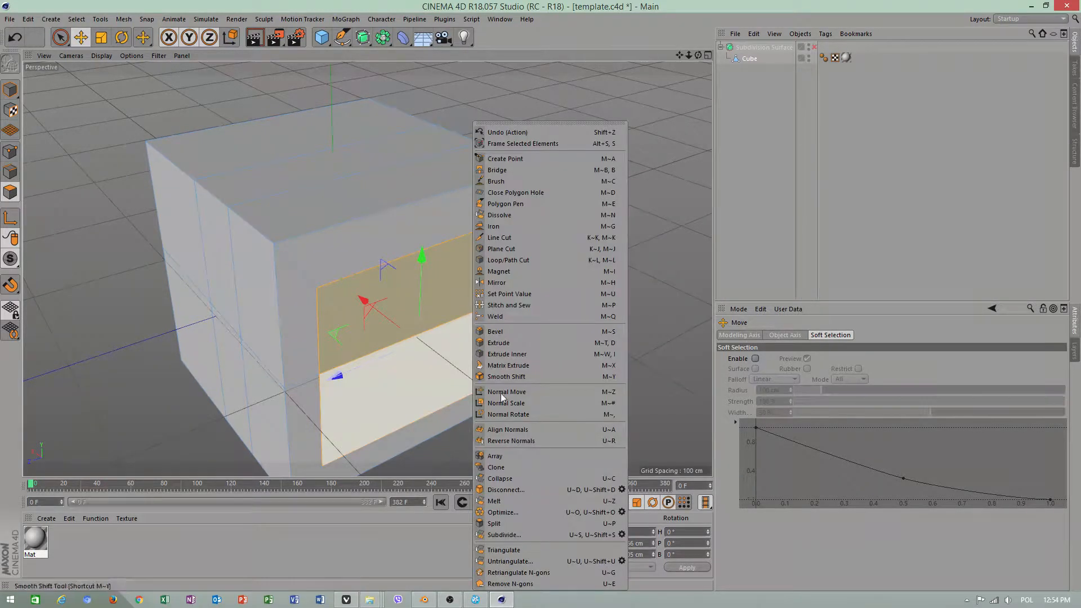
pyautogui.click(490, 342)
pyautogui.moveTo(478, 333); pyautogui.dragTo(476, 344)
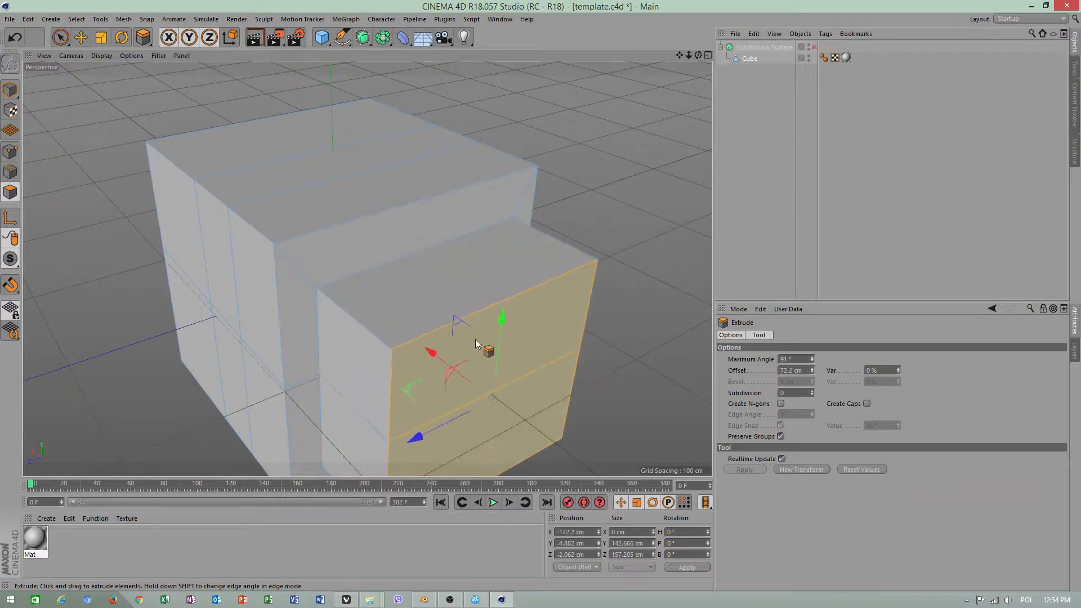
pyautogui.keyDown('alt'); pyautogui.moveTo(476, 341); pyautogui.dragTo(420, 262, button='middle'); pyautogui.keyUp('alt')
pyautogui.moveTo(485, 337); pyautogui.dragTo(532, 337)
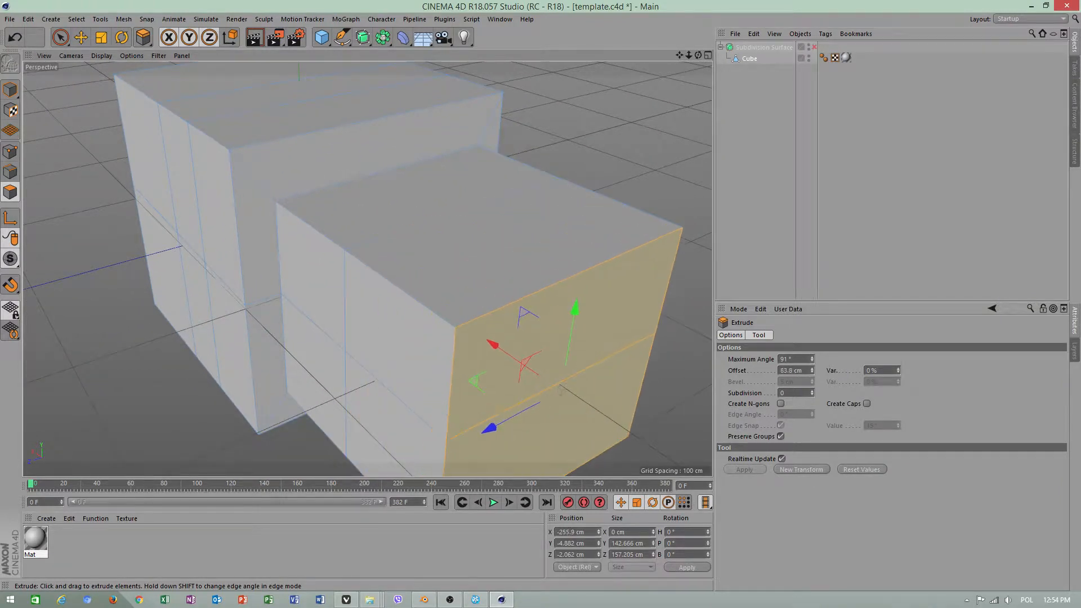
pyautogui.keyDown('alt'); pyautogui.moveTo(488, 328); pyautogui.dragTo(415, 285, button='middle'); pyautogui.keyUp('alt')
# Delete the end polygons of the extruded block, leaving that end open
pyautogui.click(81, 37)
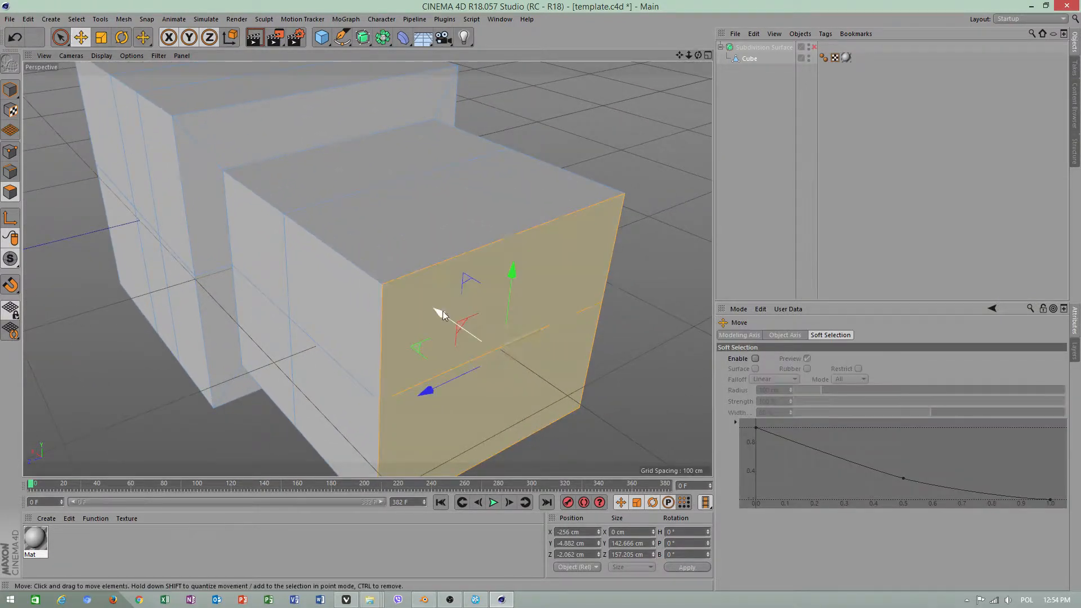
pyautogui.moveTo(442, 316); pyautogui.dragTo(505, 394)
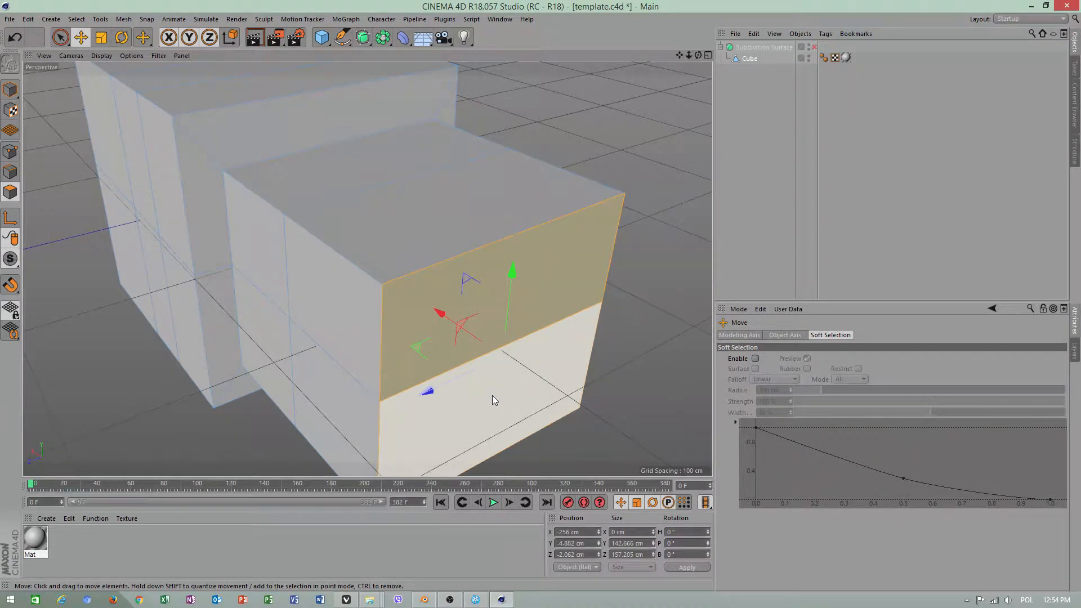
pyautogui.rightClick(494, 400)
pyautogui.click(479, 406)
pyautogui.press('Delete')
pyautogui.keyDown('alt'); pyautogui.moveTo(512, 350); pyautogui.dragTo(466, 342, button='right'); pyautogui.keyUp('alt')
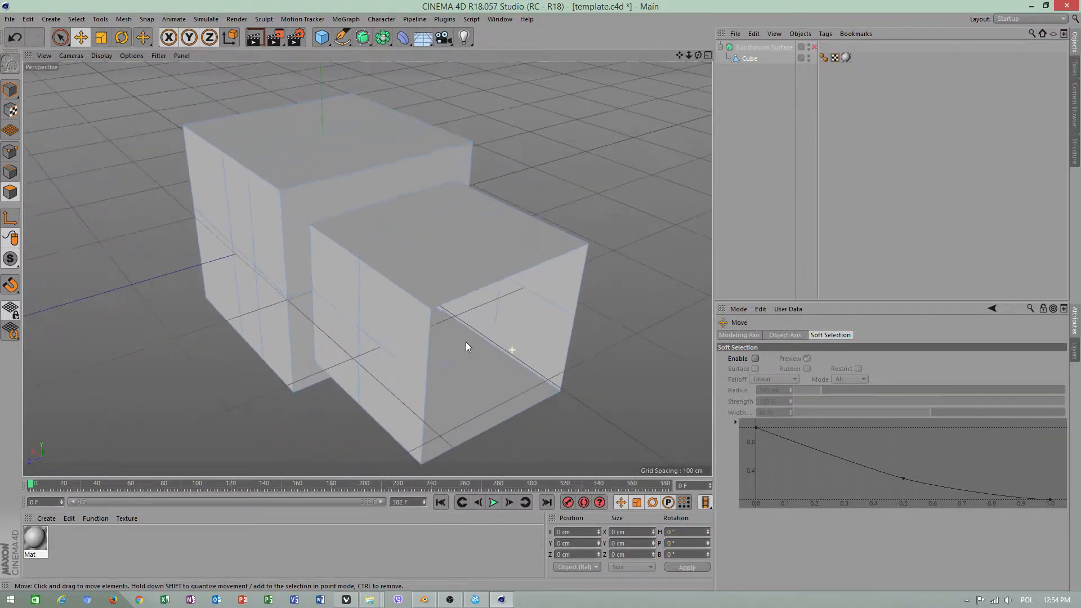
# Select the border edges of the extruded block's open end and cap it with Close Polygon Hole
pyautogui.click(10, 171)
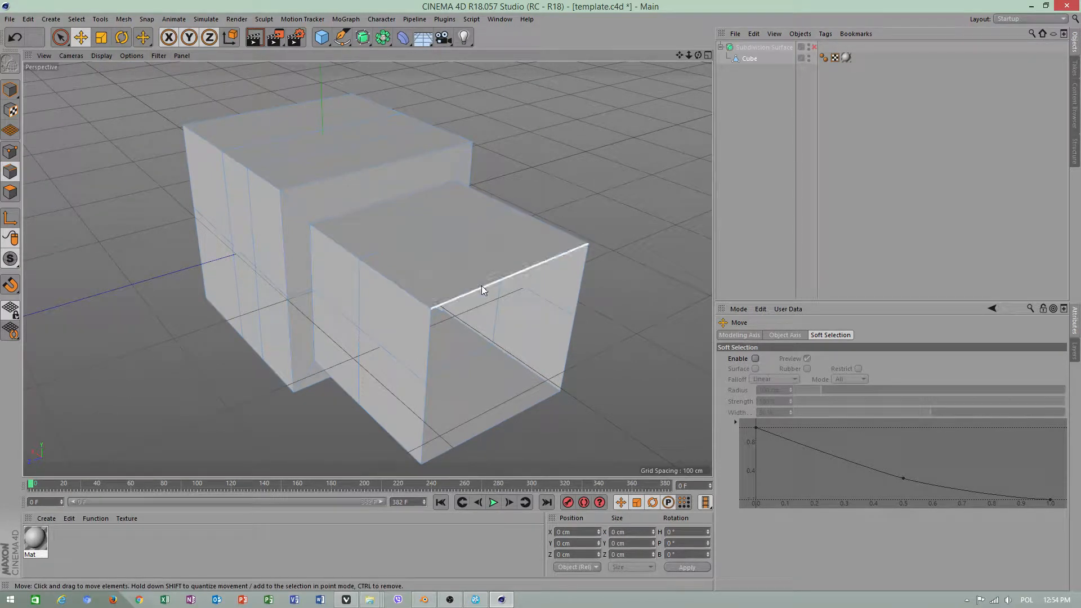
pyautogui.click(482, 286)
pyautogui.keyDown('shift'); pyautogui.click(430, 361); pyautogui.keyUp('shift')
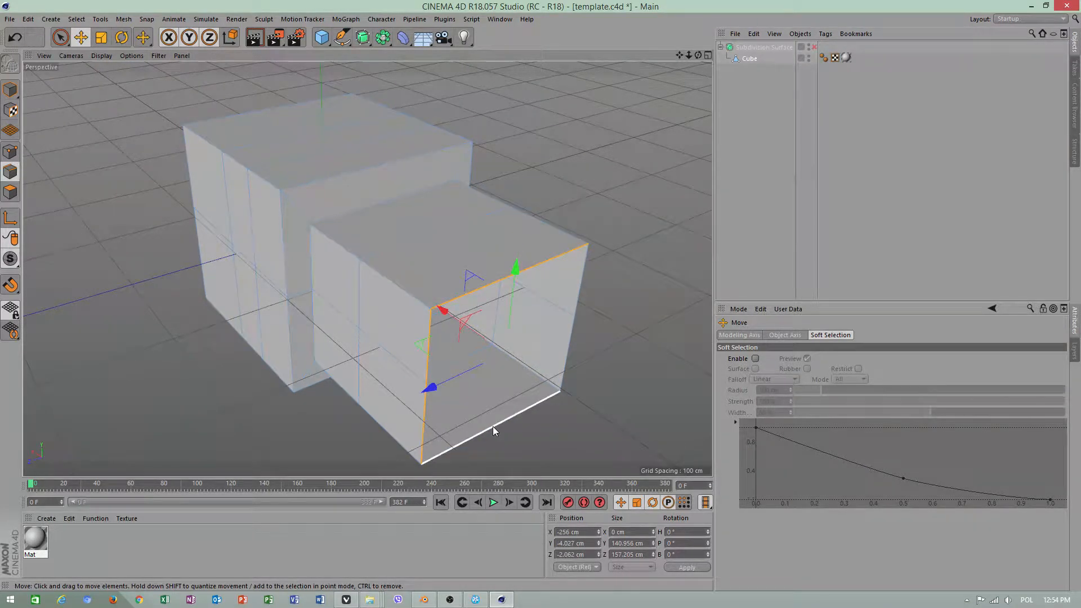
pyautogui.keyDown('shift'); pyautogui.click(493, 428); pyautogui.keyUp('shift')
pyautogui.keyDown('shift'); pyautogui.click(572, 329); pyautogui.keyUp('shift')
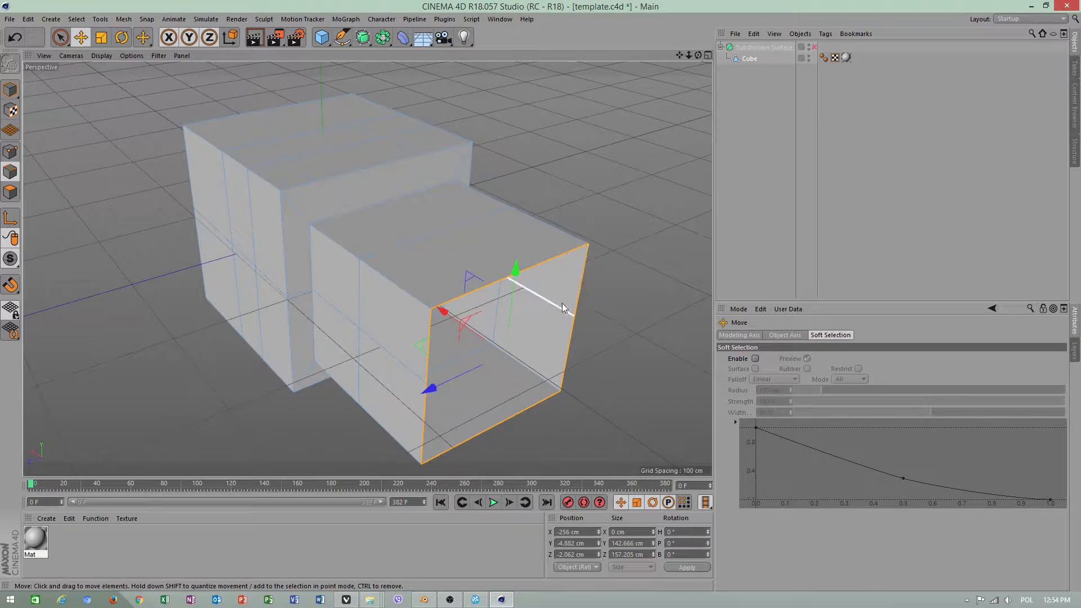
pyautogui.rightClick(624, 300)
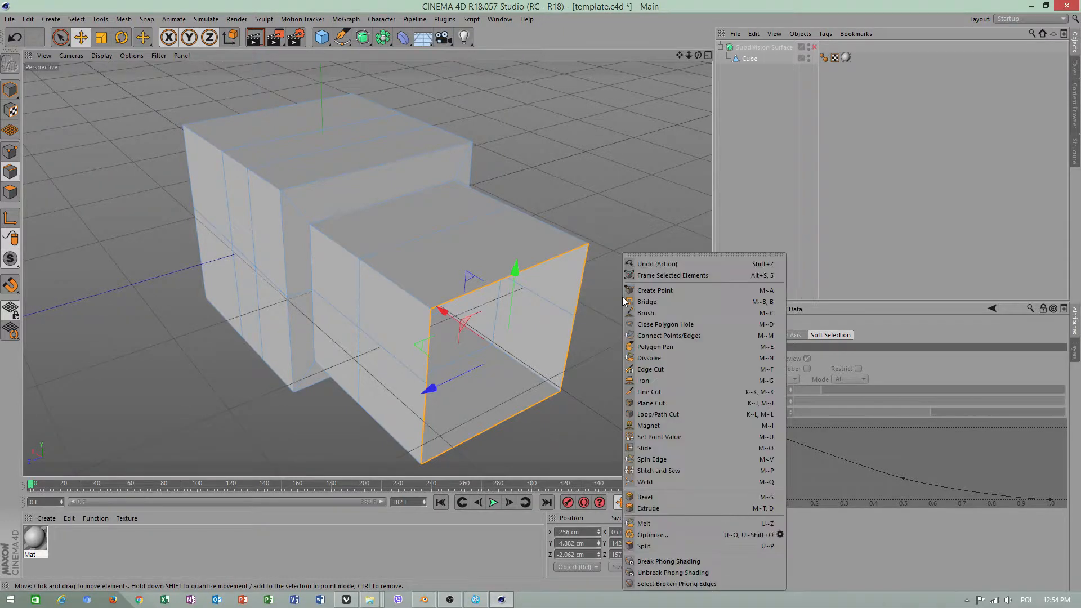
pyautogui.click(639, 324)
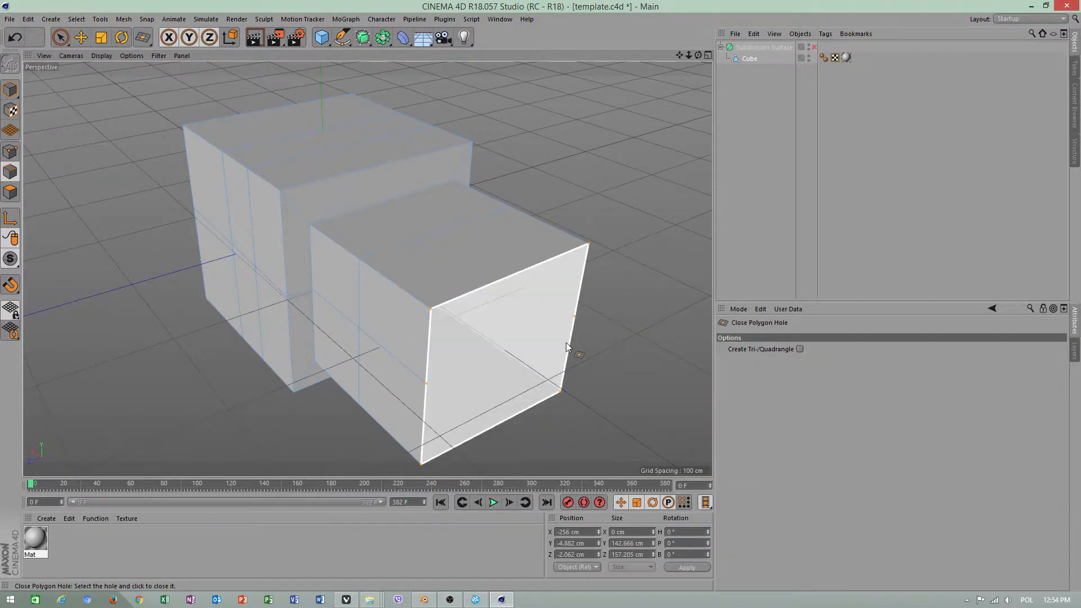
pyautogui.click(87, 39)
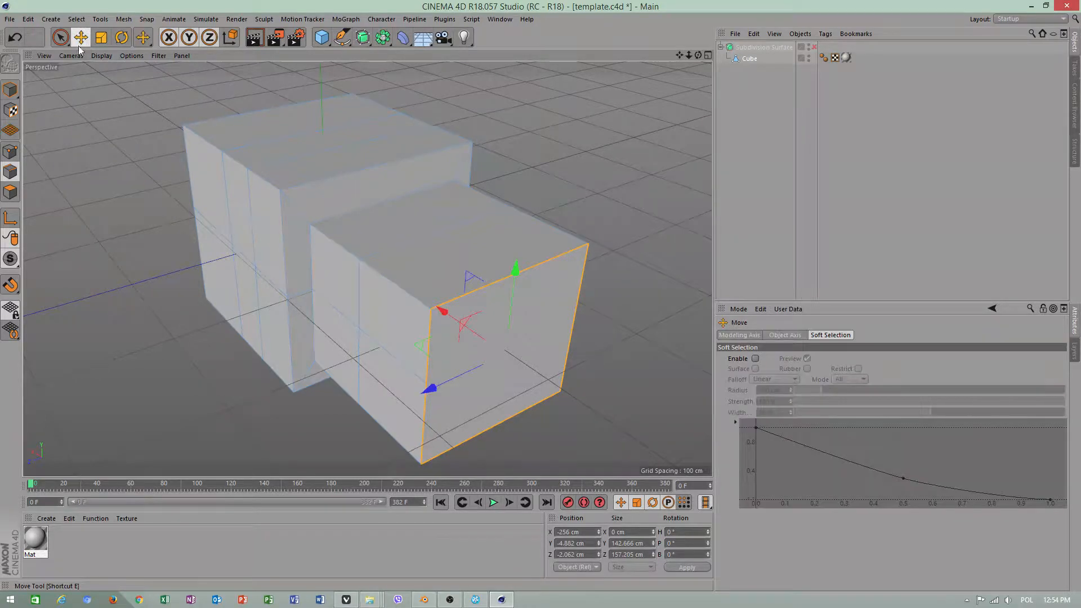
# Turn off Visible Only for the Line Cut and slice lengthwise through the whole mesh, slightly left of its centre
pyautogui.keyDown('alt'); pyautogui.moveTo(527, 303); pyautogui.dragTo(483, 193); pyautogui.keyUp('alt')
pyautogui.click(513, 161)
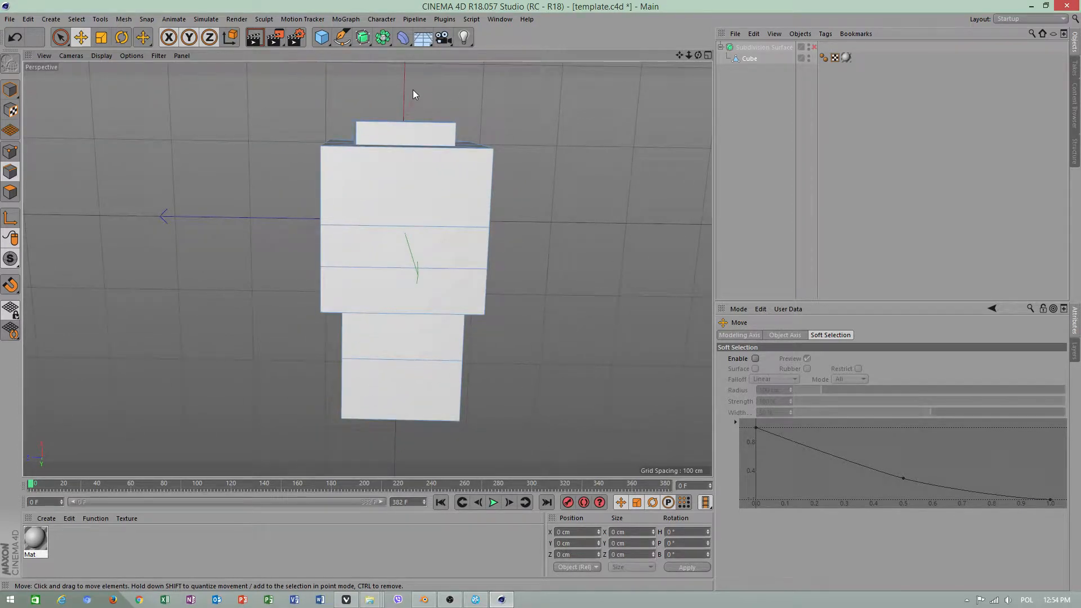
pyautogui.moveTo(406, 415)
pyautogui.keyDown('alt'); pyautogui.mouseDown()
pyautogui.moveTo(432, 145)
pyautogui.moveTo(474, 137)
pyautogui.moveTo(425, 228)
pyautogui.moveTo(430, 351)
pyautogui.moveTo(400, 419)
pyautogui.moveTo(388, 417)
pyautogui.moveTo(411, 423)
pyautogui.mouseUp(); pyautogui.keyUp('alt')
pyautogui.rightClick(515, 125)
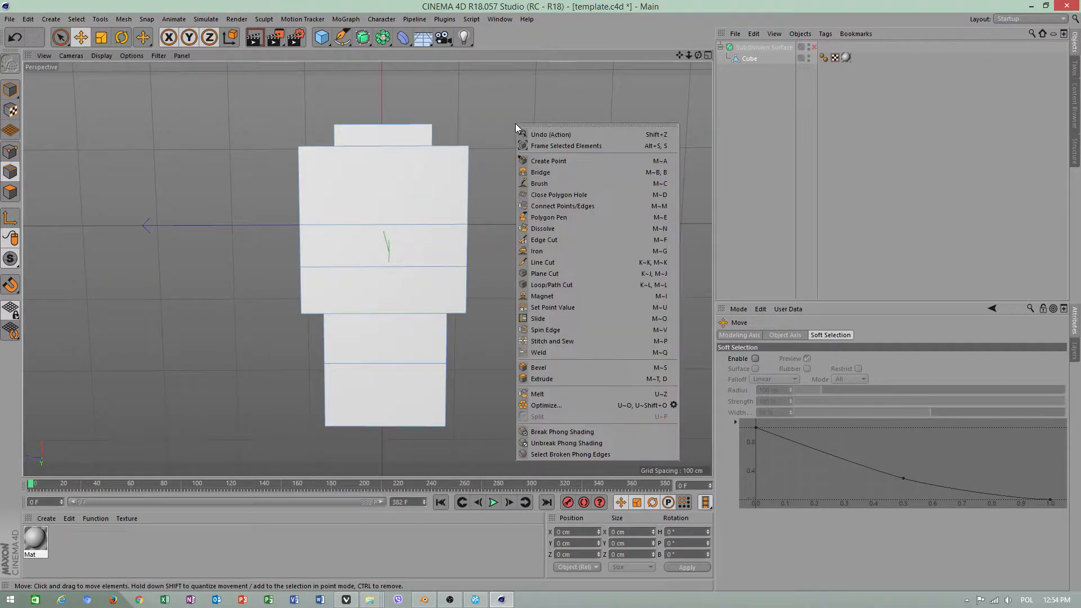
pyautogui.click(543, 263)
pyautogui.click(807, 349)
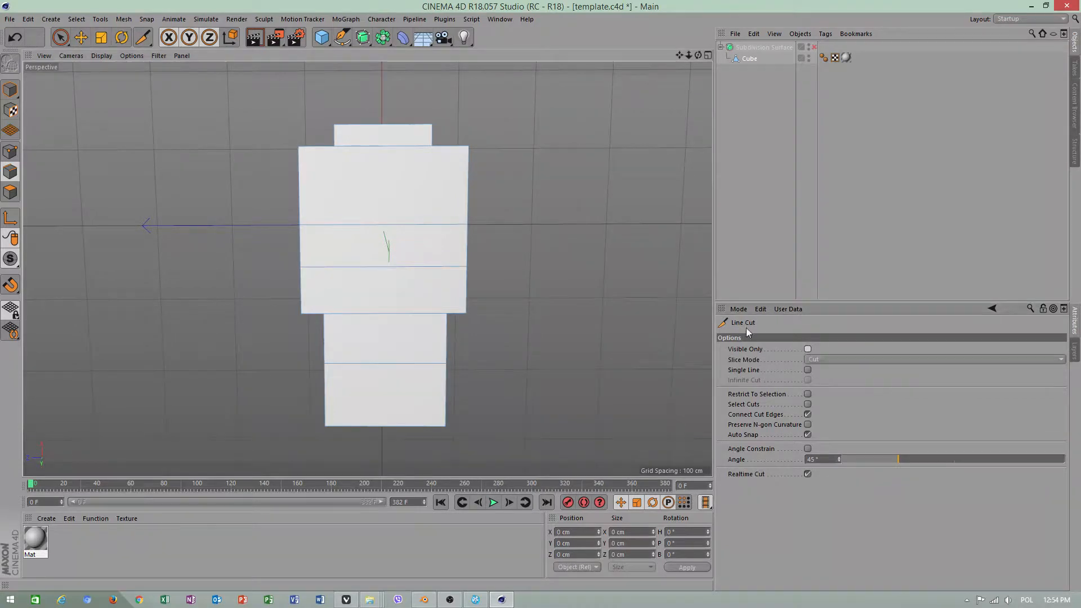
pyautogui.click(363, 81)
pyautogui.click(358, 354)
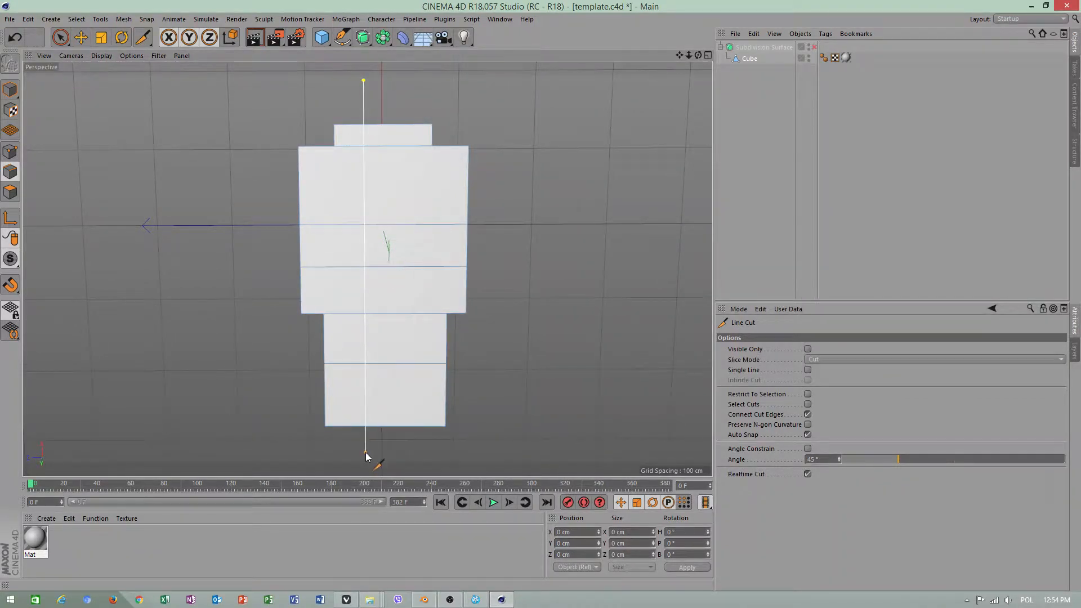
pyautogui.press('space')
# Make another lengthwise line cut through the whole mesh, slightly right of its centre
pyautogui.rightClick(519, 361)
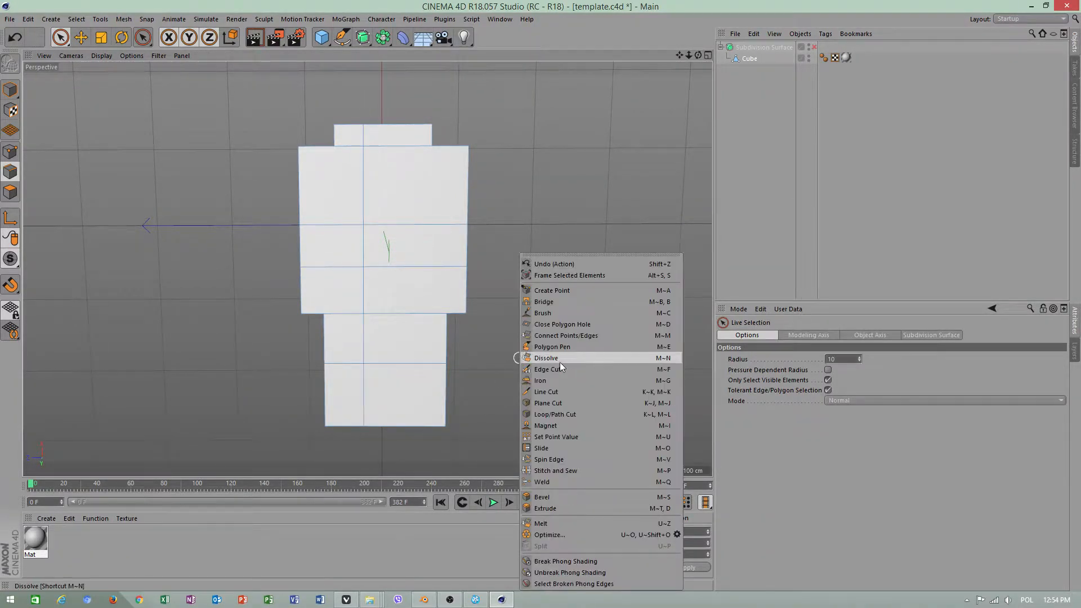
pyautogui.click(550, 393)
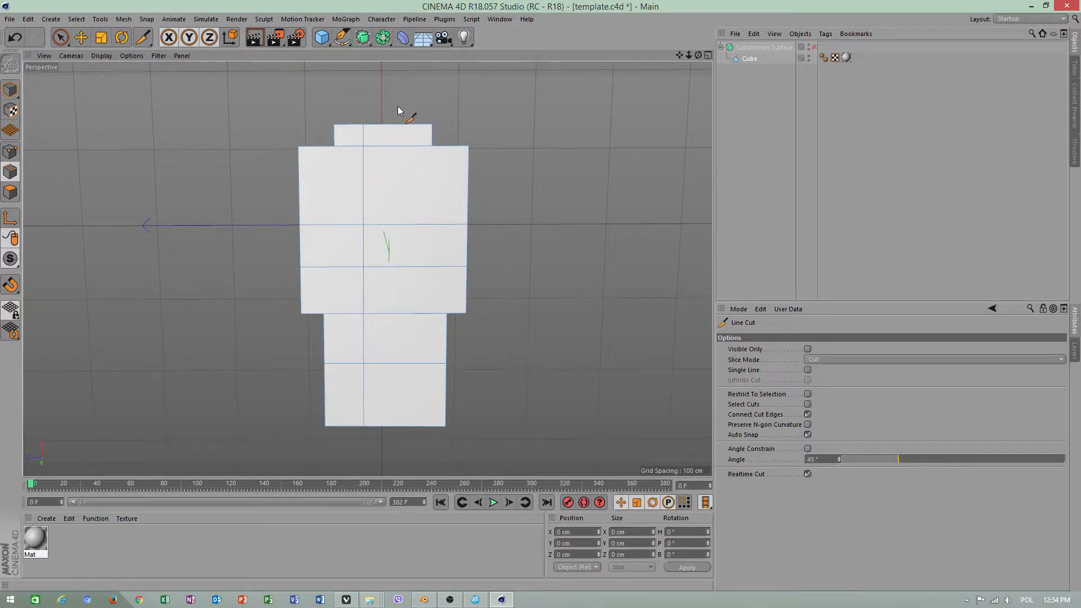
pyautogui.moveTo(404, 90); pyautogui.dragTo(404, 451)
pyautogui.press('space')
# Make a lengthwise line cut through the whole mesh midway between the two existing lengthwise cuts
pyautogui.rightClick(385, 103)
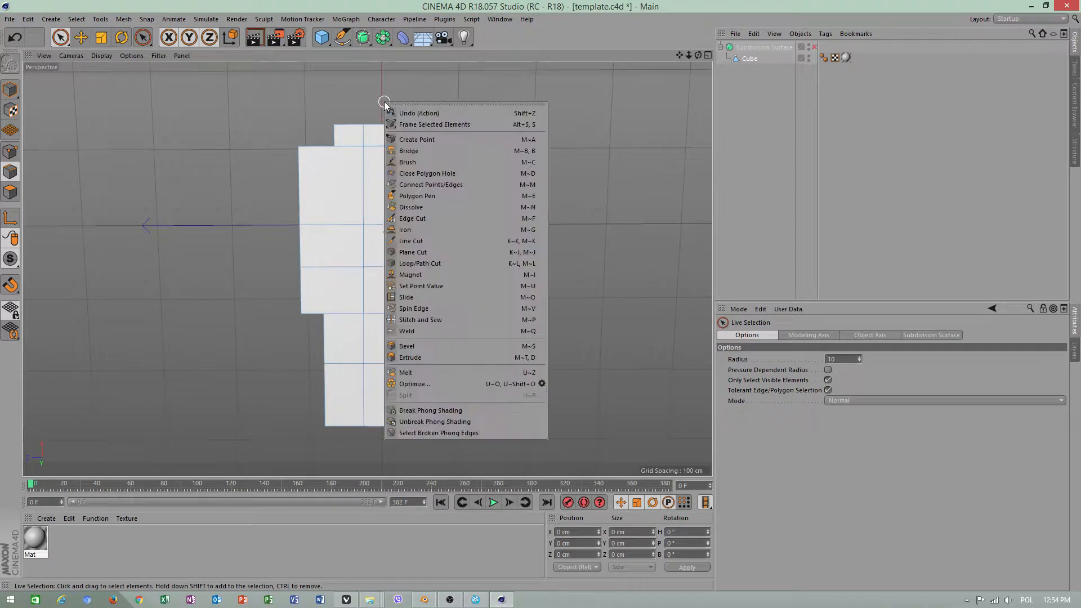
pyautogui.click(420, 240)
pyautogui.moveTo(384, 85); pyautogui.dragTo(383, 462)
pyautogui.press('space')
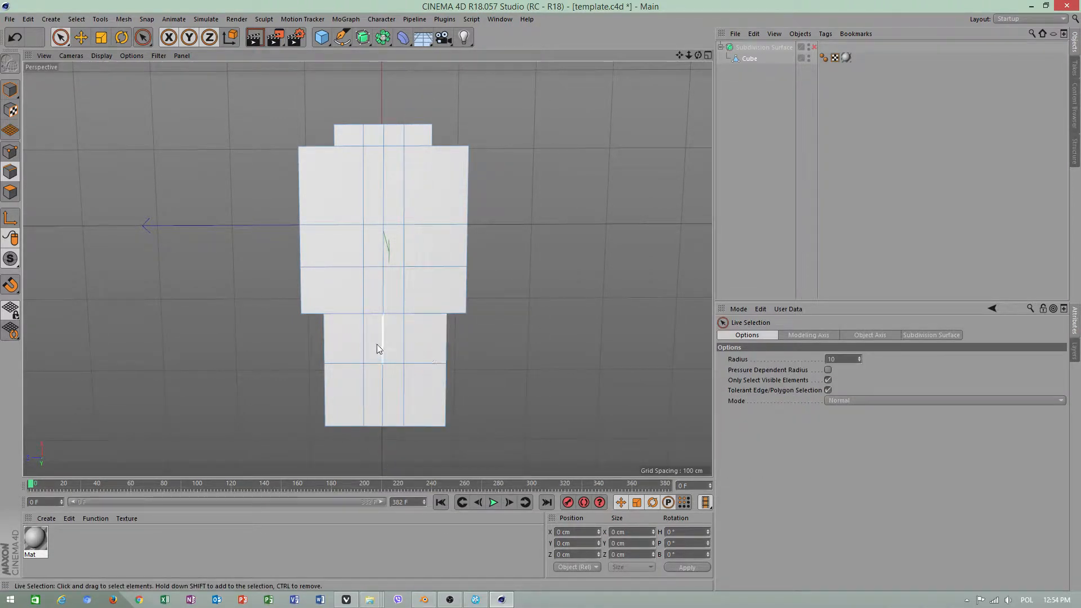
# Enable the Subdivision Surface to smooth the cut and extruded cube mesh
pyautogui.keyDown('alt'); pyautogui.moveTo(379, 338); pyautogui.dragTo(435, 275); pyautogui.keyUp('alt')
pyautogui.hotkey('ctrl', 'shift', 'z')
pyautogui.click(814, 47)
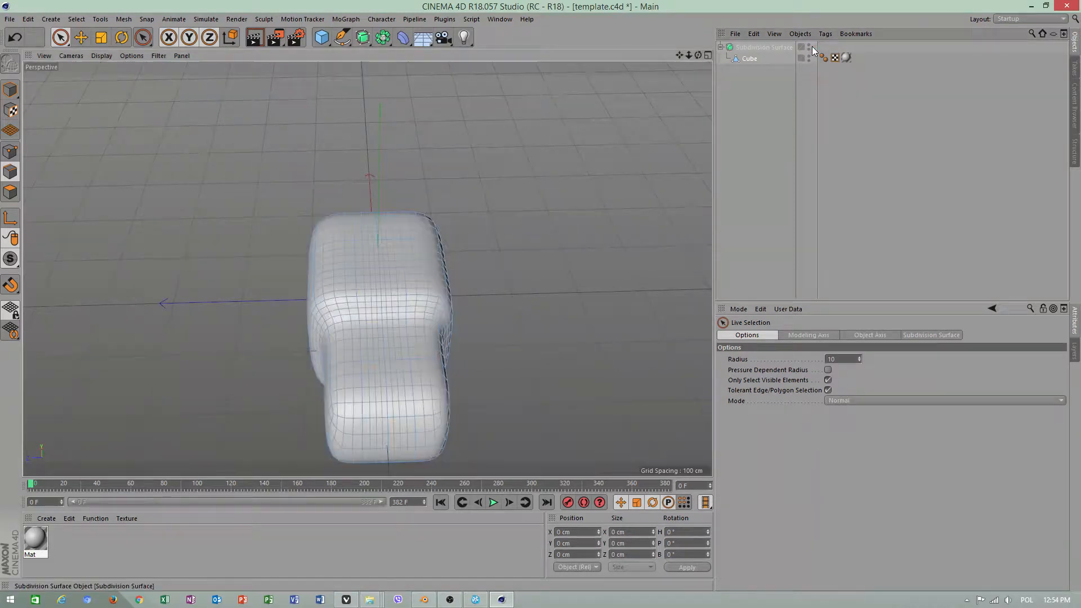
pyautogui.keyDown('alt'); pyautogui.moveTo(455, 141); pyautogui.dragTo(348, 257); pyautogui.keyUp('alt')
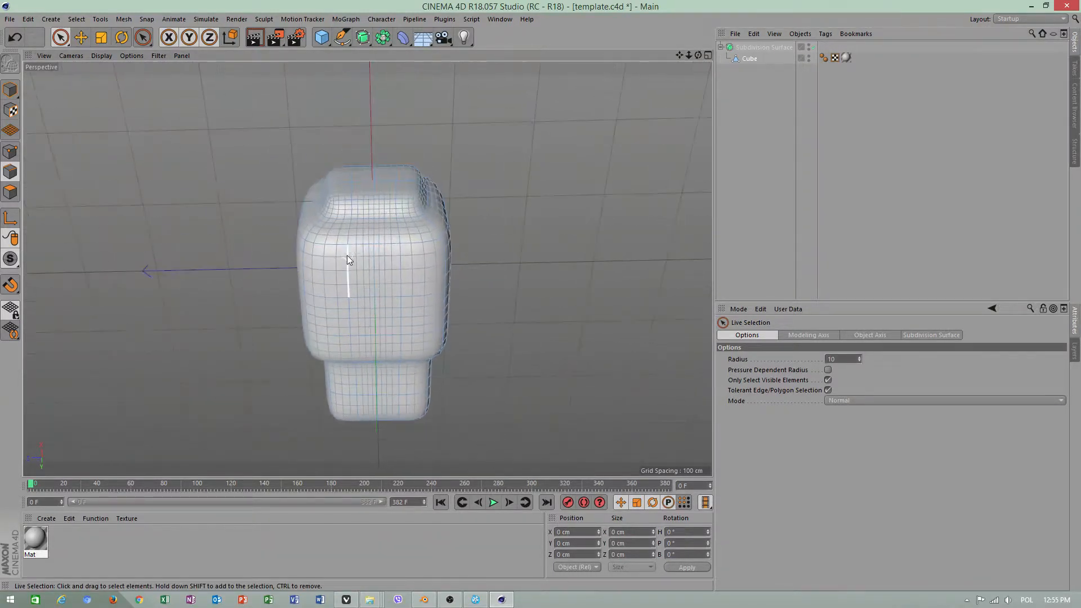
pyautogui.scroll(5, 439, 264)
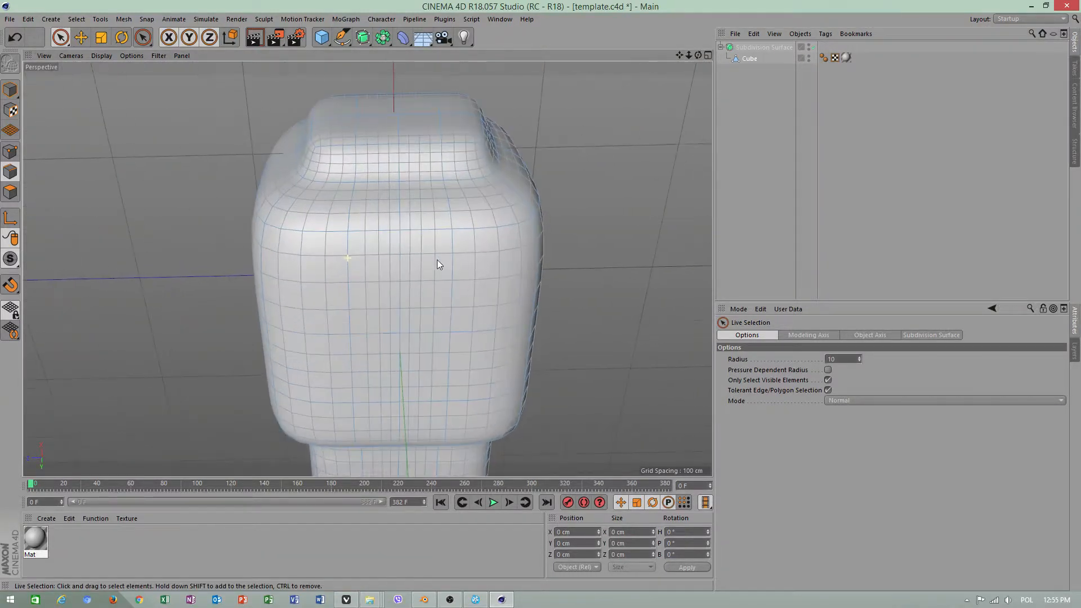
# Select two neighbouring edges at the base of the nearest extruded block and detach the selection commands as a floating palette
pyautogui.click(375, 183)
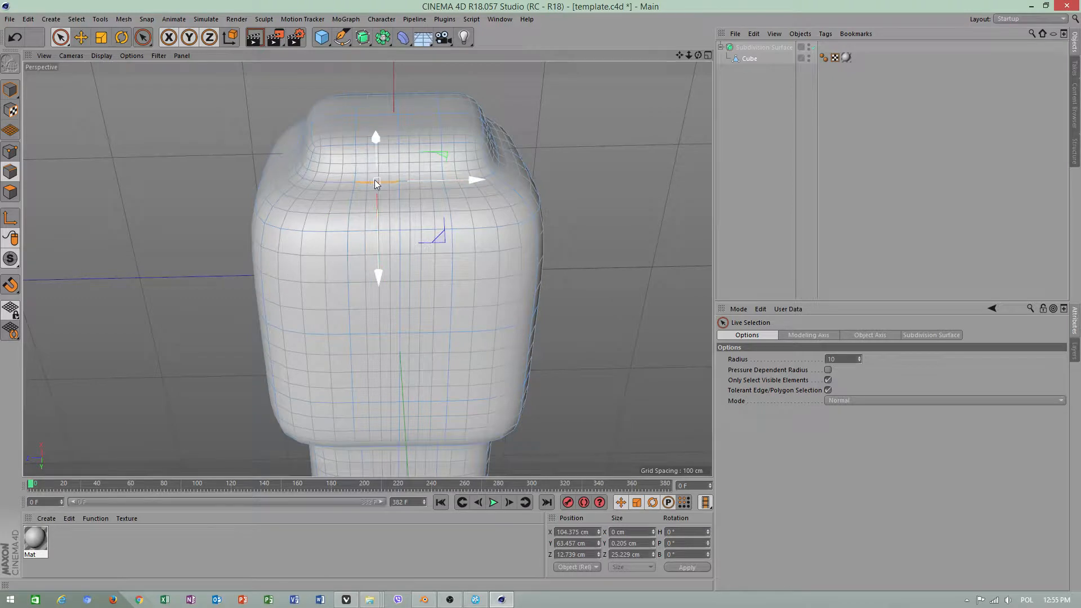
pyautogui.keyDown('shift'); pyautogui.click(326, 180); pyautogui.keyUp('shift')
pyautogui.click(76, 20)
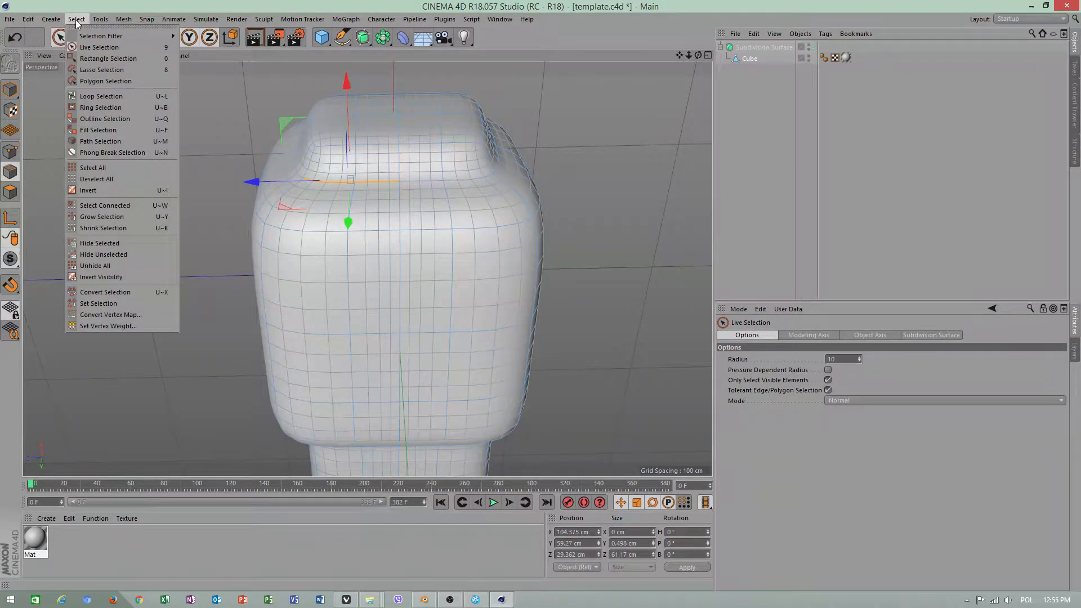
pyautogui.click(112, 28)
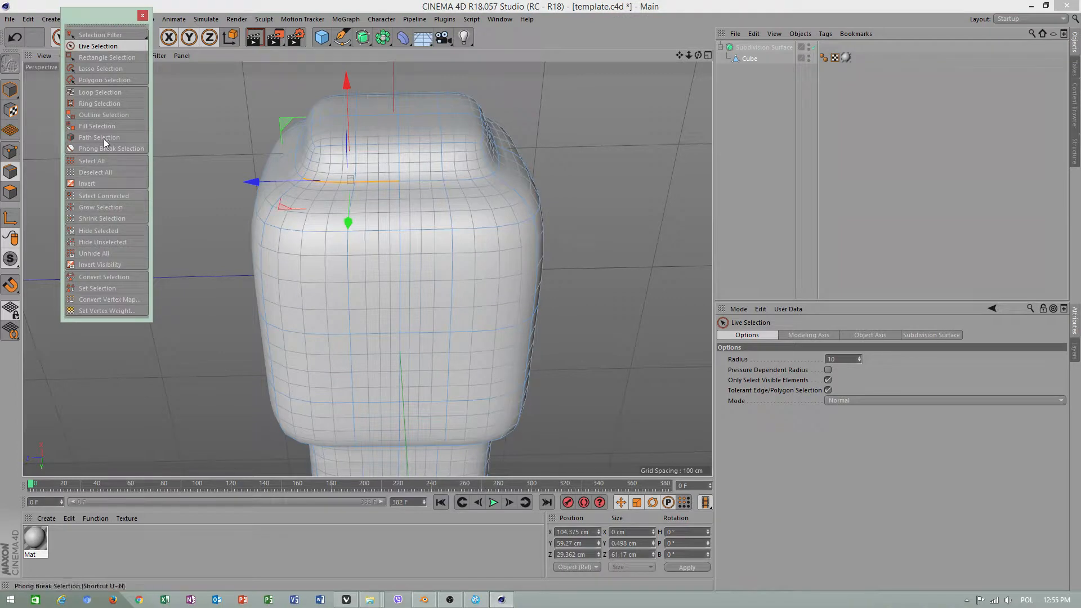
# Loop-select the edge loops around the extrusions' bases and outer rims and around both ends of the main body
pyautogui.click(105, 93)
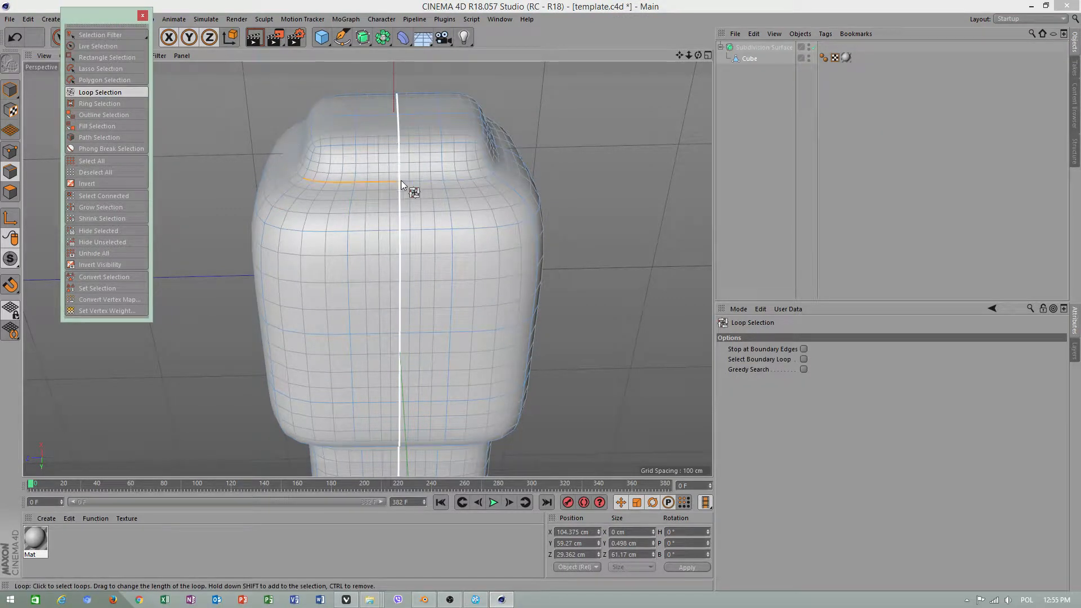
pyautogui.click(419, 181)
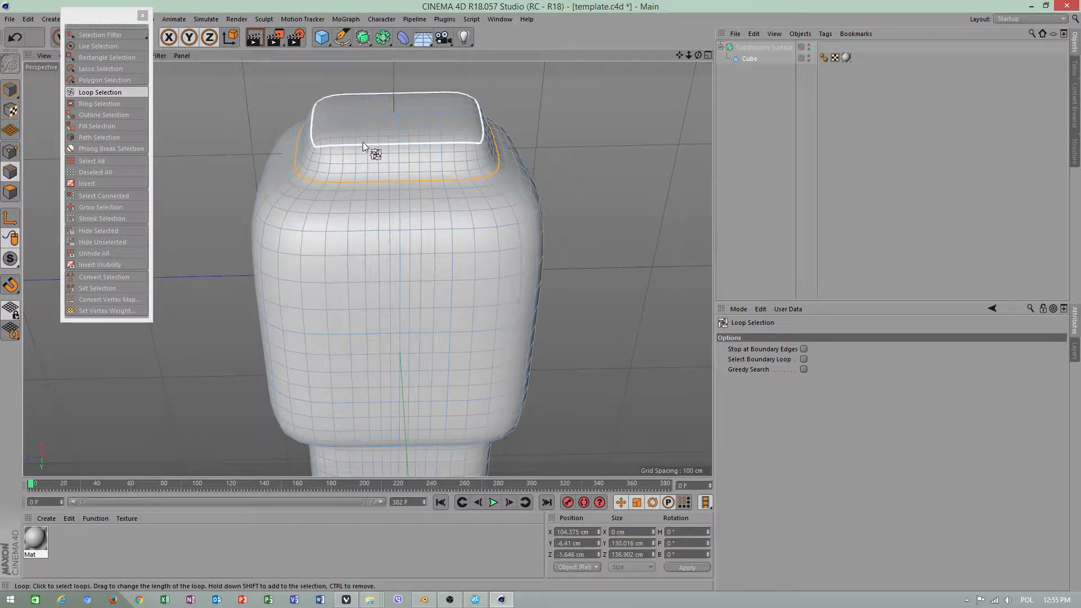
pyautogui.keyDown('shift'); pyautogui.click(363, 144); pyautogui.keyUp('shift')
pyautogui.keyDown('shift'); pyautogui.click(316, 233); pyautogui.keyUp('shift')
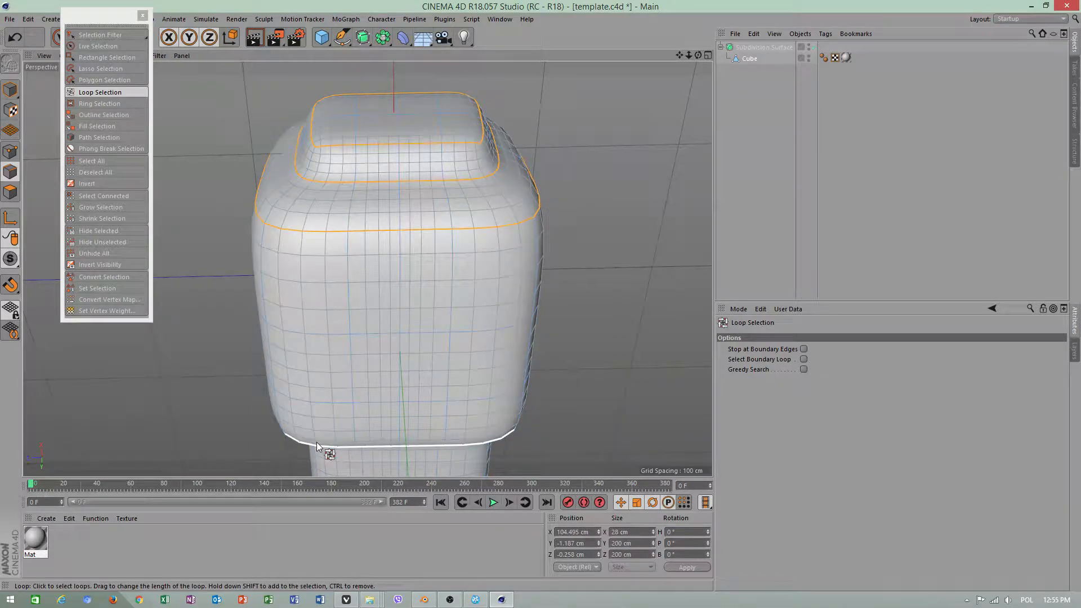
pyautogui.keyDown('shift'); pyautogui.click(317, 445); pyautogui.keyUp('shift')
pyautogui.keyDown('alt'); pyautogui.moveTo(425, 414); pyautogui.dragTo(433, 339); pyautogui.keyUp('alt')
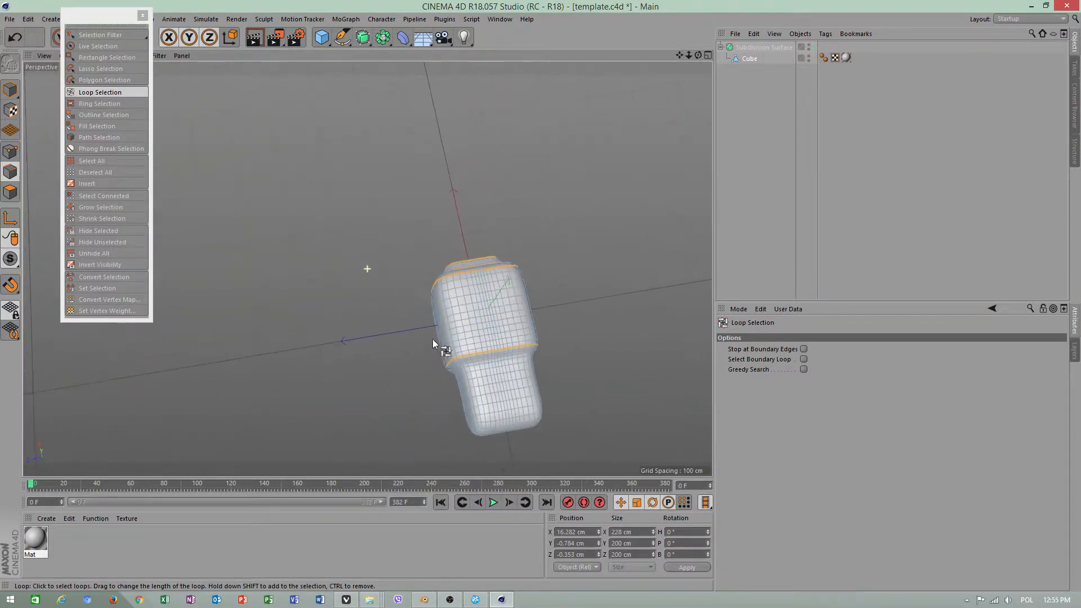
pyautogui.keyDown('shift'); pyautogui.click(487, 431); pyautogui.keyUp('shift')
# Sharpen the selected loops with Weight Subdivision Surface and switch to model mode
pyautogui.moveTo(111, 21); pyautogui.dragTo(140, 108)
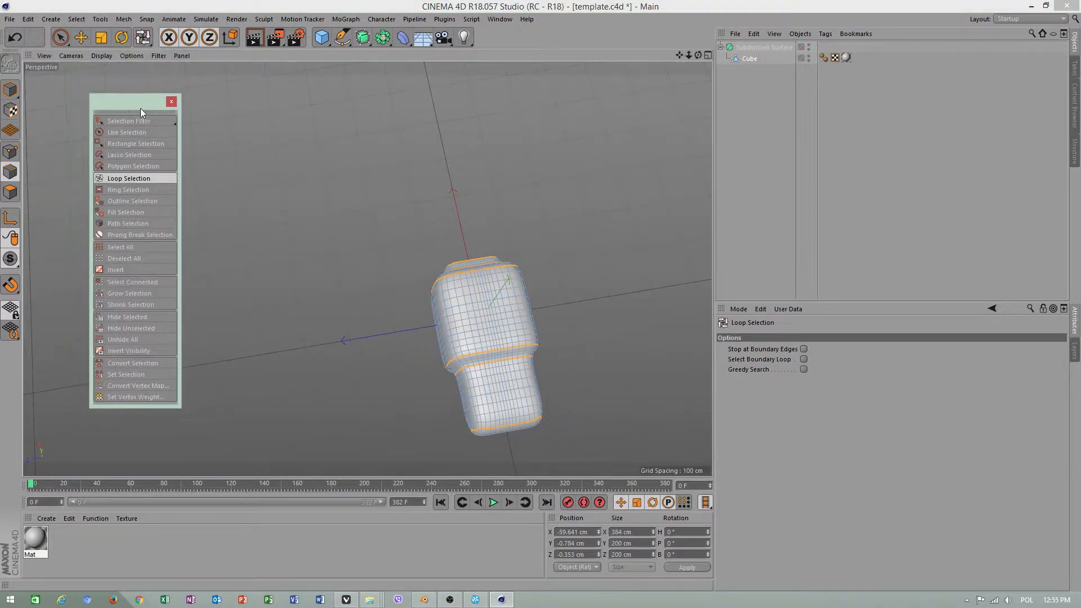
pyautogui.click(125, 20)
pyautogui.moveTo(141, 74)
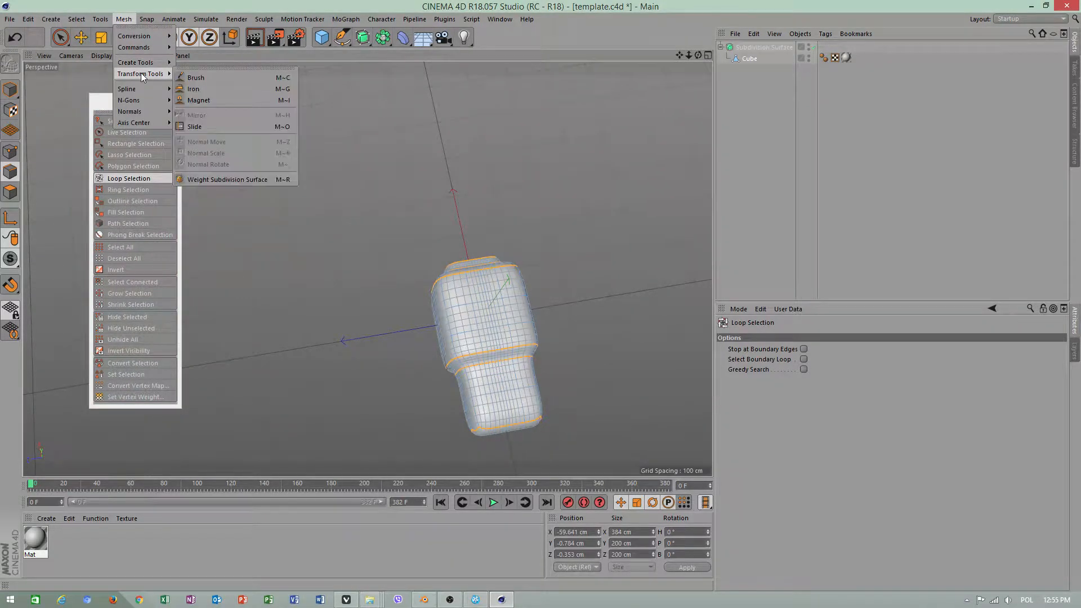
pyautogui.click(230, 179)
pyautogui.moveTo(541, 357); pyautogui.dragTo(550, 296)
pyautogui.keyDown('alt'); pyautogui.moveTo(567, 285); pyautogui.dragTo(644, 285, button='right'); pyautogui.keyUp('alt')
pyautogui.keyDown('alt'); pyautogui.moveTo(345, 253); pyautogui.dragTo(364, 198); pyautogui.keyUp('alt')
pyautogui.click(10, 89)
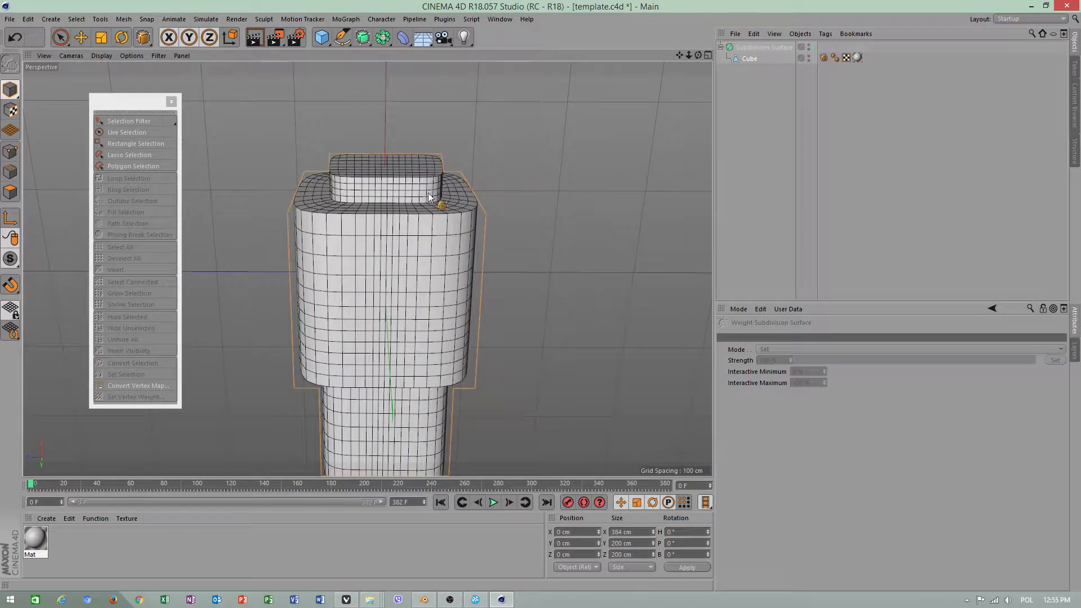
# Disable the Subdivision Surface, then select the Cube for editing in point mode
pyautogui.click(756, 48)
pyautogui.keyDown('alt'); pyautogui.moveTo(357, 240); pyautogui.dragTo(338, 290); pyautogui.keyUp('alt')
pyautogui.click(814, 46)
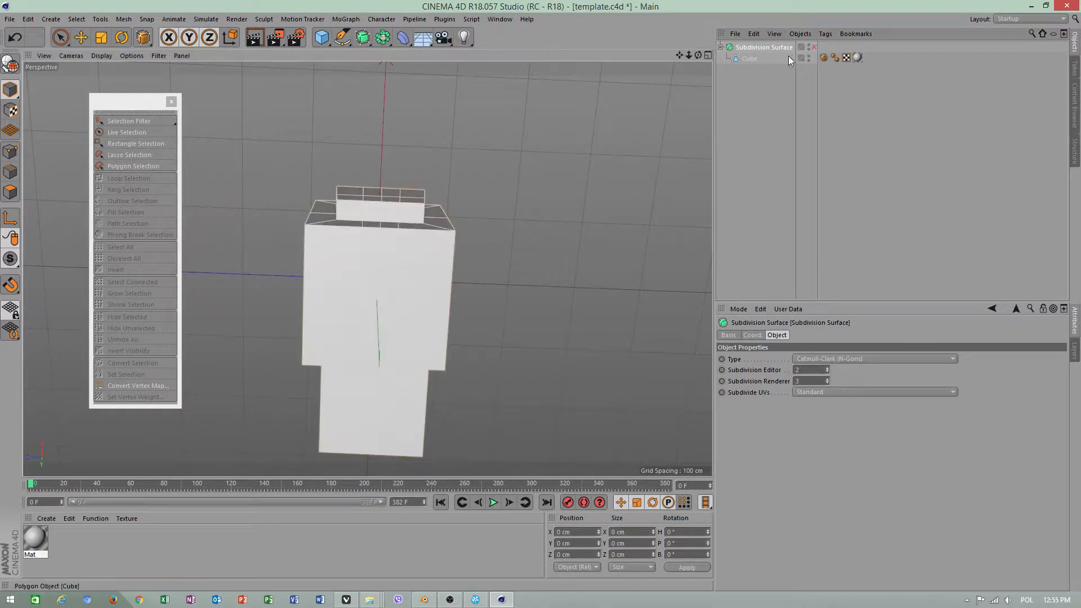
pyautogui.click(753, 60)
pyautogui.click(83, 40)
pyautogui.keyDown('alt'); pyautogui.moveTo(422, 293); pyautogui.dragTo(388, 347); pyautogui.keyUp('alt')
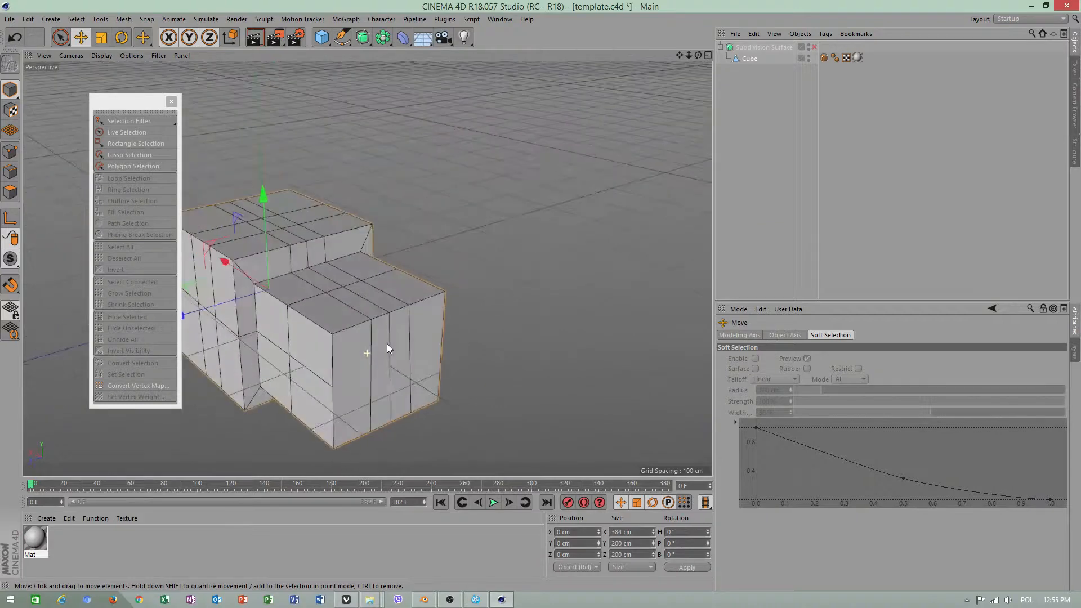
pyautogui.click(10, 151)
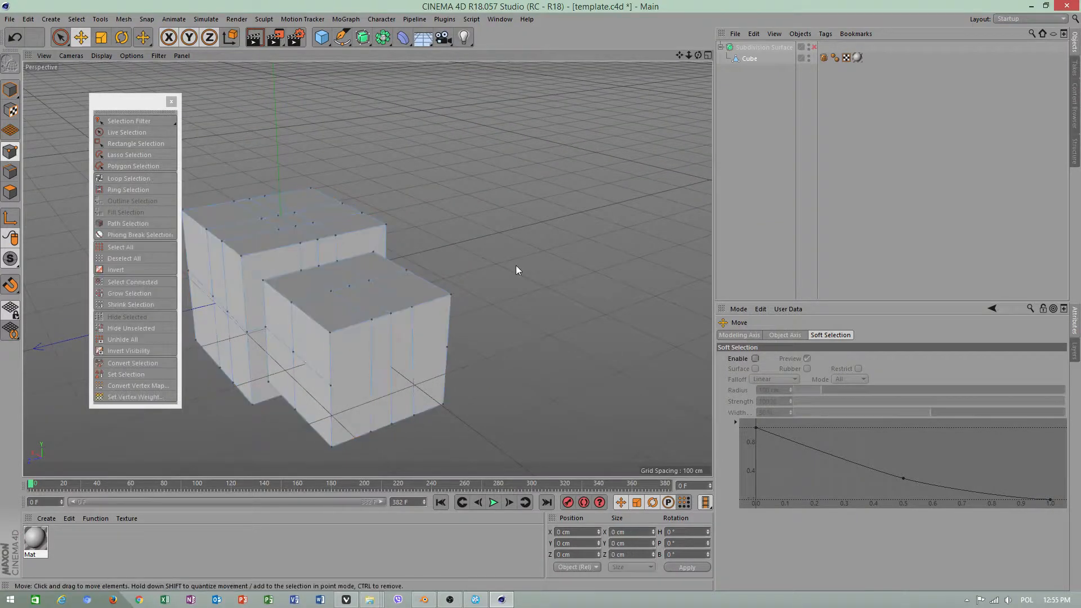
# Try a horizontal line cut between the side-edge midpoints of the smaller block's end face, then undo it
pyautogui.rightClick(541, 280)
pyautogui.click(573, 393)
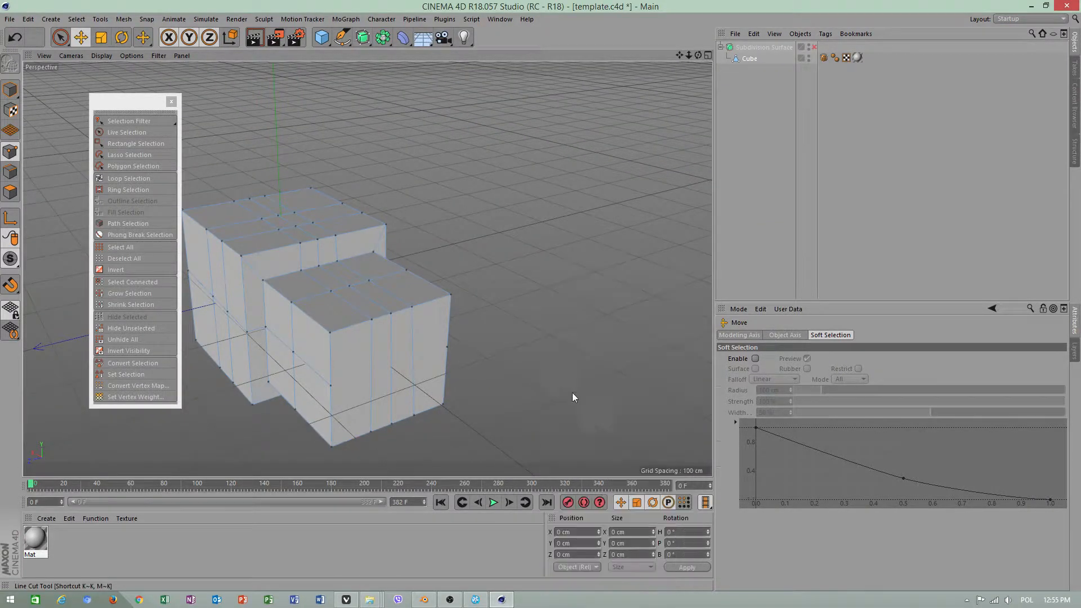
pyautogui.click(447, 347)
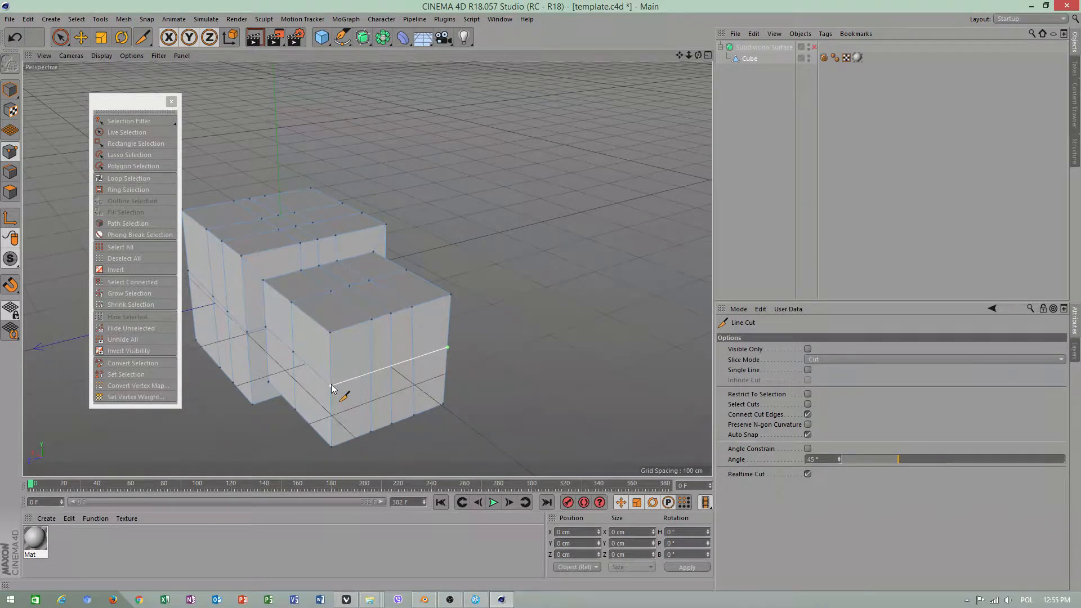
pyautogui.click(331, 385)
pyautogui.rightClick(333, 385)
pyautogui.click(592, 382)
pyautogui.press('space')
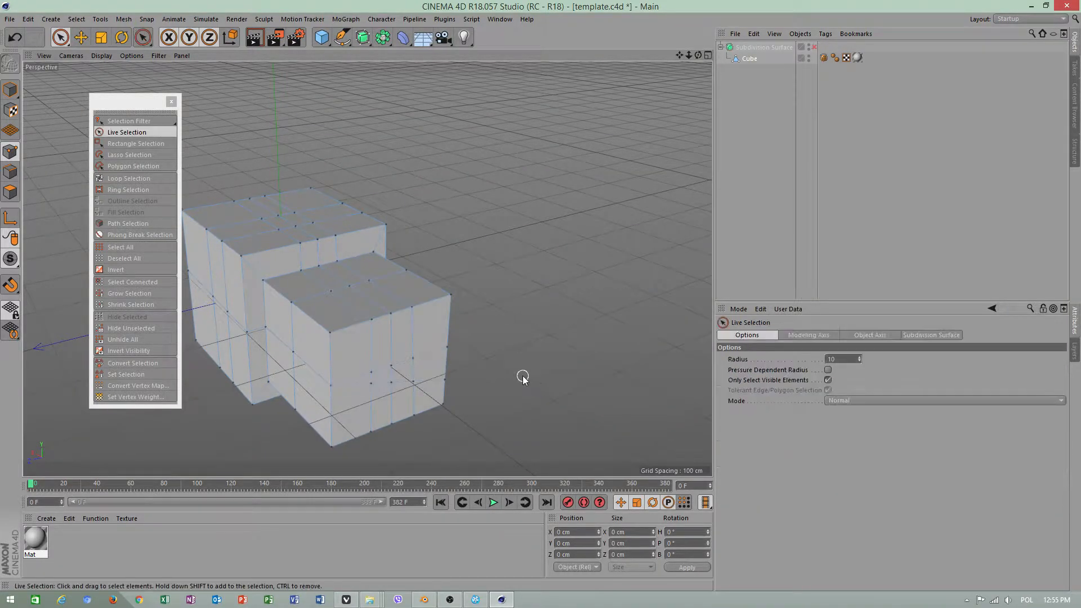
pyautogui.hotkey('ctrl', 'z')
# Make a horizontal line cut across the smaller block's end face at mid-height, from one side-edge midpoint to the other
pyautogui.rightClick(522, 379)
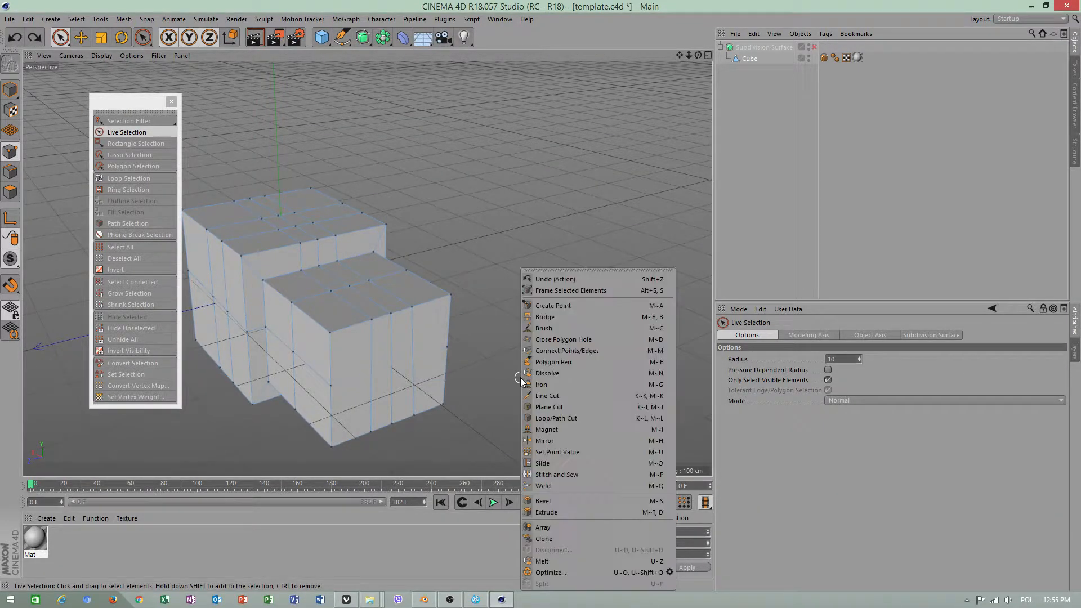
pyautogui.click(549, 394)
pyautogui.click(447, 347)
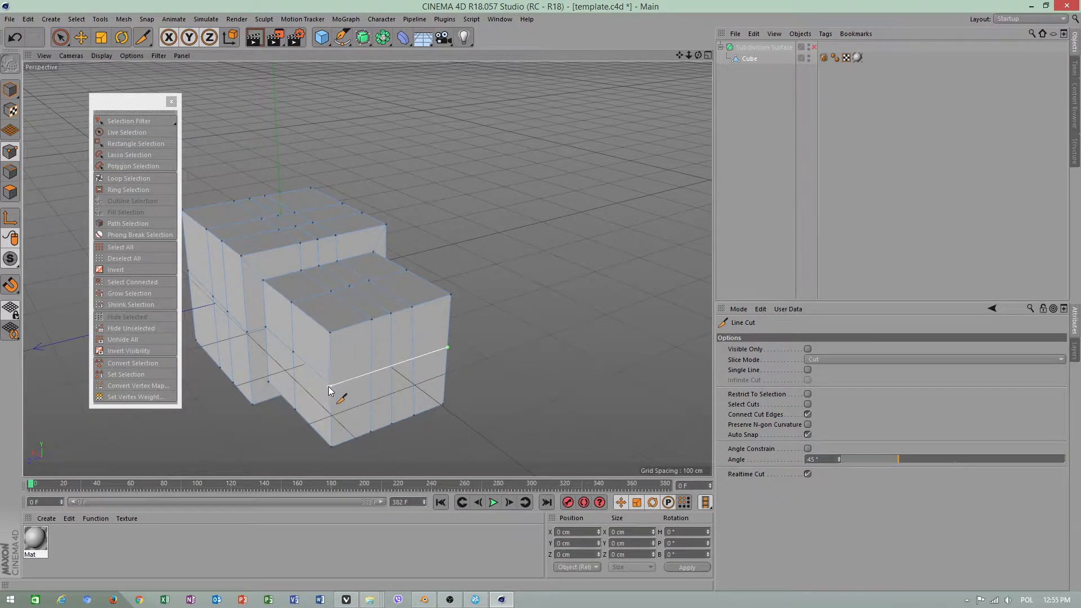
pyautogui.press('space')
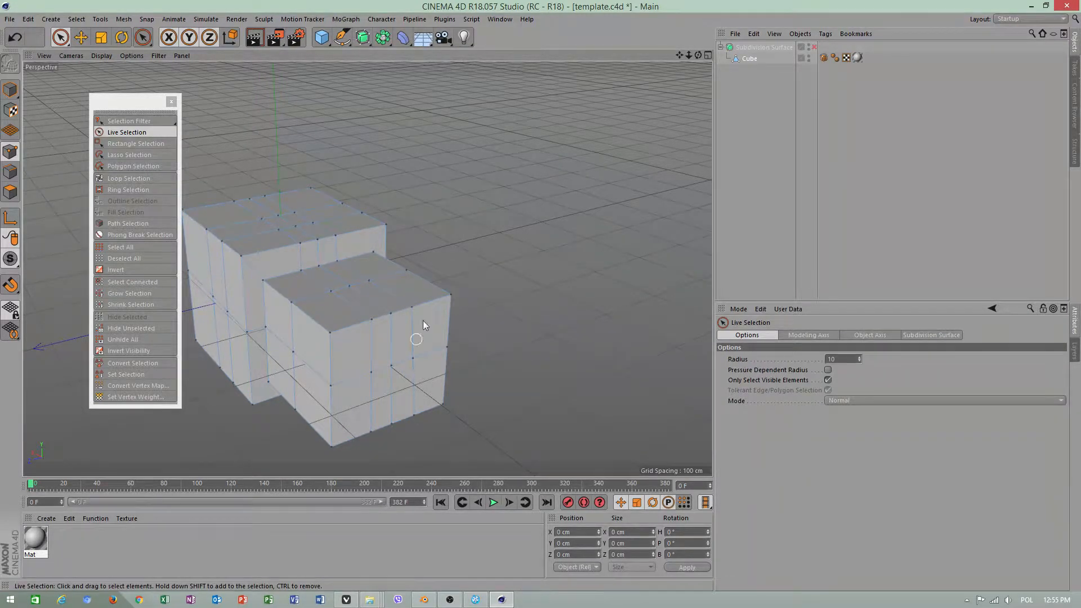
pyautogui.keyDown('alt'); pyautogui.moveTo(423, 320); pyautogui.dragTo(465, 326); pyautogui.keyUp('alt')
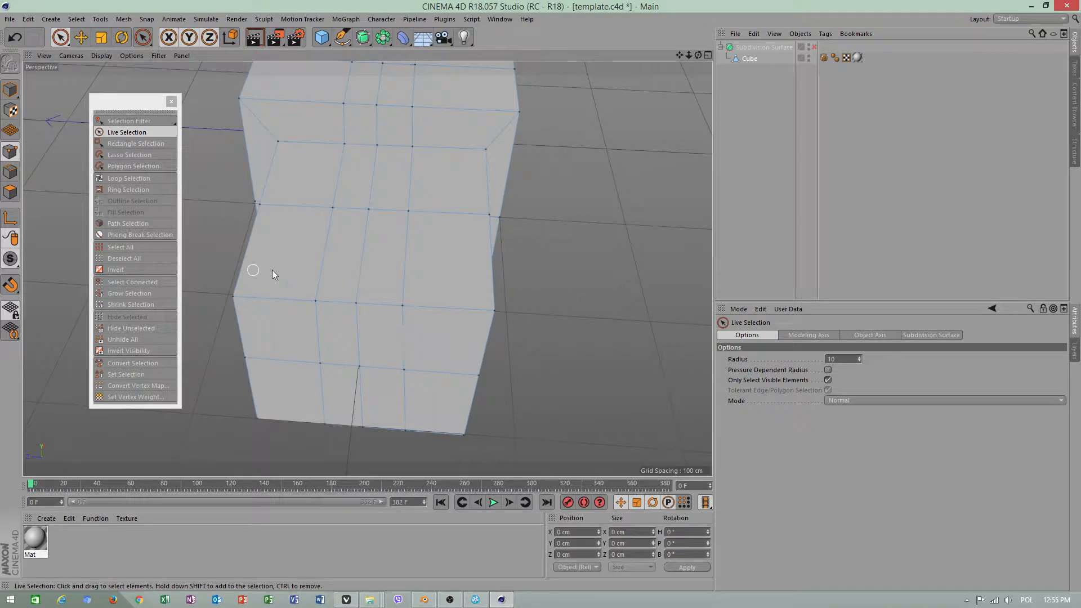
pyautogui.keyDown('alt'); pyautogui.moveTo(272, 270); pyautogui.dragTo(388, 186); pyautogui.keyUp('alt')
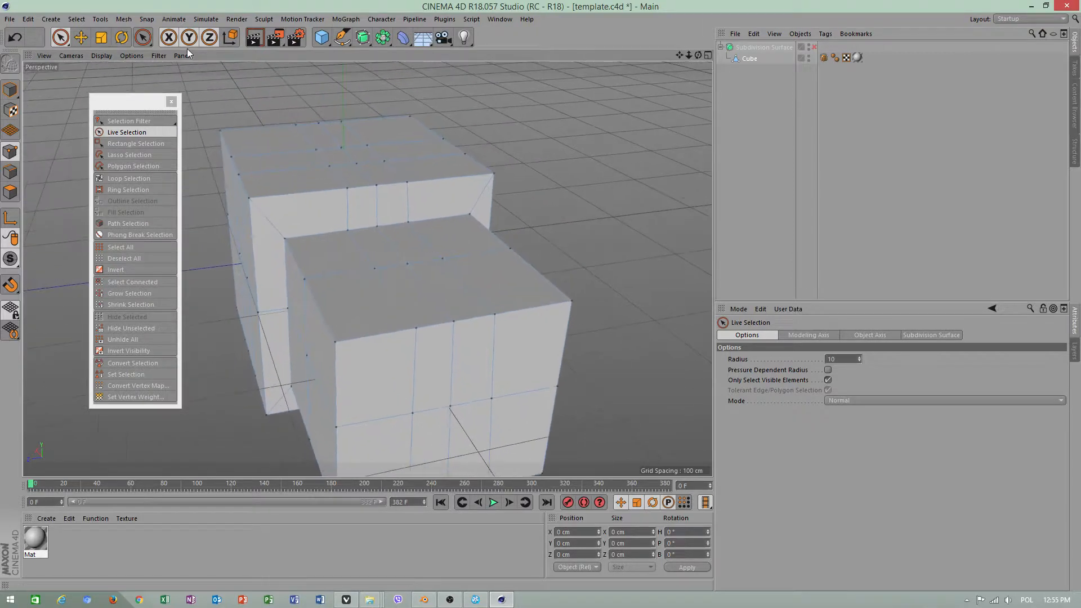
# In polygon mode, select all polygons of the central lengthwise strip on top of the larger block
pyautogui.click(81, 37)
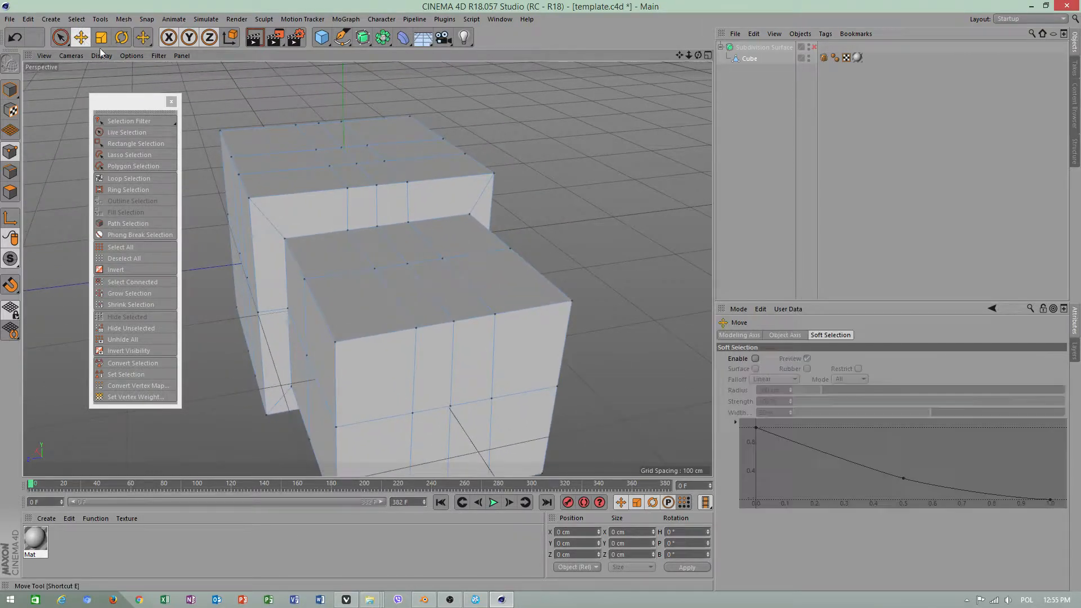
pyautogui.click(11, 192)
pyautogui.click(320, 141)
pyautogui.keyDown('shift'); pyautogui.click(350, 140); pyautogui.keyUp('shift')
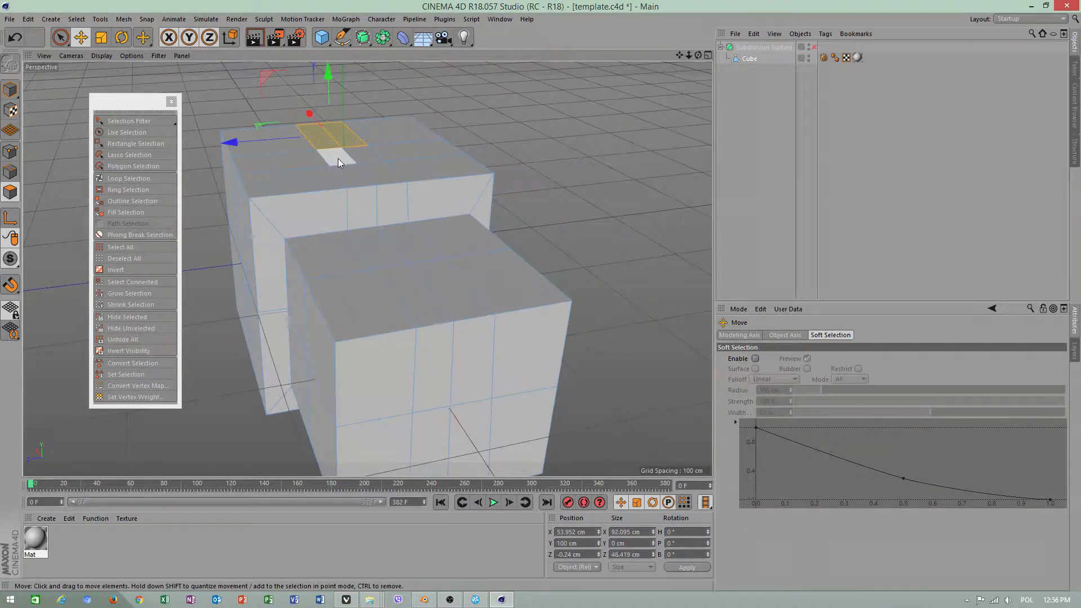
pyautogui.keyDown('shift'); pyautogui.click(338, 158); pyautogui.keyUp('shift')
pyautogui.keyDown('shift'); pyautogui.click(380, 164); pyautogui.keyUp('shift')
pyautogui.keyDown('shift'); pyautogui.click(381, 155); pyautogui.keyUp('shift')
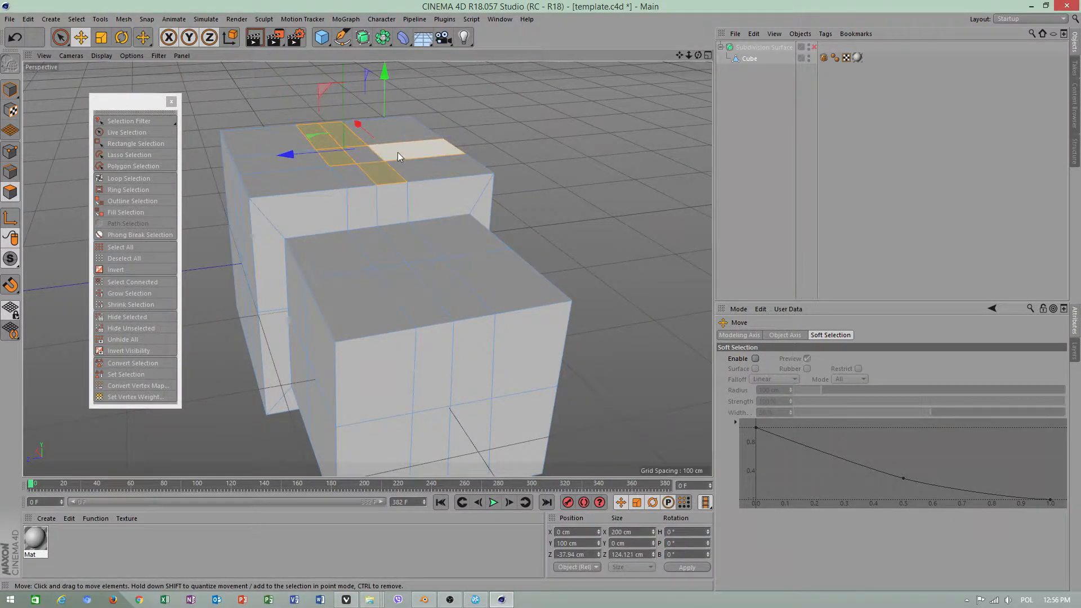
pyautogui.keyDown('ctrl'); pyautogui.click(397, 152); pyautogui.keyUp('ctrl')
pyautogui.keyDown('shift'); pyautogui.click(368, 157); pyautogui.keyUp('shift')
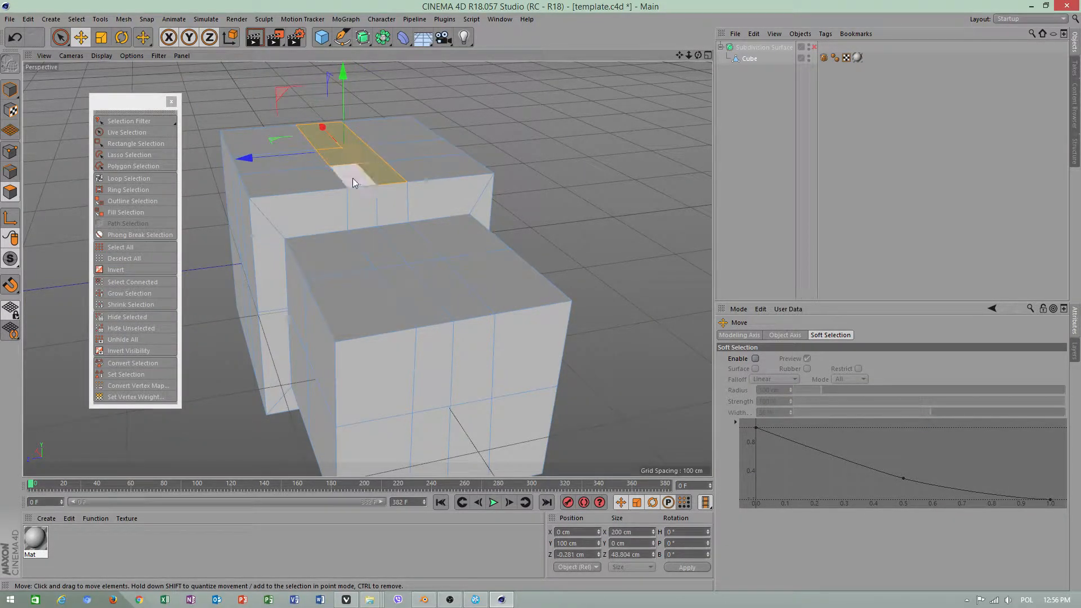
# Add the central polygons of the step face and smaller block's top to the selection, and raise the strip to about 129 cm in Y
pyautogui.keyDown('shift'); pyautogui.click(385, 215); pyautogui.keyUp('shift')
pyautogui.keyDown('shift'); pyautogui.click(362, 211); pyautogui.keyUp('shift')
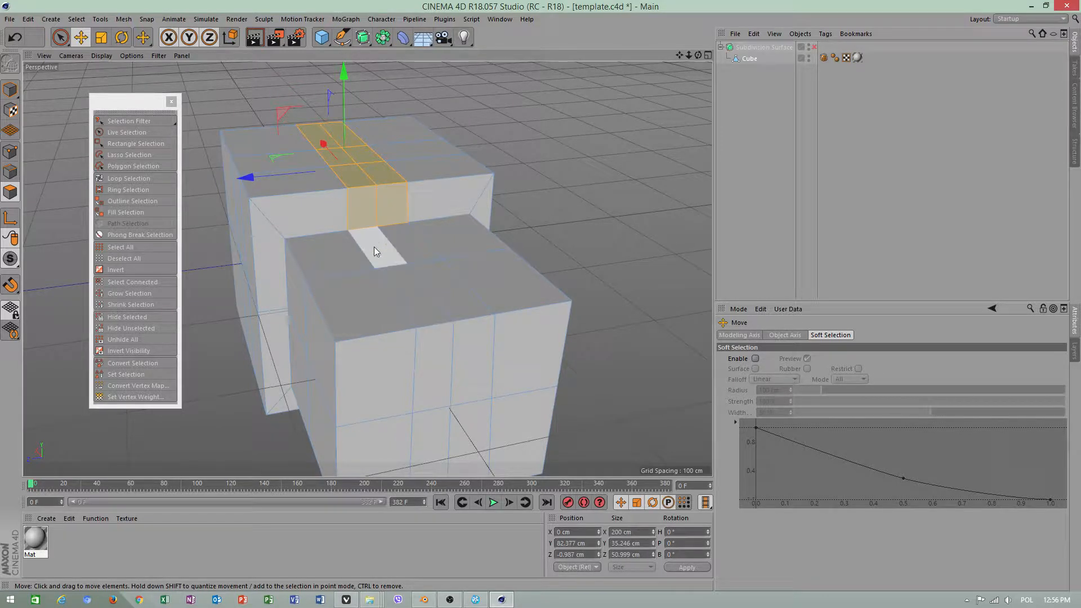
pyautogui.keyDown('shift'); pyautogui.click(374, 247); pyautogui.keyUp('shift')
pyautogui.keyDown('shift'); pyautogui.click(414, 240); pyautogui.keyUp('shift')
pyautogui.keyDown('shift'); pyautogui.click(402, 302); pyautogui.keyUp('shift')
pyautogui.keyDown('shift'); pyautogui.click(442, 289); pyautogui.keyUp('shift')
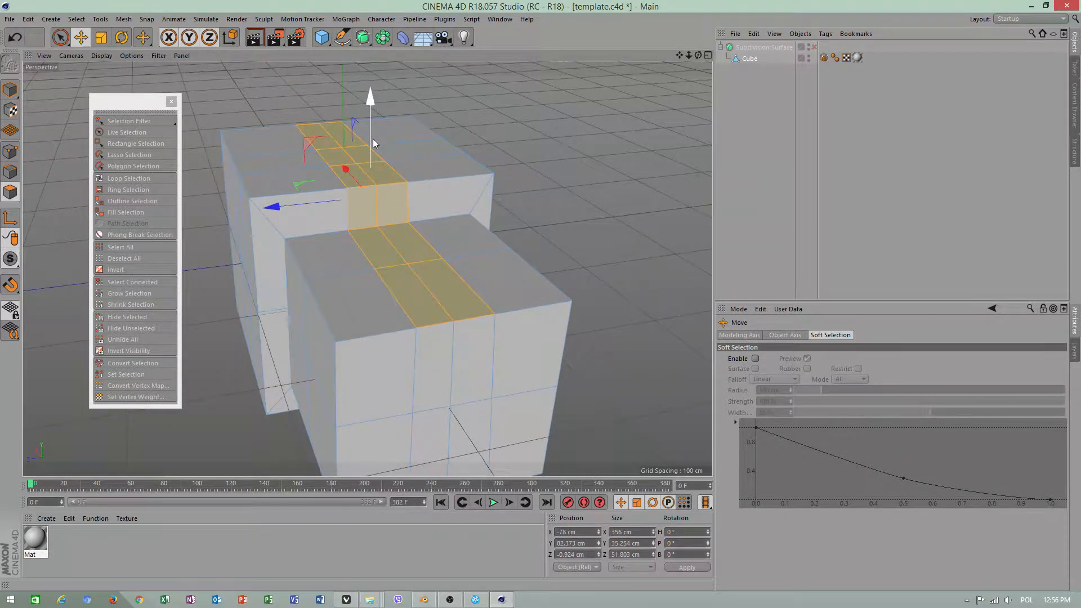
pyautogui.moveTo(373, 138); pyautogui.dragTo(374, 80)
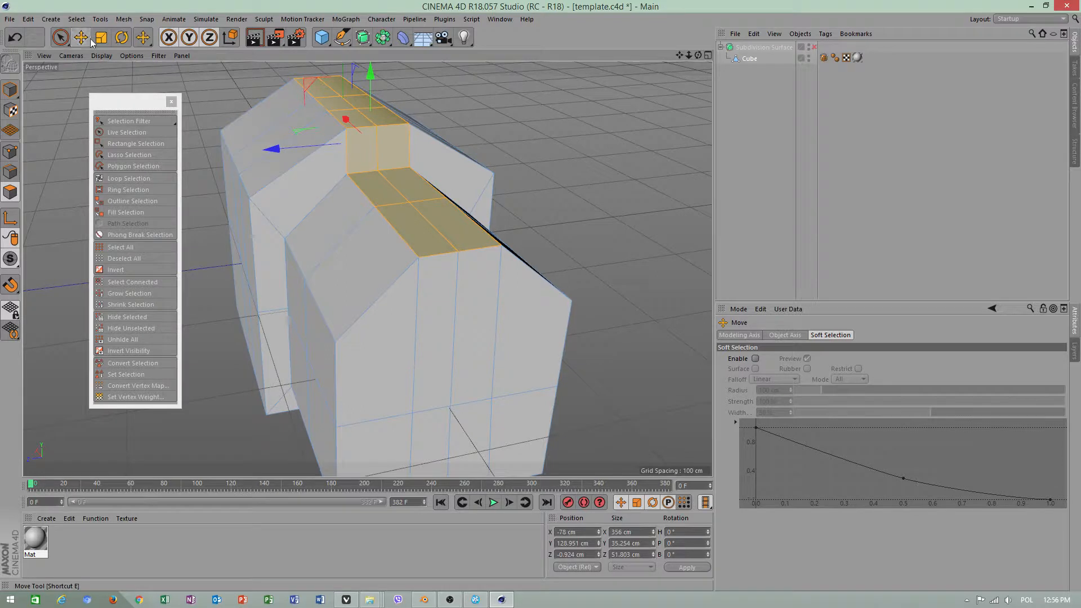
# In edge mode, clear the selection and slide the lengthwise edges along one side of the larger block's raised top down the slope
pyautogui.click(10, 172)
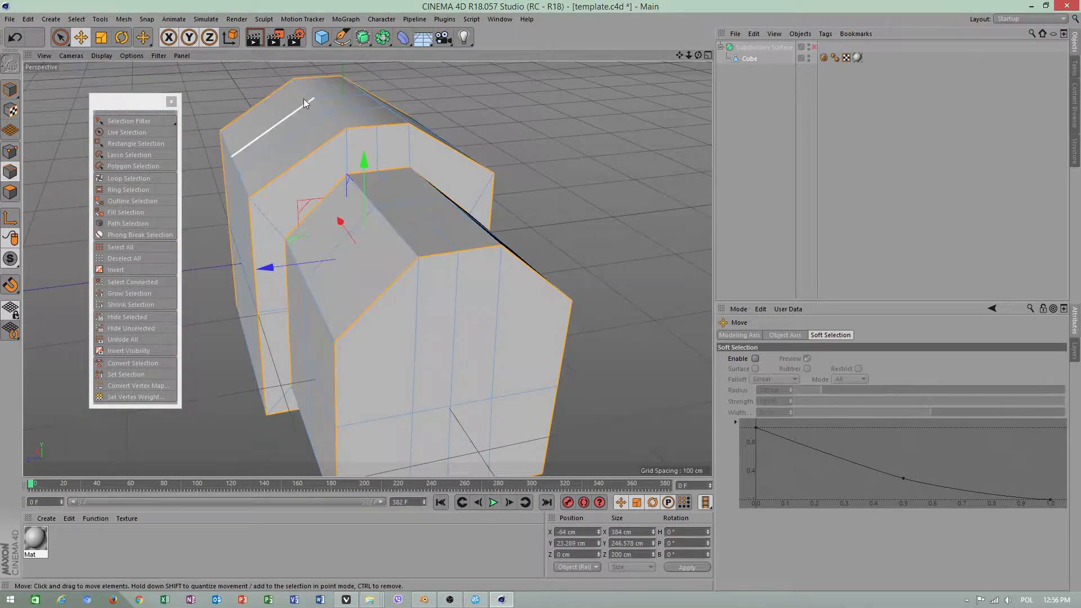
pyautogui.click(309, 93)
pyautogui.click(497, 120)
pyautogui.rightClick(497, 121)
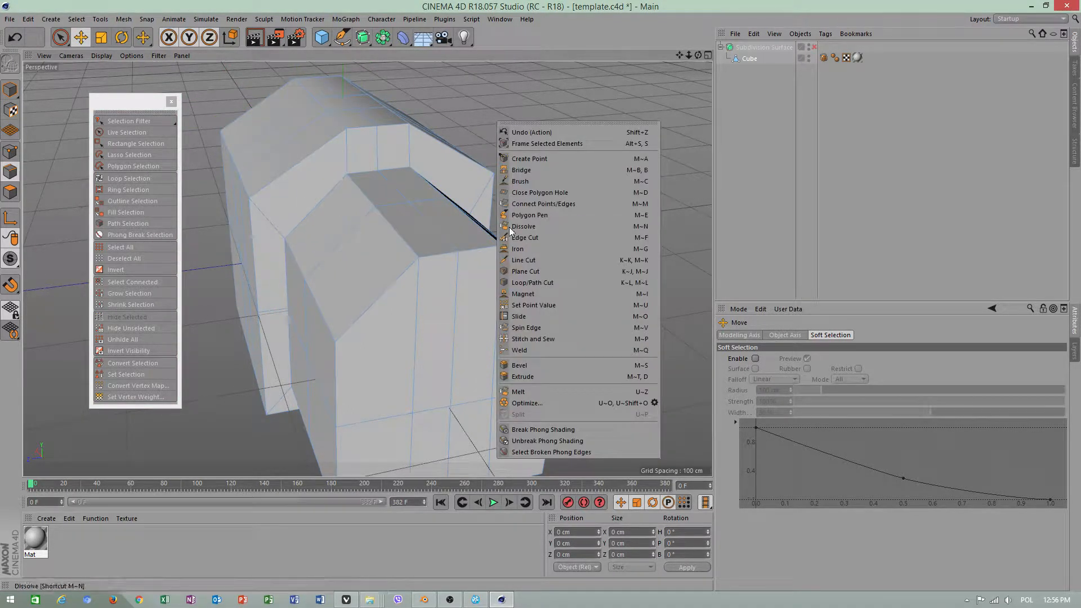
pyautogui.click(532, 313)
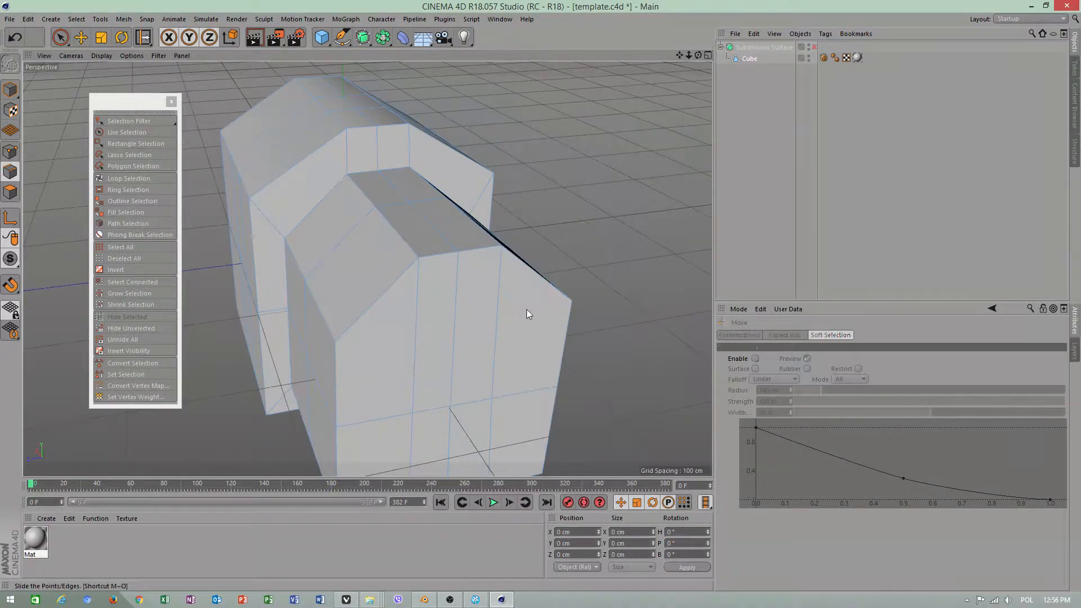
pyautogui.moveTo(297, 102)
pyautogui.mouseDown()
pyautogui.moveTo(285, 118)
pyautogui.moveTo(322, 106)
pyautogui.moveTo(302, 103)
pyautogui.moveTo(275, 127)
pyautogui.moveTo(292, 110)
pyautogui.mouseUp()
pyautogui.keyDown('shift'); pyautogui.click(323, 106); pyautogui.keyUp('shift')
pyautogui.keyDown('shift'); pyautogui.click(339, 118); pyautogui.keyUp('shift')
pyautogui.keyDown('shift'); pyautogui.click(306, 90); pyautogui.keyUp('shift')
# Slide the opposite lengthwise edge of the larger block's raised top outward by about 27.6 cm and clear the selection
pyautogui.keyDown('alt'); pyautogui.moveTo(425, 171); pyautogui.dragTo(476, 170); pyautogui.keyUp('alt')
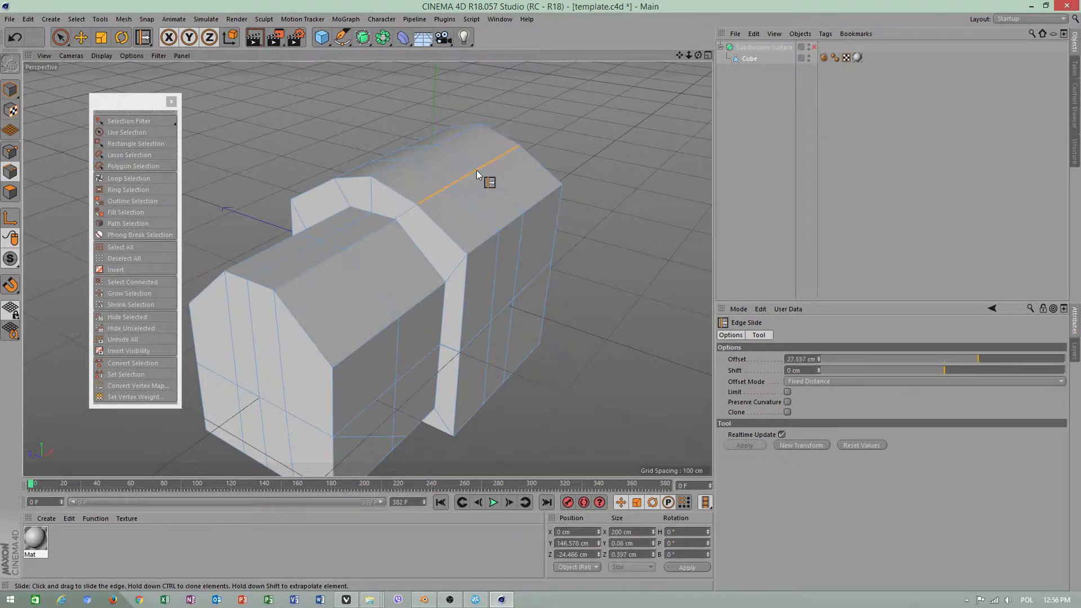
pyautogui.keyDown('alt'); pyautogui.moveTo(409, 204); pyautogui.dragTo(388, 230); pyautogui.keyUp('alt')
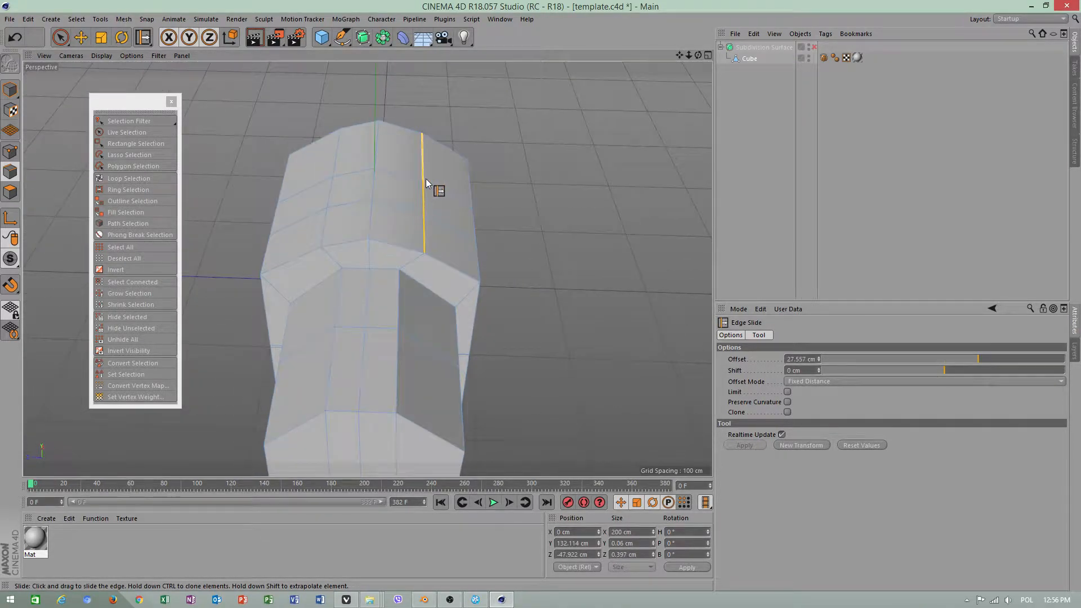
pyautogui.click(576, 207)
# Try further edge slides on the larger block, undo them, and return to the Move tool with no edges selected
pyautogui.moveTo(464, 222); pyautogui.dragTo(271, 163)
pyautogui.hotkey('ctrl', 'z')
pyautogui.moveTo(356, 182); pyautogui.dragTo(225, 179)
pyautogui.hotkey('ctrl', 'z')
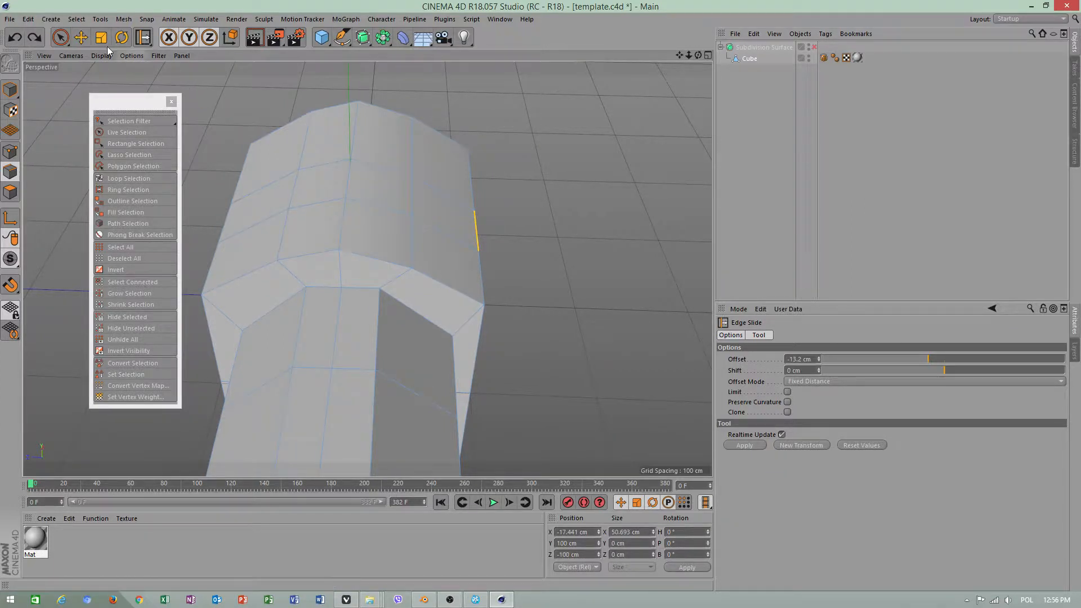
pyautogui.click(83, 39)
pyautogui.click(590, 239)
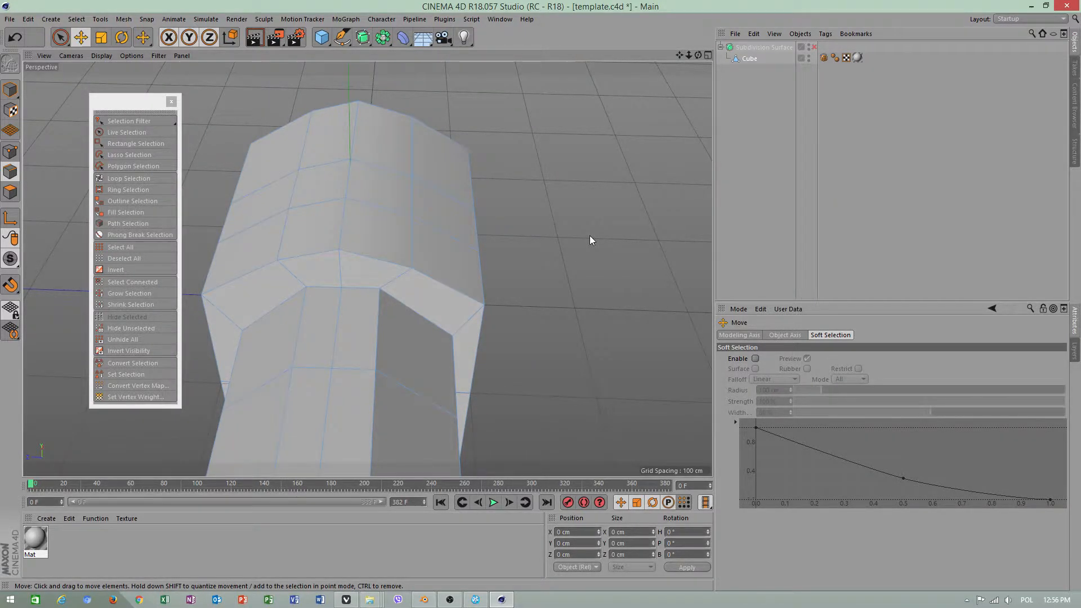
# In polygon mode, select two adjacent polygons in the middle of the larger block's raised top
pyautogui.rightClick(548, 239)
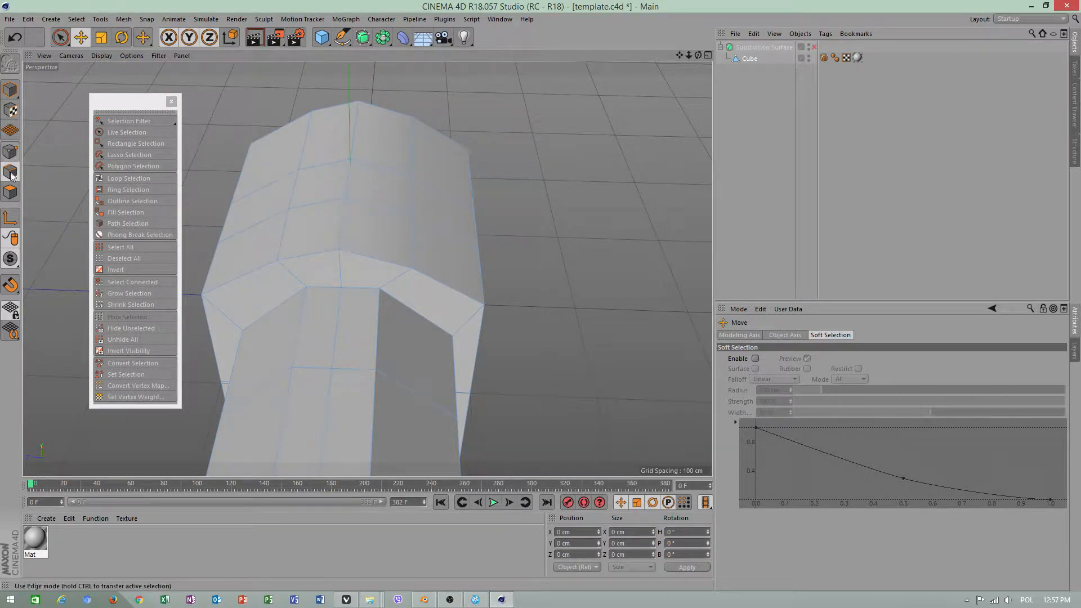
pyautogui.click(10, 192)
pyautogui.click(333, 232)
pyautogui.click(326, 182)
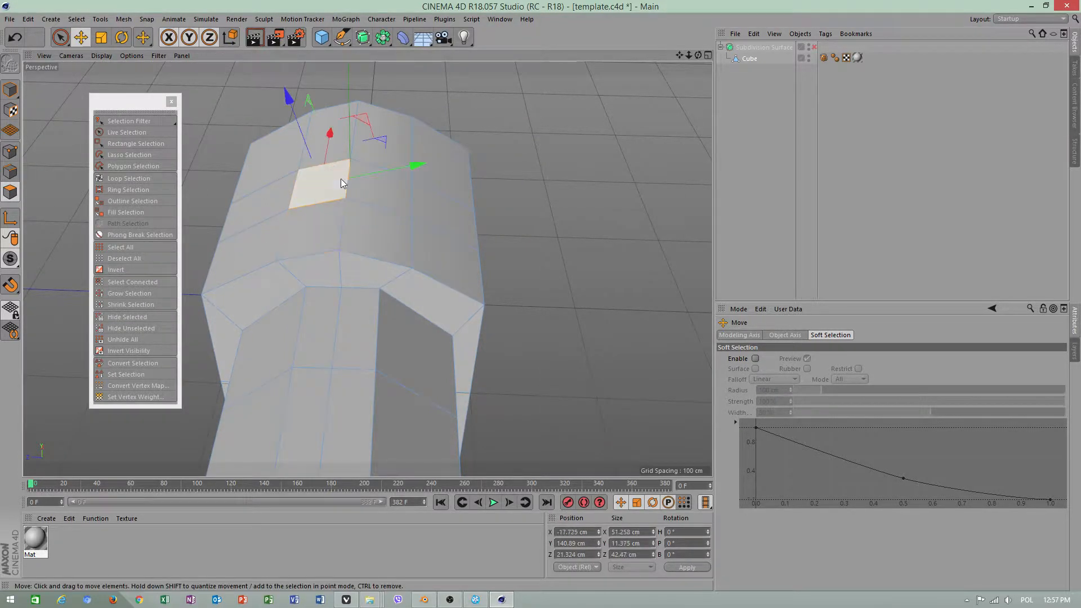
pyautogui.keyDown('shift'); pyautogui.click(370, 187); pyautogui.keyUp('shift')
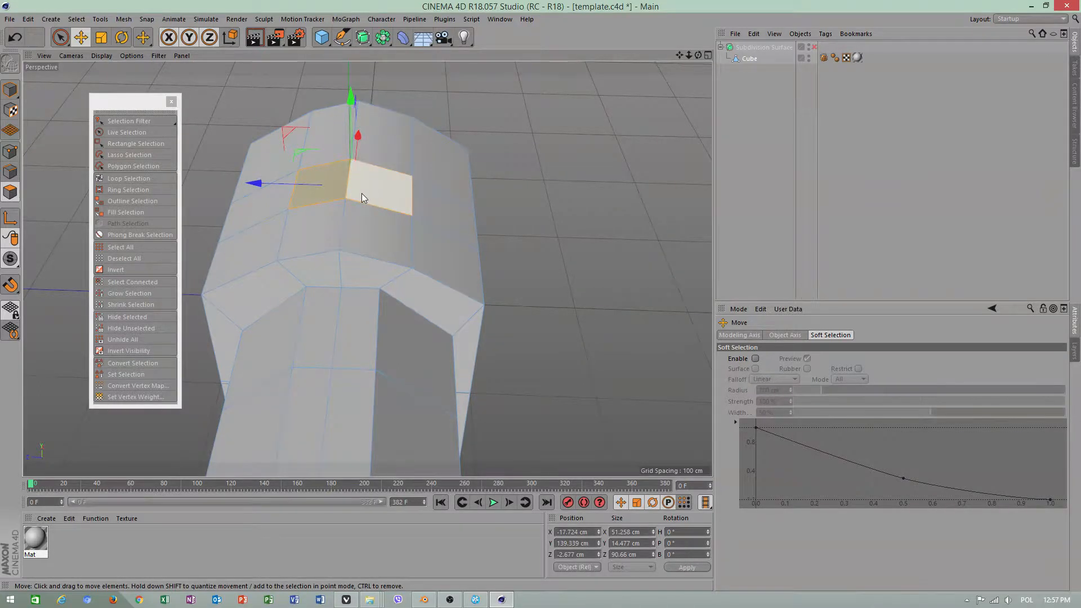
pyautogui.keyDown('alt'); pyautogui.moveTo(392, 193); pyautogui.dragTo(366, 252); pyautogui.keyUp('alt')
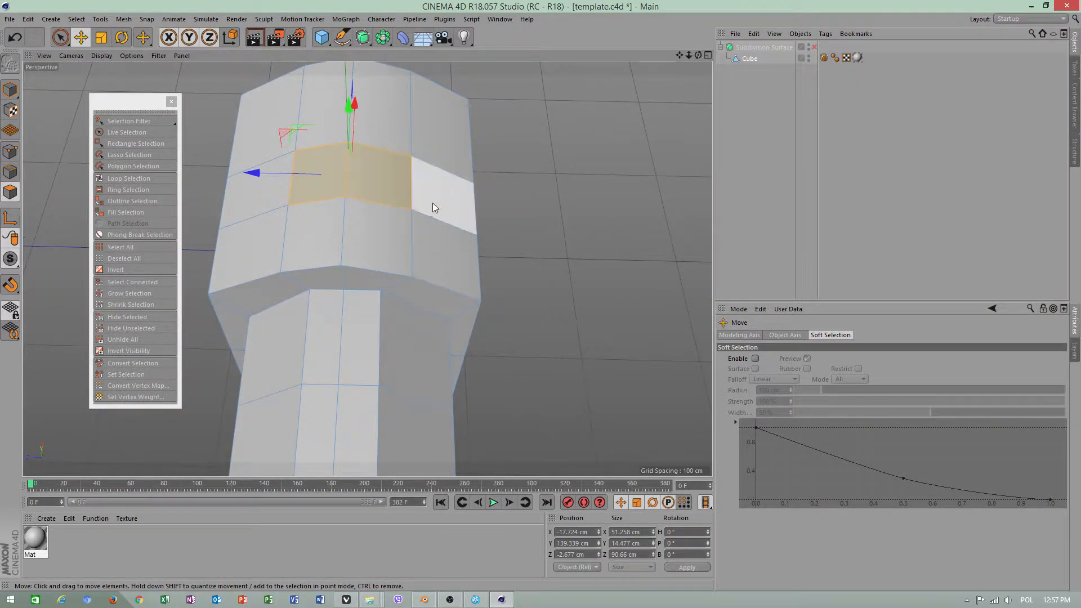
pyautogui.keyDown('alt'); pyautogui.moveTo(433, 203); pyautogui.dragTo(416, 249); pyautogui.keyUp('alt')
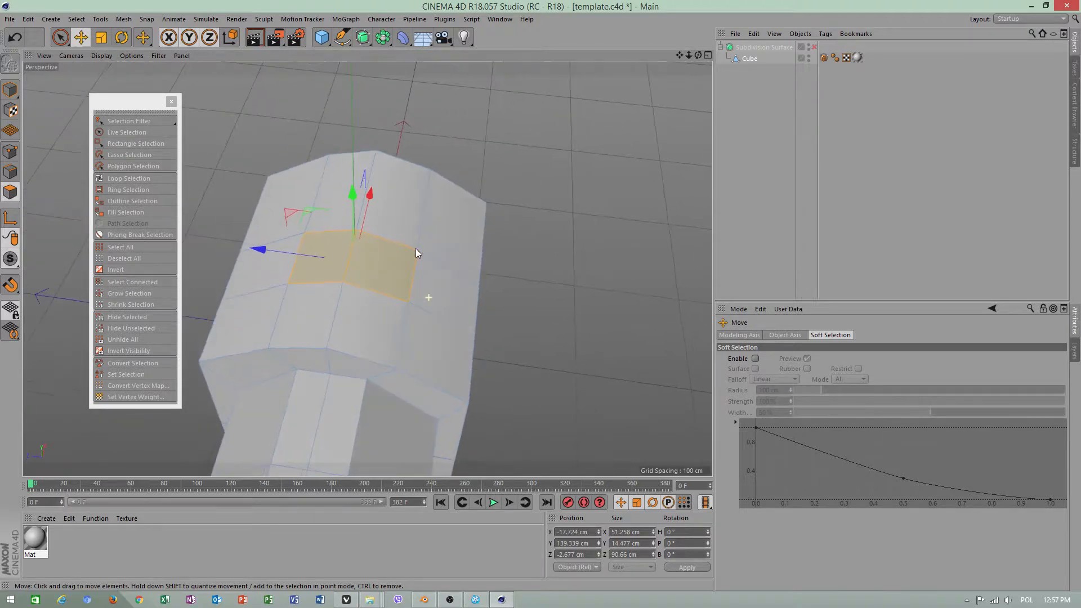
# In edge mode, select a single crosswise edge on the larger block's raised top and clear the selection
pyautogui.click(10, 171)
pyautogui.click(343, 261)
pyautogui.click(394, 316)
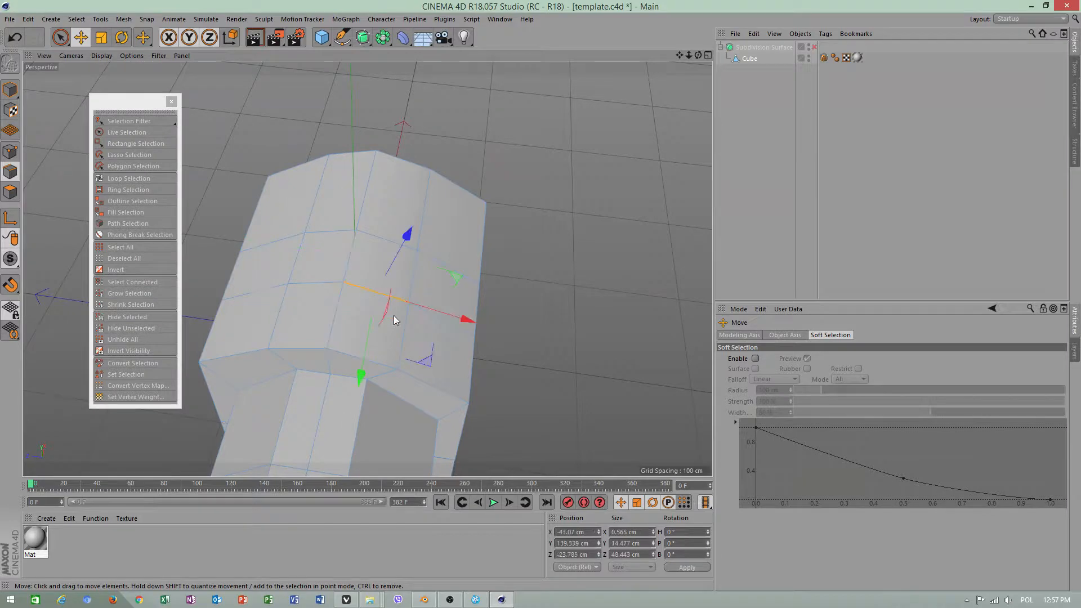
pyautogui.keyDown('alt'); pyautogui.moveTo(394, 316); pyautogui.dragTo(394, 197); pyautogui.keyUp('alt')
pyautogui.click(241, 119)
# In point mode, try the Slide tool on a front rim point of the larger block's top and undo the slide
pyautogui.click(10, 152)
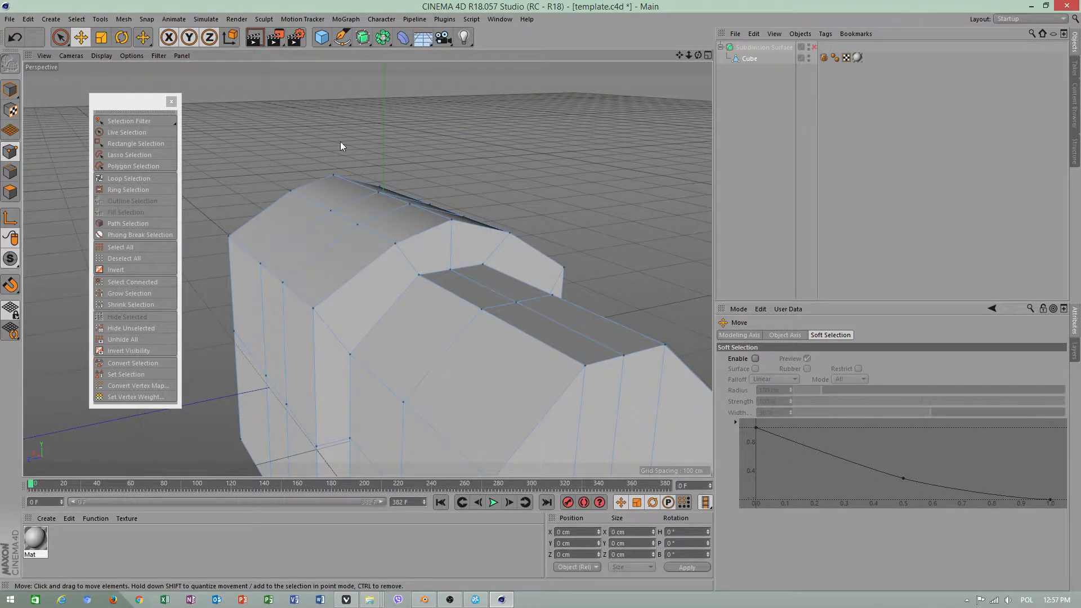
pyautogui.rightClick(612, 203)
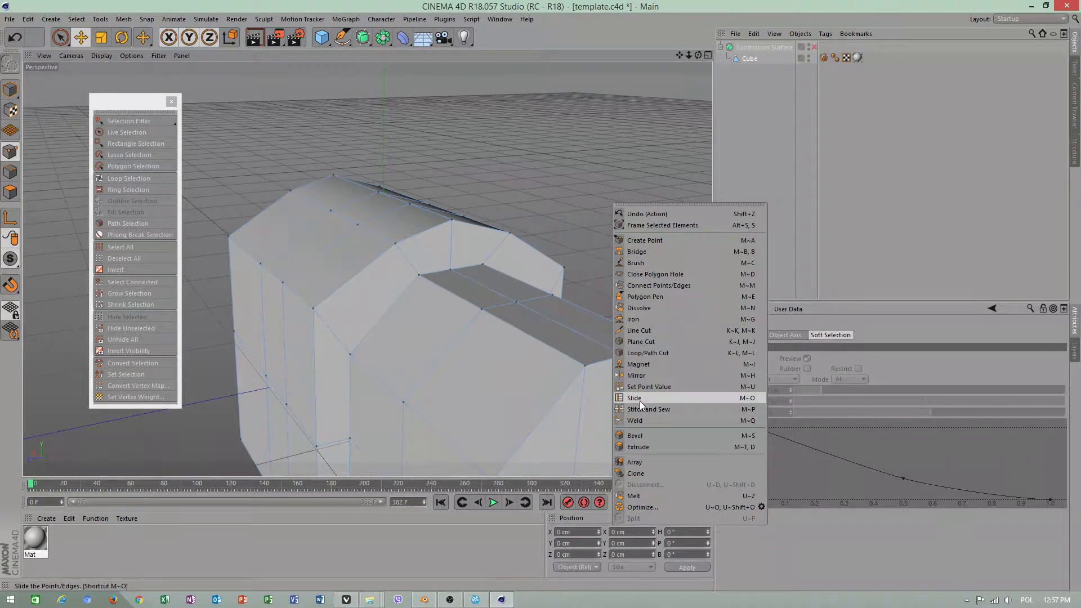
pyautogui.click(350, 187)
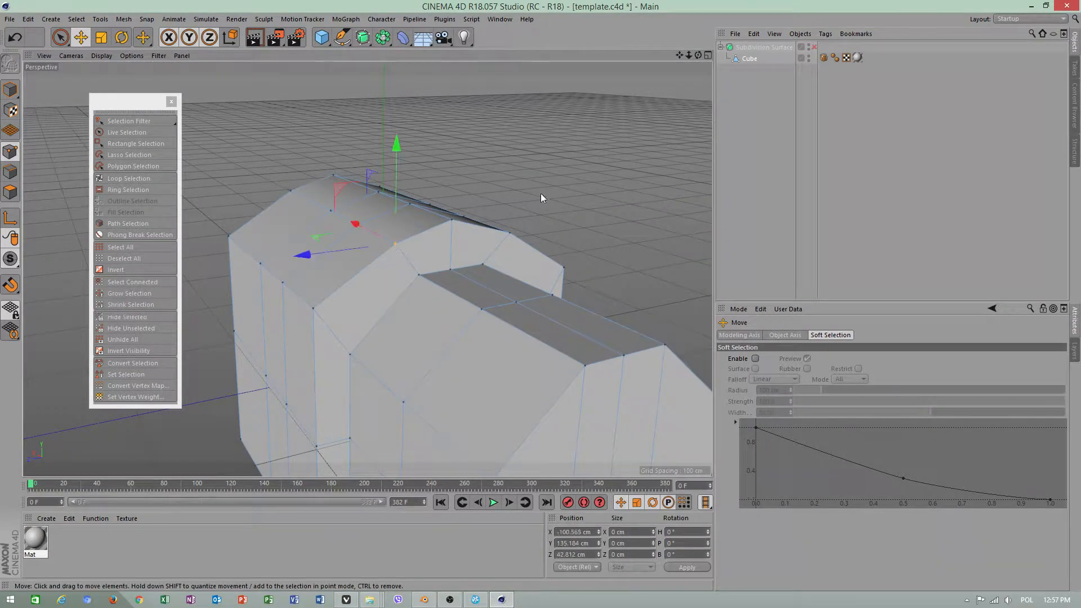
pyautogui.rightClick(572, 210)
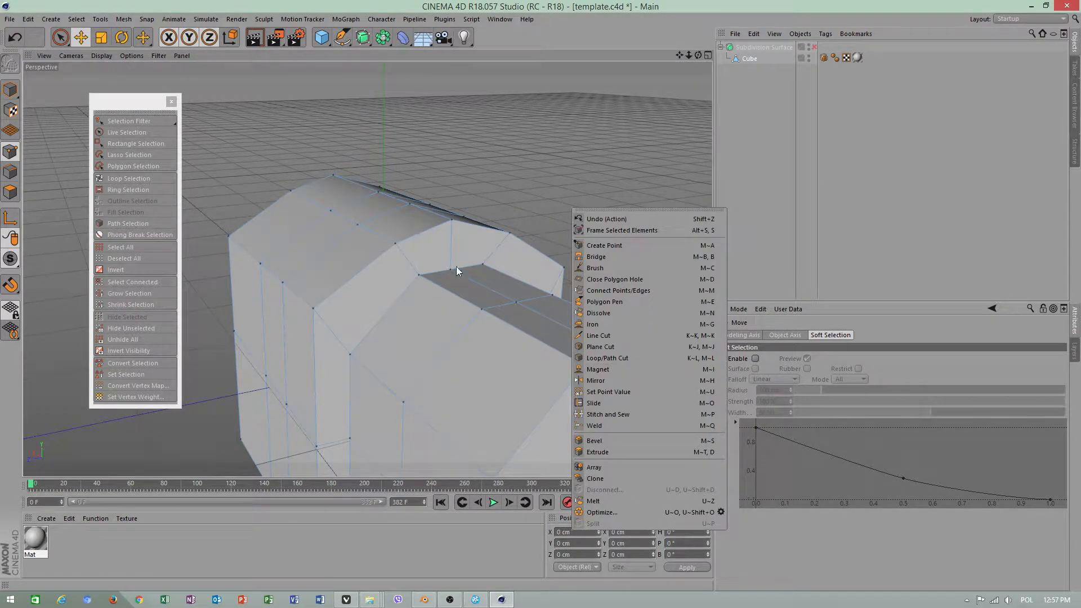
pyautogui.click(32, 193)
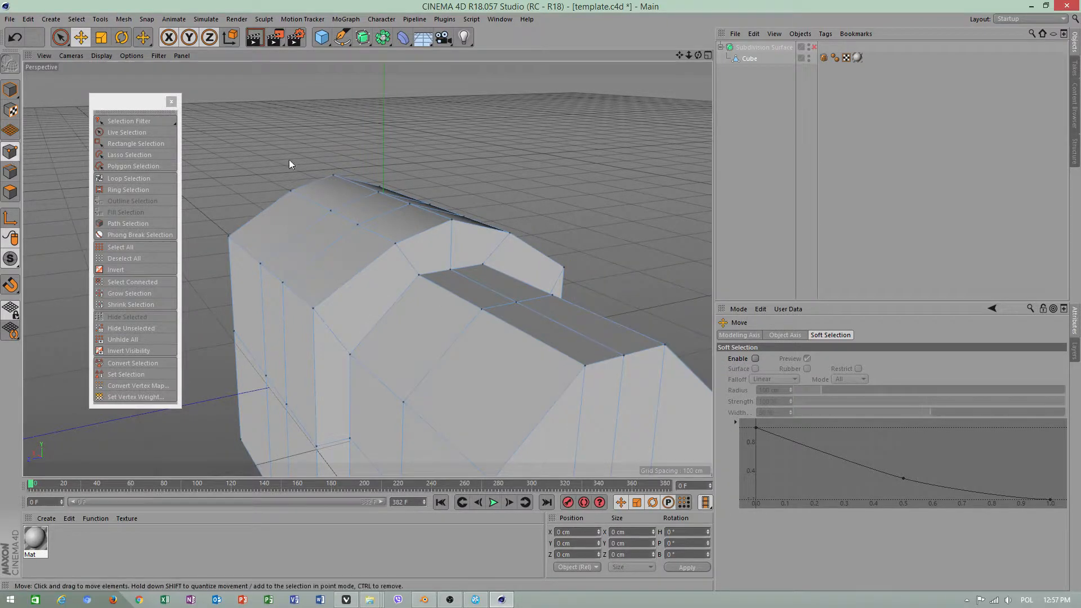
pyautogui.rightClick(407, 152)
pyautogui.click(445, 342)
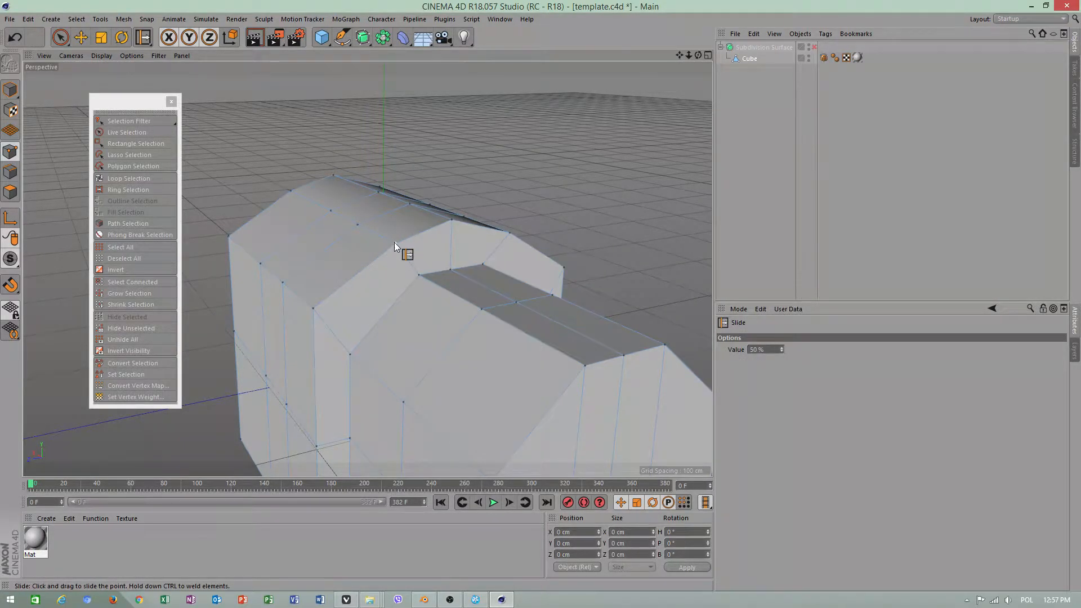
pyautogui.moveTo(394, 243); pyautogui.dragTo(418, 285)
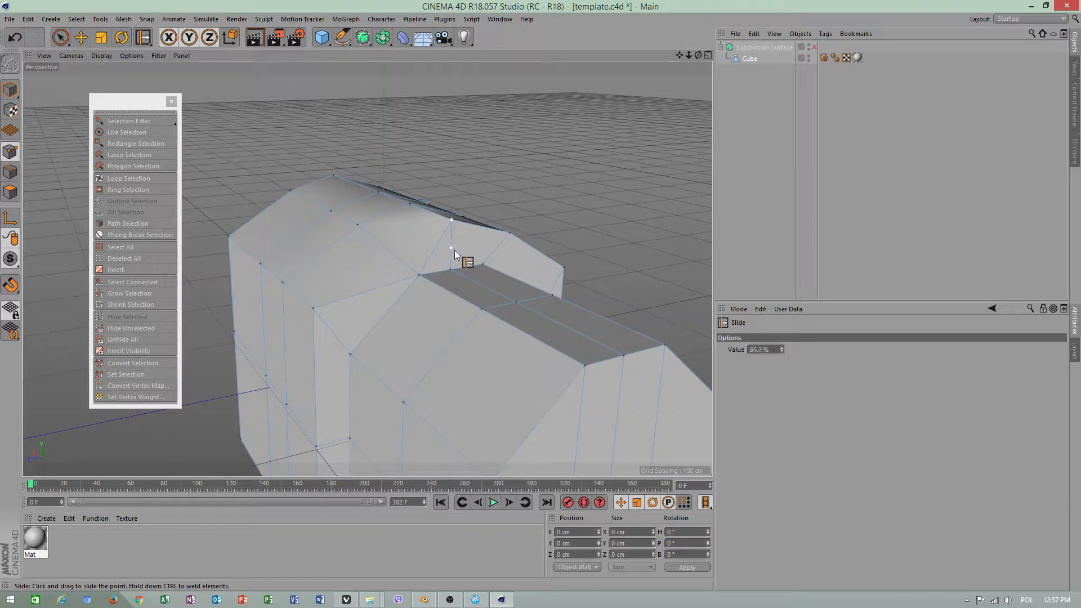
pyautogui.moveTo(454, 250); pyautogui.dragTo(355, 331)
pyautogui.hotkey('ctrl', 'z')
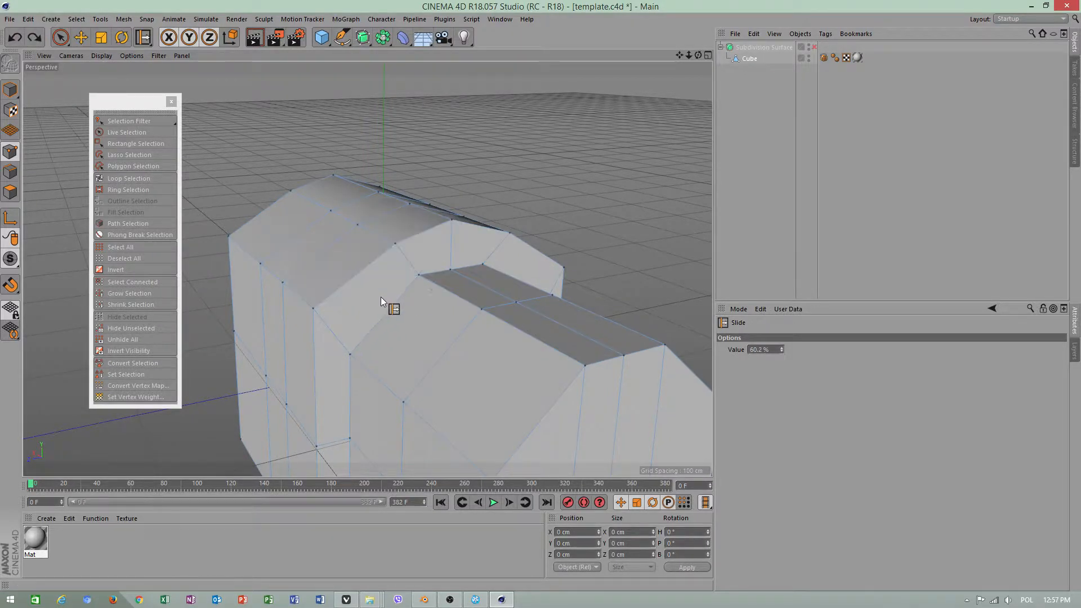
# Slide two front rim points of the larger block down to the smaller block's top, undo both slides and return to the Move tool
pyautogui.moveTo(394, 242); pyautogui.dragTo(437, 266)
pyautogui.moveTo(453, 219); pyautogui.dragTo(454, 242)
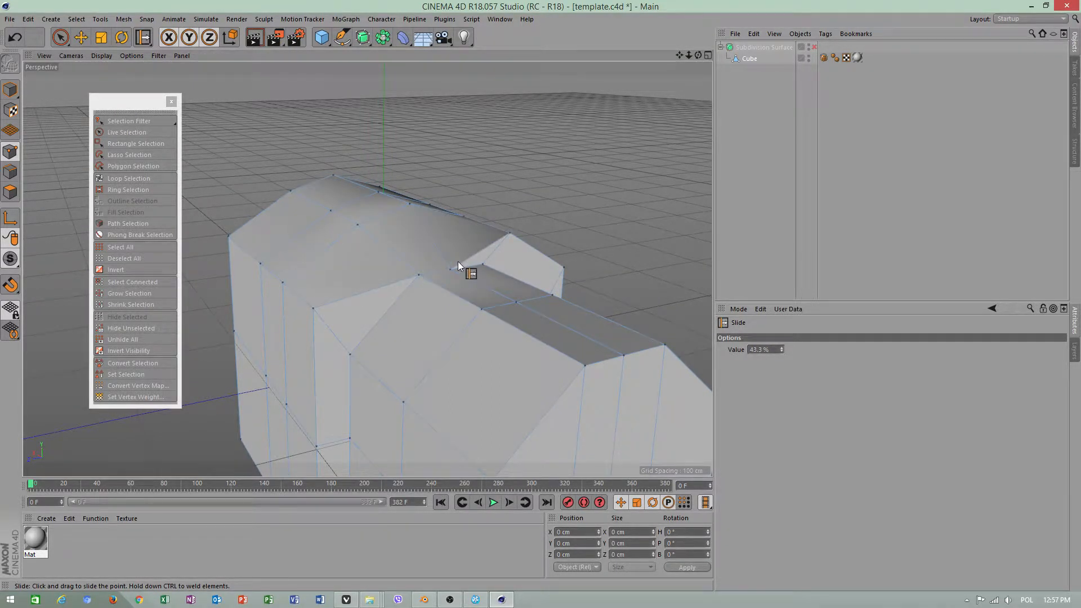
pyautogui.hotkey('ctrl', 'z')
pyautogui.hotkey('ctrl', 'z')
pyautogui.press('e')
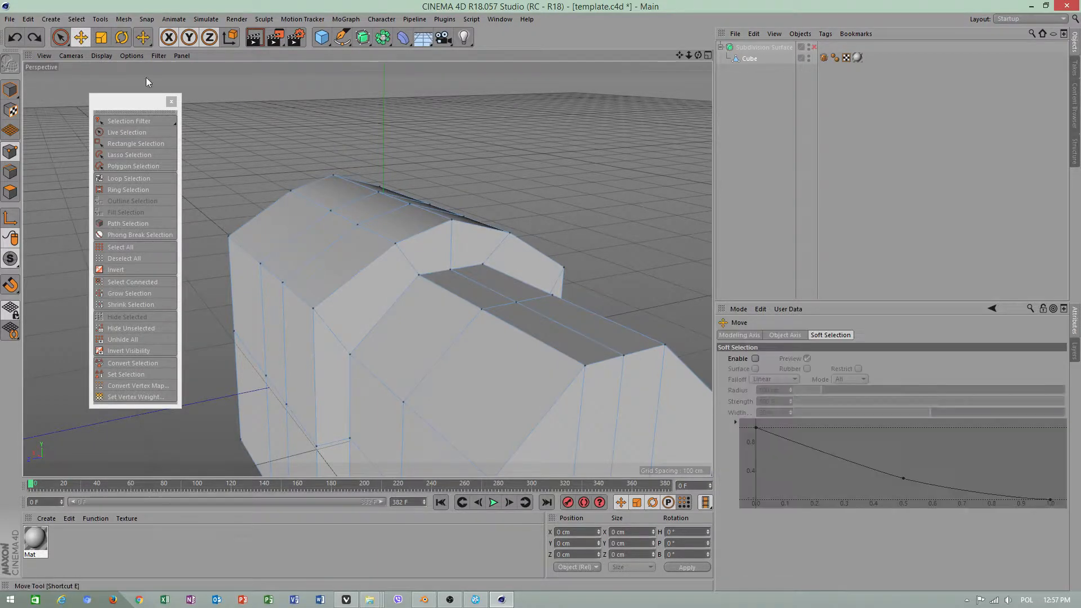
# Try Stitch and Sew to join the larger block's front rim points to the adjoining points of the smaller block, and undo the stitches
pyautogui.rightClick(499, 175)
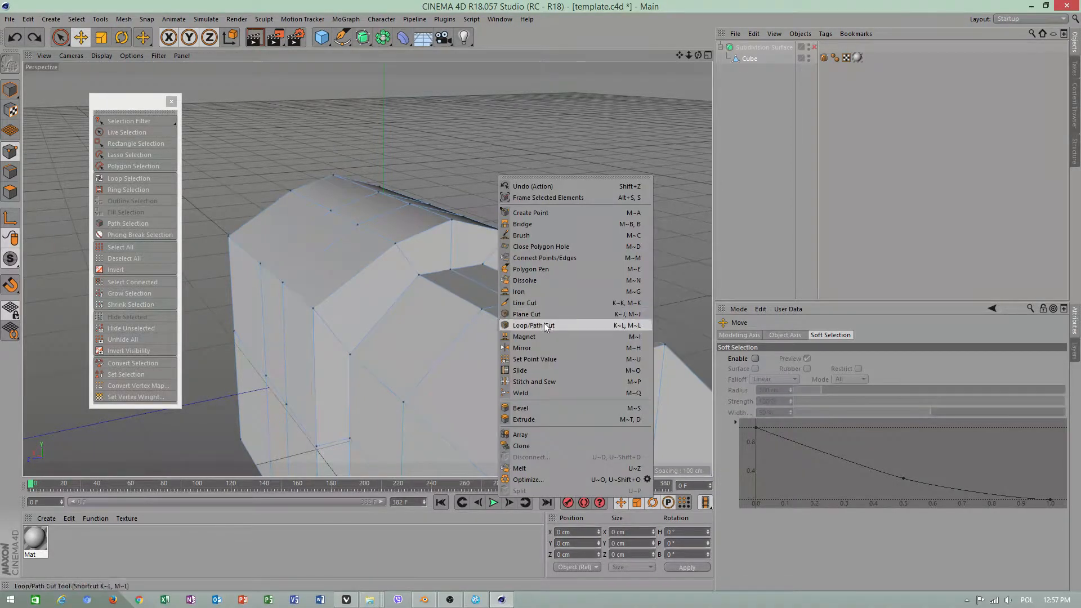
pyautogui.click(529, 382)
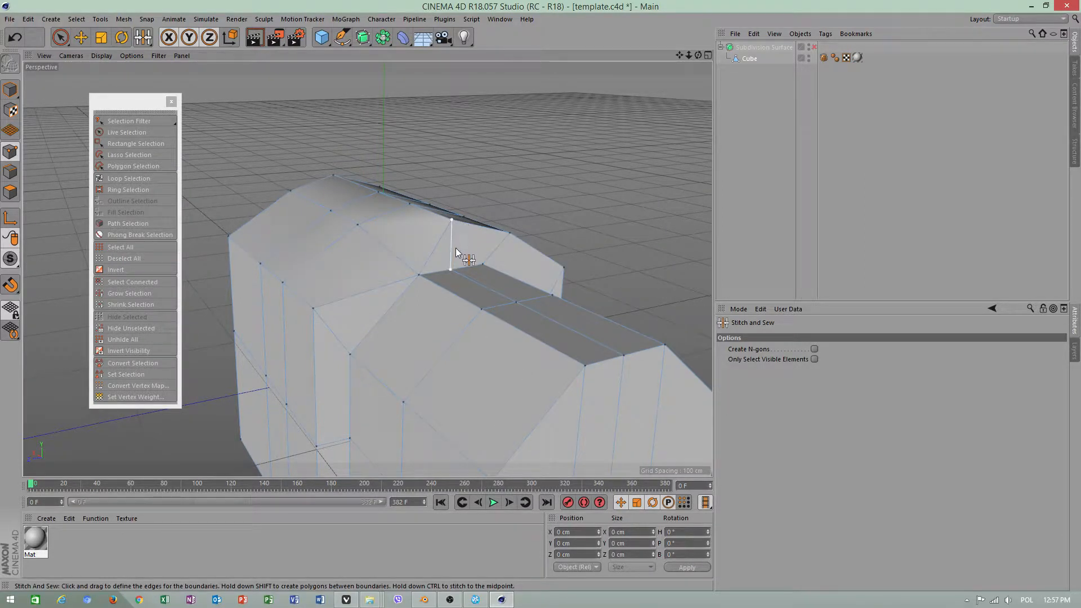
pyautogui.moveTo(456, 250); pyautogui.dragTo(519, 275)
pyautogui.moveTo(511, 234); pyautogui.dragTo(487, 262)
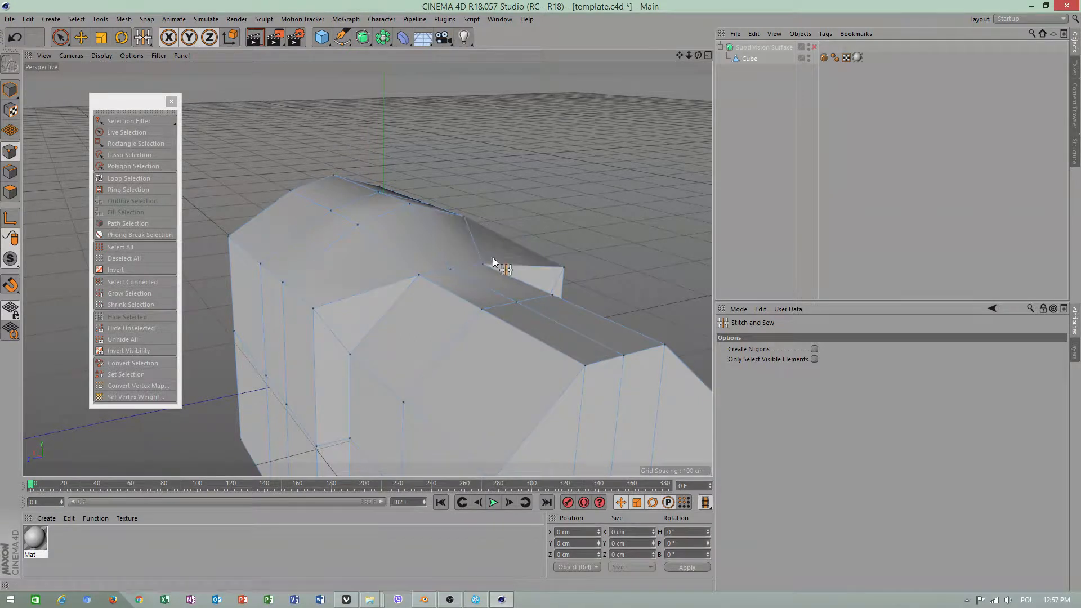
pyautogui.moveTo(332, 337); pyautogui.dragTo(378, 391)
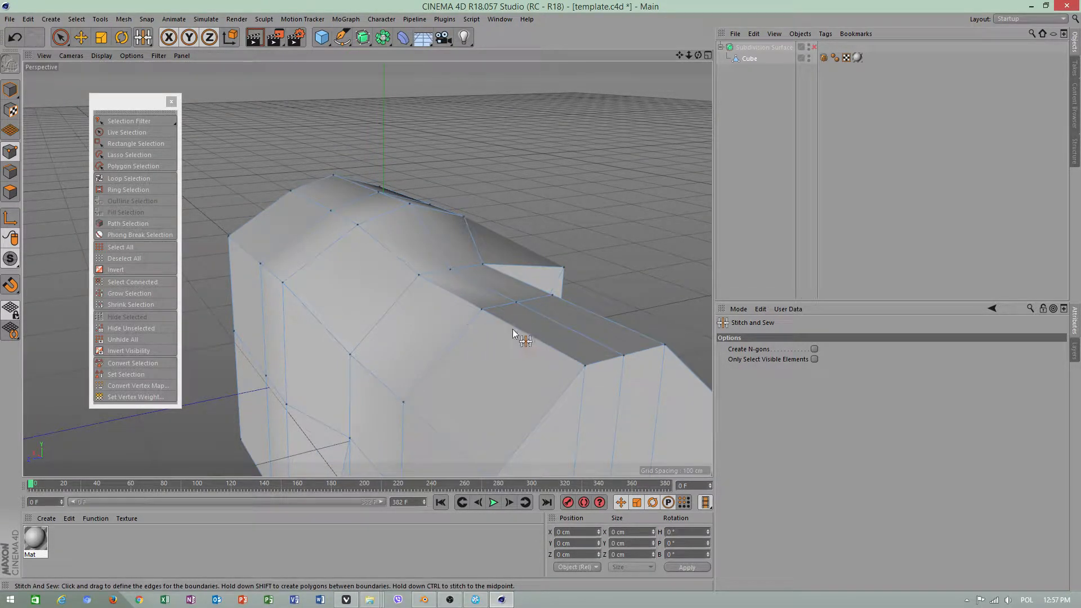
pyautogui.keyDown('alt'); pyautogui.moveTo(512, 332); pyautogui.dragTo(467, 359); pyautogui.keyUp('alt')
pyautogui.keyDown('alt'); pyautogui.moveTo(528, 388); pyautogui.dragTo(509, 362); pyautogui.keyUp('alt')
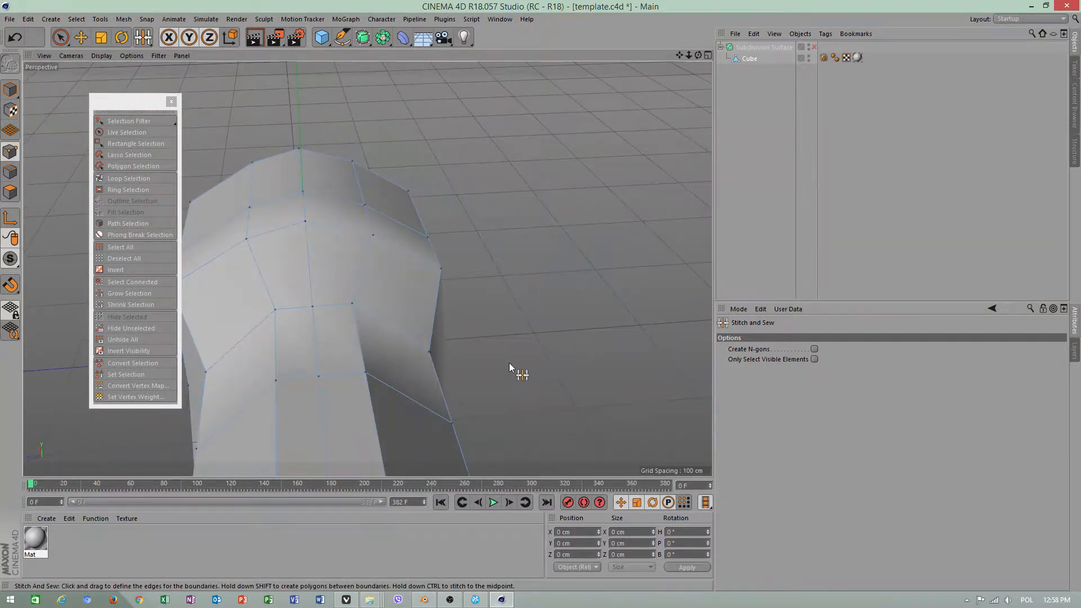
pyautogui.hotkey('ctrl', 'z')
pyautogui.scroll(-3, 464, 355)
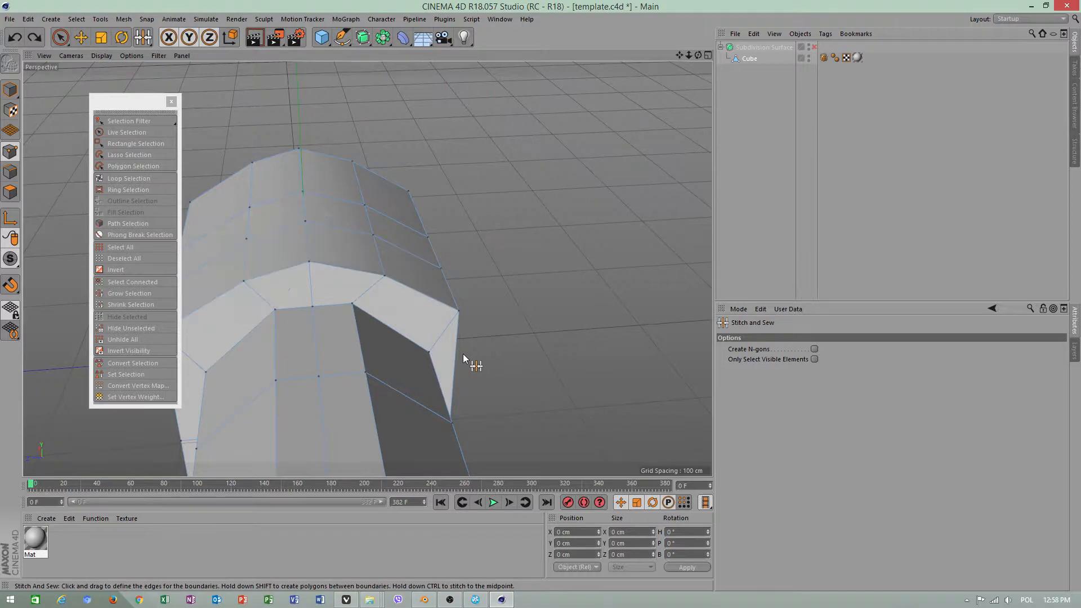
# Return to the Move tool and switch the cube to model mode
pyautogui.keyDown('alt'); pyautogui.moveTo(463, 354); pyautogui.dragTo(112, 74); pyautogui.keyUp('alt')
pyautogui.click(81, 37)
pyautogui.click(10, 90)
# Save the project as test1.c4d in the "cinema 4d R18 projects 2018" folder on the E: drive
pyautogui.click(10, 18)
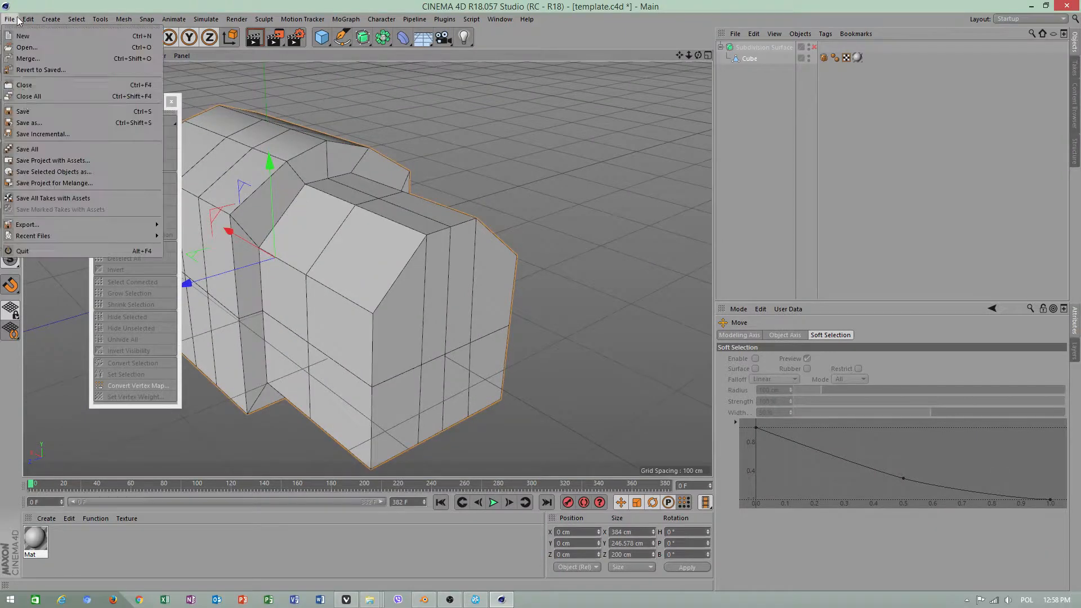
pyautogui.click(29, 122)
pyautogui.click(81, 40)
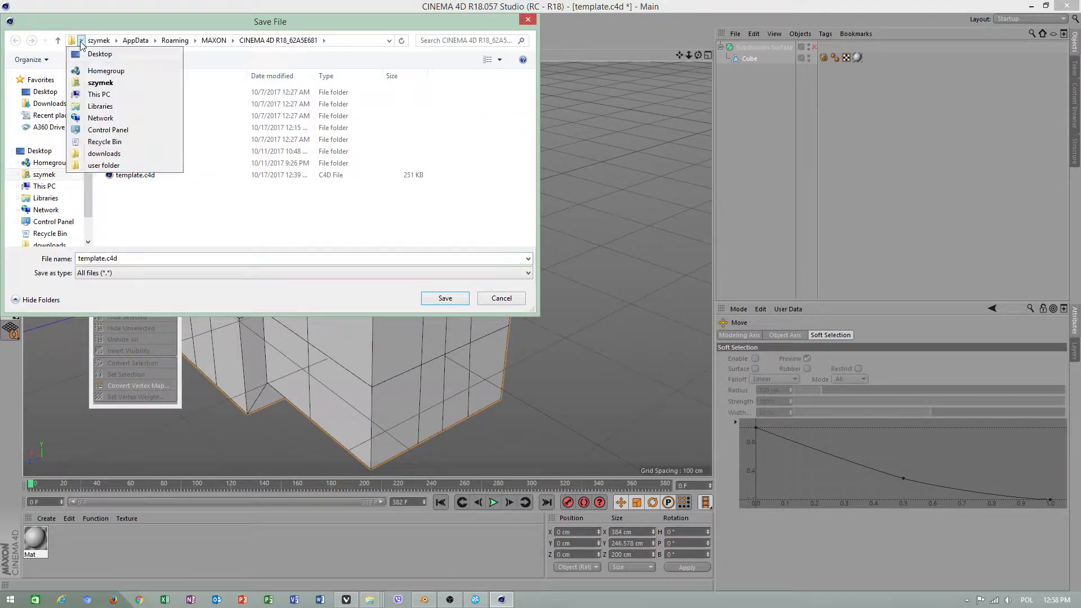
pyautogui.click(96, 95)
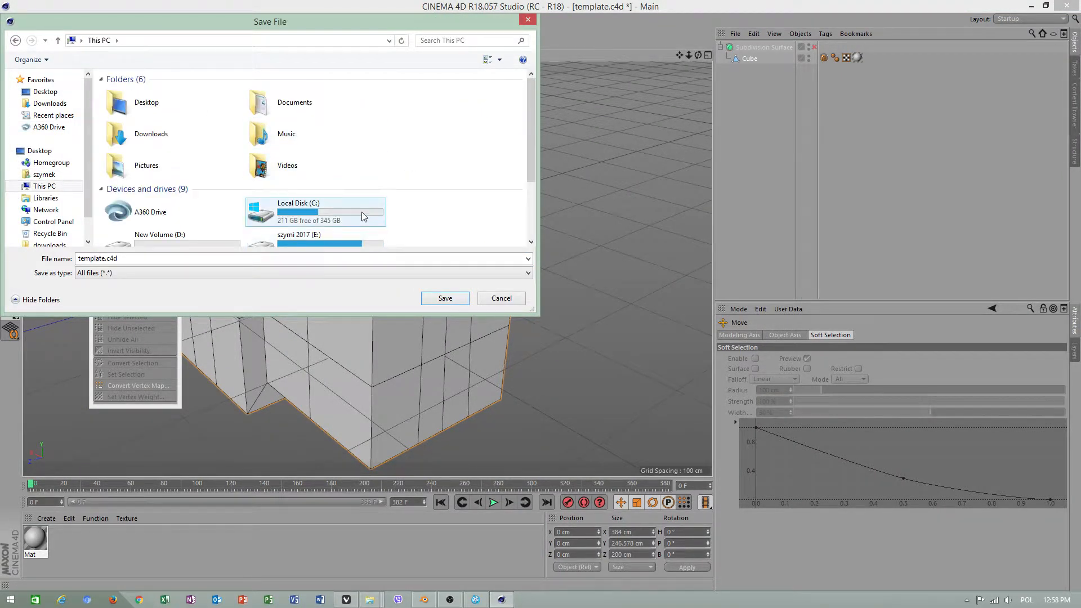
pyautogui.moveTo(530, 169); pyautogui.dragTo(529, 212)
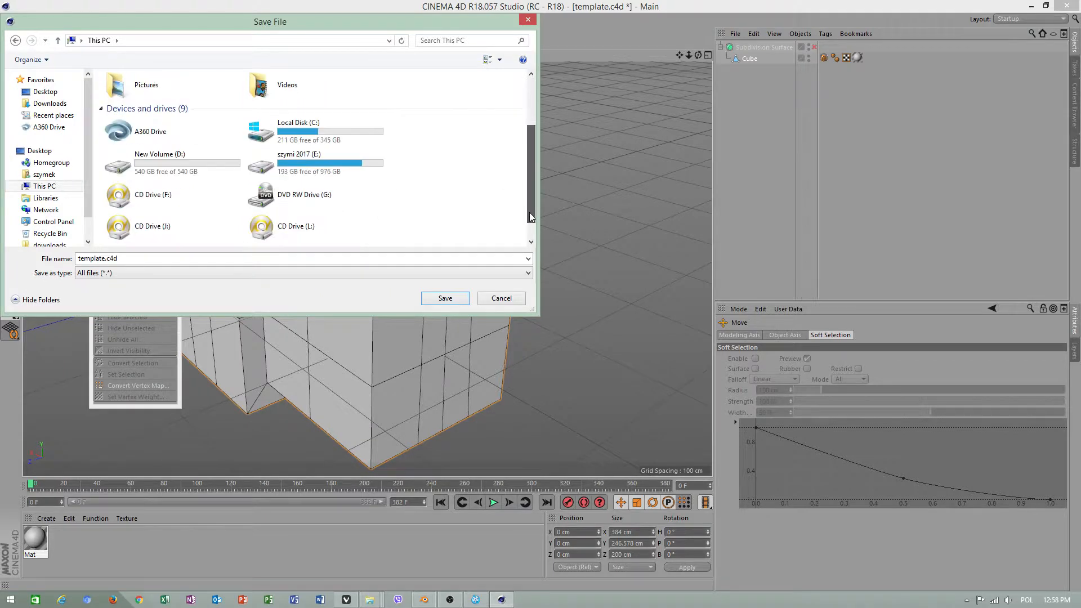
pyautogui.doubleClick(302, 166)
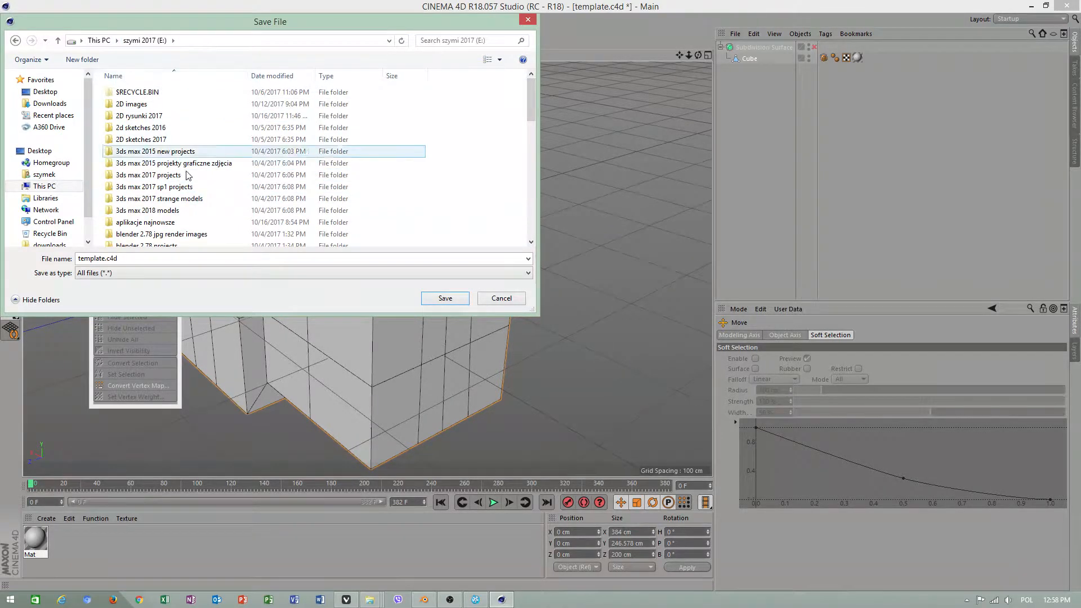
pyautogui.scroll(-2, 533, 127)
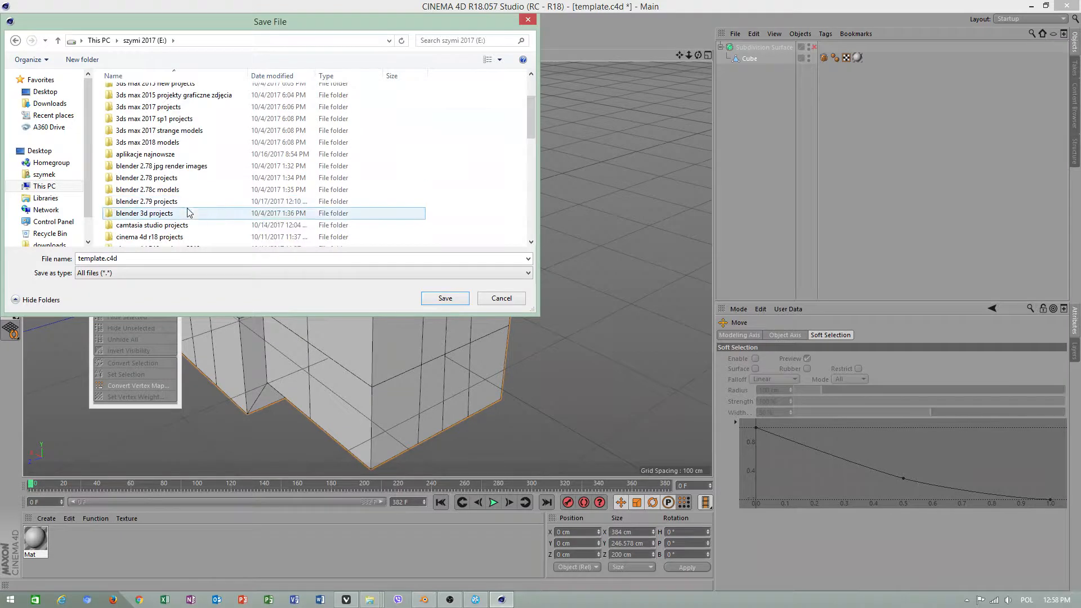
pyautogui.click(164, 237)
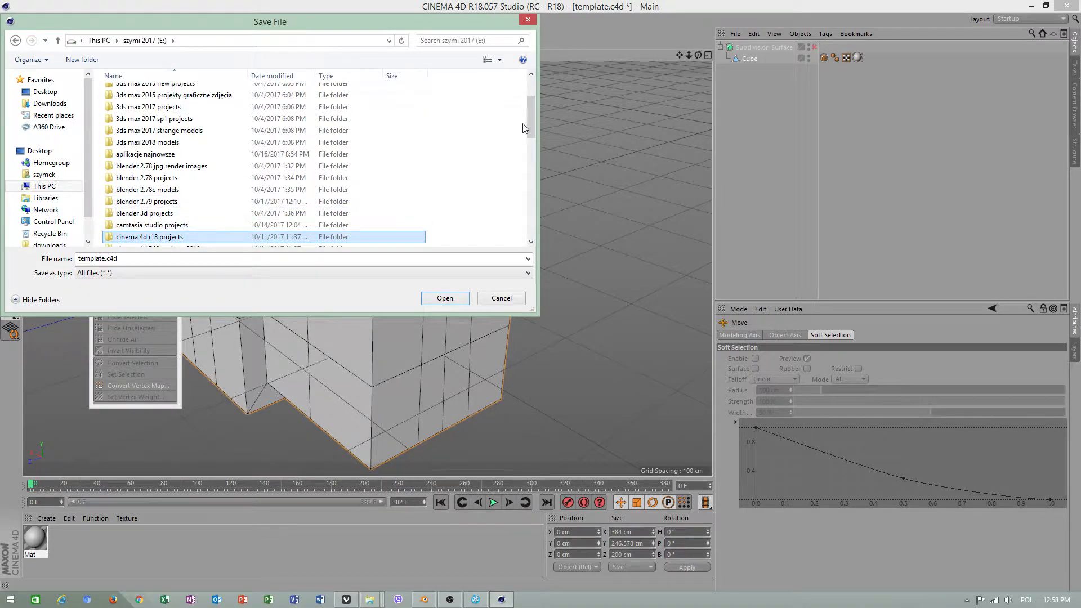
pyautogui.moveTo(530, 127); pyautogui.dragTo(530, 146)
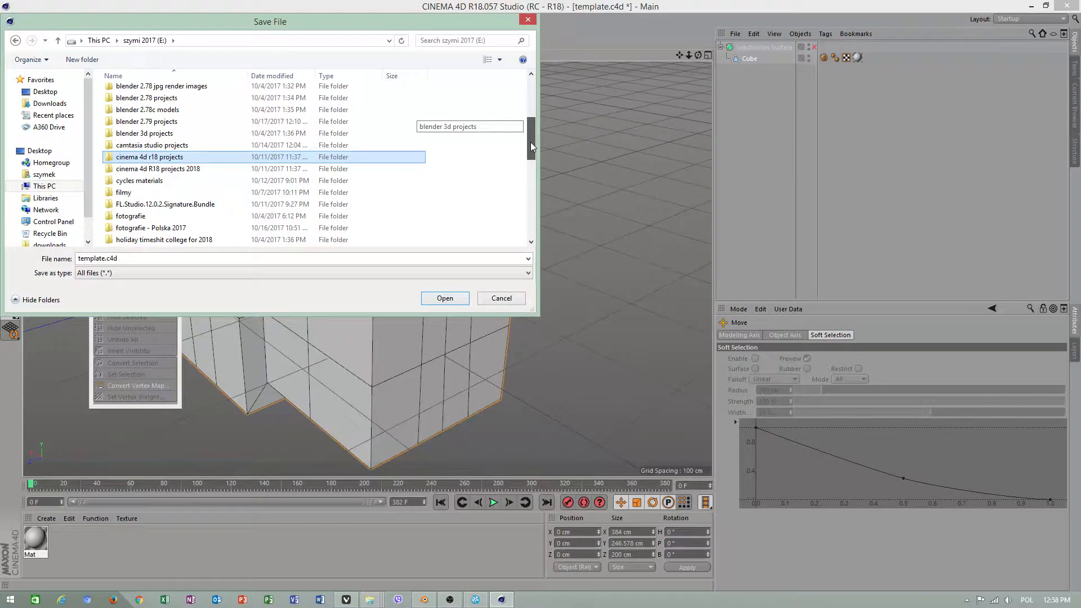
pyautogui.doubleClick(186, 169)
pyautogui.doubleClick(105, 257)
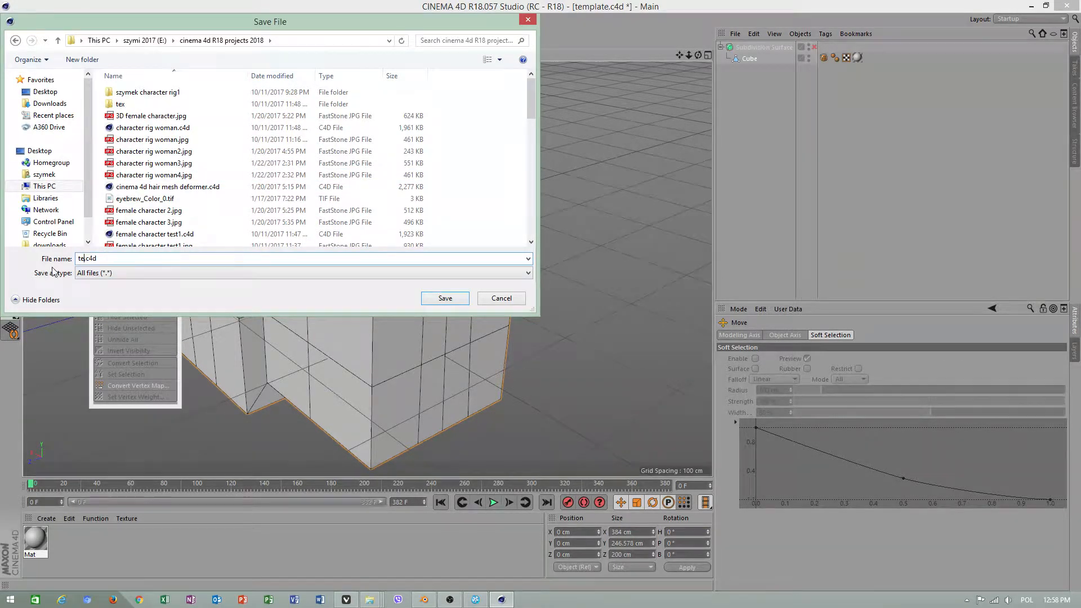
pyautogui.click(425, 297)
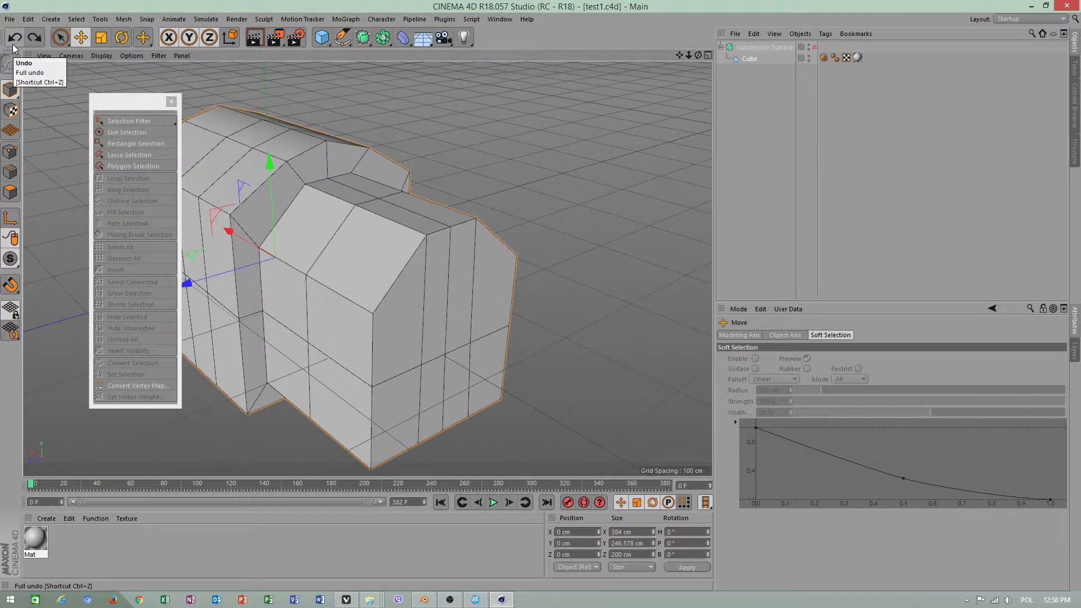
# Save the project, revert it to the saved version confirming the loss of changes, and save it once more
pyautogui.click(11, 21)
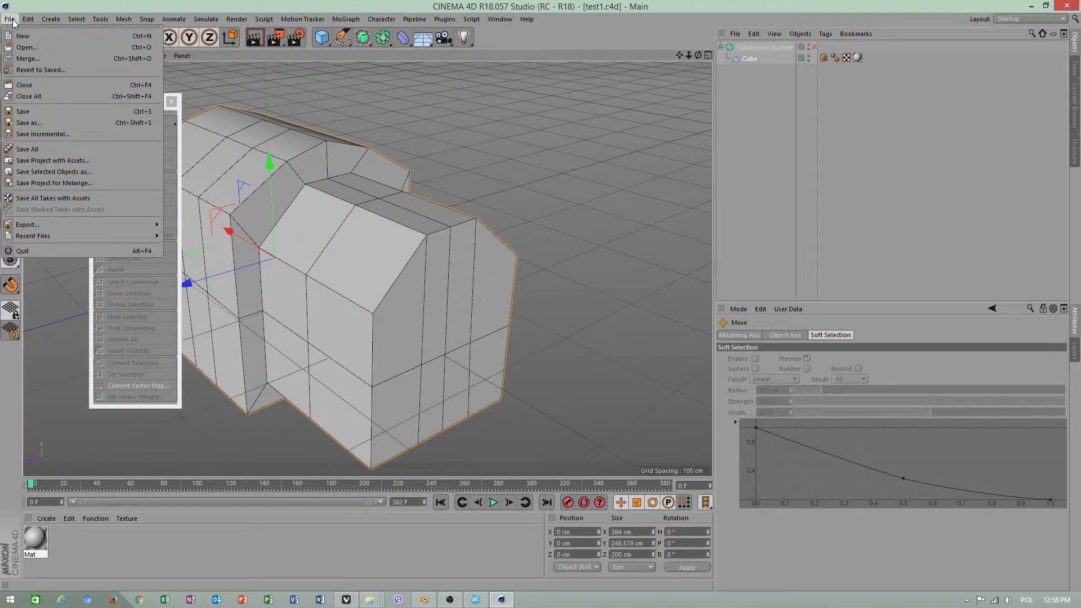
pyautogui.click(22, 111)
pyautogui.click(10, 19)
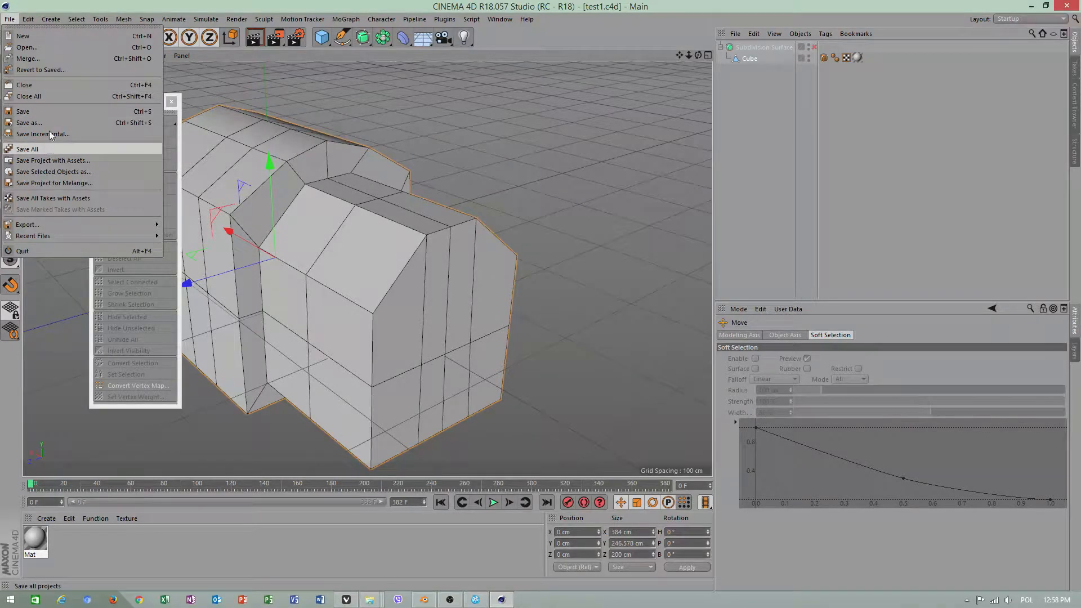
pyautogui.click(36, 70)
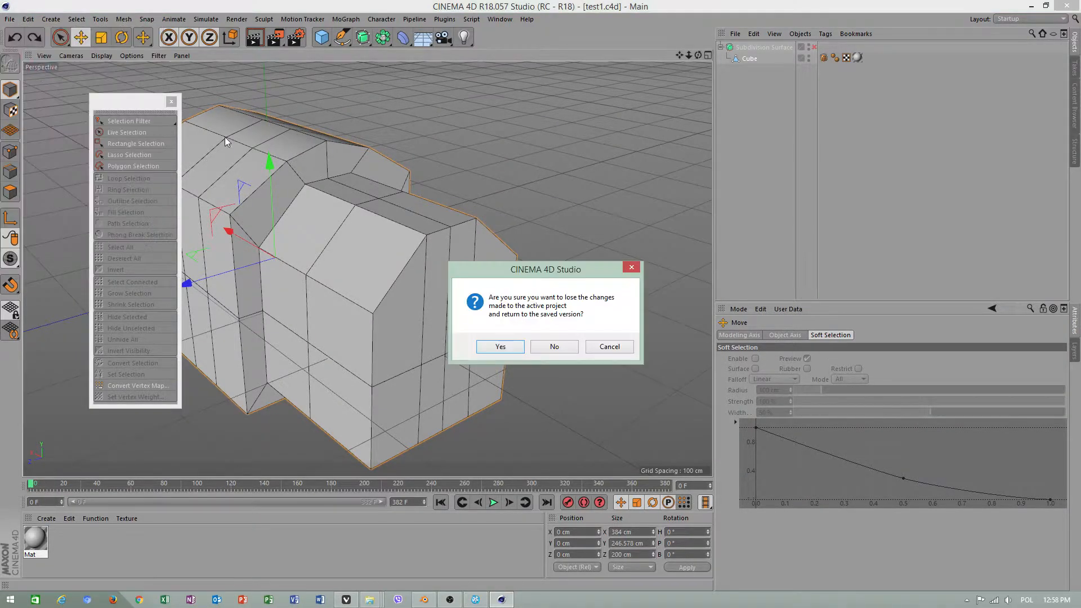
pyautogui.click(502, 346)
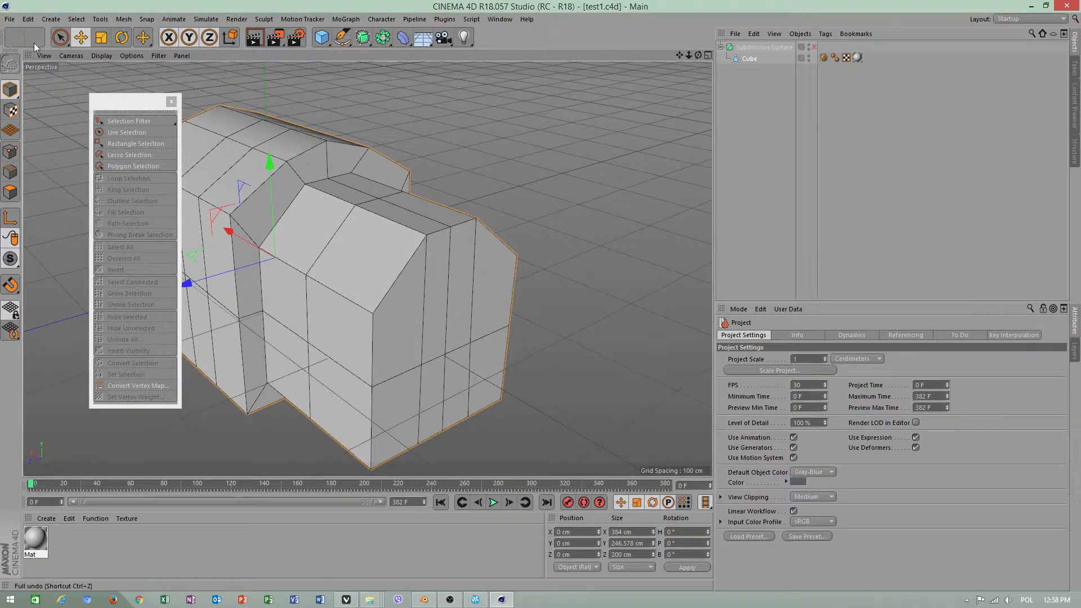
pyautogui.click(10, 19)
pyautogui.click(31, 109)
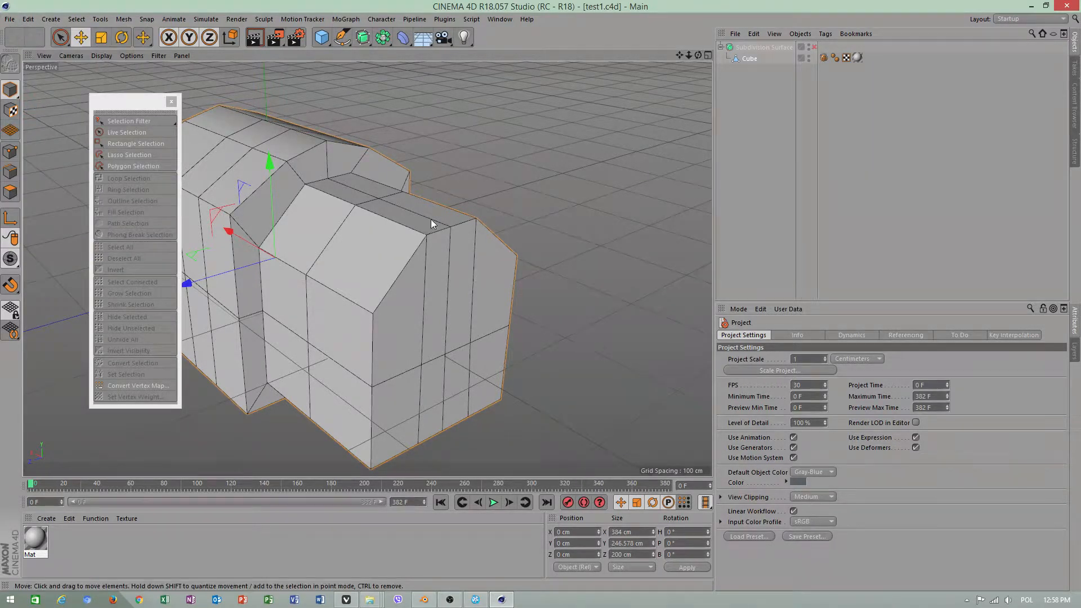
# Switch the cube to point mode and select the smaller block's top corner point where it meets the larger block
pyautogui.keyDown('alt'); pyautogui.moveTo(430, 224); pyautogui.dragTo(434, 191); pyautogui.keyUp('alt')
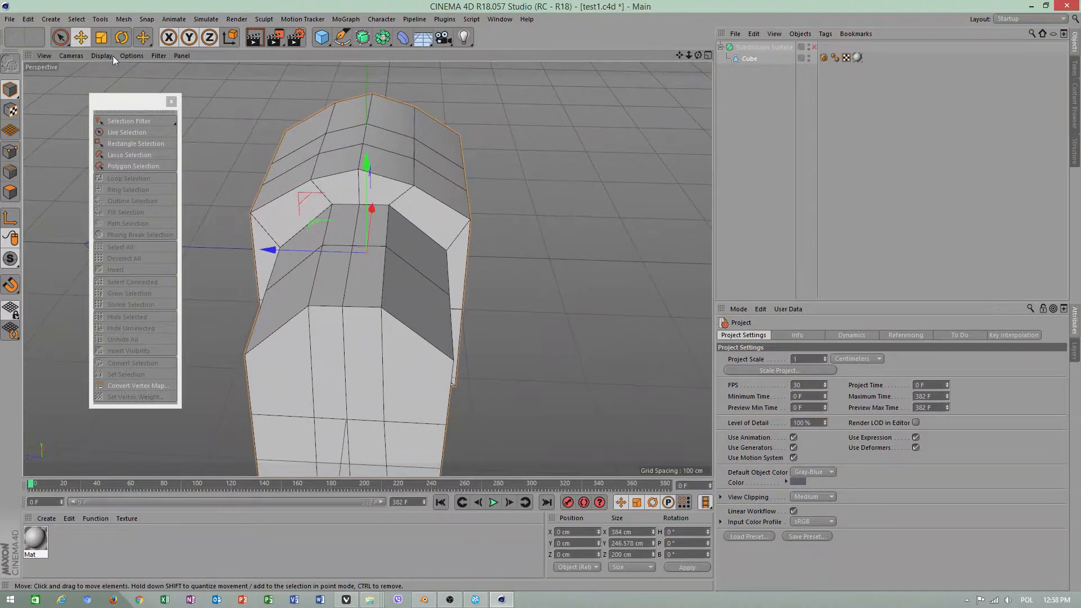
pyautogui.click(10, 151)
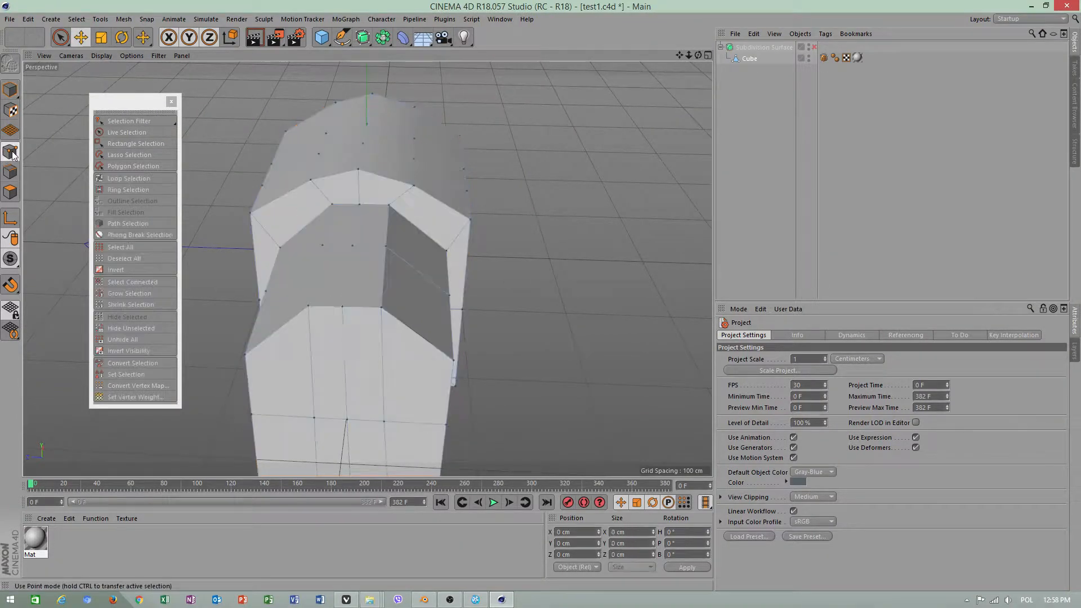
pyautogui.click(389, 208)
pyautogui.keyDown('alt'); pyautogui.moveTo(465, 219); pyautogui.dragTo(461, 181); pyautogui.keyUp('alt')
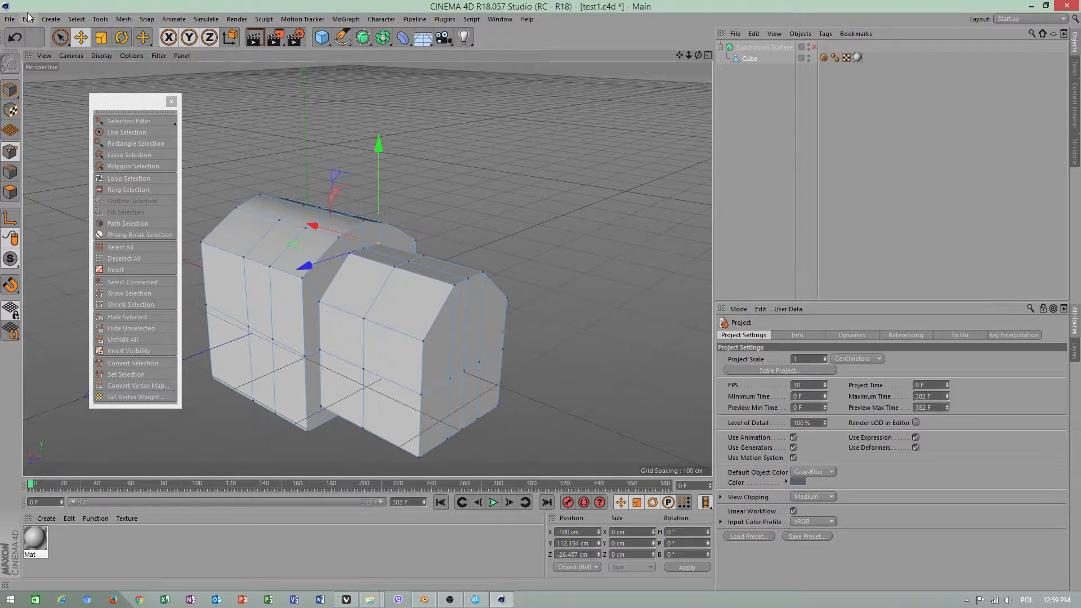
pyautogui.click(29, 20)
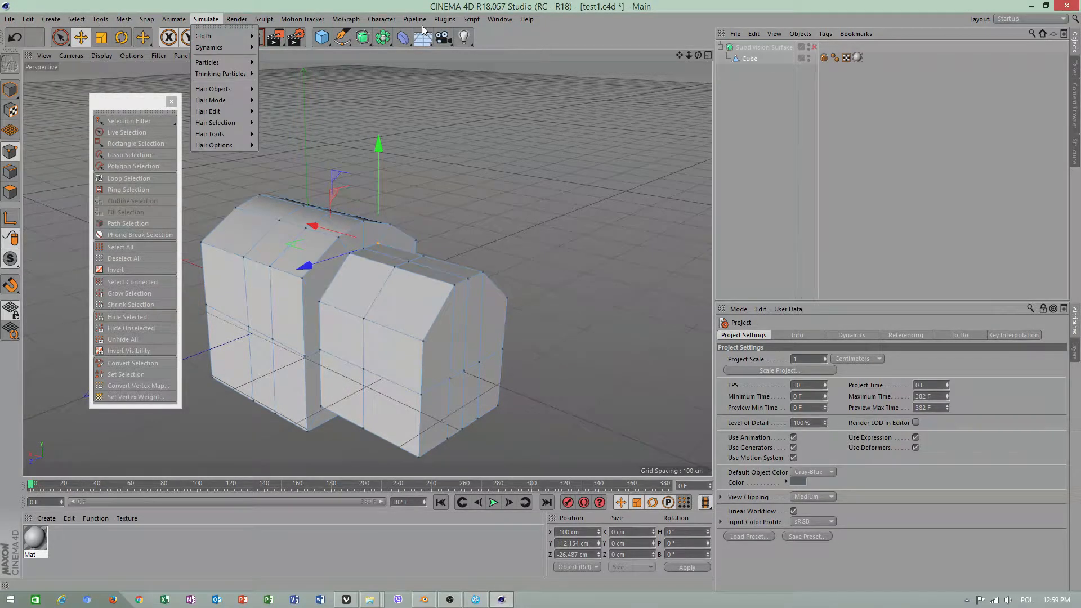
pyautogui.moveTo(519, 21)
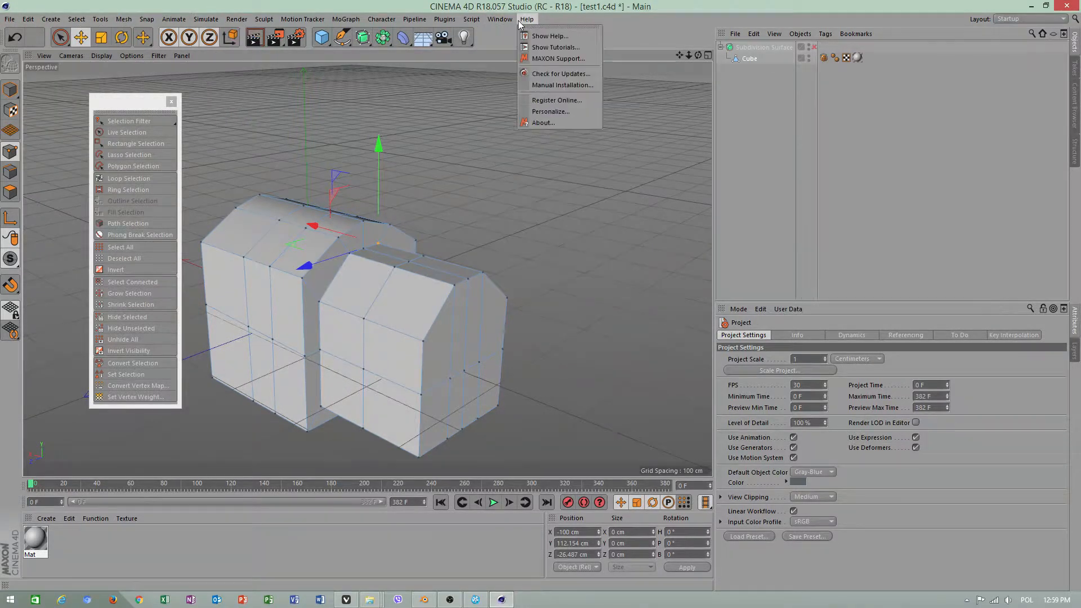
pyautogui.click(28, 43)
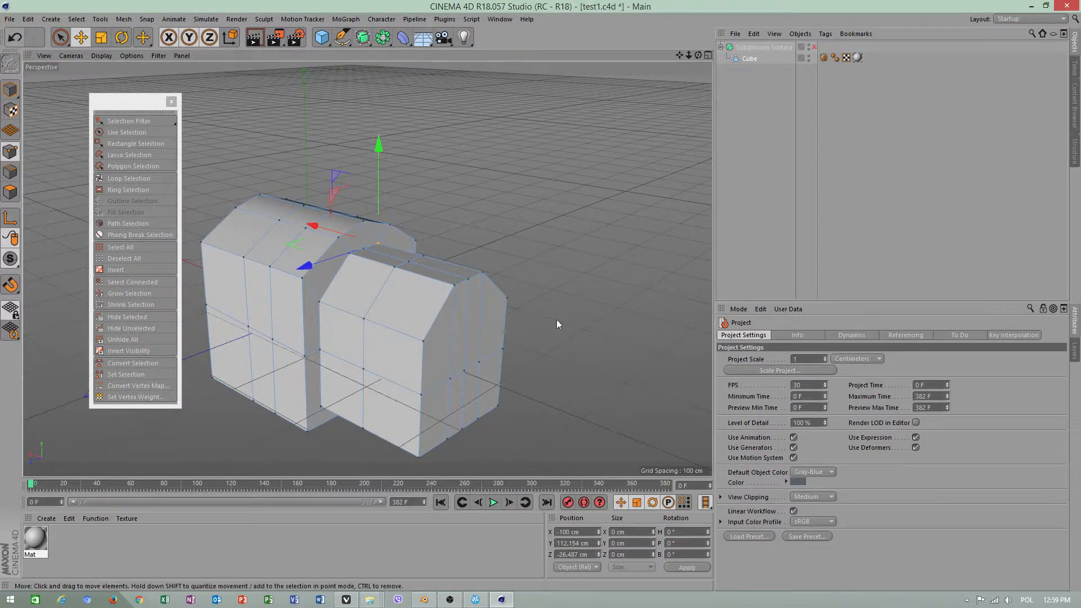
# Add Loop/Path Cut loops near both ends of the smaller block and both ends of the larger block, and return to the Move tool
pyautogui.keyDown('alt'); pyautogui.moveTo(557, 320); pyautogui.dragTo(496, 268); pyautogui.keyUp('alt')
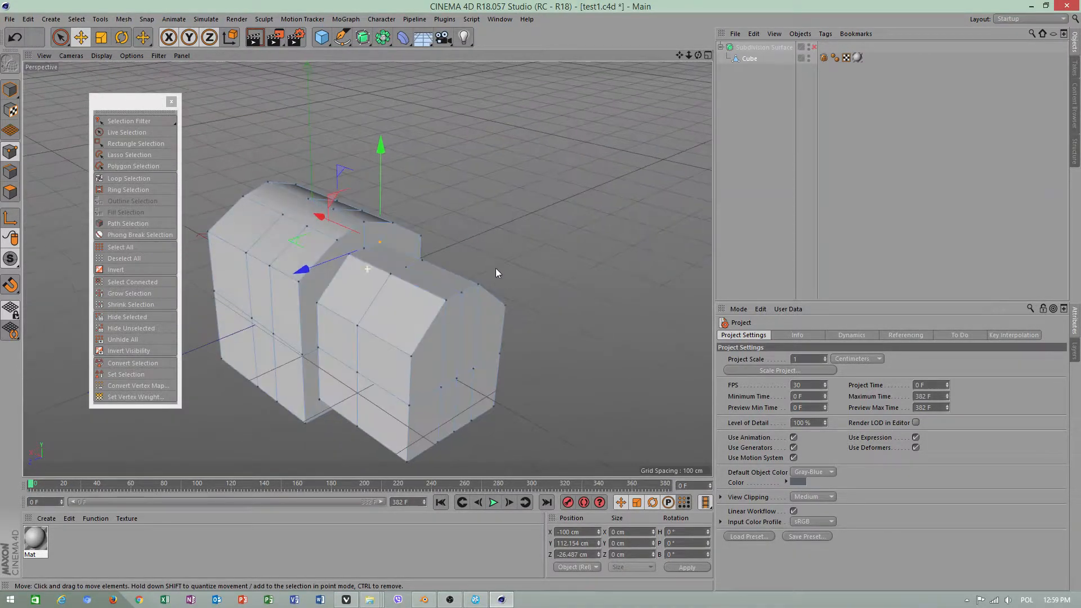
pyautogui.rightClick(451, 177)
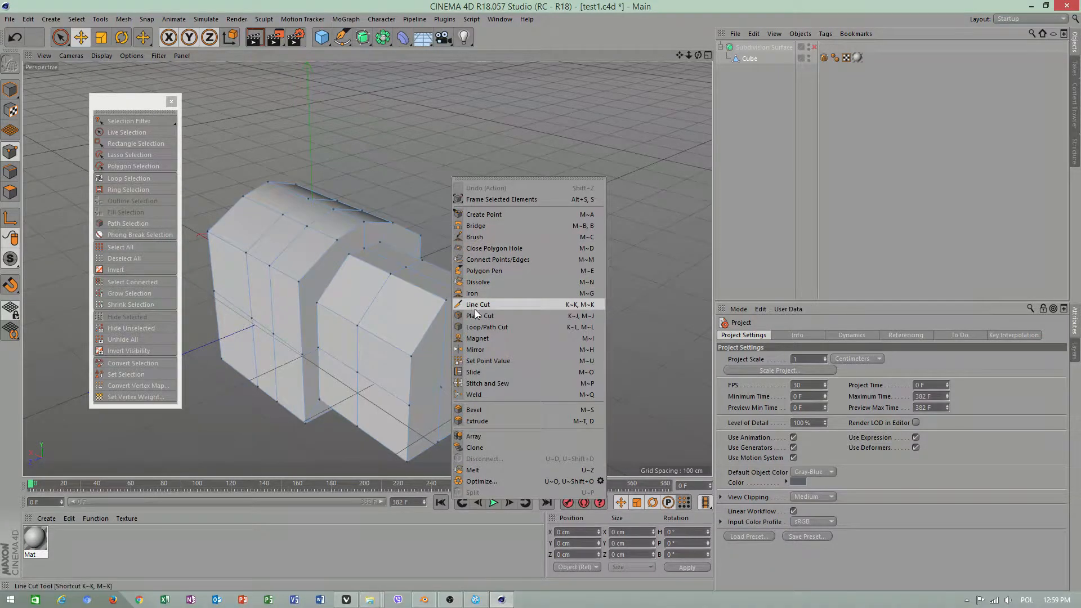
pyautogui.click(486, 327)
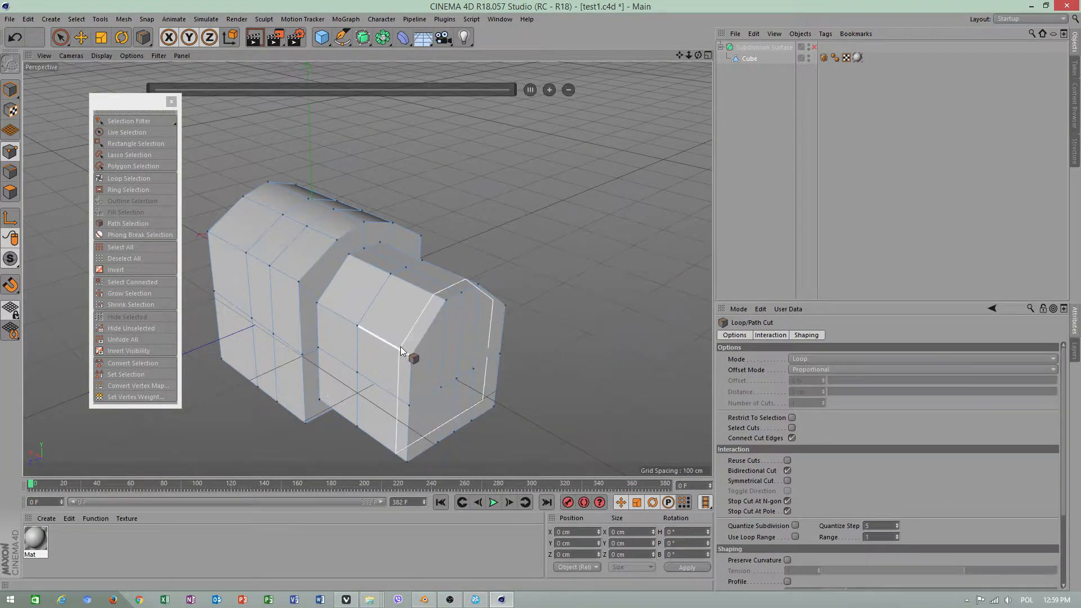
pyautogui.click(400, 346)
pyautogui.click(323, 305)
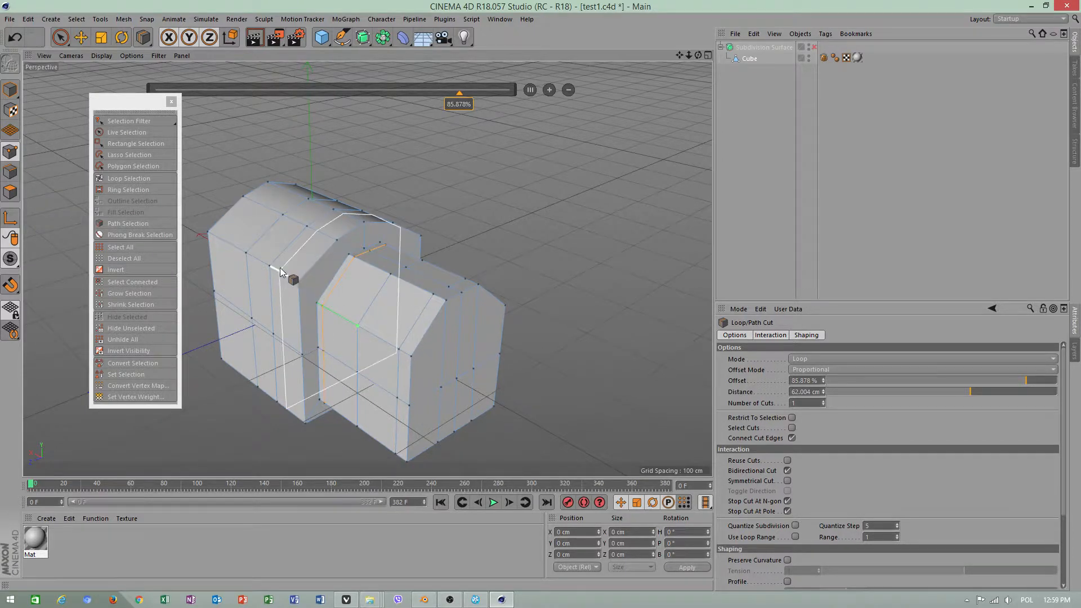
pyautogui.click(284, 271)
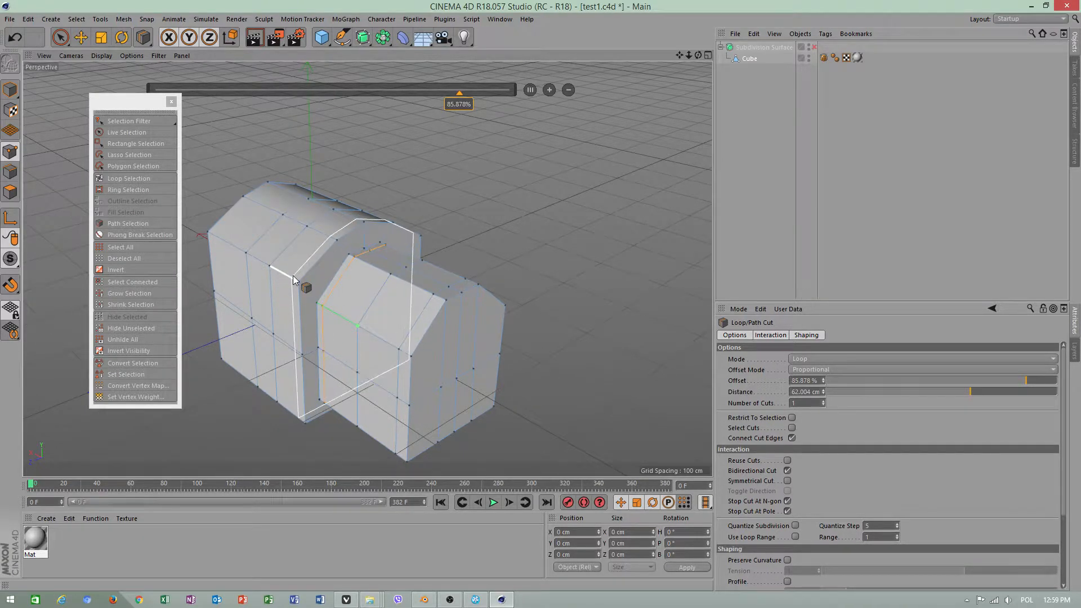
pyautogui.click(213, 232)
pyautogui.keyDown('alt'); pyautogui.moveTo(584, 194); pyautogui.dragTo(552, 198); pyautogui.keyUp('alt')
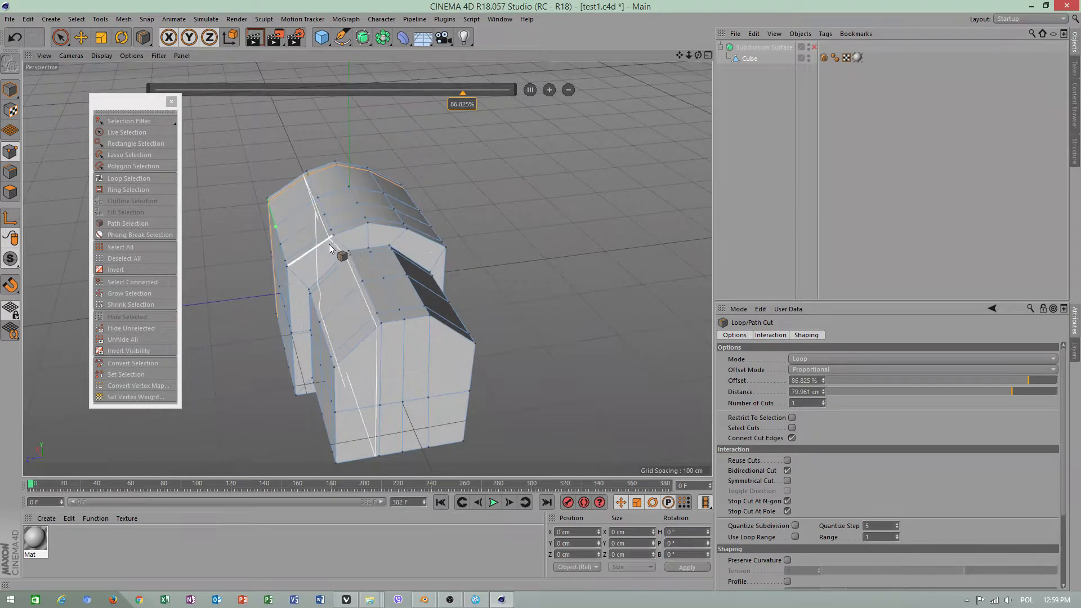
pyautogui.click(80, 37)
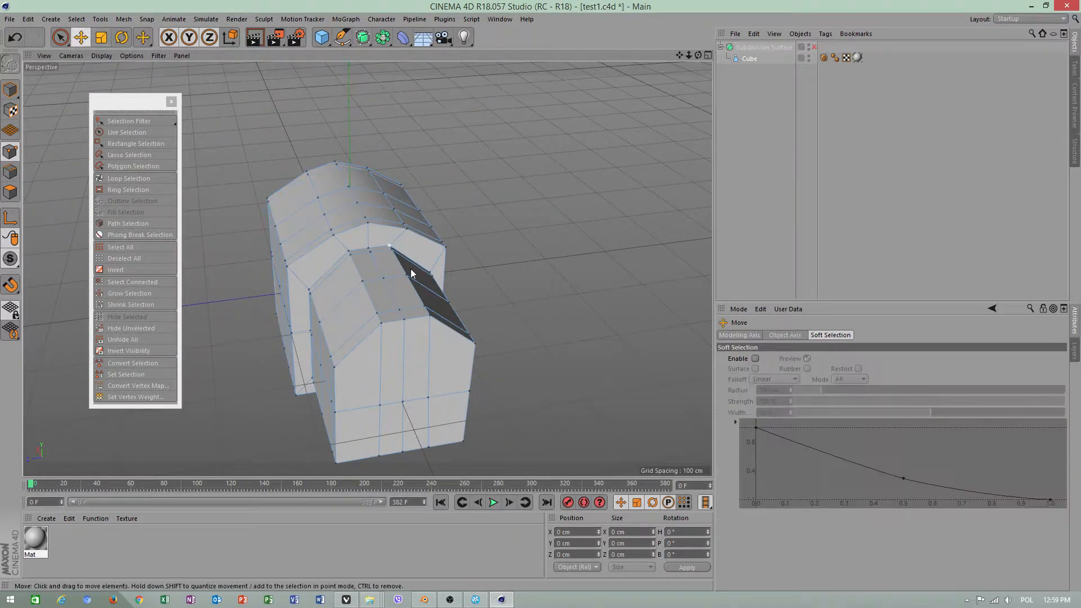
# In polygon mode, use Ring Selection to select the band of polygons around the smaller block, and return to the Move tool
pyautogui.click(10, 191)
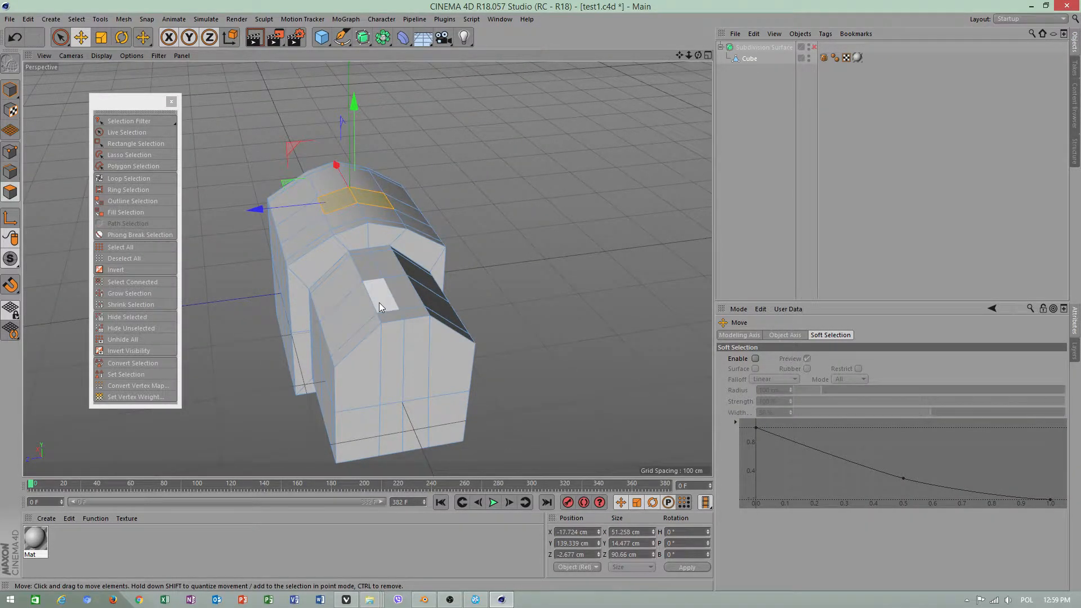
pyautogui.click(360, 315)
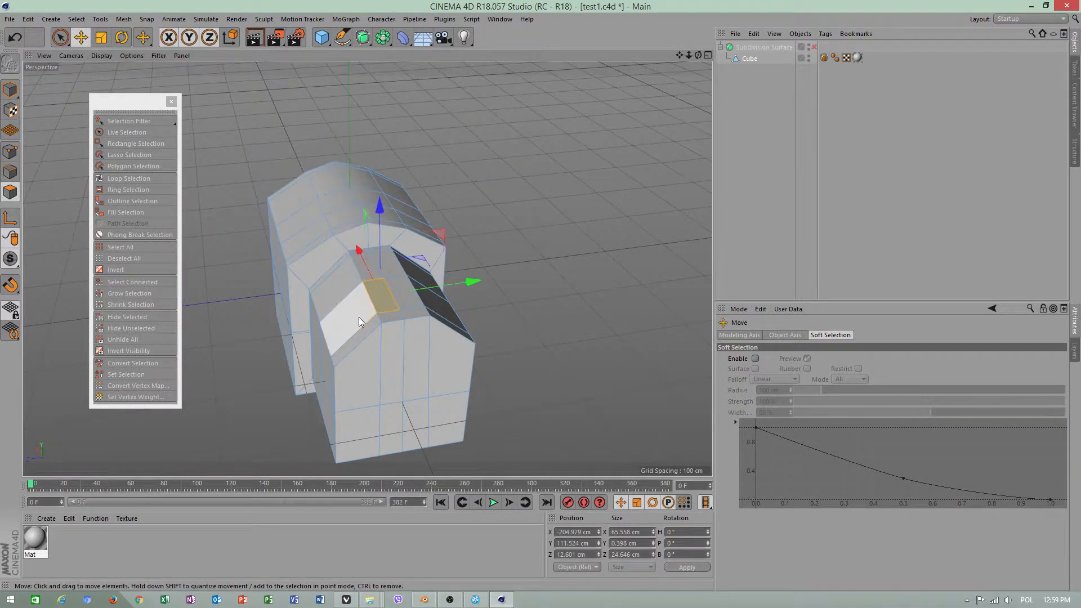
pyautogui.click(55, 20)
pyautogui.click(84, 27)
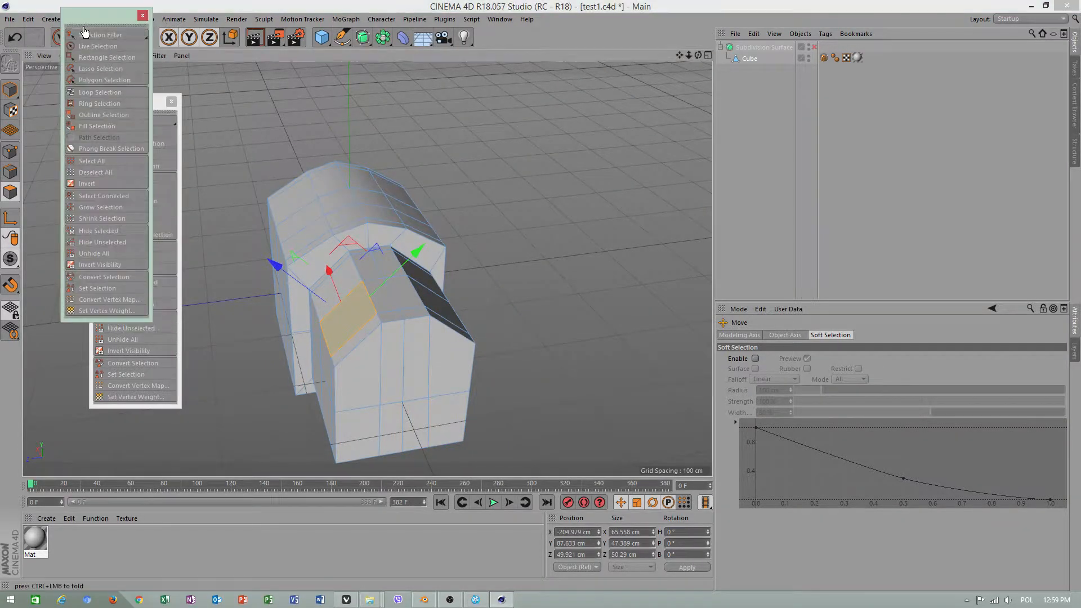
pyautogui.click(89, 103)
pyautogui.click(387, 288)
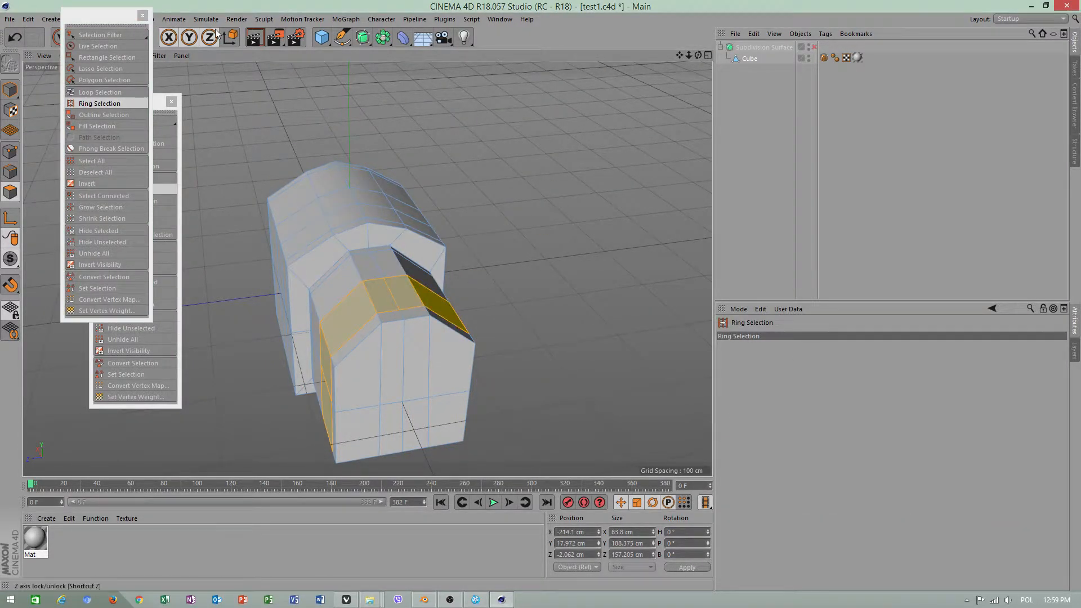
pyautogui.moveTo(99, 16); pyautogui.dragTo(105, 115)
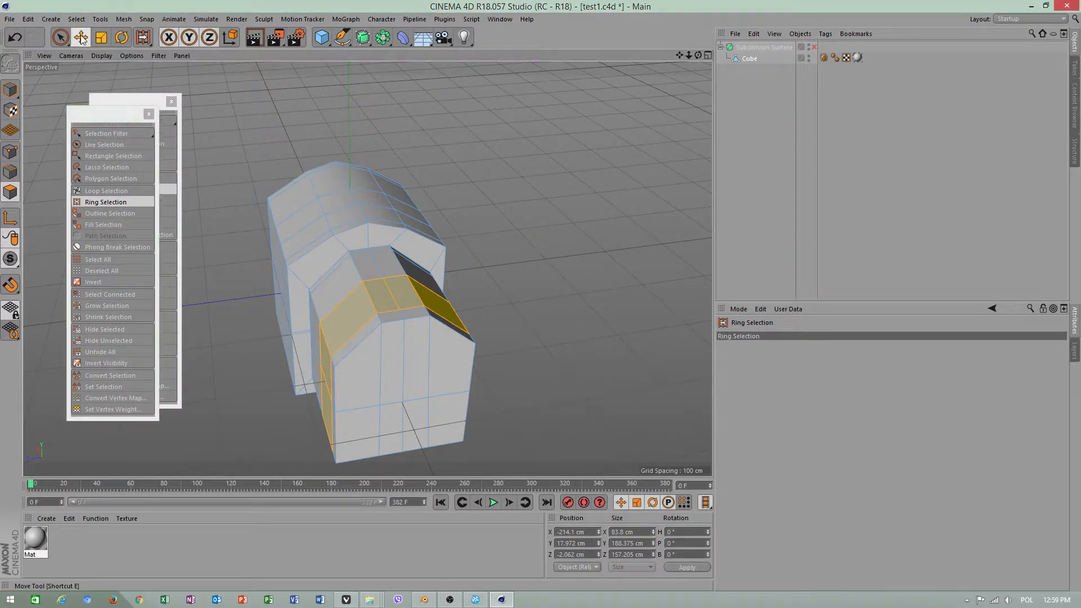
pyautogui.click(81, 38)
# Make a vertical Plane Cut down through the selected band on the smaller block's side
pyautogui.keyDown('alt'); pyautogui.moveTo(413, 246); pyautogui.dragTo(500, 154); pyautogui.keyUp('alt')
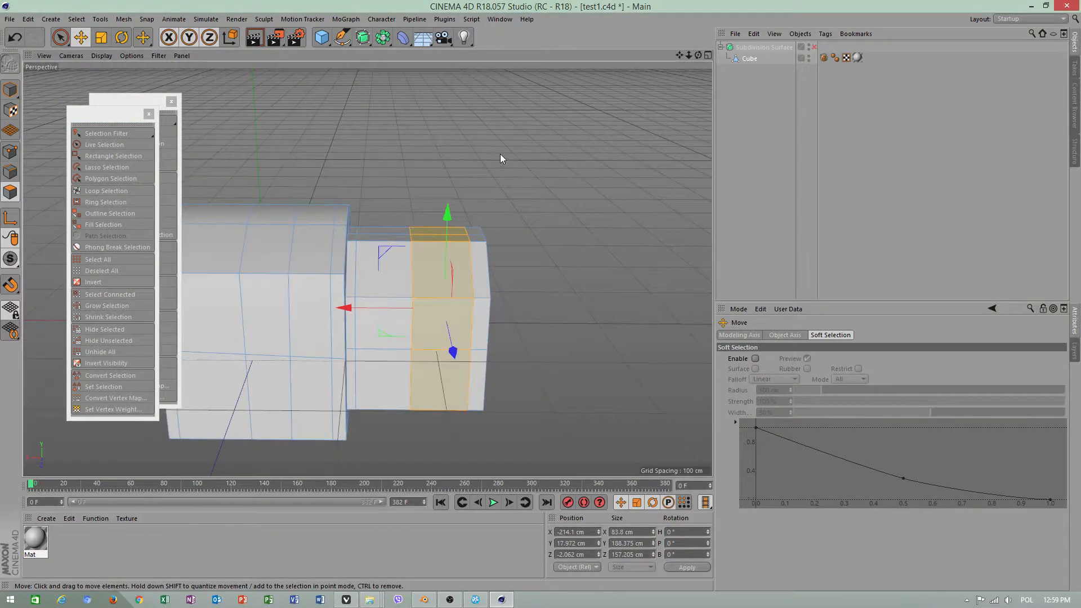
pyautogui.rightClick(501, 153)
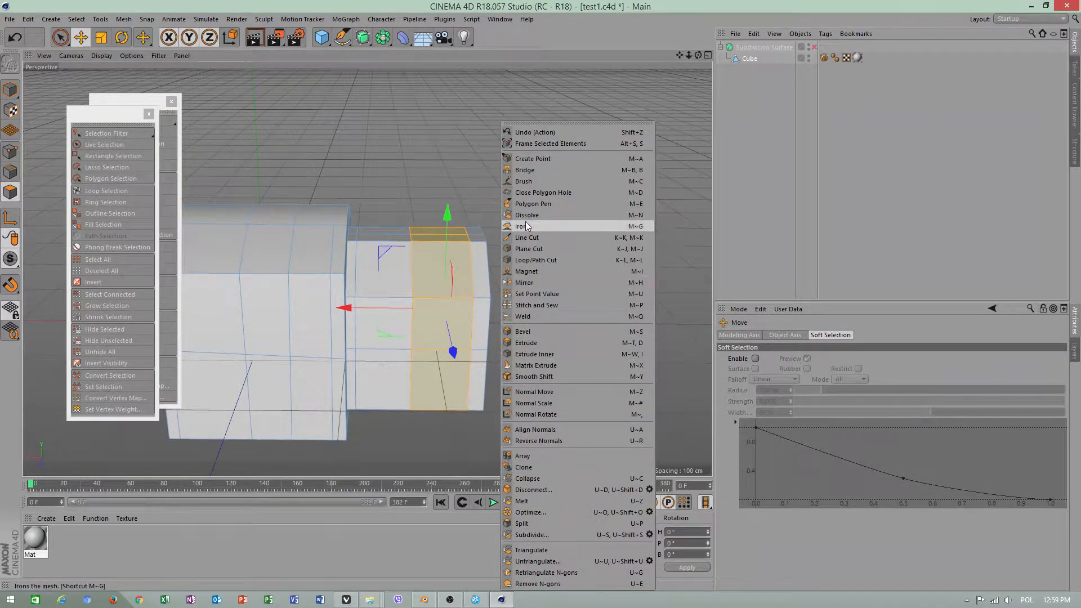
pyautogui.click(529, 251)
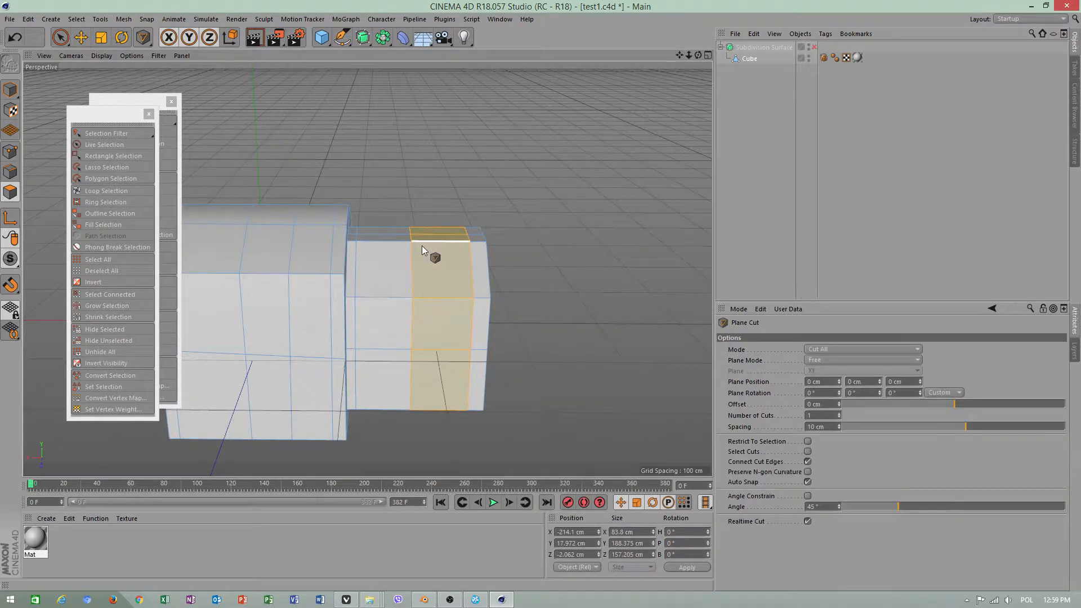
pyautogui.keyDown('alt'); pyautogui.moveTo(446, 262); pyautogui.dragTo(444, 227); pyautogui.keyUp('alt')
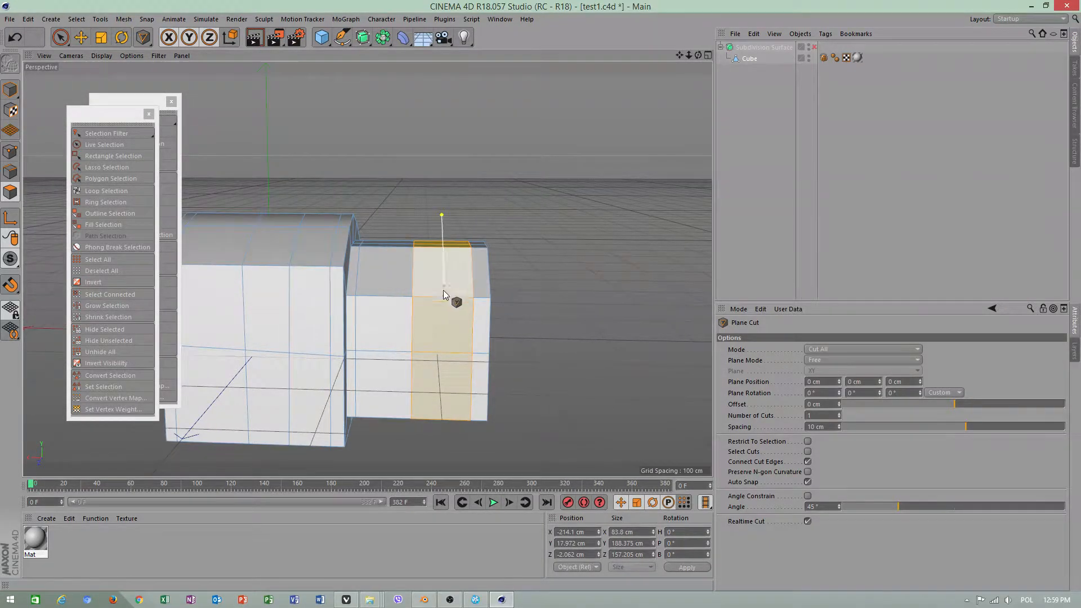
pyautogui.moveTo(444, 290); pyautogui.dragTo(439, 434)
pyautogui.press('space')
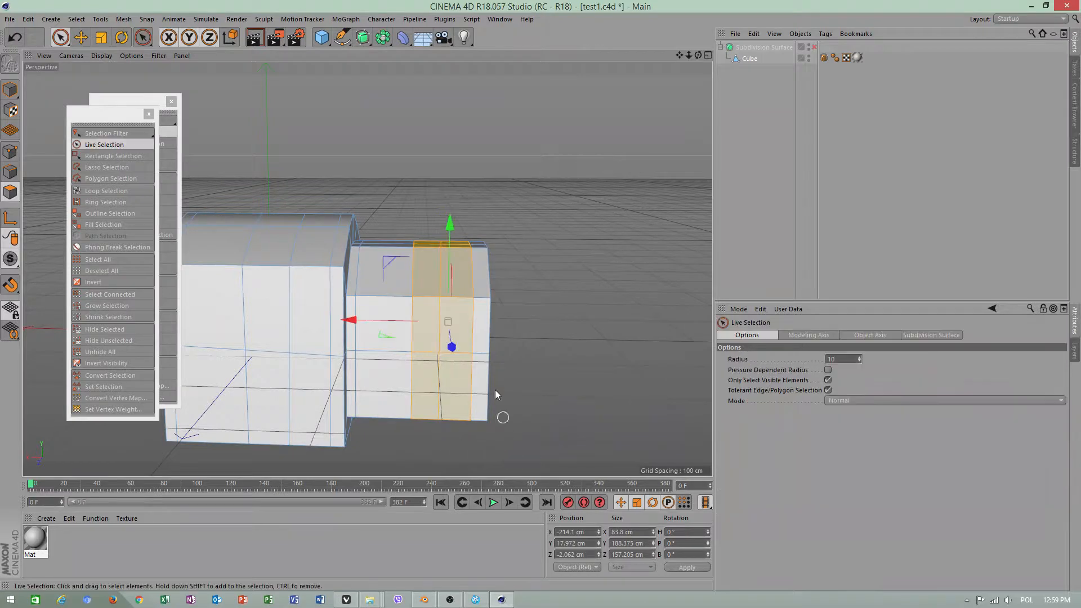
# Undo the plane cut and the ring selection on the smaller block
pyautogui.moveTo(496, 294)
pyautogui.keyDown('alt'); pyautogui.mouseDown()
pyautogui.moveTo(397, 303)
pyautogui.moveTo(170, 254)
pyautogui.moveTo(173, 263)
pyautogui.mouseUp(); pyautogui.keyUp('alt')
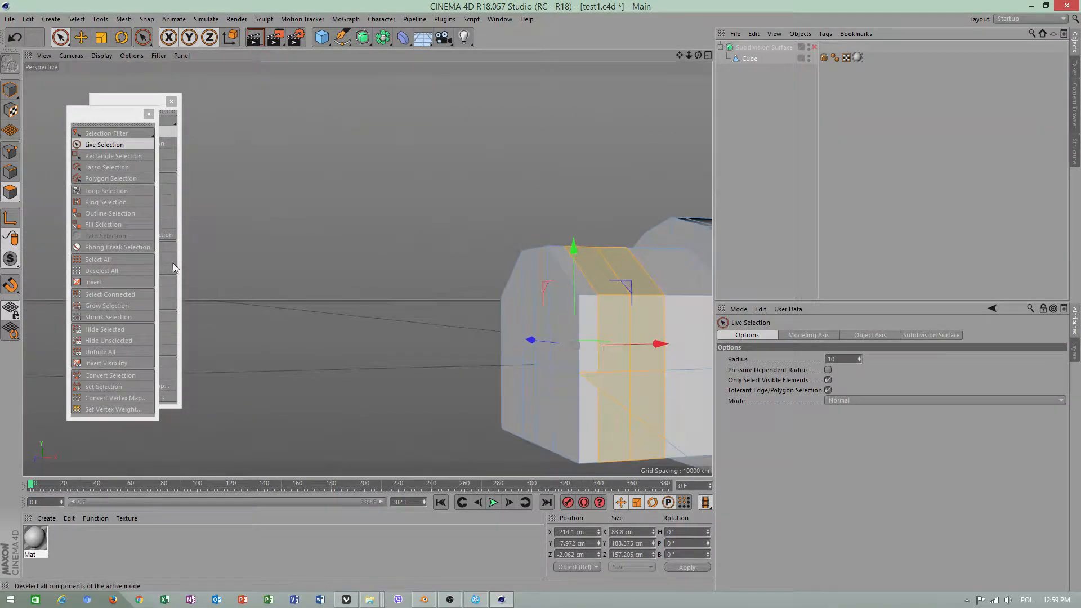
pyautogui.hotkey('ctrl', 'z')
pyautogui.keyDown('alt'); pyautogui.moveTo(551, 302); pyautogui.dragTo(571, 327); pyautogui.keyUp('alt')
pyautogui.keyDown('alt'); pyautogui.moveTo(571, 326); pyautogui.dragTo(386, 276, button='middle'); pyautogui.keyUp('alt')
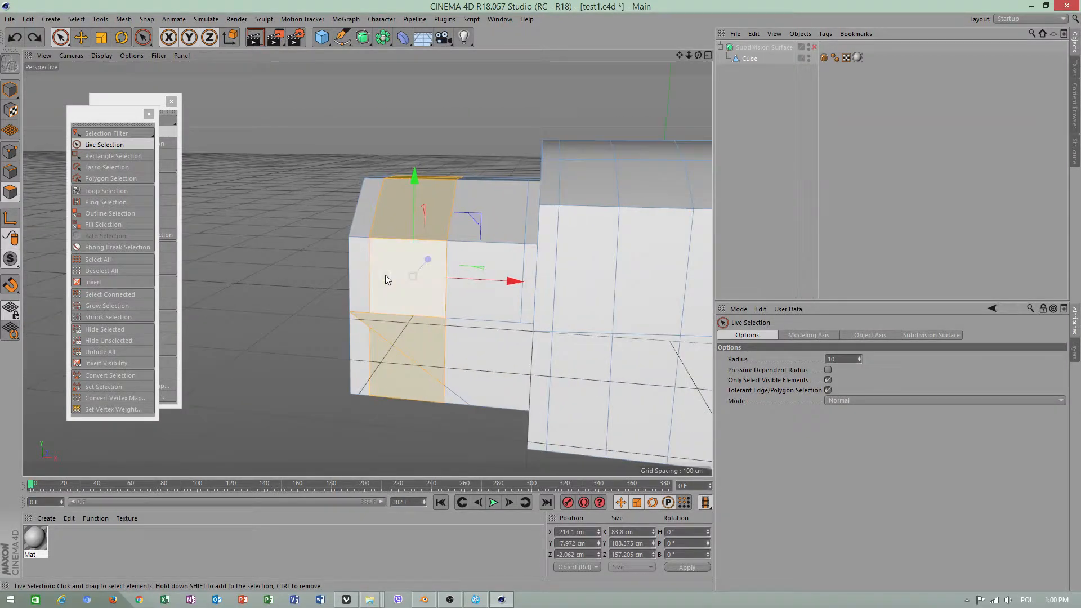
pyautogui.hotkey('ctrl', 'z')
pyautogui.keyDown('alt'); pyautogui.moveTo(375, 341); pyautogui.dragTo(408, 343); pyautogui.keyUp('alt')
pyautogui.keyDown('alt'); pyautogui.moveTo(406, 340); pyautogui.dragTo(426, 341, button='right'); pyautogui.keyUp('alt')
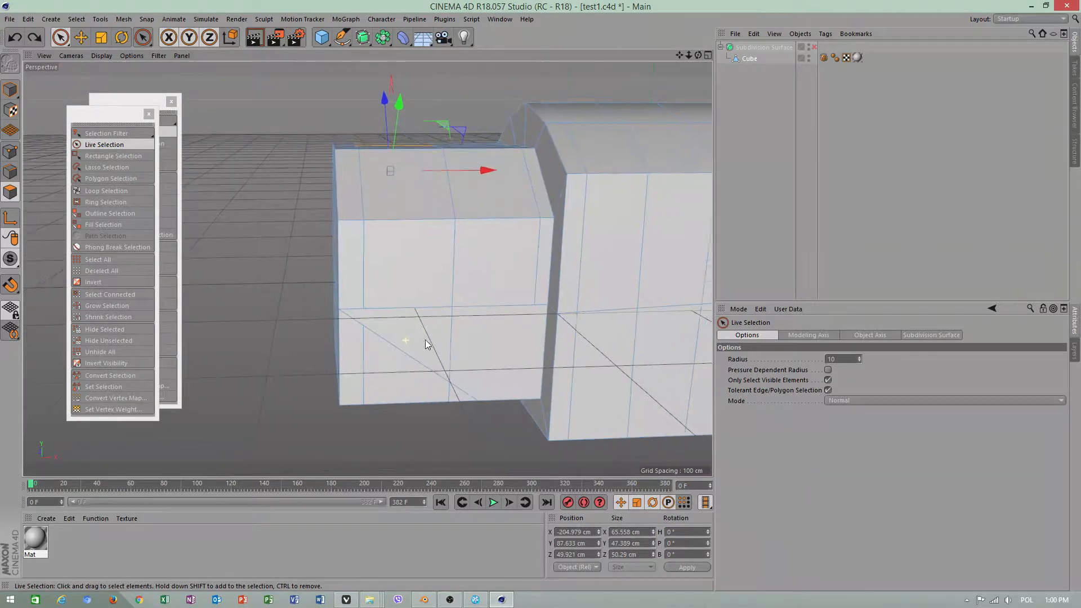
pyautogui.keyDown('alt'); pyautogui.moveTo(426, 345); pyautogui.dragTo(378, 301); pyautogui.keyUp('alt')
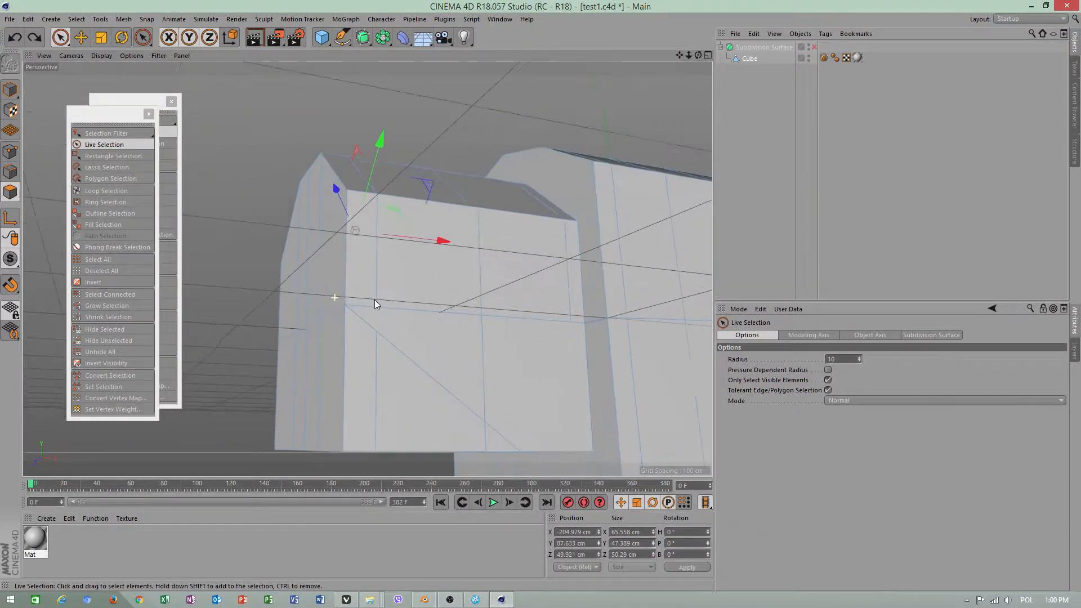
# Return to the Move tool, clear the polygon selection and switch the cube to point mode
pyautogui.click(81, 38)
pyautogui.click(221, 159)
pyautogui.click(10, 151)
pyautogui.rightClick(185, 147)
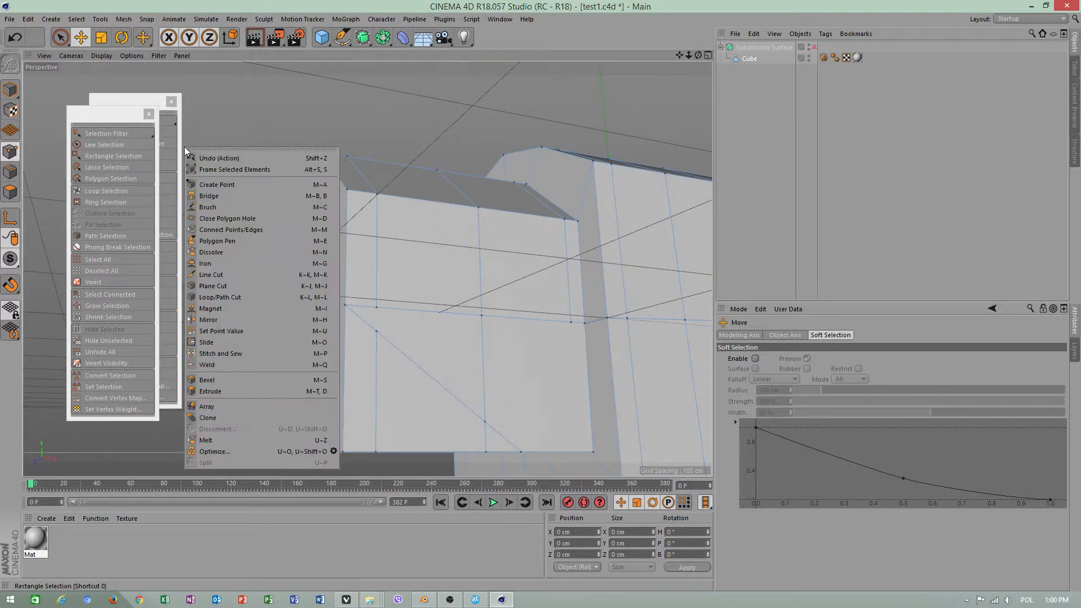
pyautogui.click(223, 275)
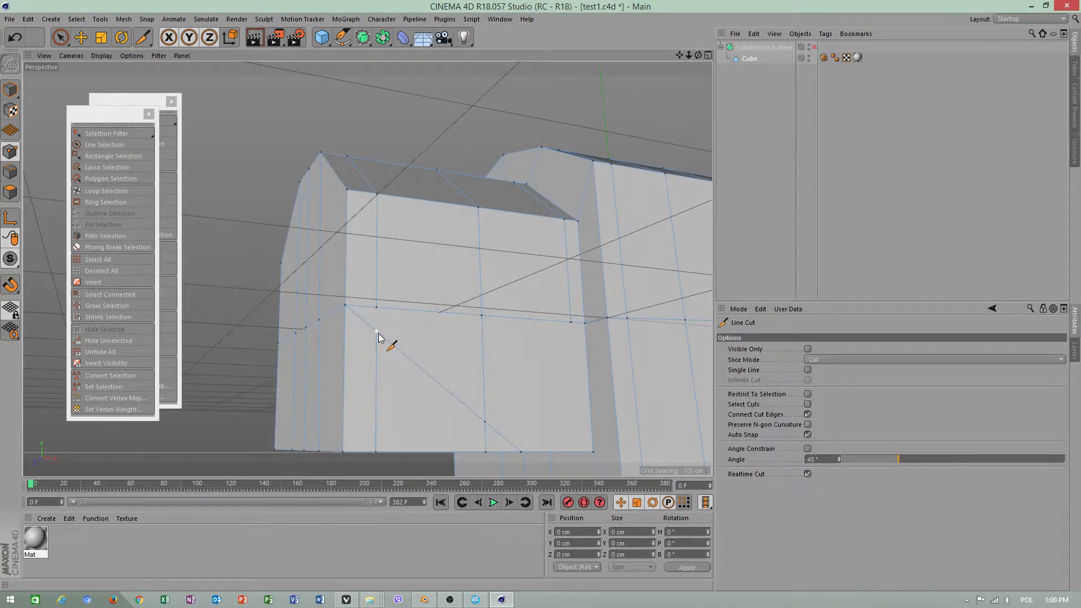
pyautogui.click(60, 38)
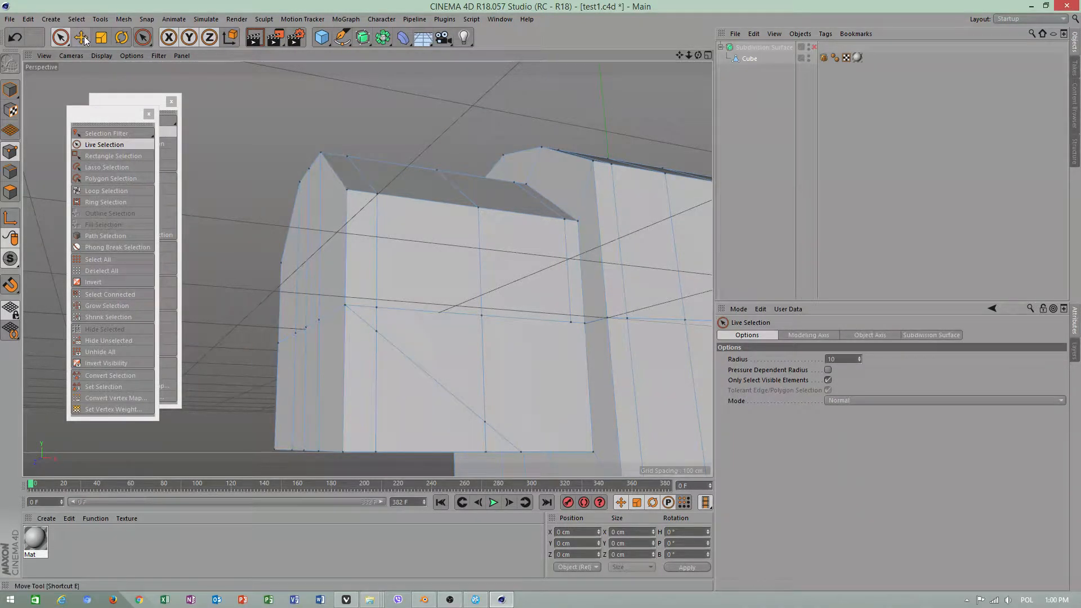
# Switch to polygon mode, select the two polygons split by the diagonal in the smaller block's middle lower panel, and dissolve them together
pyautogui.click(10, 192)
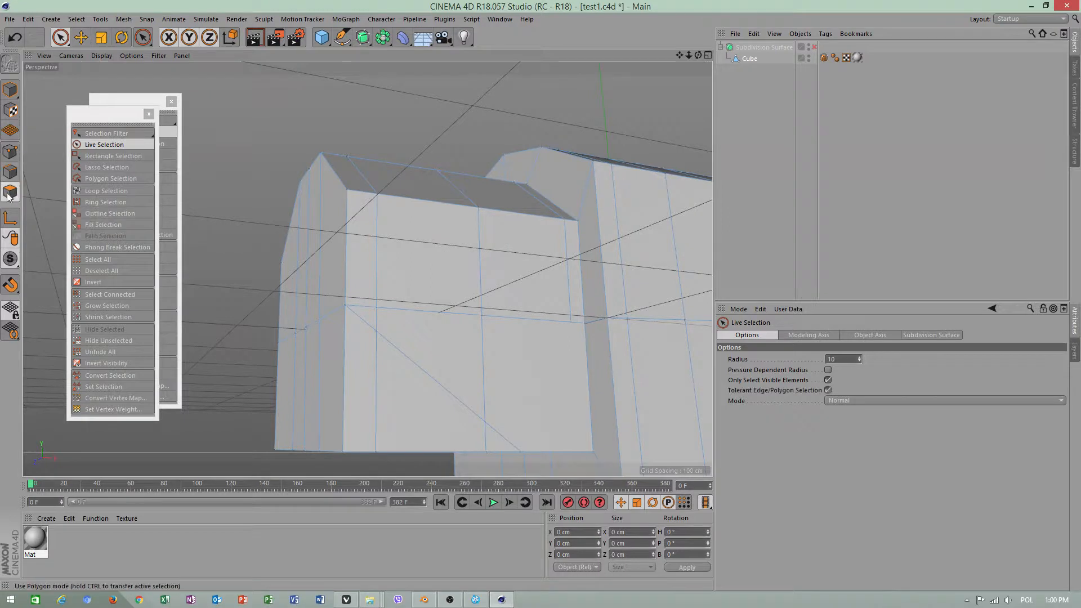
pyautogui.click(407, 386)
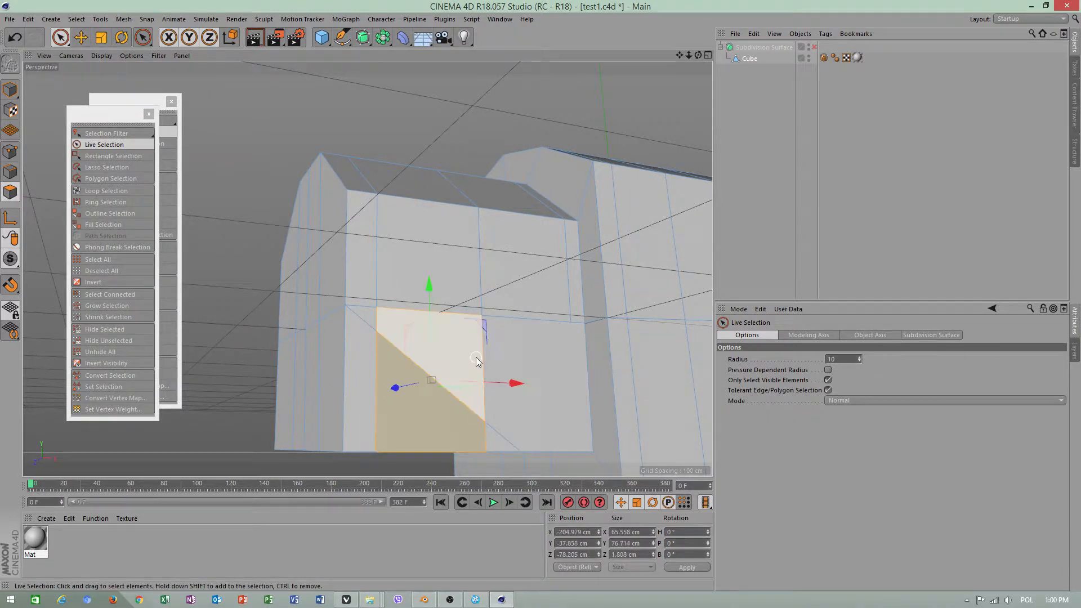
pyautogui.rightClick(477, 361)
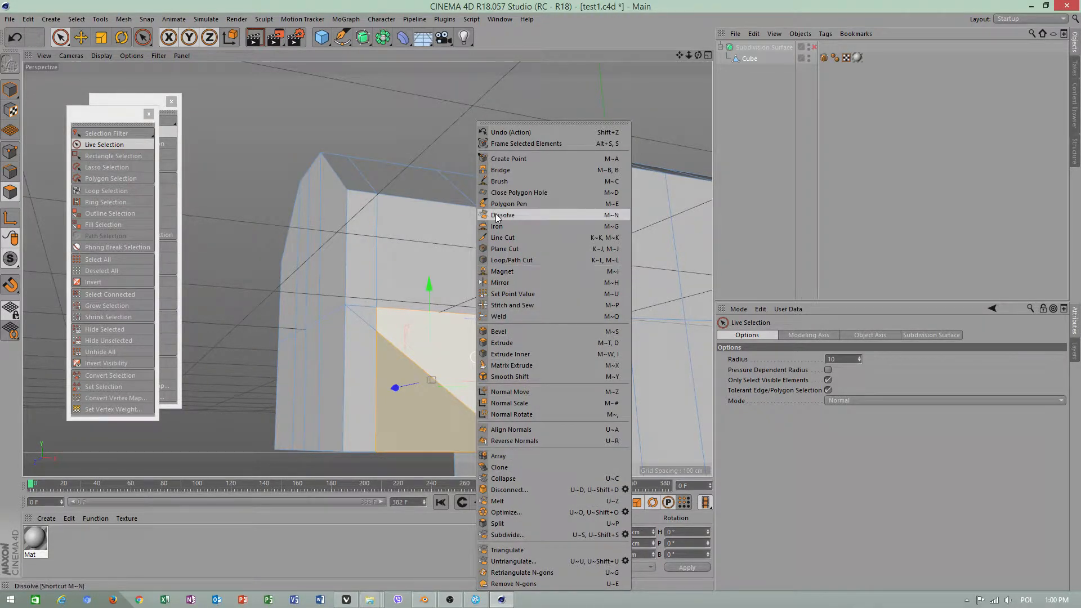
pyautogui.click(498, 215)
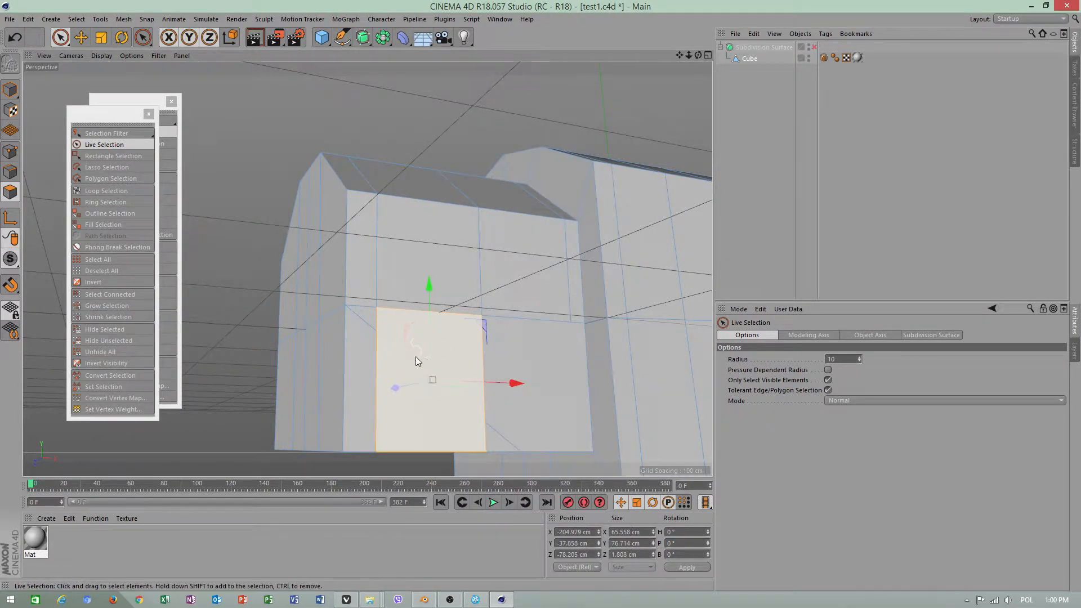
# Dissolve the remaining diagonal cuts in the narrow strip and the wide panel on either side of the smaller block's middle lower panel
pyautogui.keyDown('alt'); pyautogui.moveTo(415, 356); pyautogui.dragTo(372, 340); pyautogui.keyUp('alt')
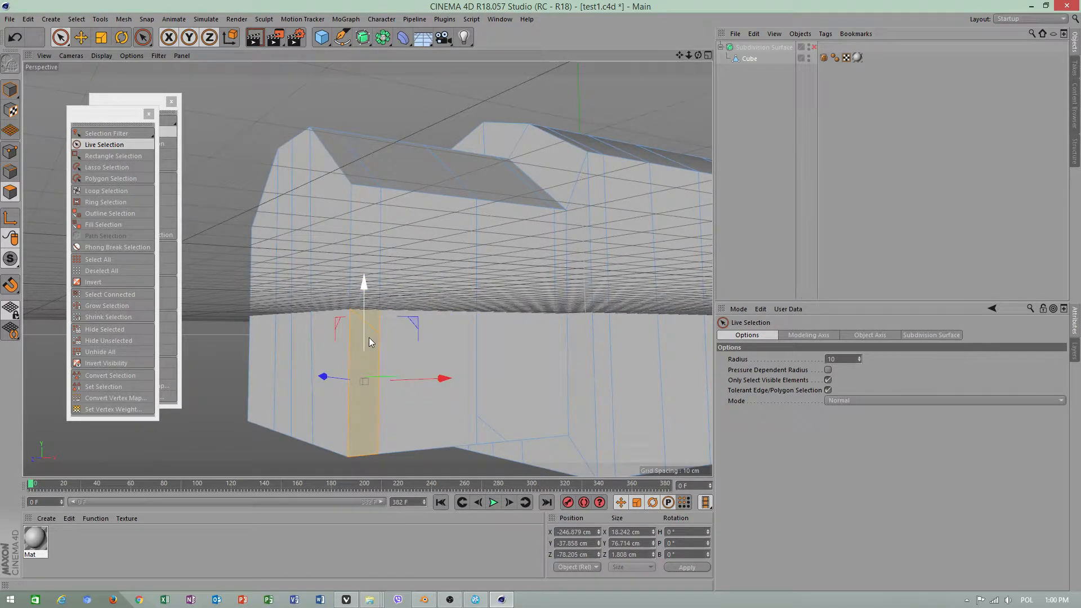
pyautogui.rightClick(370, 337)
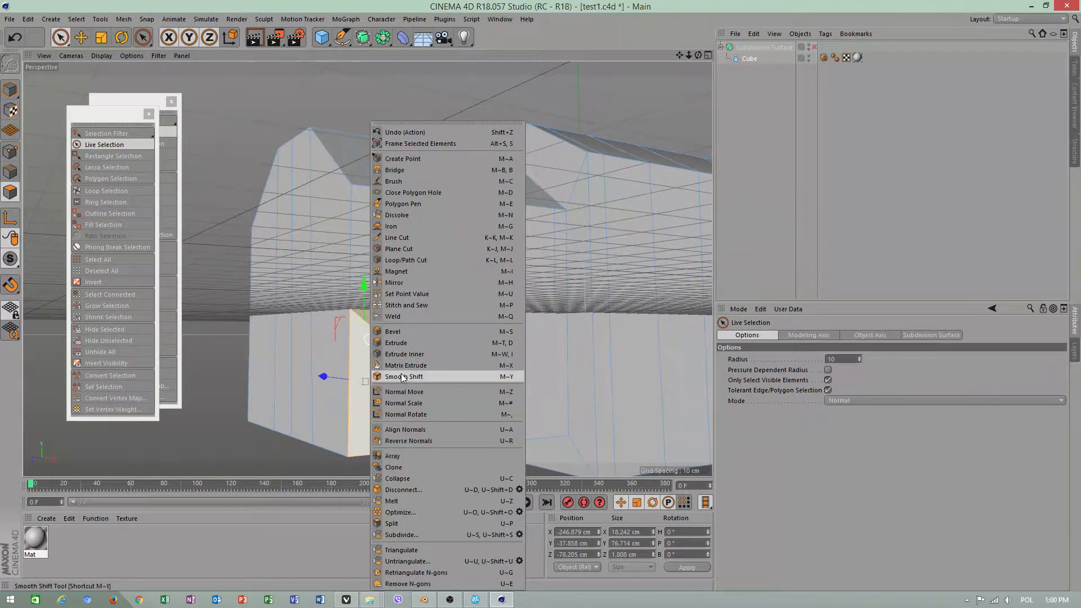
pyautogui.click(406, 215)
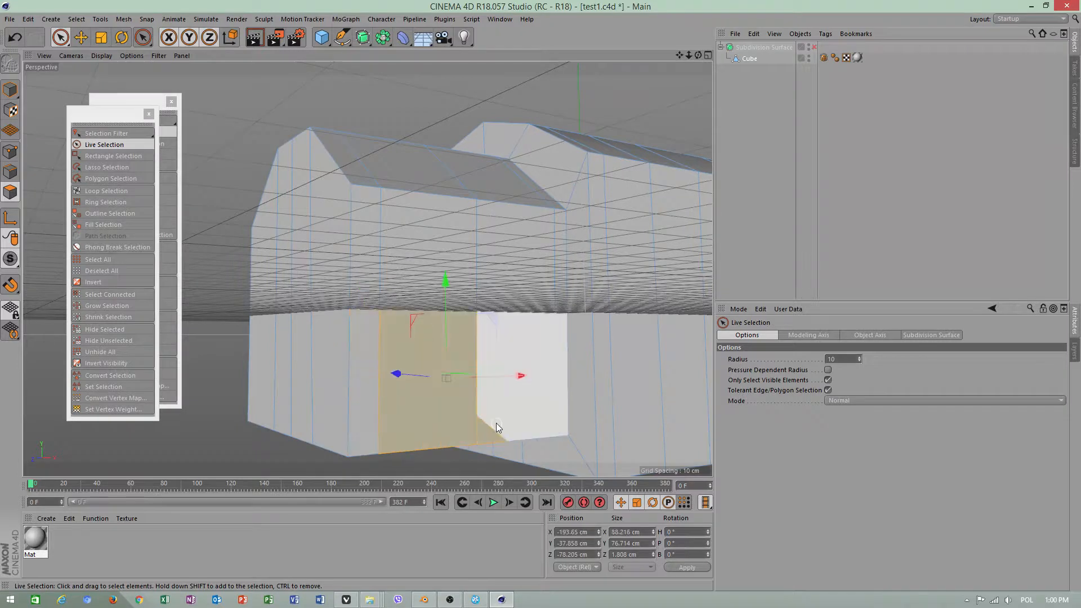
pyautogui.click(504, 420)
pyautogui.rightClick(497, 434)
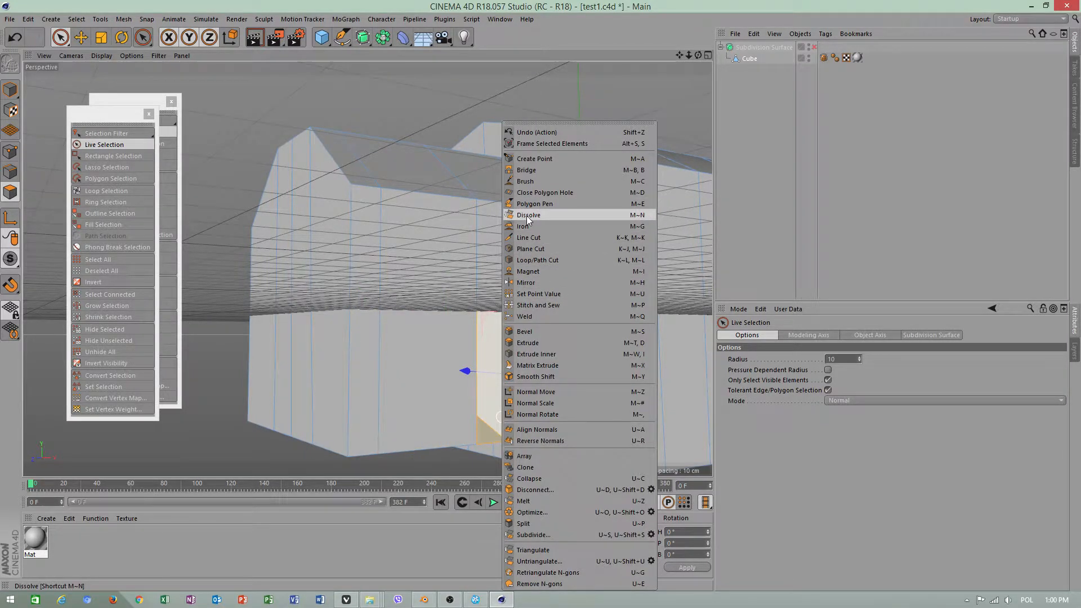
pyautogui.click(527, 216)
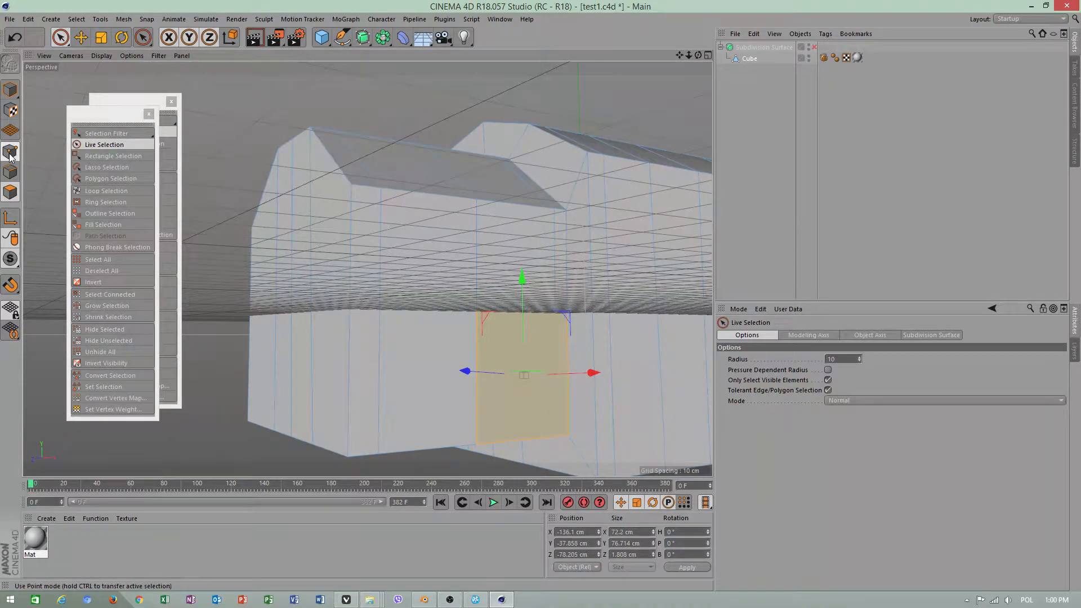
# In point mode, try to dissolve the two leftover points on the vertical edges of the smaller block's lower side
pyautogui.click(10, 153)
pyautogui.click(479, 418)
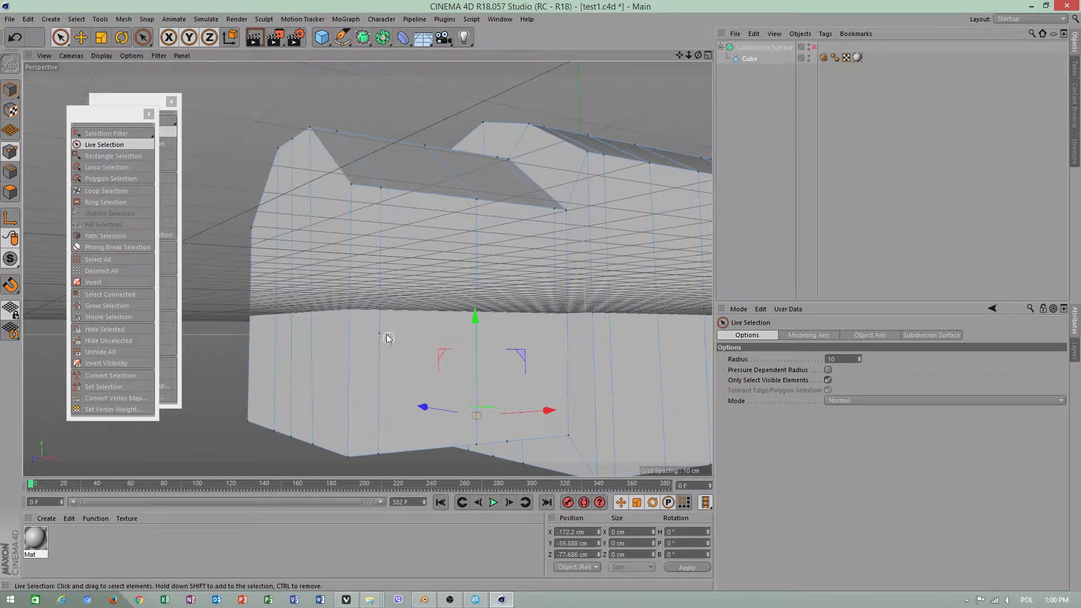
pyautogui.rightClick(406, 340)
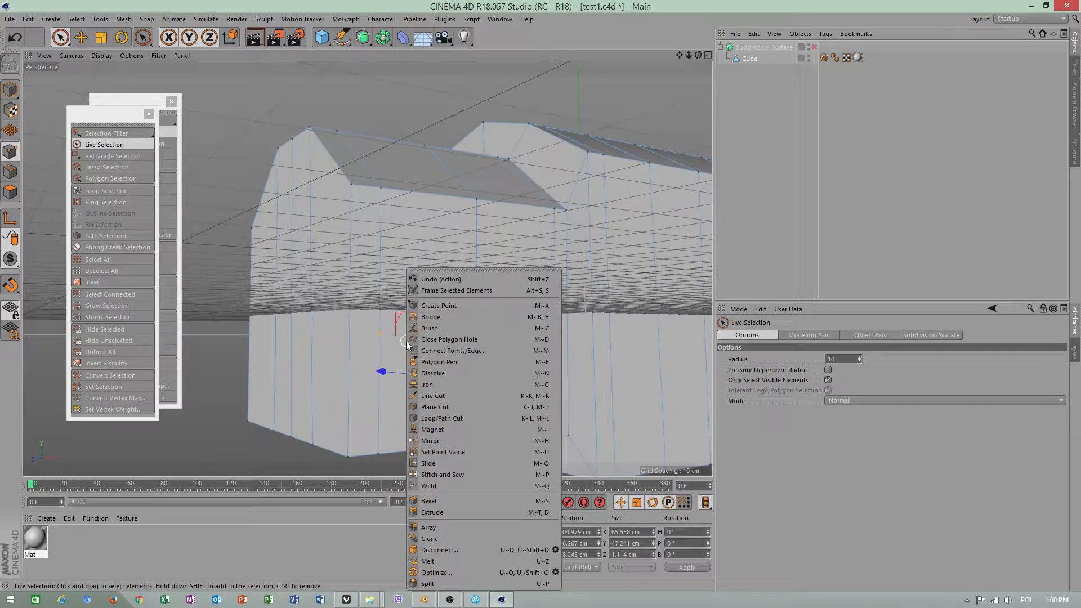
pyautogui.click(431, 373)
pyautogui.click(436, 377)
pyautogui.press('s')
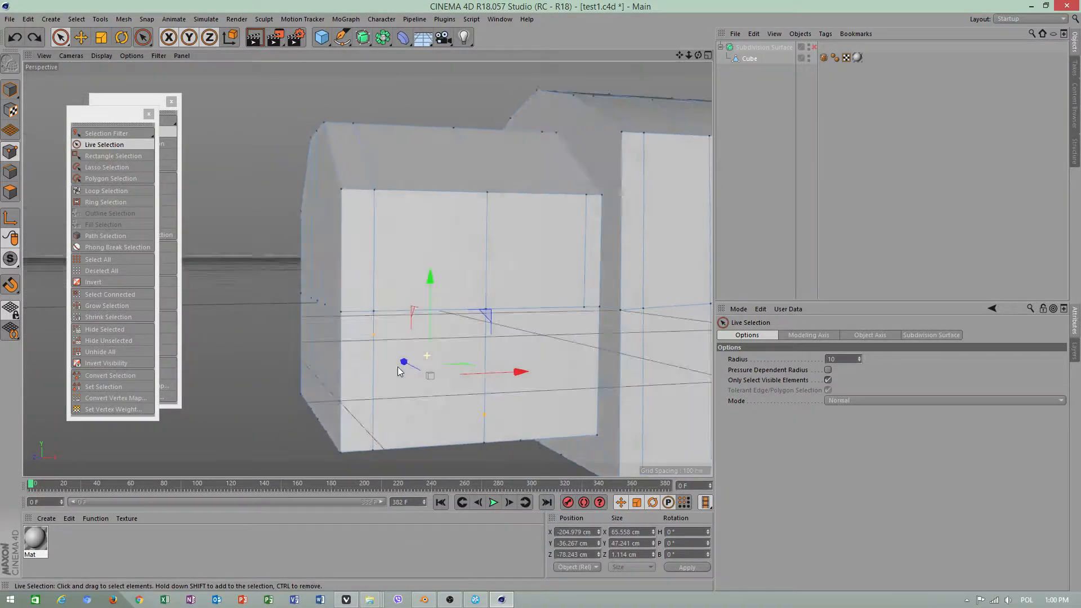
# Use Slide to weld the leftover points on the smaller block's vertical edges onto neighbouring points, and return to the Move tool
pyautogui.rightClick(376, 335)
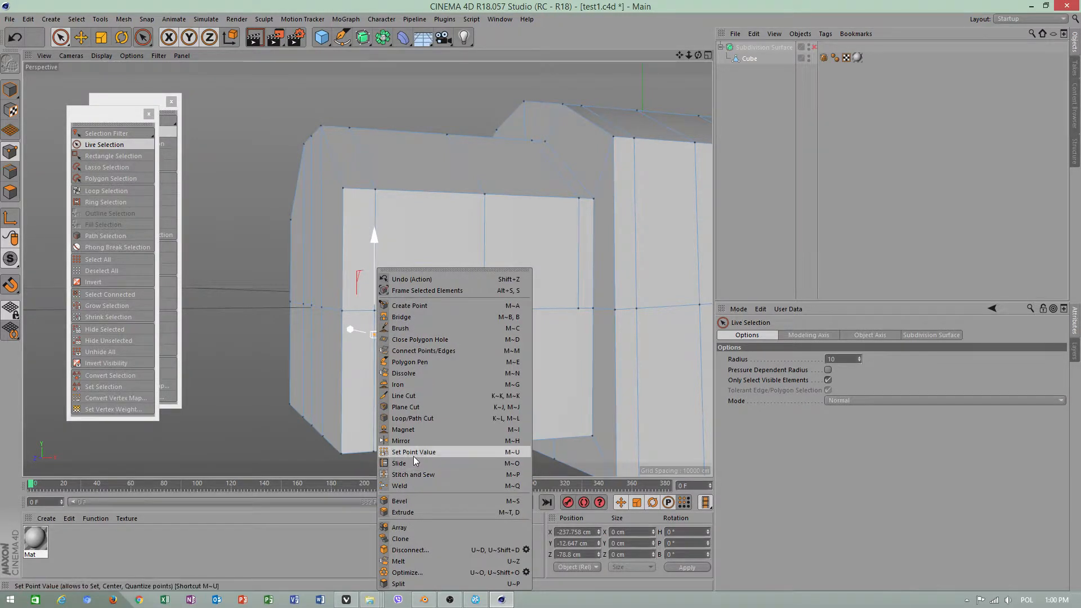
pyautogui.click(261, 401)
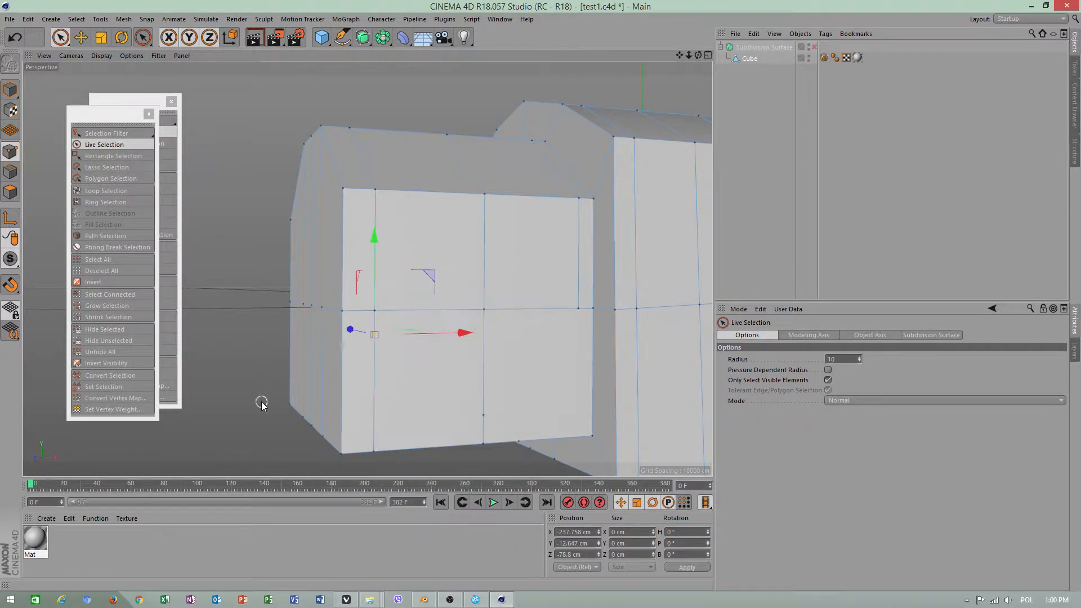
pyautogui.click(413, 378)
pyautogui.rightClick(270, 366)
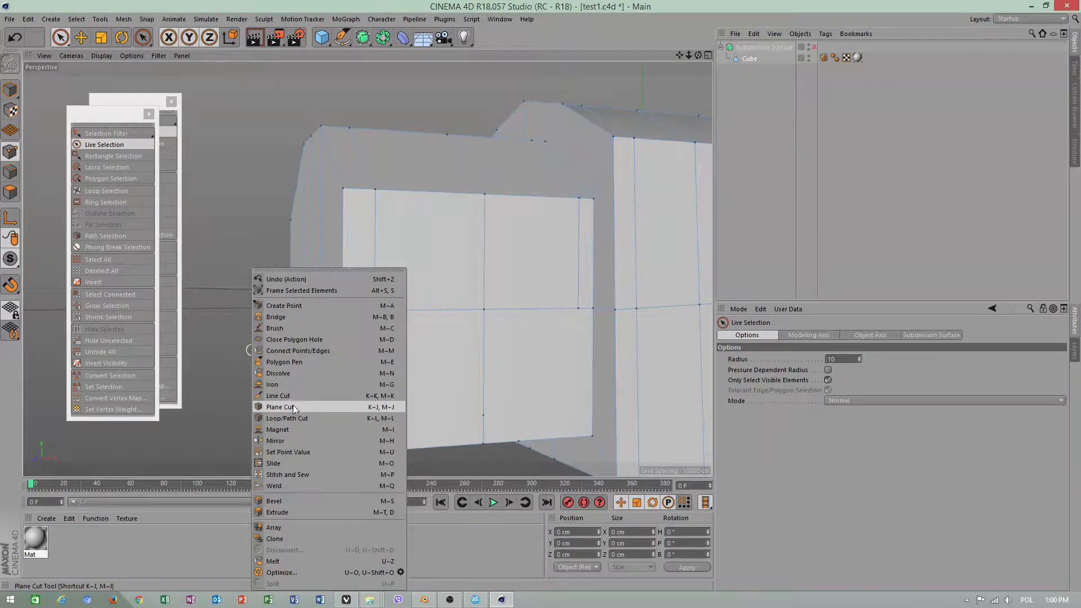
pyautogui.click(274, 463)
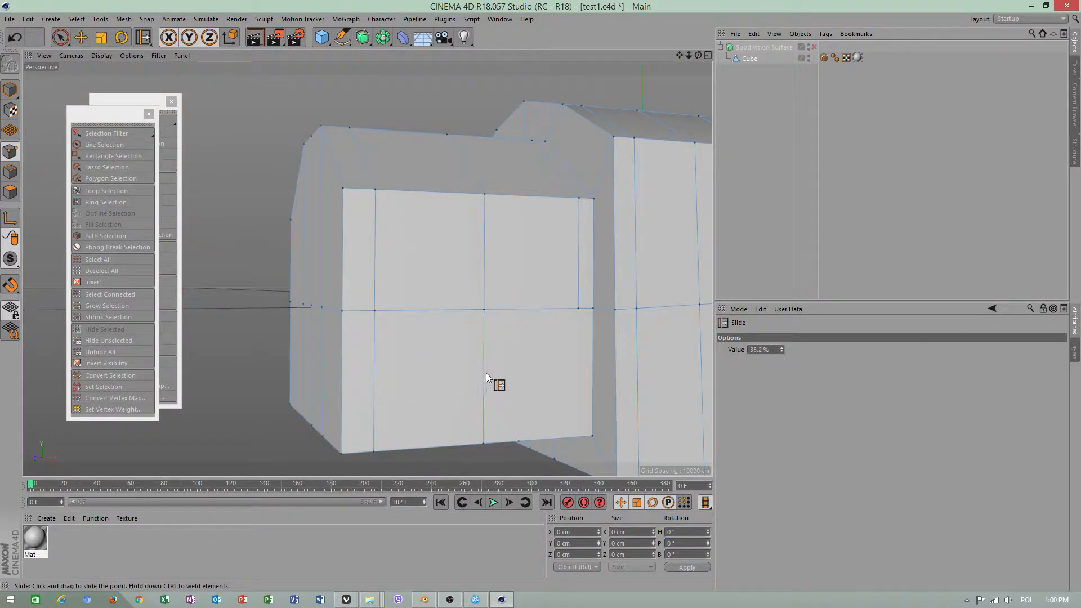
pyautogui.click(80, 38)
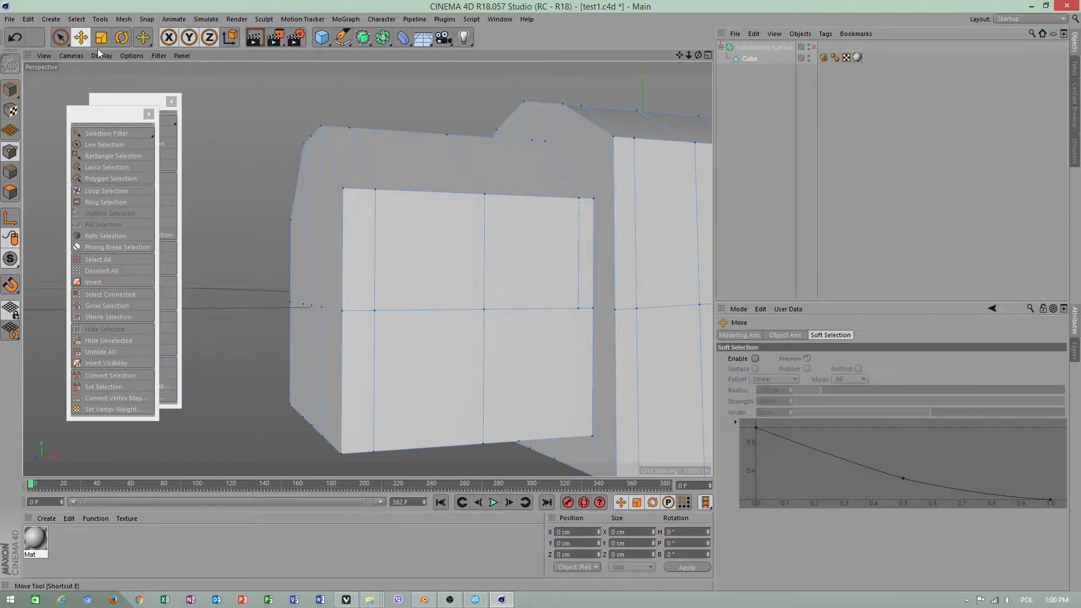
# Make a Line Cut from the inner column's point on the smaller block's horizontal edge straight down to the side's lower edge
pyautogui.rightClick(543, 356)
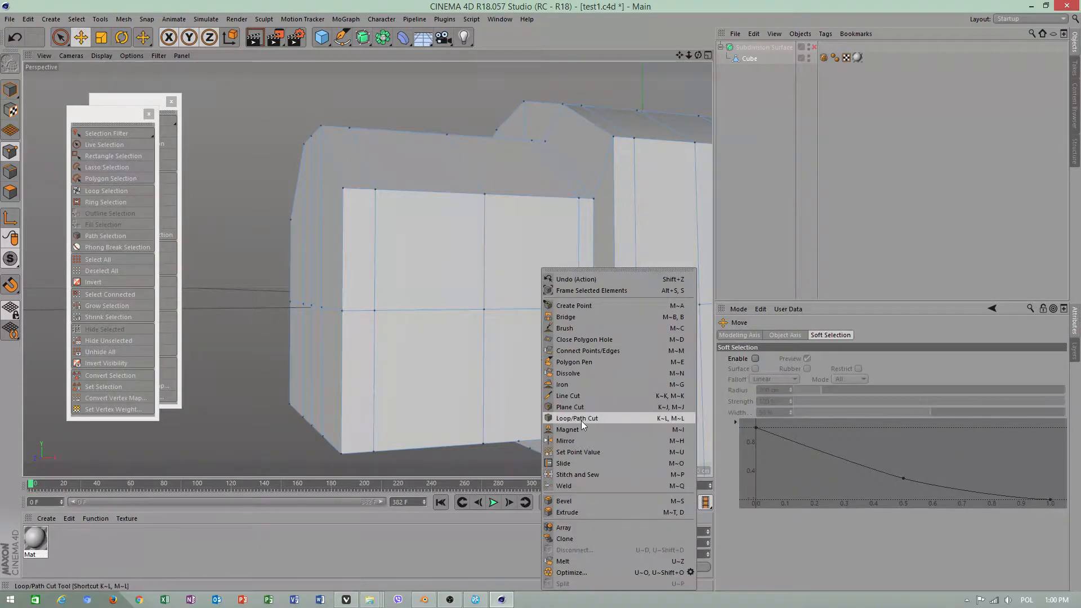
pyautogui.click(568, 396)
pyautogui.click(578, 309)
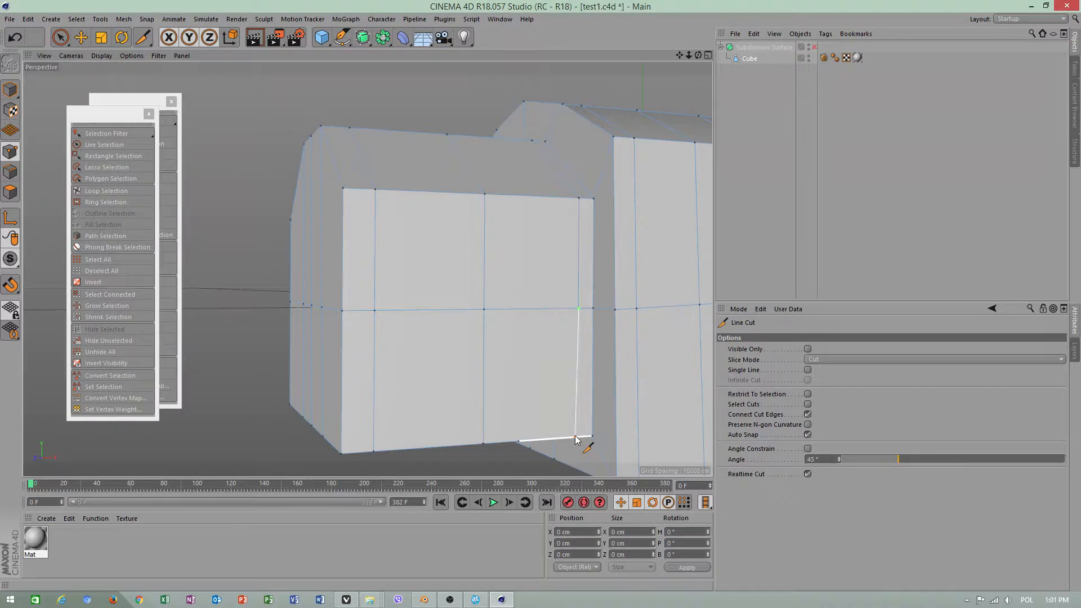
pyautogui.click(575, 437)
pyautogui.press('Escape')
pyautogui.press('space')
# In polygon mode, select all polygons and make a vertical Plane Cut across the smaller block between its existing edge loops
pyautogui.keyDown('alt'); pyautogui.moveTo(547, 332); pyautogui.dragTo(424, 312); pyautogui.keyUp('alt')
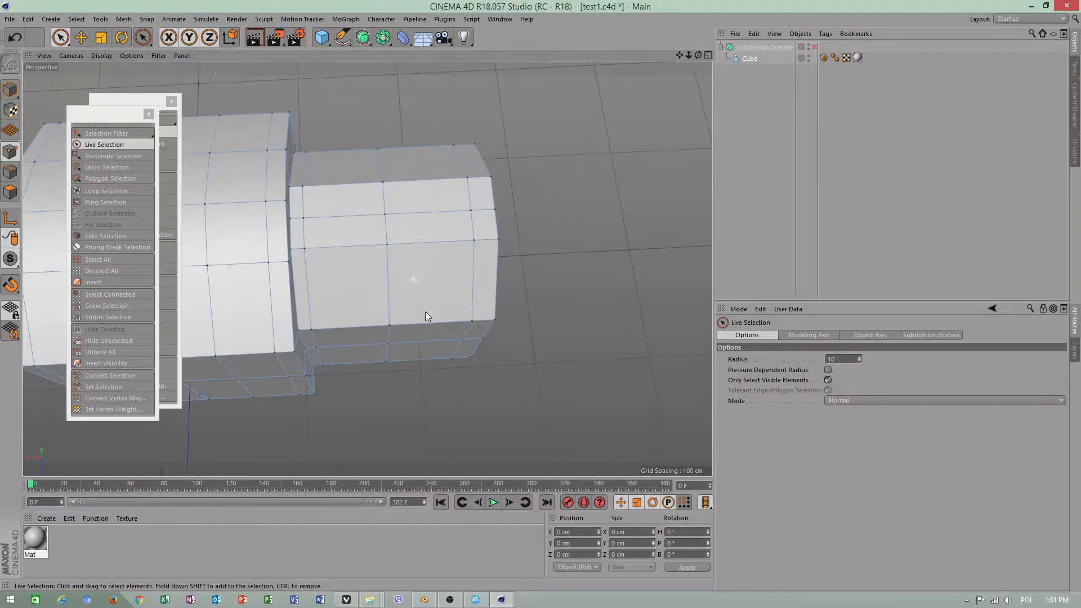
pyautogui.click(81, 38)
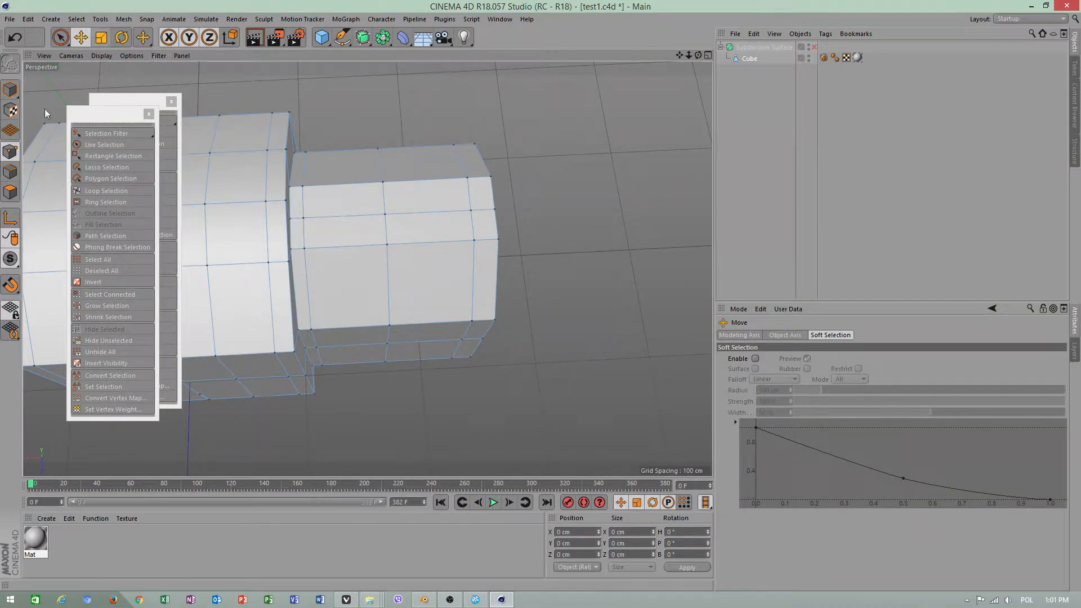
pyautogui.click(11, 190)
pyautogui.click(380, 248)
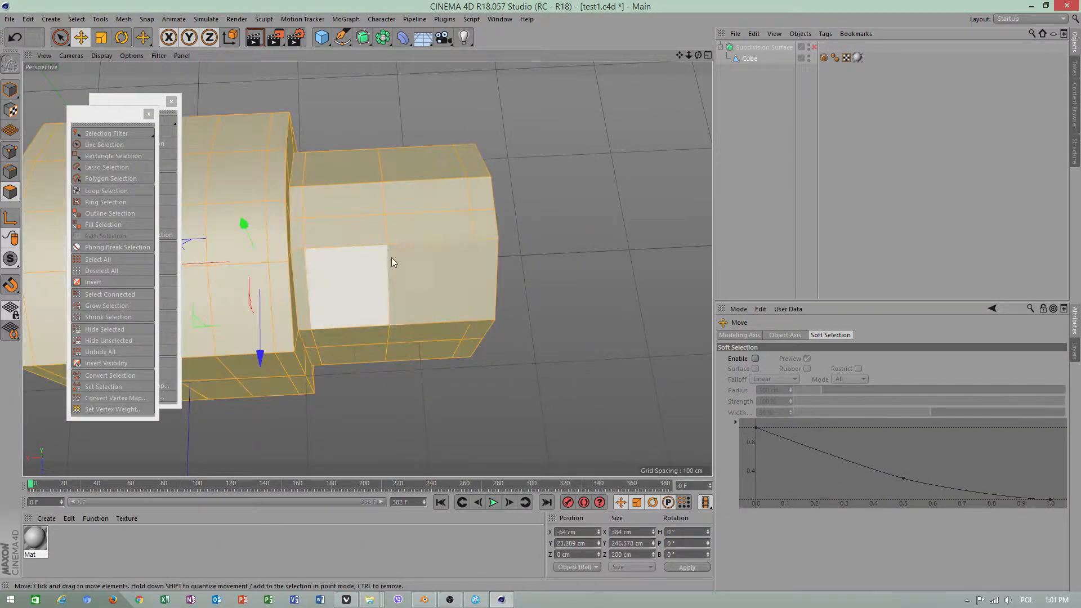
pyautogui.rightClick(422, 260)
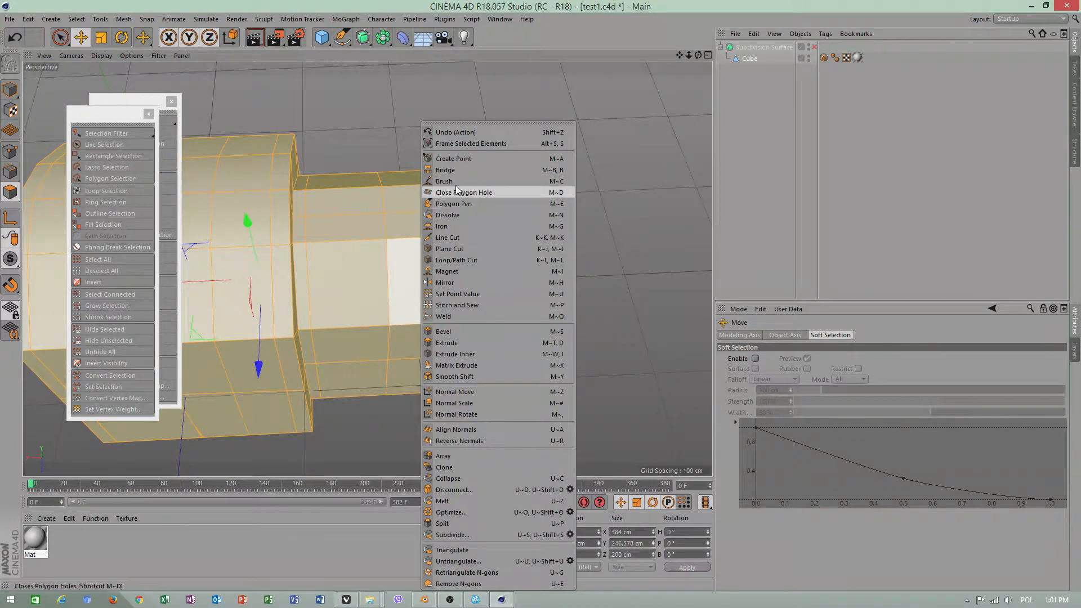
pyautogui.click(452, 251)
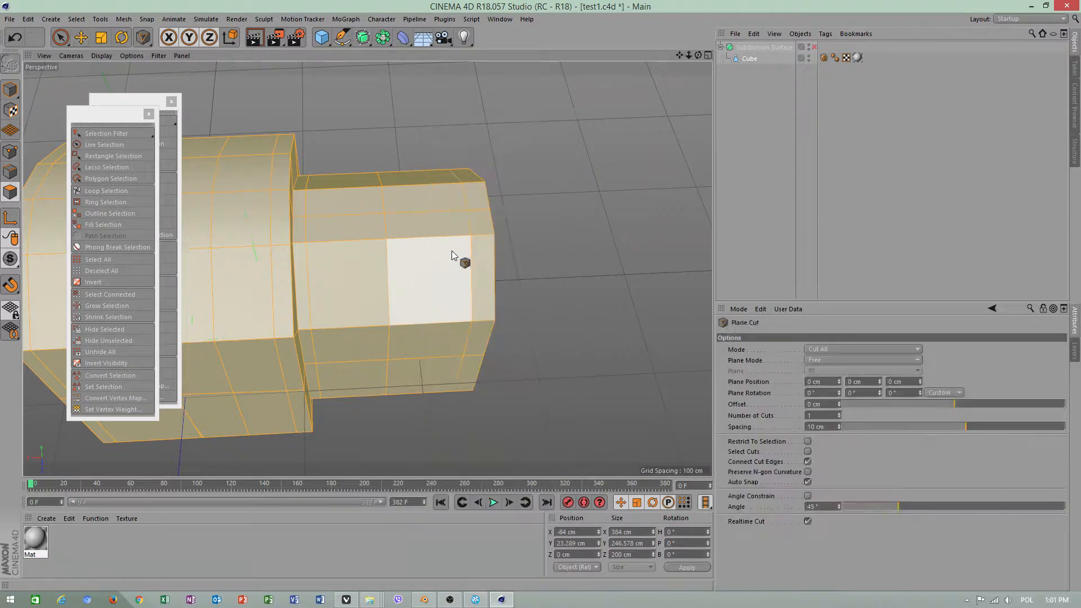
pyautogui.keyDown('alt'); pyautogui.moveTo(424, 275); pyautogui.dragTo(410, 227); pyautogui.keyUp('alt')
pyautogui.click(427, 150)
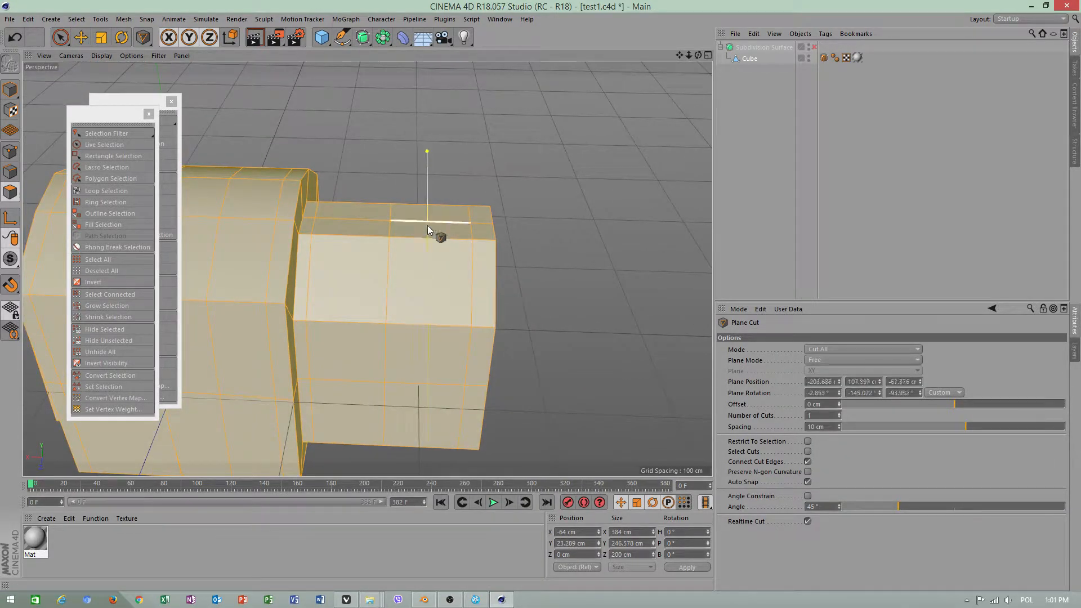
pyautogui.click(420, 368)
# Tilt the interactive cut plane slightly, move it from the smaller block onto the larger block, and finish the Plane Cut
pyautogui.keyDown('alt'); pyautogui.moveTo(420, 367); pyautogui.dragTo(476, 285); pyautogui.keyUp('alt')
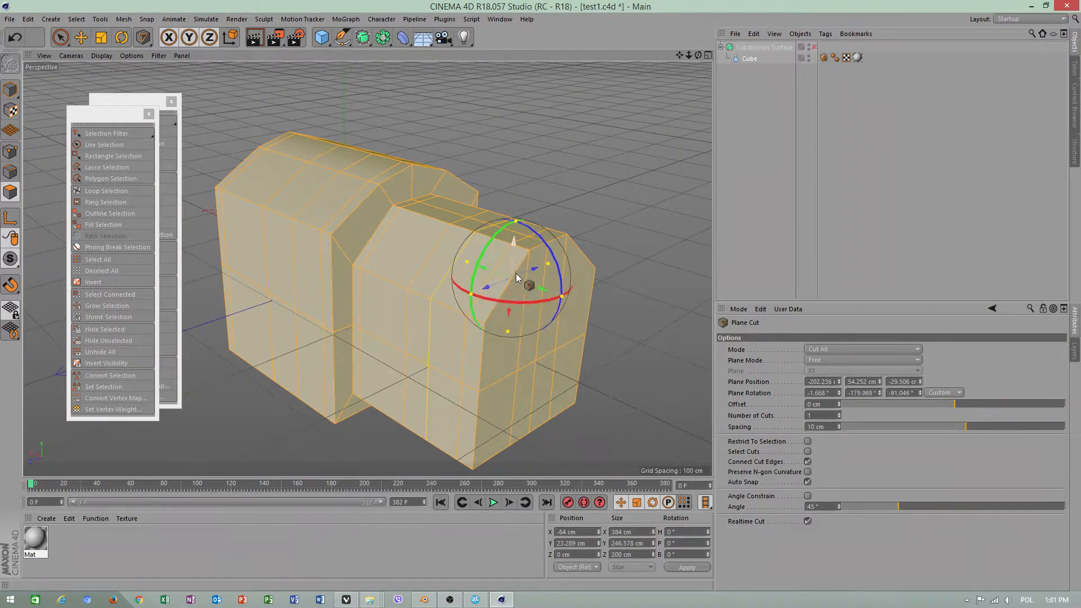
pyautogui.moveTo(498, 271); pyautogui.dragTo(423, 298)
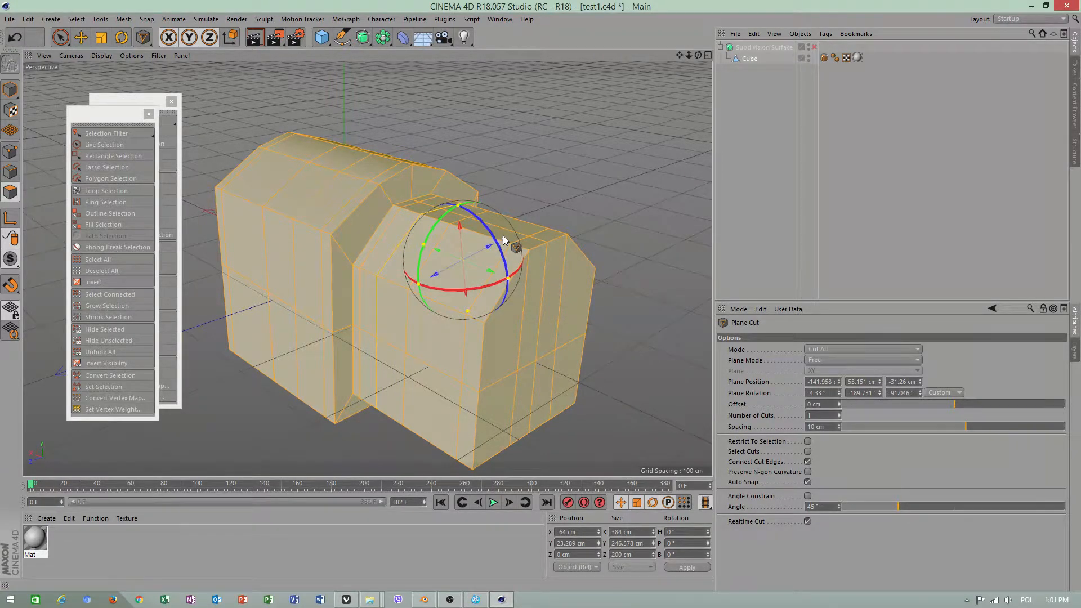
pyautogui.click(832, 360)
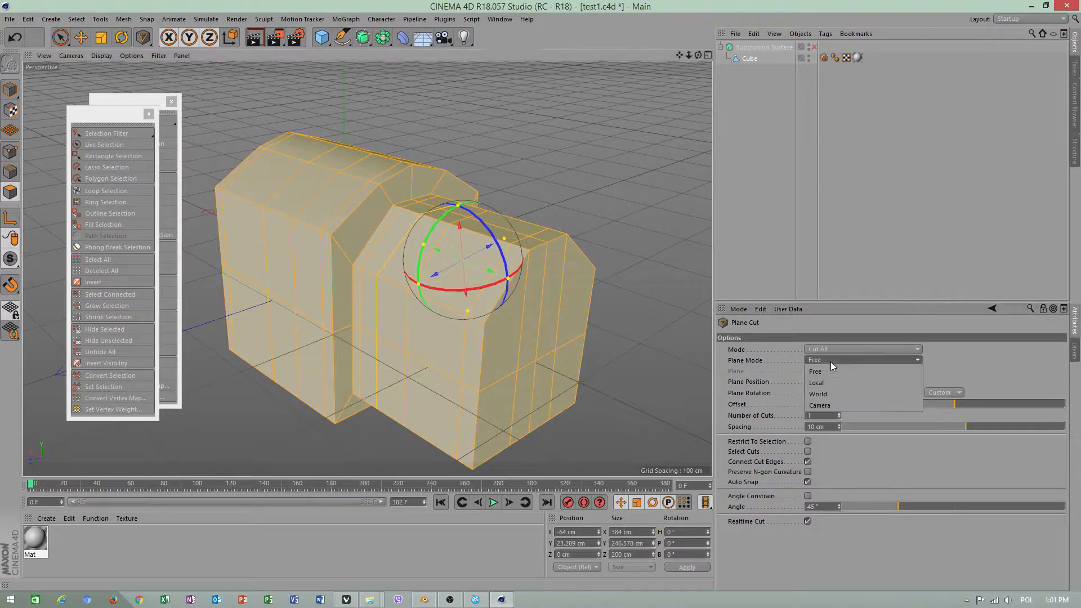
pyautogui.click(832, 361)
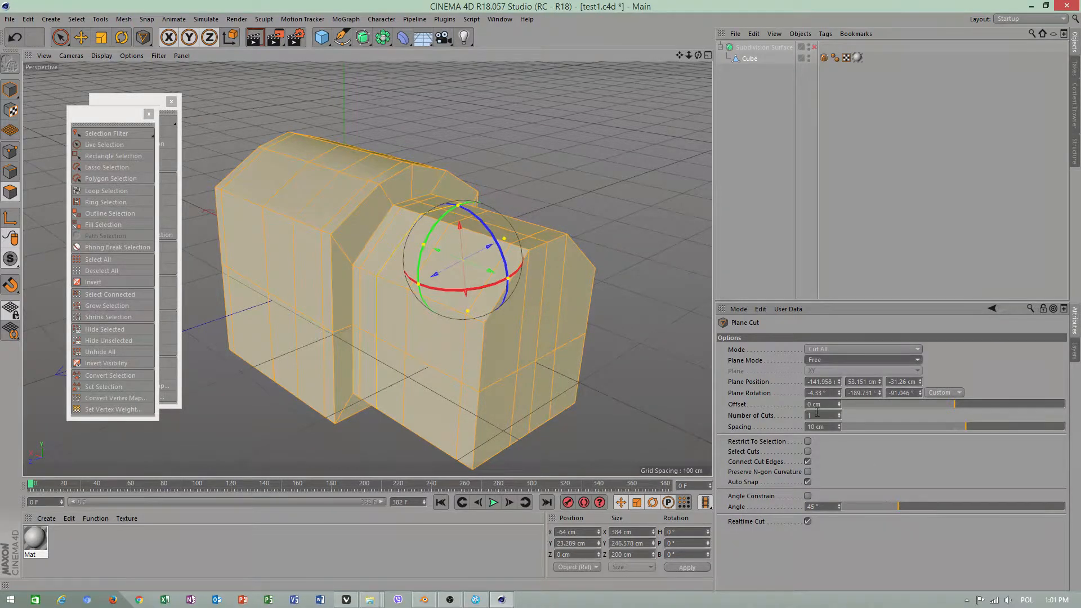
pyautogui.moveTo(472, 264); pyautogui.dragTo(339, 241)
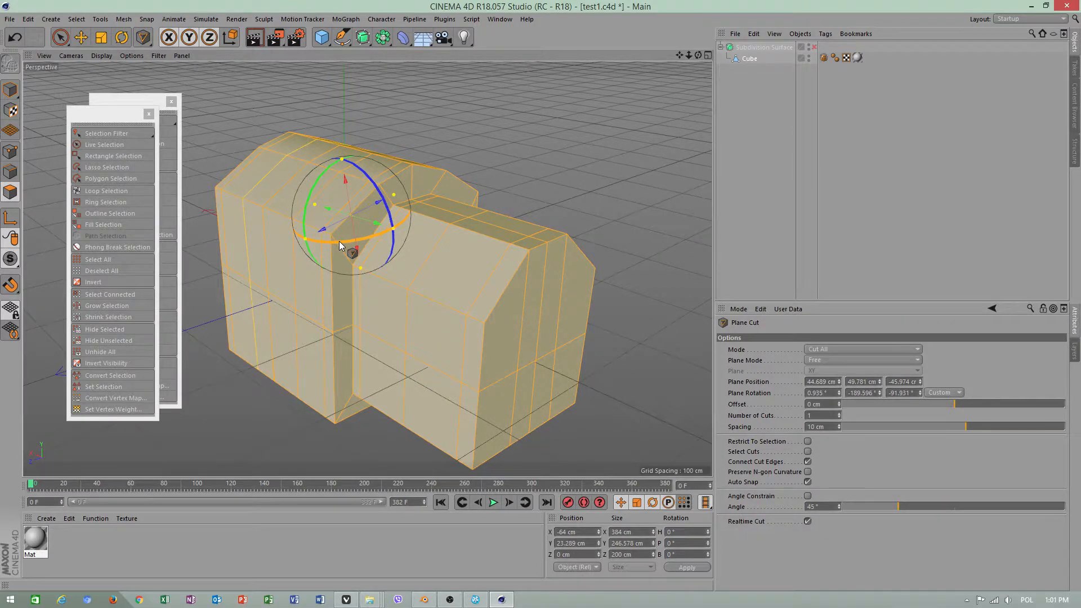
pyautogui.keyDown('alt'); pyautogui.moveTo(488, 269); pyautogui.dragTo(485, 295); pyautogui.keyUp('alt')
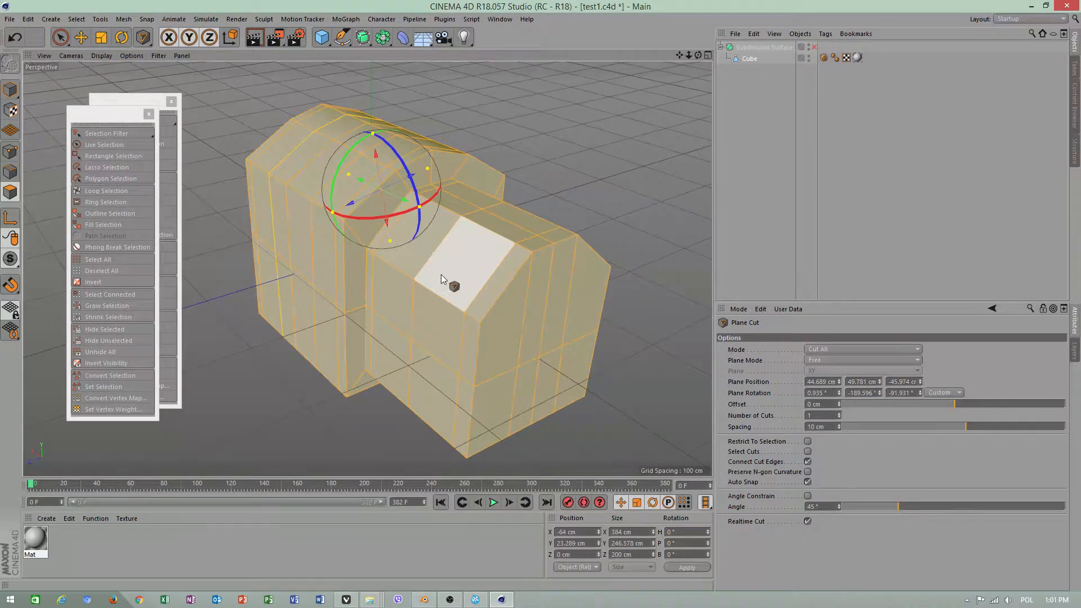
pyautogui.press('space')
# Clear the selection and use Lasso Selection with Tolerant Selection enabled to select the wide column of polygons nearest the smaller block's outer end
pyautogui.keyDown('alt'); pyautogui.moveTo(472, 255); pyautogui.dragTo(426, 320); pyautogui.keyUp('alt')
pyautogui.click(548, 239)
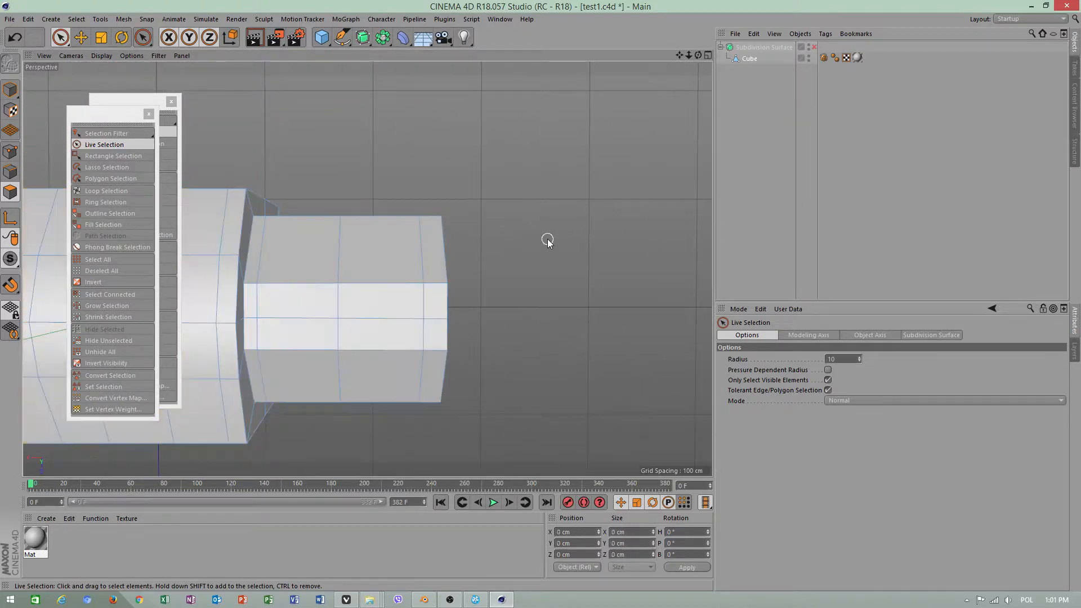
pyautogui.rightClick(485, 191)
pyautogui.press('Escape')
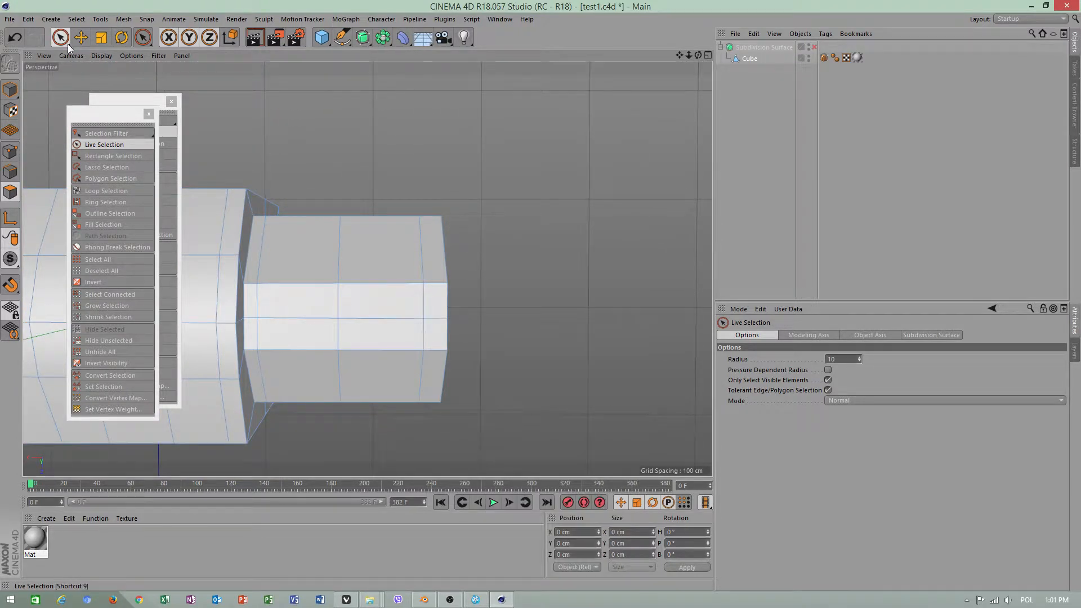
pyautogui.moveTo(62, 40); pyautogui.dragTo(84, 86)
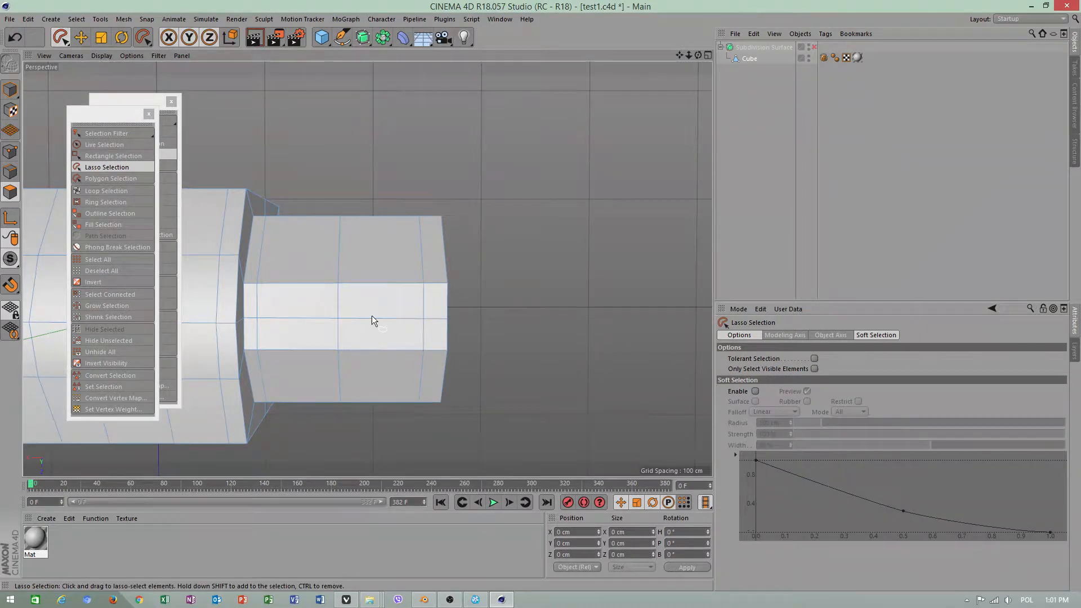
pyautogui.click(814, 359)
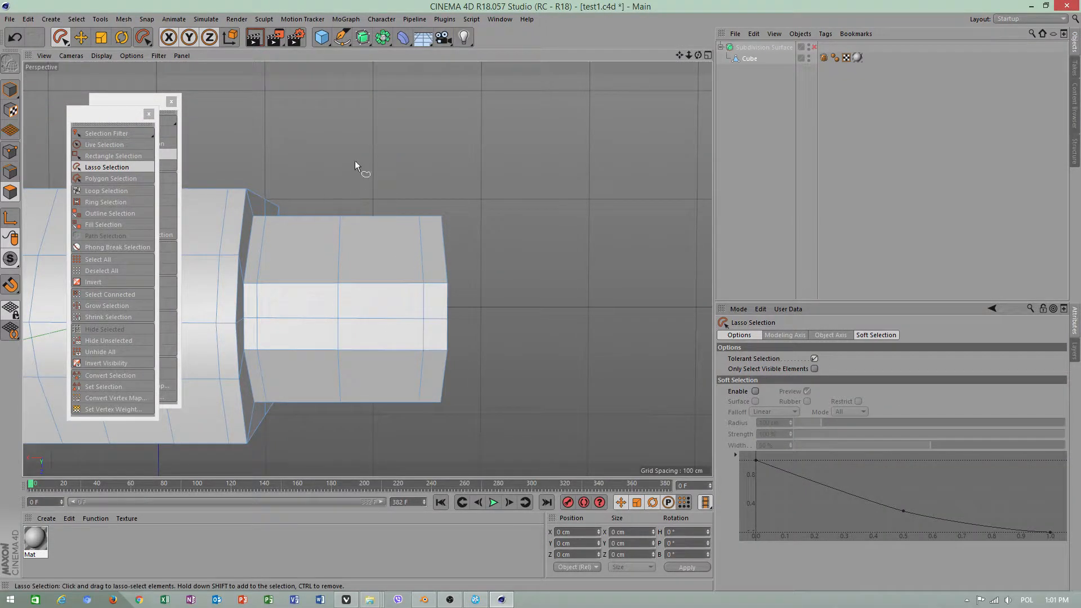
pyautogui.moveTo(357, 161)
pyautogui.mouseDown()
pyautogui.moveTo(372, 434)
pyautogui.moveTo(388, 333)
pyautogui.moveTo(357, 164)
pyautogui.mouseUp()
pyautogui.keyDown('alt'); pyautogui.moveTo(424, 299); pyautogui.dragTo(535, 181); pyautogui.keyUp('alt')
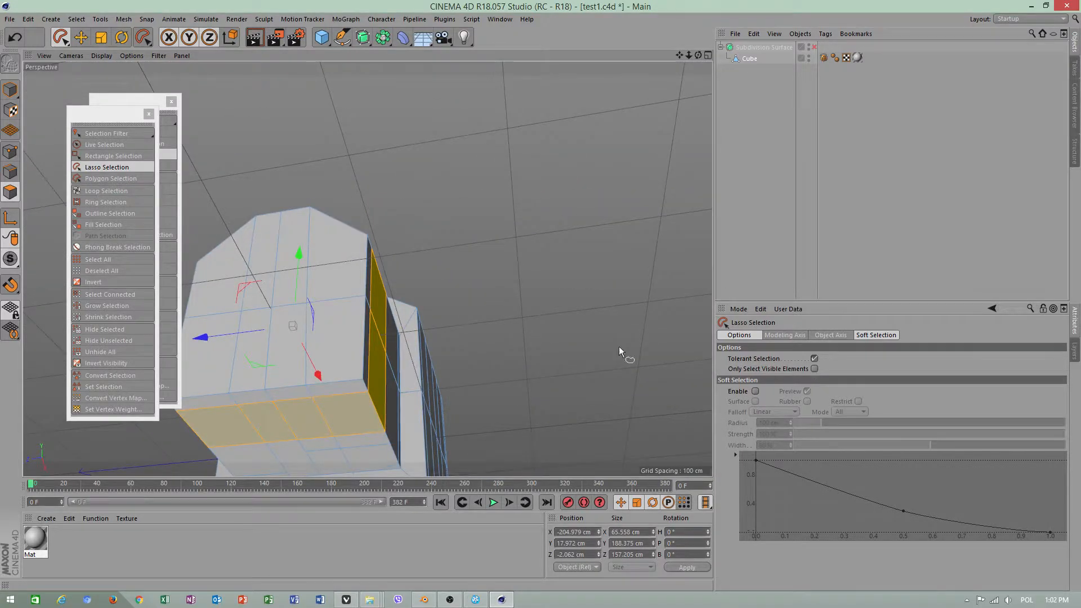
# Make a Plane Cut across the smaller block through the selected polygon column, shift the plane towards the outer end, and finish the cut
pyautogui.keyDown('alt'); pyautogui.moveTo(331, 276); pyautogui.dragTo(425, 235); pyautogui.keyUp('alt')
pyautogui.rightClick(481, 227)
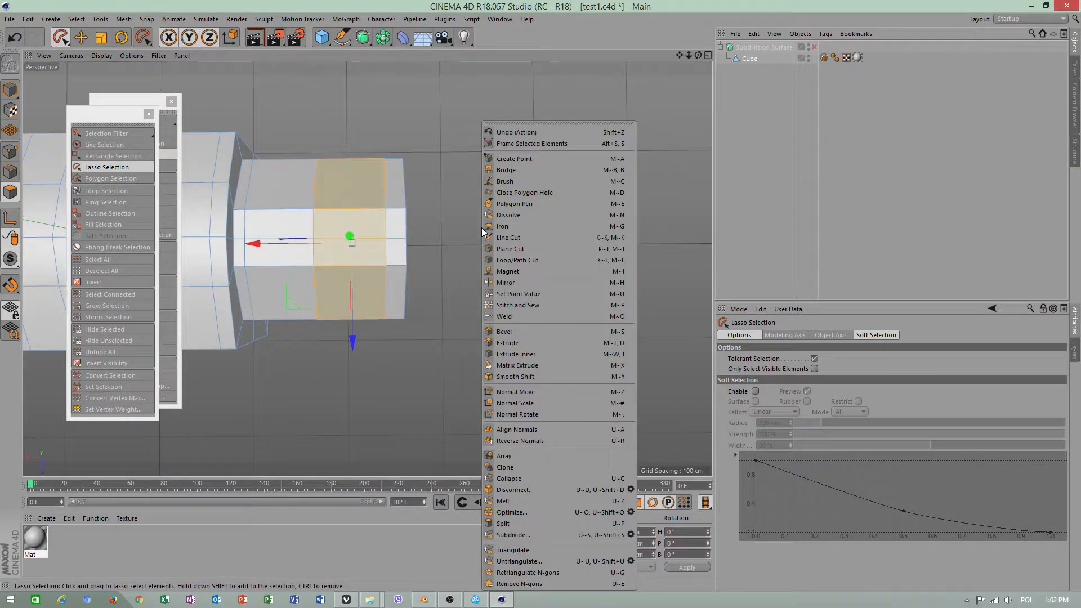
pyautogui.click(516, 252)
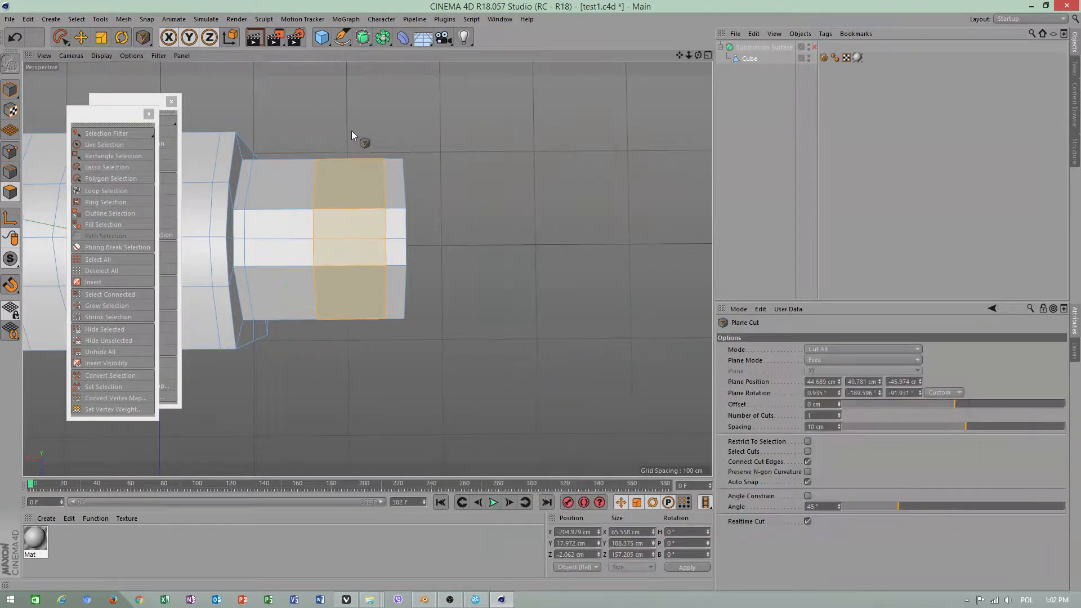
pyautogui.moveTo(351, 131); pyautogui.dragTo(334, 262)
pyautogui.moveTo(379, 320); pyautogui.dragTo(408, 320)
pyautogui.keyDown('alt'); pyautogui.moveTo(486, 430); pyautogui.dragTo(423, 377); pyautogui.keyUp('alt')
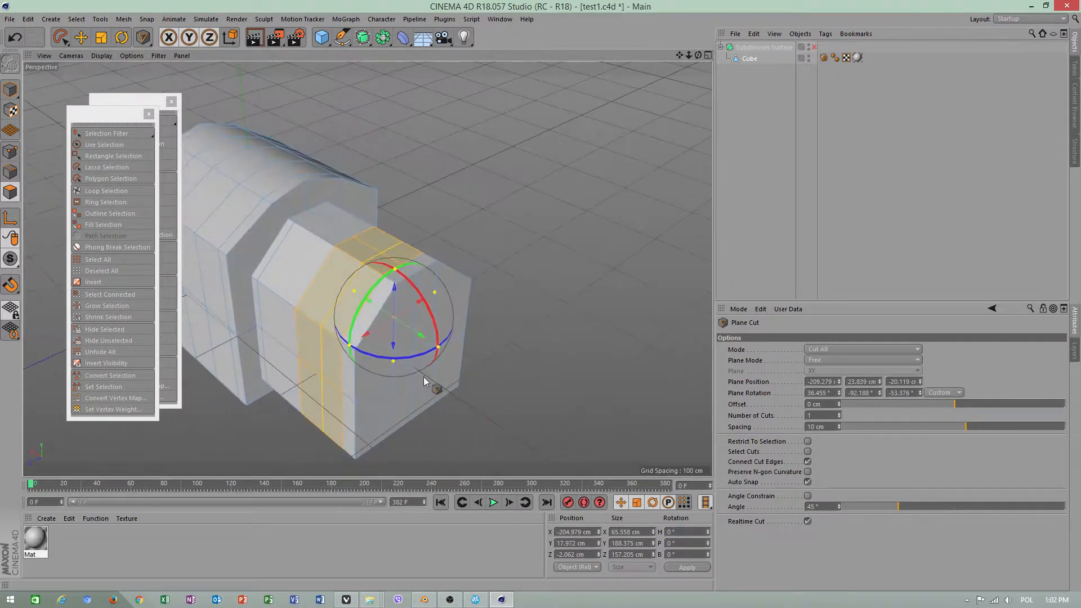
pyautogui.moveTo(409, 325)
pyautogui.mouseDown()
pyautogui.moveTo(356, 302)
pyautogui.moveTo(475, 383)
pyautogui.moveTo(414, 362)
pyautogui.mouseUp()
pyautogui.press('space')
pyautogui.press('e')
# In point mode, make a Line Cut across the smaller block's end face between its two outer points at the base of the slopes
pyautogui.click(424, 325)
pyautogui.scroll(3, 415, 363)
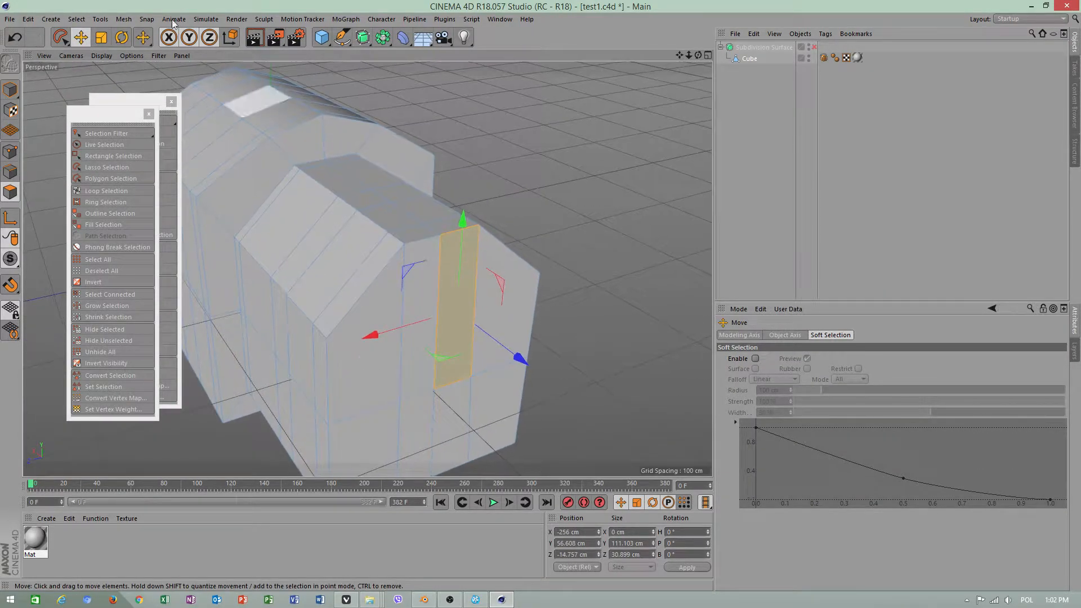
pyautogui.click(15, 145)
pyautogui.rightClick(565, 188)
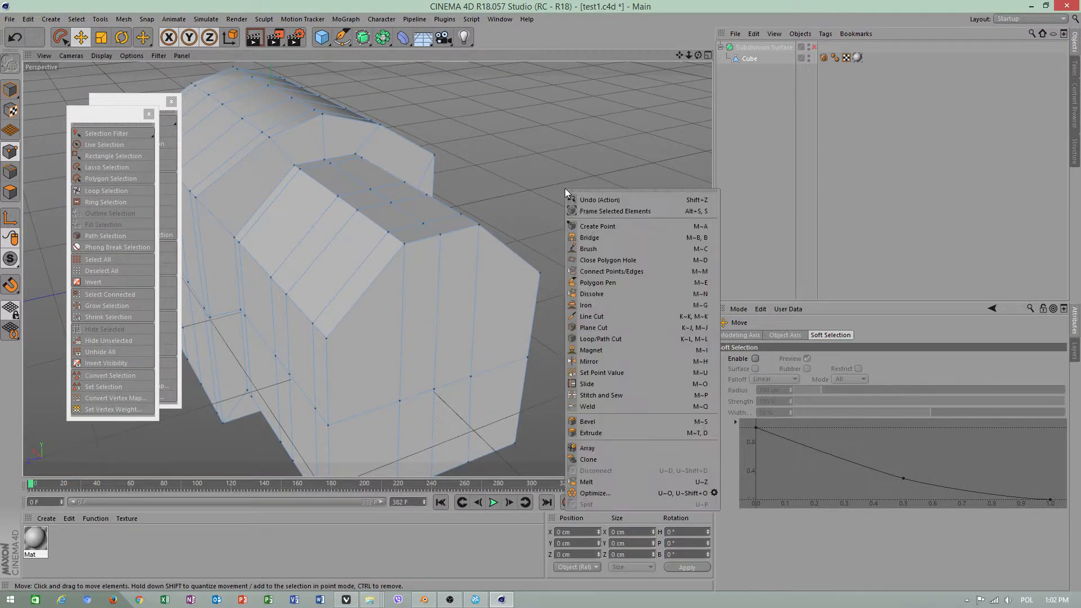
pyautogui.click(597, 318)
pyautogui.click(325, 340)
pyautogui.click(541, 275)
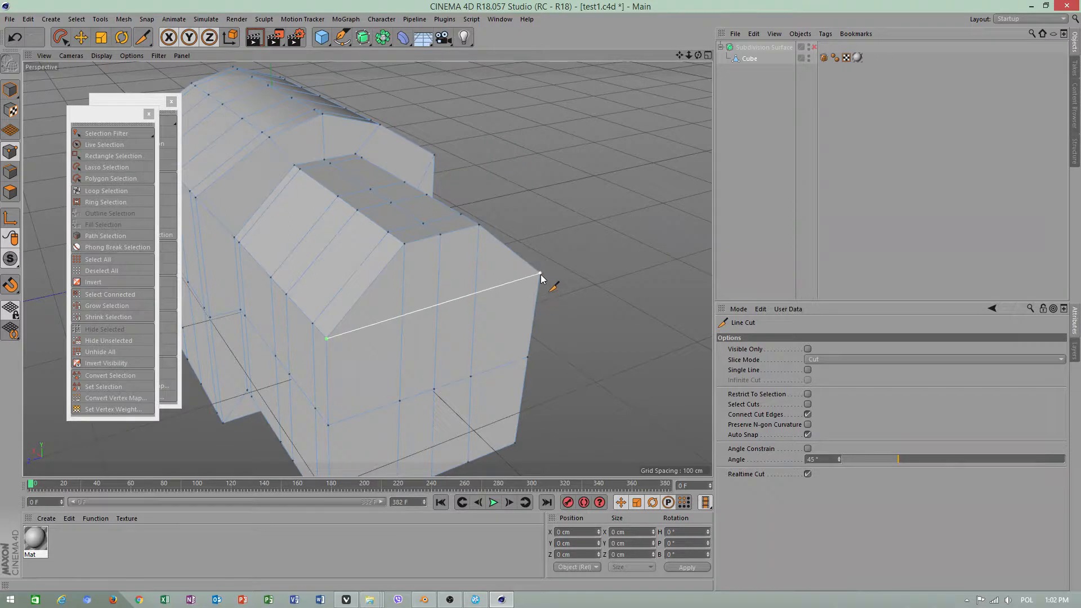
pyautogui.press('space')
# In polygon mode, select the two middle polygons below the new cut on the end face and extrude them outward about 90 cm
pyautogui.click(83, 37)
pyautogui.keyDown('alt'); pyautogui.moveTo(461, 348); pyautogui.dragTo(479, 289, button='middle'); pyautogui.keyUp('alt')
pyautogui.click(10, 193)
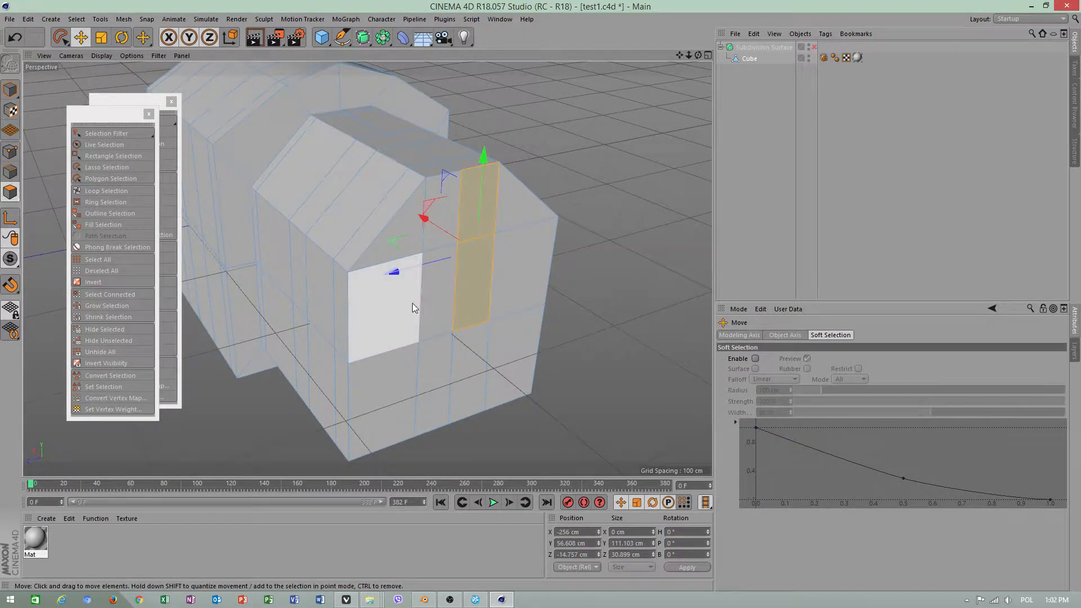
pyautogui.click(442, 293)
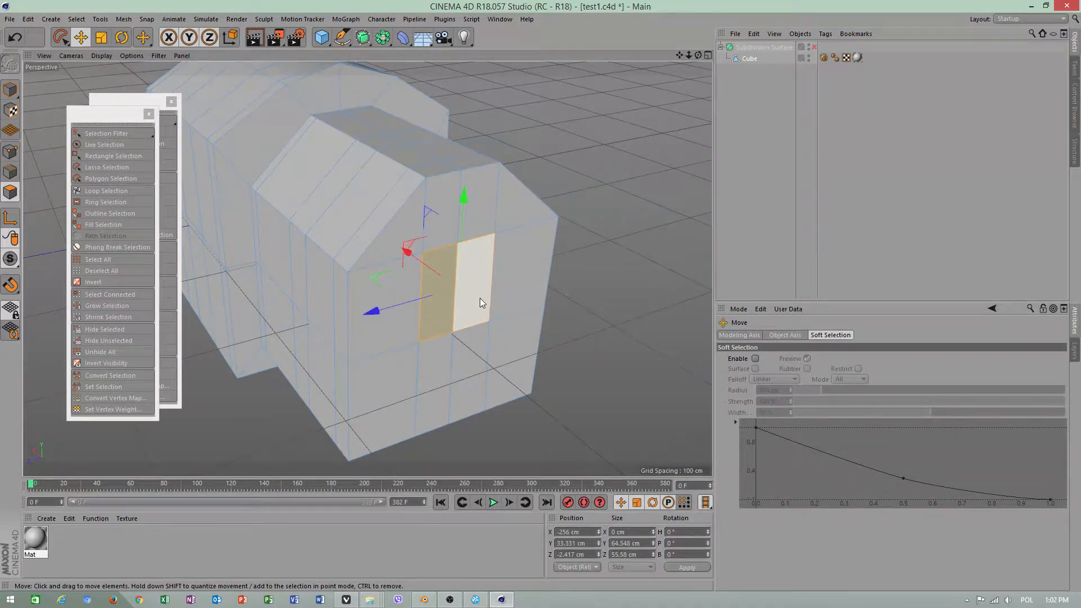
pyautogui.rightClick(480, 298)
pyautogui.click(507, 343)
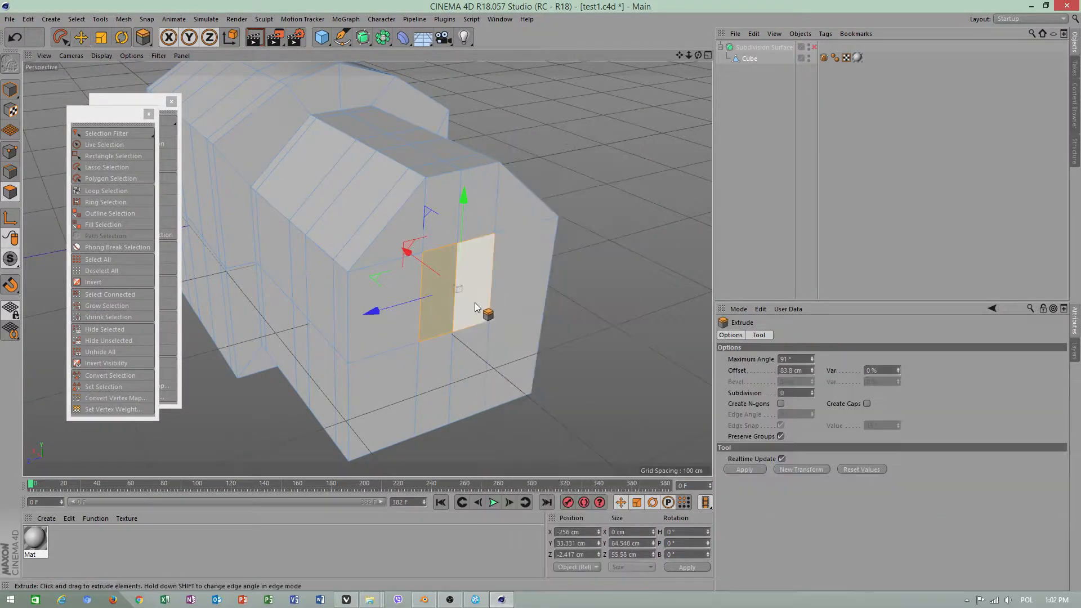
pyautogui.moveTo(475, 302); pyautogui.dragTo(555, 324)
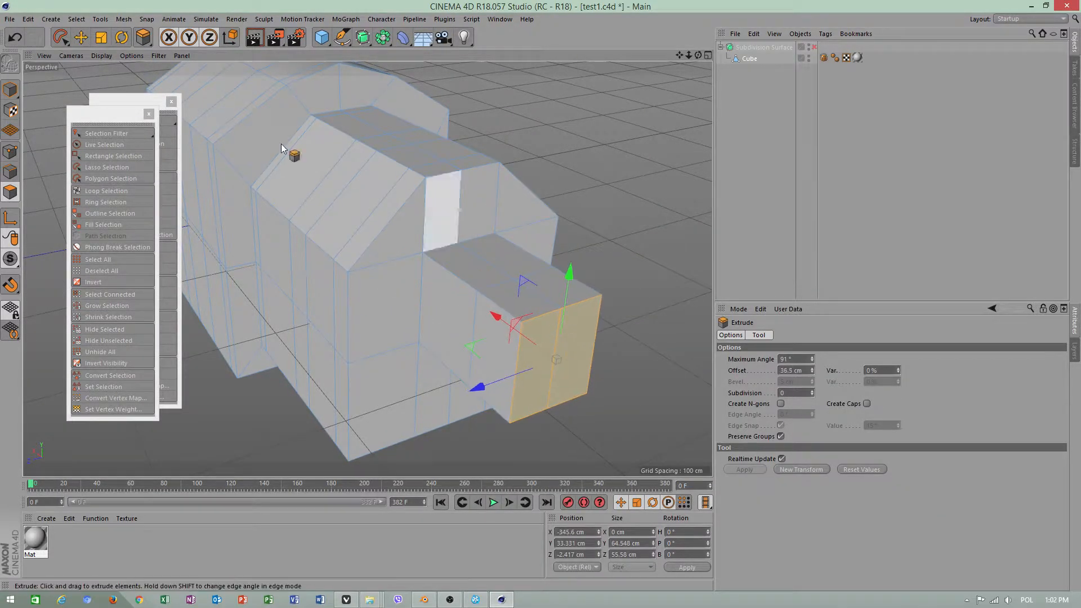
# Inset the extruded end polygons with Extrude Inner and pull the inner polygons outward along the X axis into a narrower projection
pyautogui.click(81, 38)
pyautogui.rightClick(570, 355)
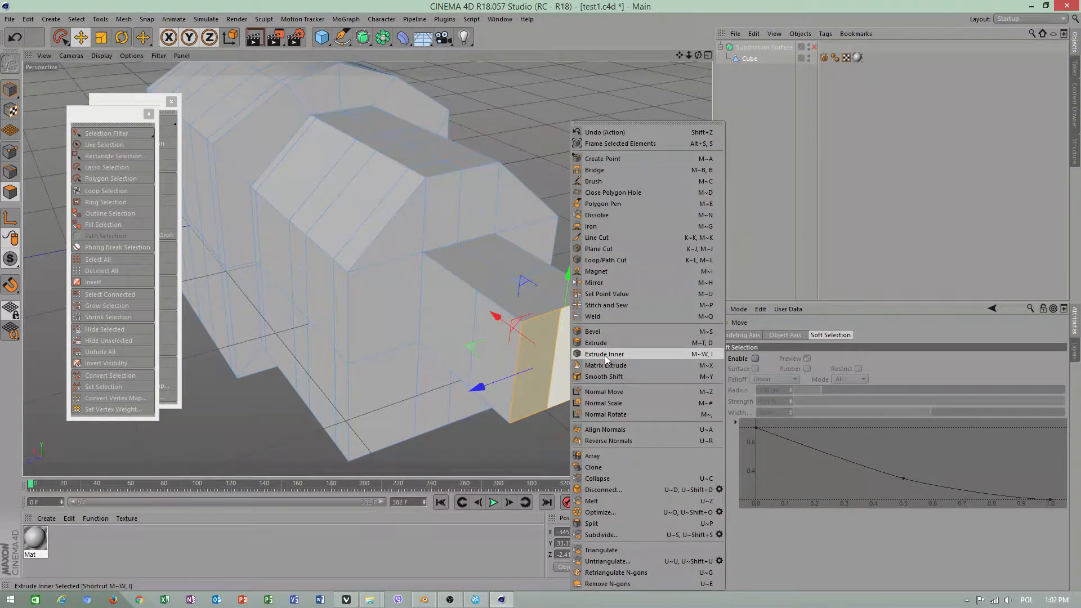
pyautogui.click(603, 354)
pyautogui.moveTo(589, 360)
pyautogui.mouseDown()
pyautogui.moveTo(557, 359)
pyautogui.moveTo(589, 362)
pyautogui.mouseUp()
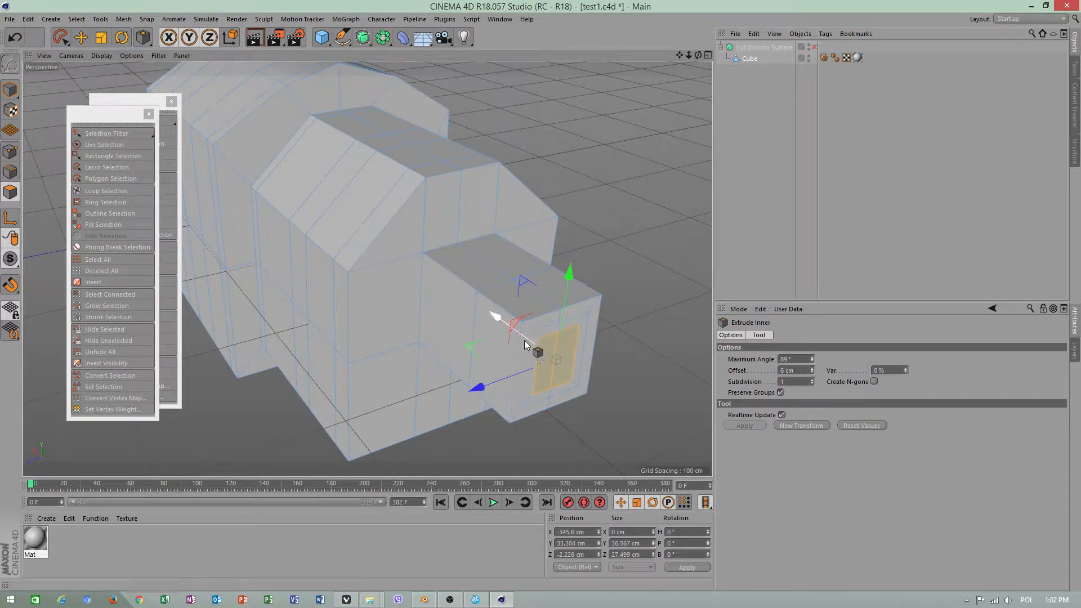
pyautogui.keyDown('ctrl'); pyautogui.moveTo(521, 340); pyautogui.dragTo(605, 434); pyautogui.keyUp('ctrl')
# In edge mode, select the middle vertical edge of the projection's end face and move it outward about 13 cm
pyautogui.keyDown('alt'); pyautogui.moveTo(589, 349); pyautogui.dragTo(528, 313, button='middle'); pyautogui.keyUp('alt')
pyautogui.click(81, 37)
pyautogui.click(10, 172)
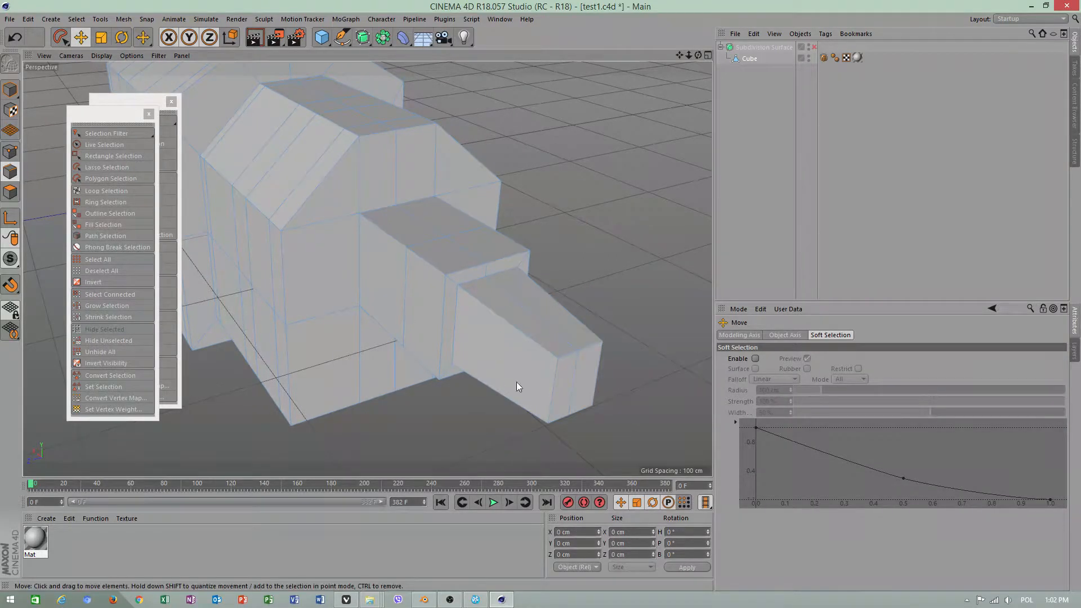
pyautogui.click(571, 378)
pyautogui.moveTo(596, 398); pyautogui.dragTo(632, 427)
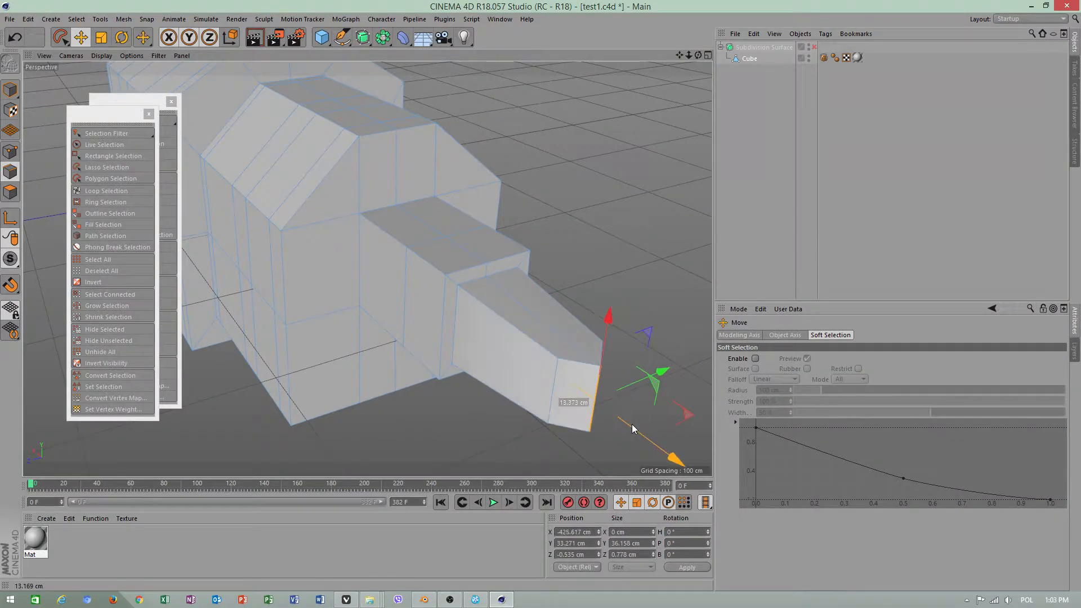
# Make a Line Cut across the upper face of the projection's tip between its two corner points
pyautogui.keyDown('alt'); pyautogui.moveTo(478, 309); pyautogui.dragTo(621, 283); pyautogui.keyUp('alt')
pyautogui.click(621, 283)
pyautogui.rightClick(621, 283)
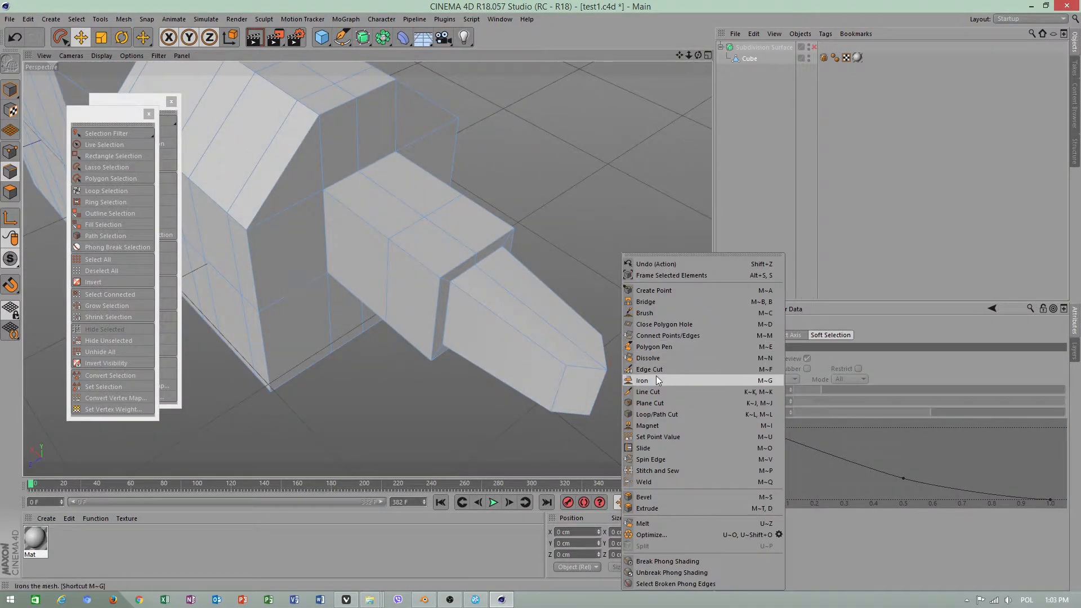
pyautogui.click(656, 396)
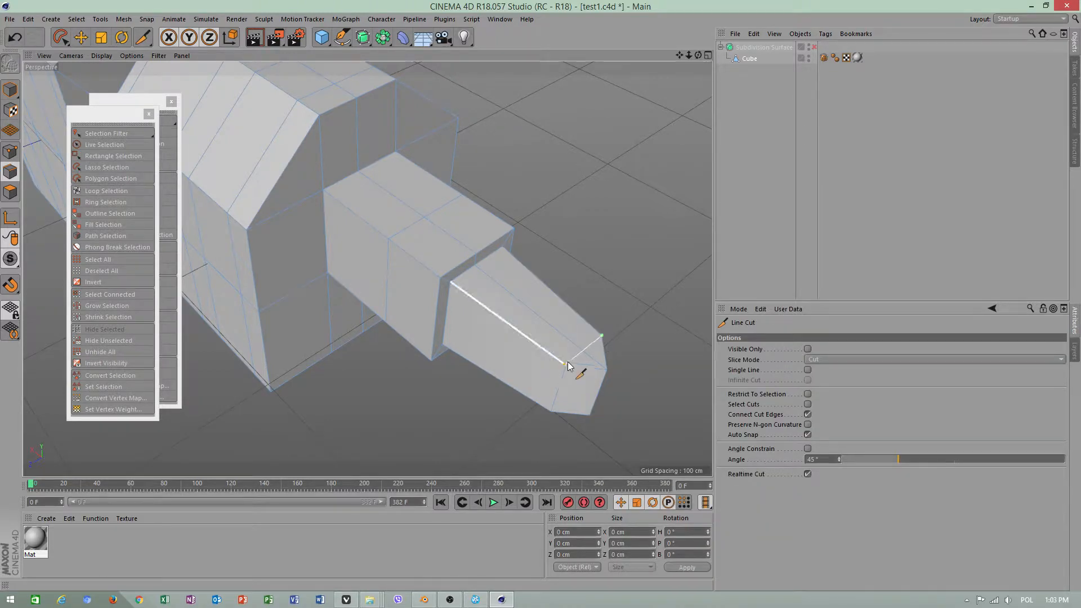
pyautogui.press('8')
# Make a matching Line Cut between the corner points on the underside of the projection's tip
pyautogui.keyDown('alt'); pyautogui.moveTo(543, 416); pyautogui.dragTo(593, 292); pyautogui.keyUp('alt')
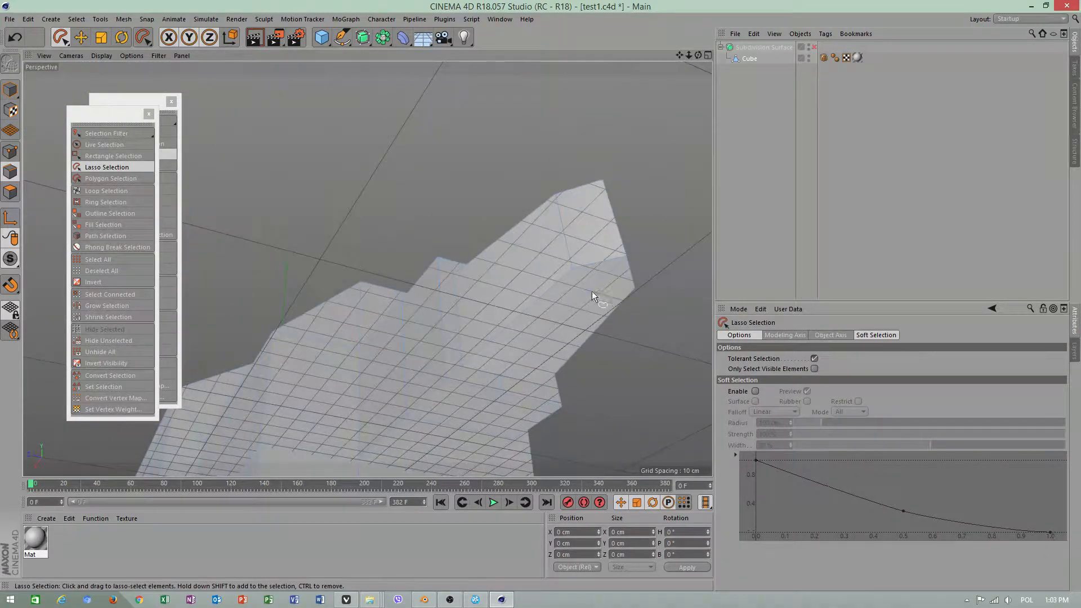
pyautogui.rightClick(651, 308)
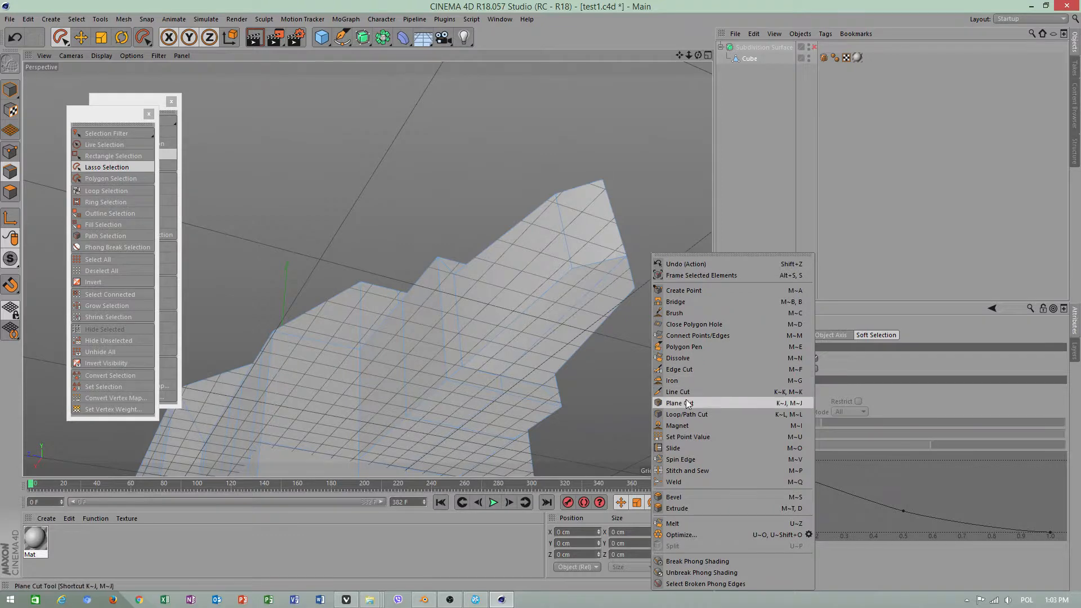
pyautogui.click(684, 393)
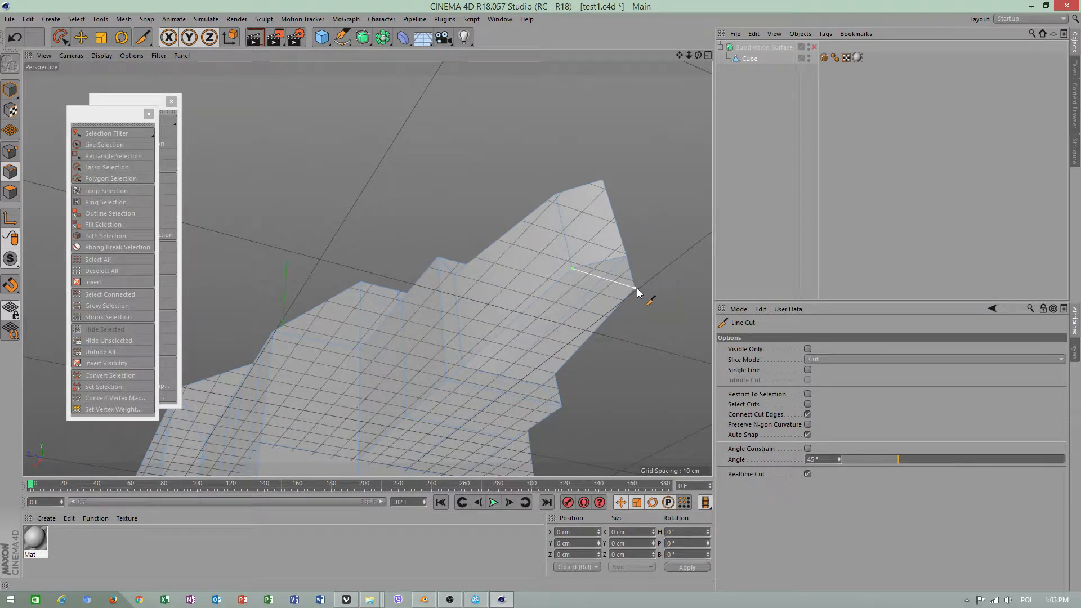
pyautogui.press('8')
# Move the projection's front vertical edge further outward to about X -464 cm to lengthen the tip
pyautogui.moveTo(636, 294)
pyautogui.keyDown('alt'); pyautogui.mouseDown()
pyautogui.moveTo(574, 180)
pyautogui.moveTo(574, 269)
pyautogui.moveTo(579, 231)
pyautogui.moveTo(511, 194)
pyautogui.mouseUp(); pyautogui.keyUp('alt')
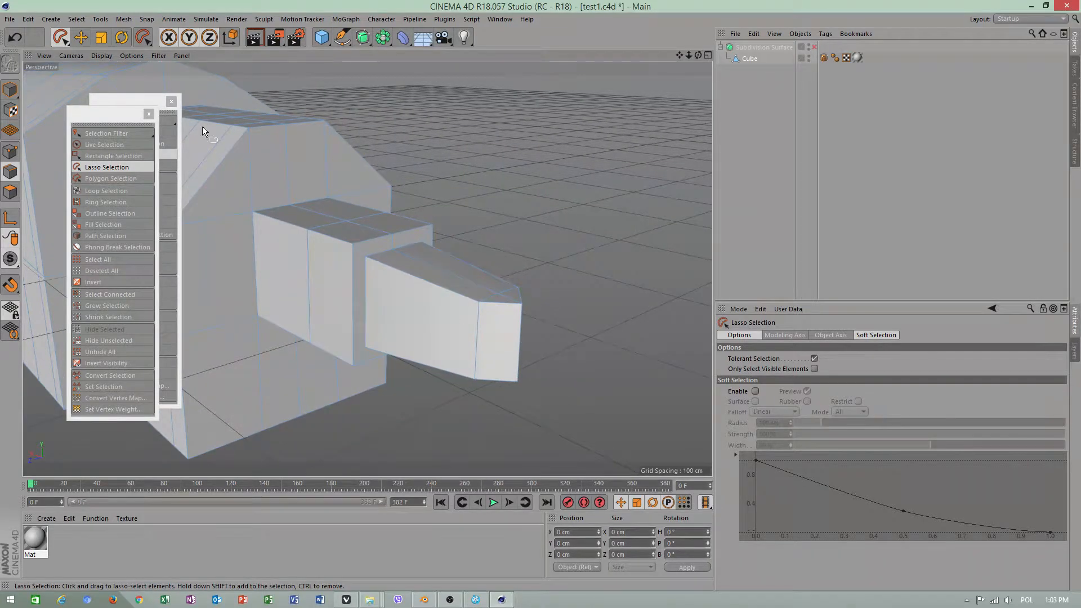
pyautogui.press('e')
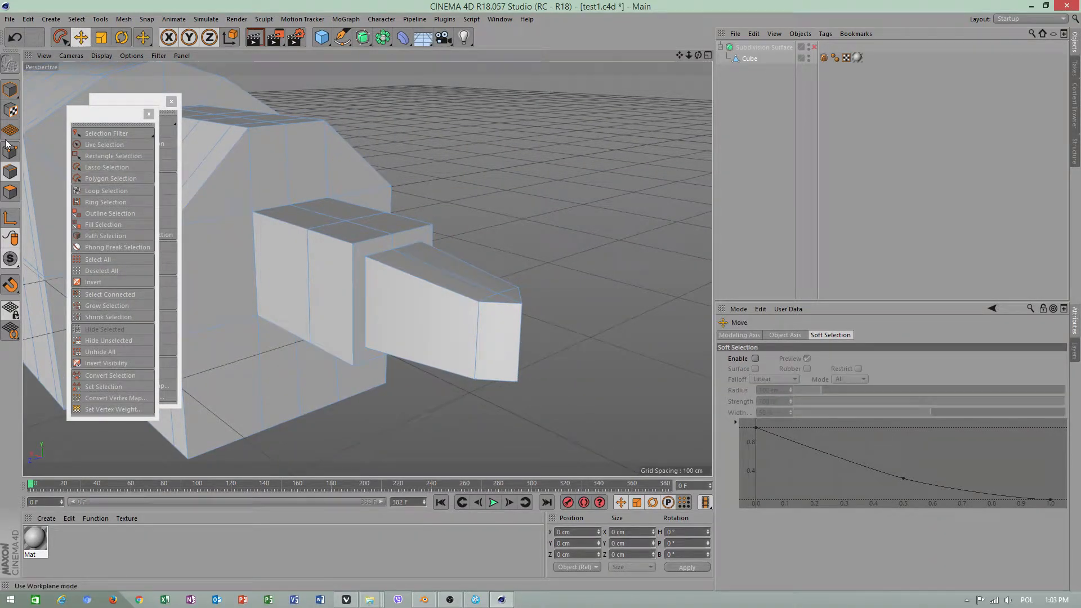
pyautogui.click(524, 332)
pyautogui.moveTo(543, 350); pyautogui.dragTo(633, 407)
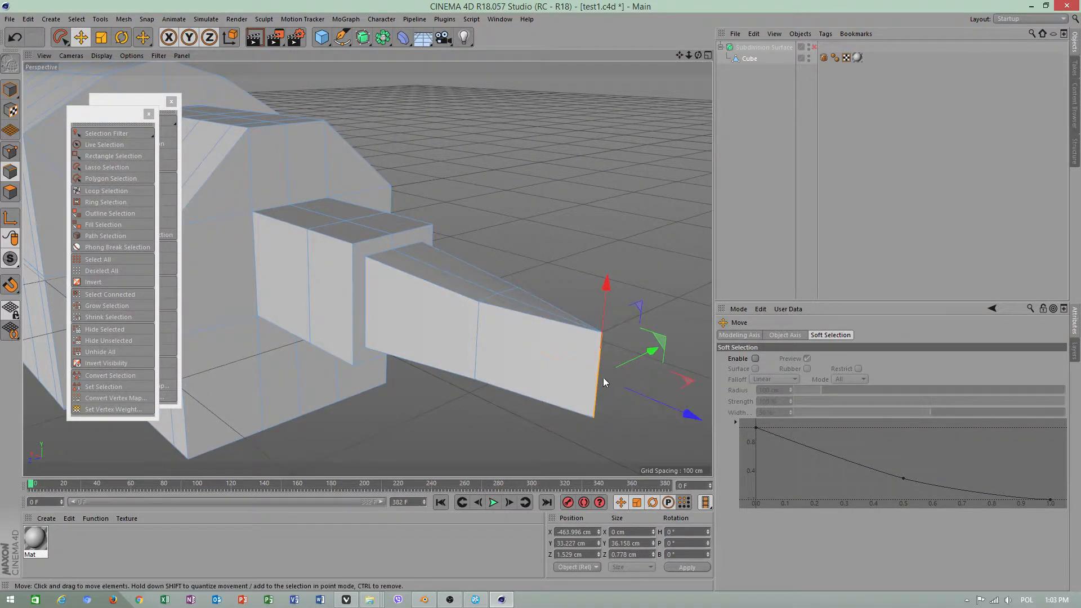
# Look for the Collapse command and open the mesh Commands list as a floating palette
pyautogui.rightClick(560, 222)
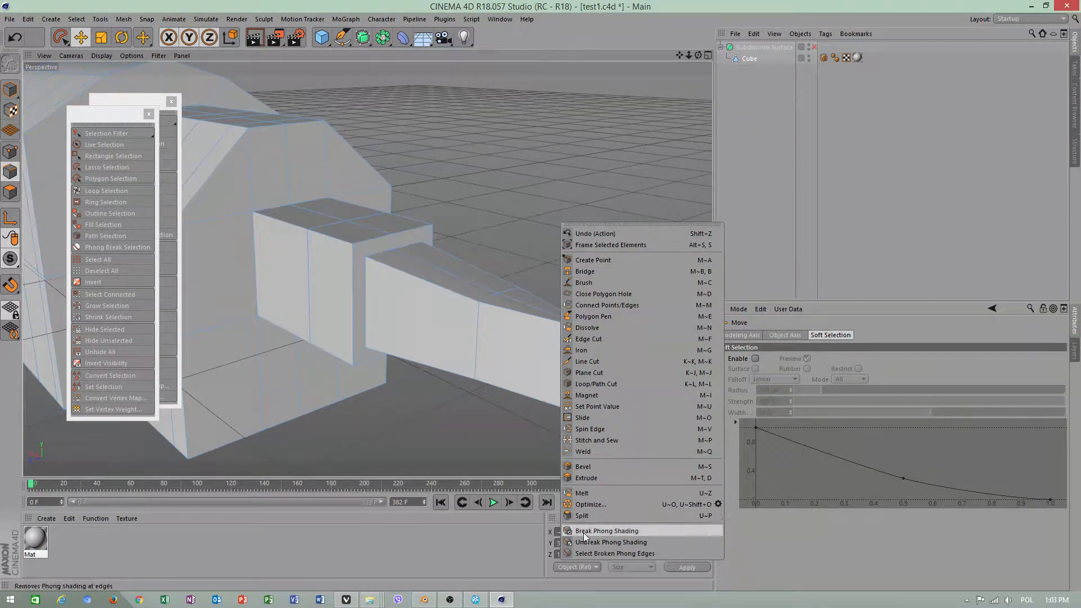
pyautogui.click(123, 19)
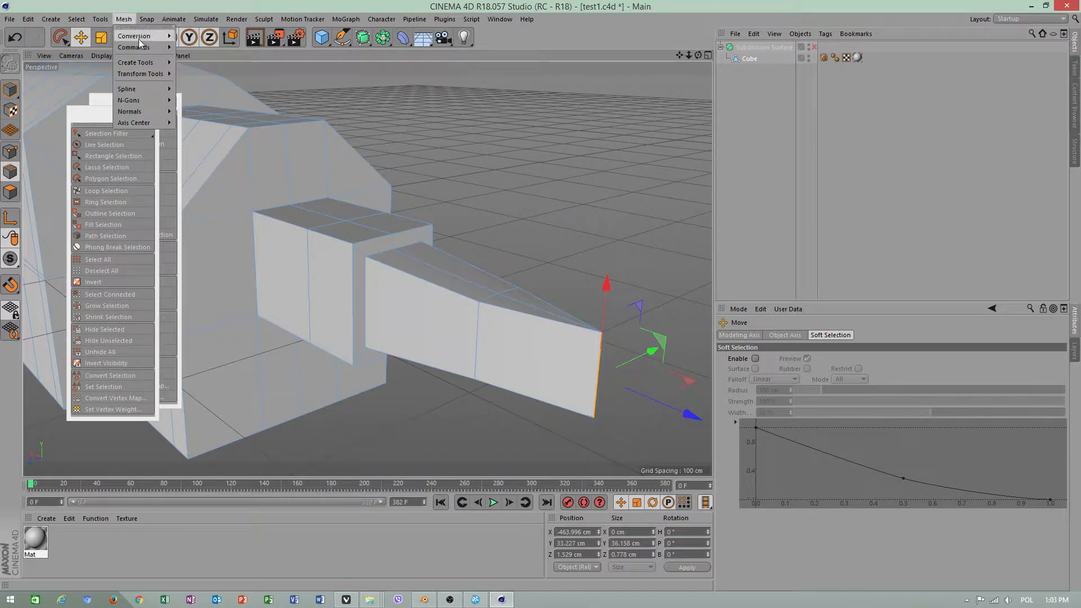
pyautogui.moveTo(147, 47)
pyautogui.click(190, 46)
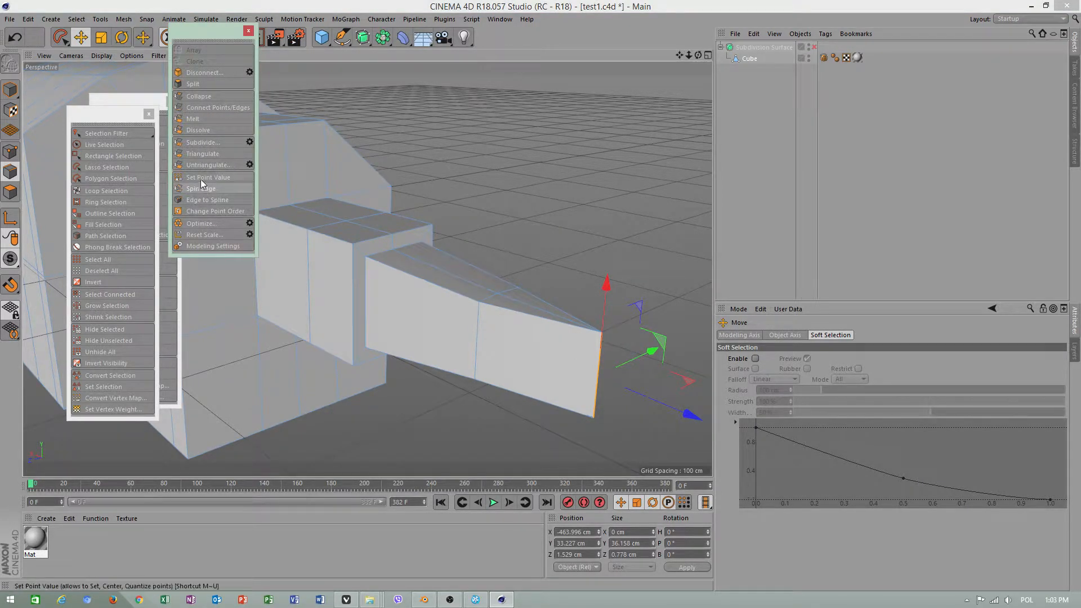
pyautogui.click(123, 19)
pyautogui.moveTo(137, 46)
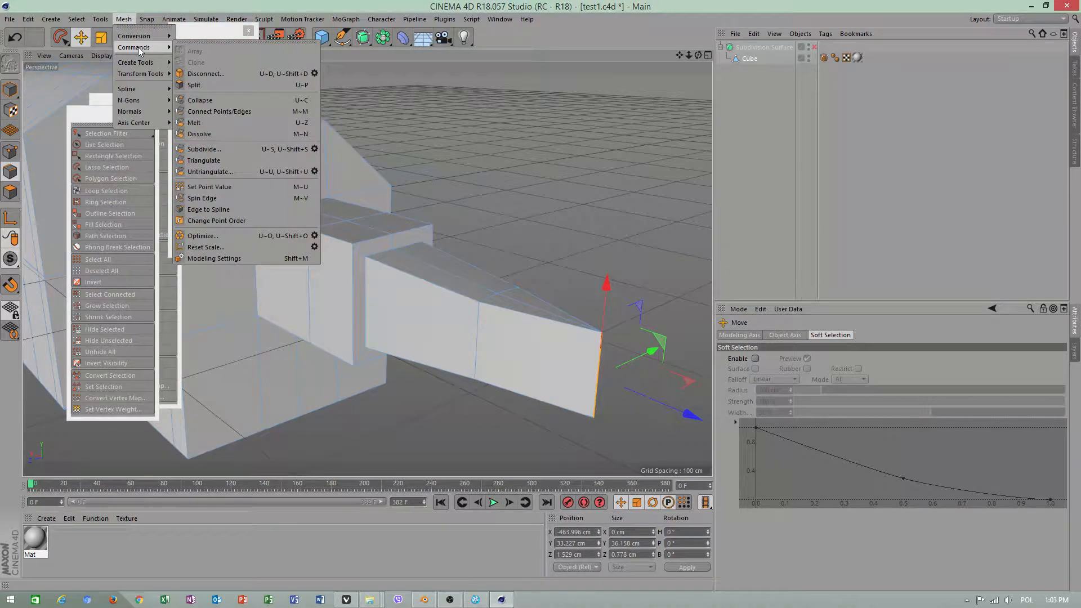
pyautogui.moveTo(153, 65)
pyautogui.click(238, 43)
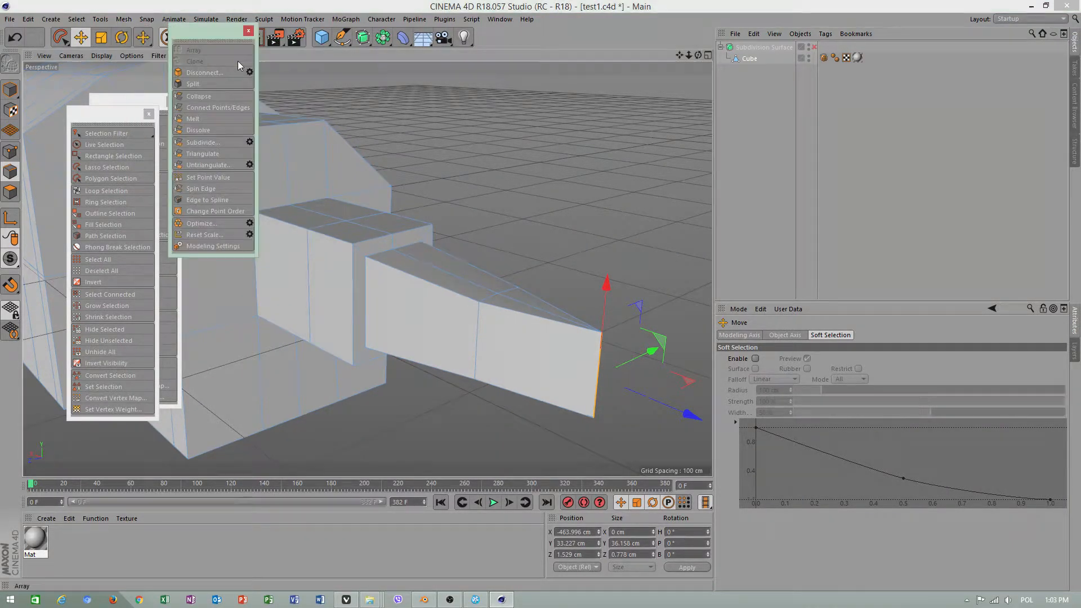
# Collapse the projection's front vertical edge into a single point and move one floating commands palette aside
pyautogui.click(206, 98)
pyautogui.click(600, 373)
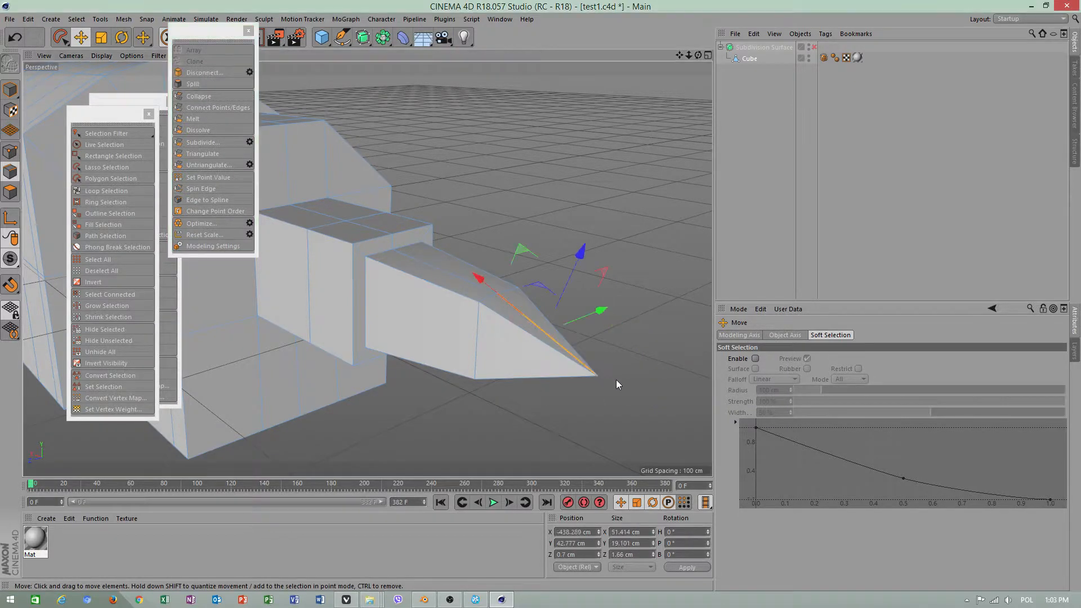
pyautogui.click(652, 205)
pyautogui.moveTo(235, 33); pyautogui.dragTo(553, 63)
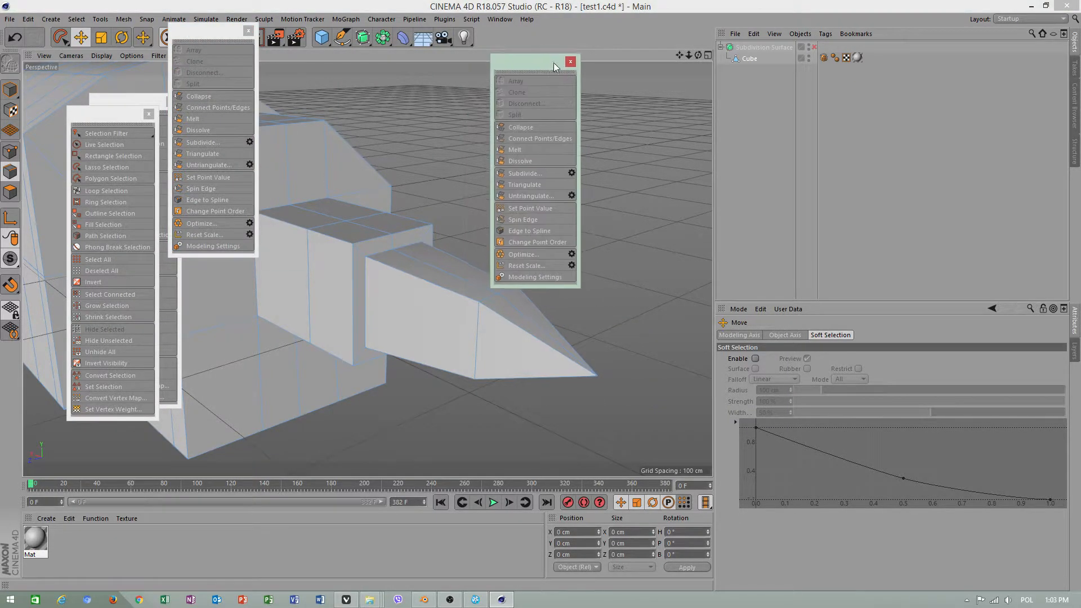
# Enable the Subdivision Surface and select several lengthwise edges around the smoothed pointed tip
pyautogui.click(815, 46)
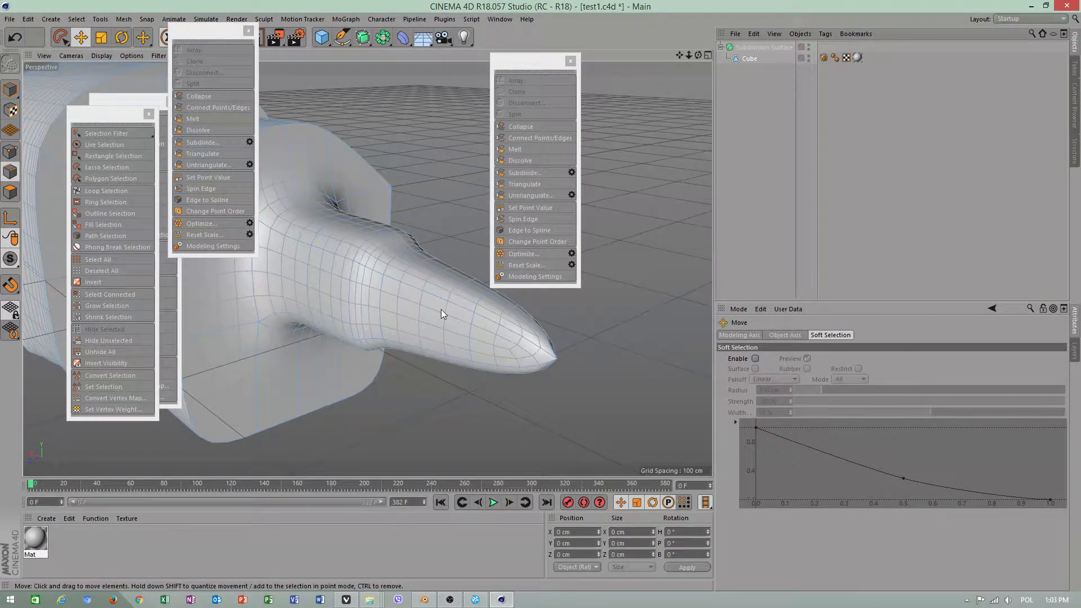
pyautogui.keyDown('alt'); pyautogui.moveTo(383, 256); pyautogui.dragTo(421, 437); pyautogui.keyUp('alt')
pyautogui.click(421, 303)
pyautogui.click(525, 304)
pyautogui.keyDown('shift'); pyautogui.click(410, 428); pyautogui.keyUp('shift')
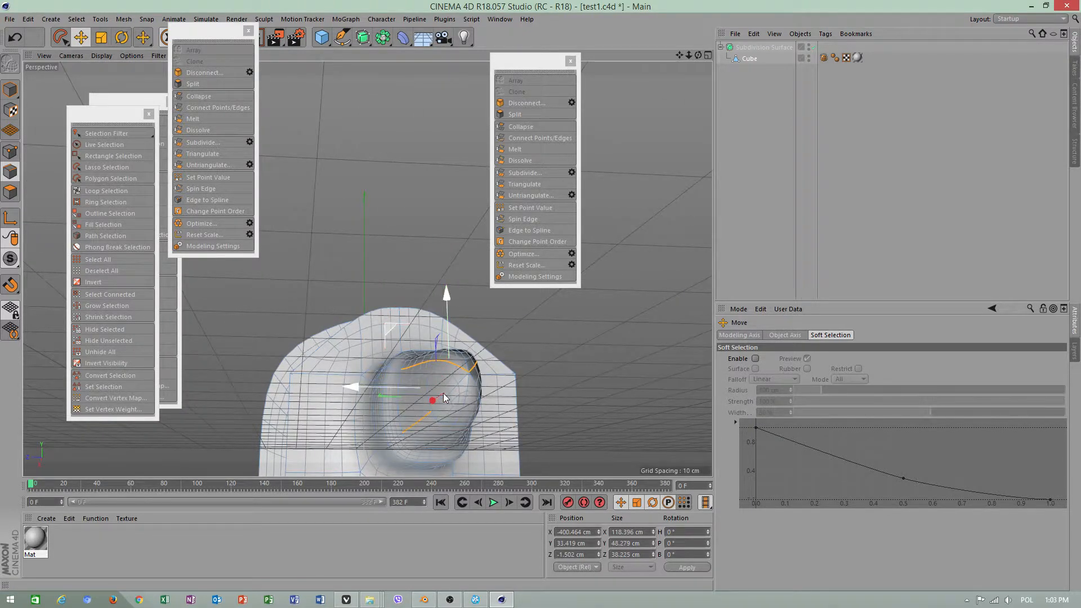
pyautogui.keyDown('alt'); pyautogui.moveTo(525, 438); pyautogui.dragTo(410, 372); pyautogui.keyUp('alt')
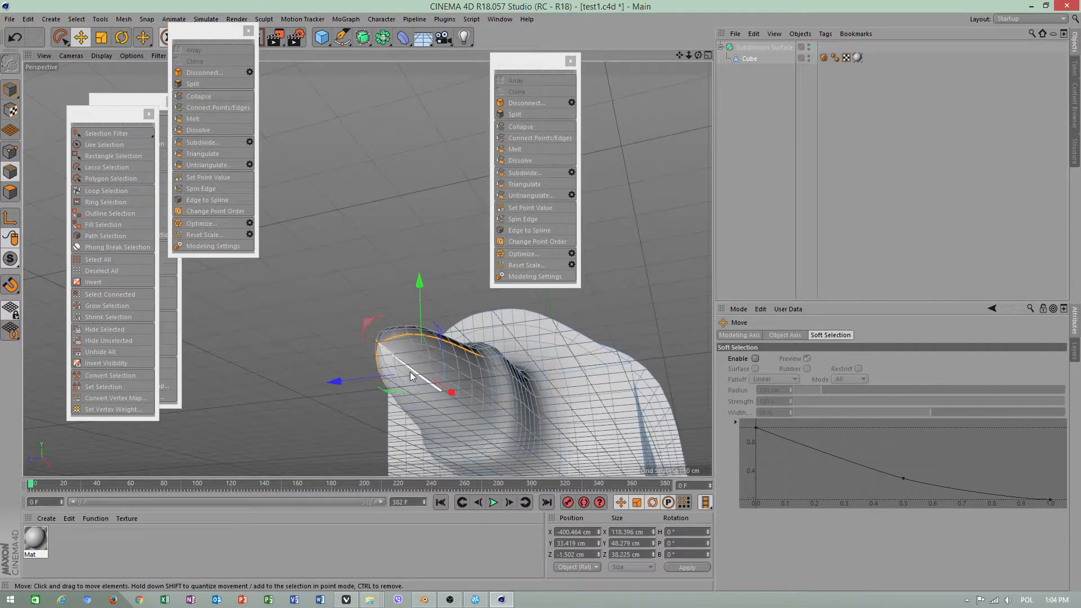
pyautogui.keyDown('shift'); pyautogui.click(479, 422); pyautogui.keyUp('shift')
pyautogui.keyDown('alt'); pyautogui.moveTo(509, 457); pyautogui.dragTo(549, 383); pyautogui.keyUp('alt')
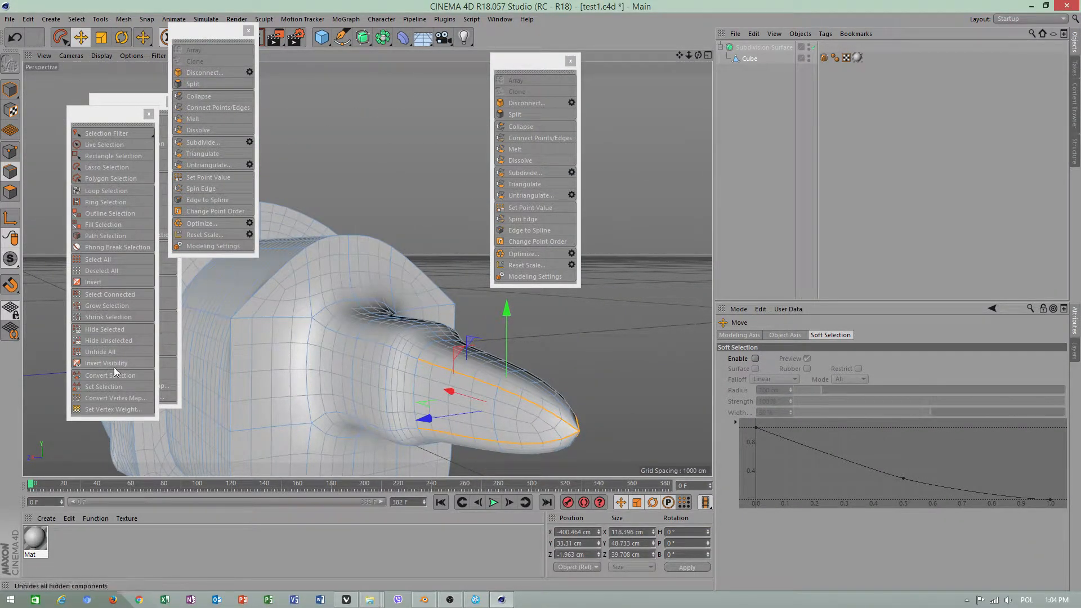
# Move the front selection palette aside and close the duplicate mesh commands palette
pyautogui.moveTo(130, 113); pyautogui.dragTo(55, 131)
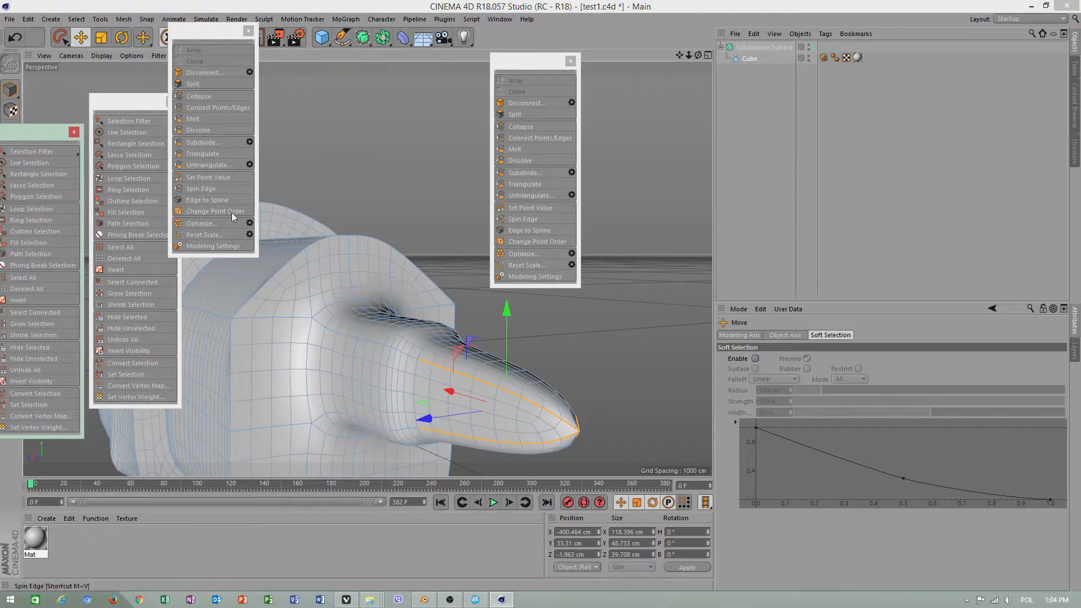
pyautogui.click(249, 30)
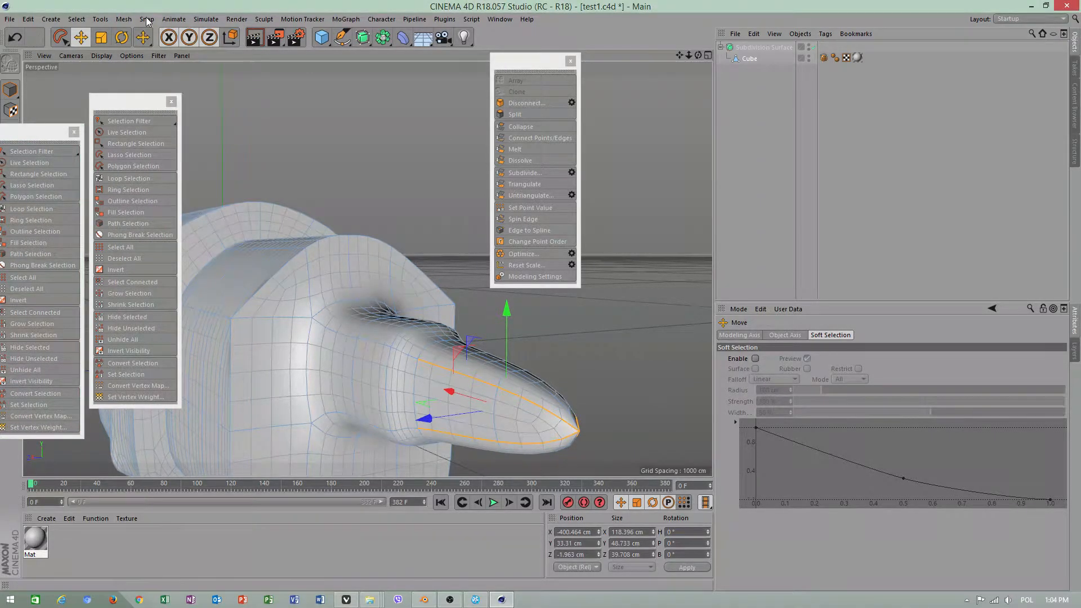
# Adjust the smoothing sharpness of the selected lengthwise tip edges with the Weight Subdivision Surface tool
pyautogui.click(133, 19)
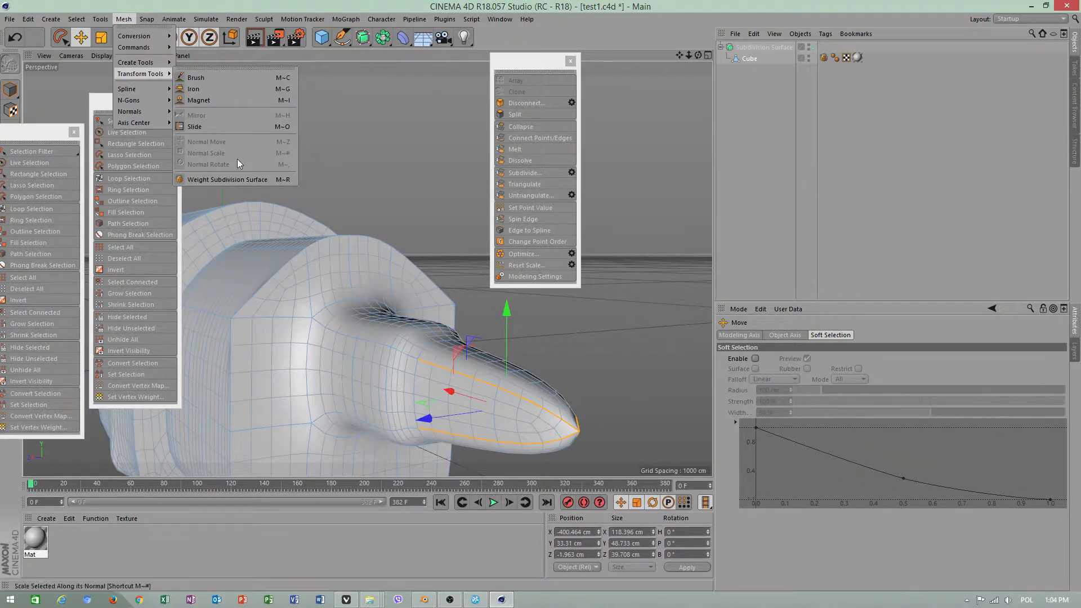
pyautogui.click(233, 178)
pyautogui.moveTo(360, 293); pyautogui.dragTo(242, 279)
# Select the edges running around the base of the pointed tip with the Move tool
pyautogui.click(81, 37)
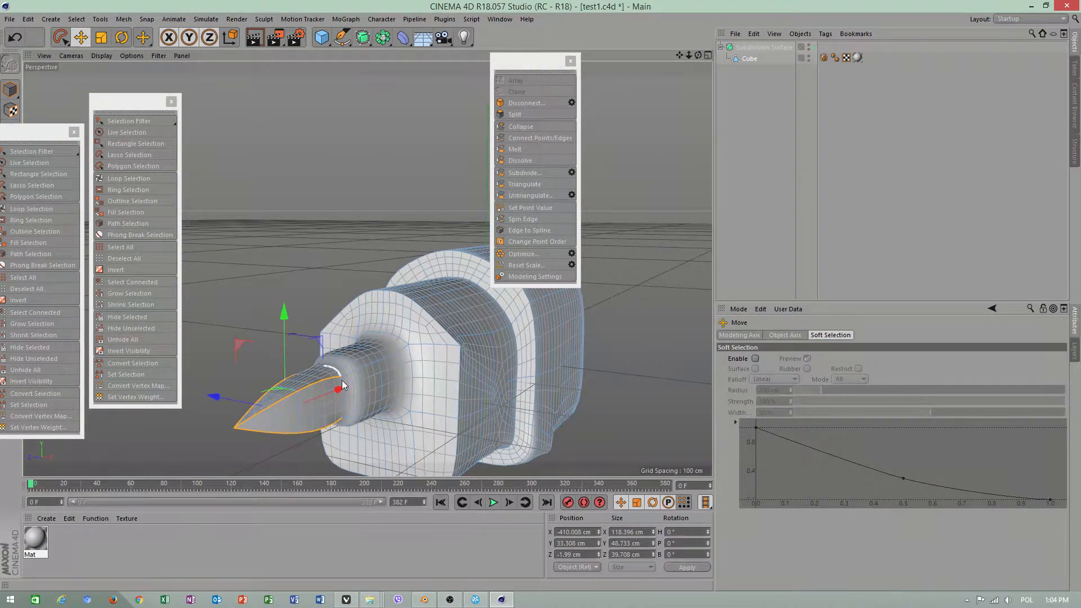
pyautogui.click(337, 376)
pyautogui.keyDown('alt'); pyautogui.moveTo(335, 377); pyautogui.dragTo(462, 380); pyautogui.keyUp('alt')
pyautogui.keyDown('shift'); pyautogui.click(306, 327); pyautogui.keyUp('shift')
pyautogui.keyDown('shift'); pyautogui.click(378, 327); pyautogui.keyUp('shift')
pyautogui.keyDown('shift'); pyautogui.click(383, 326); pyautogui.keyUp('shift')
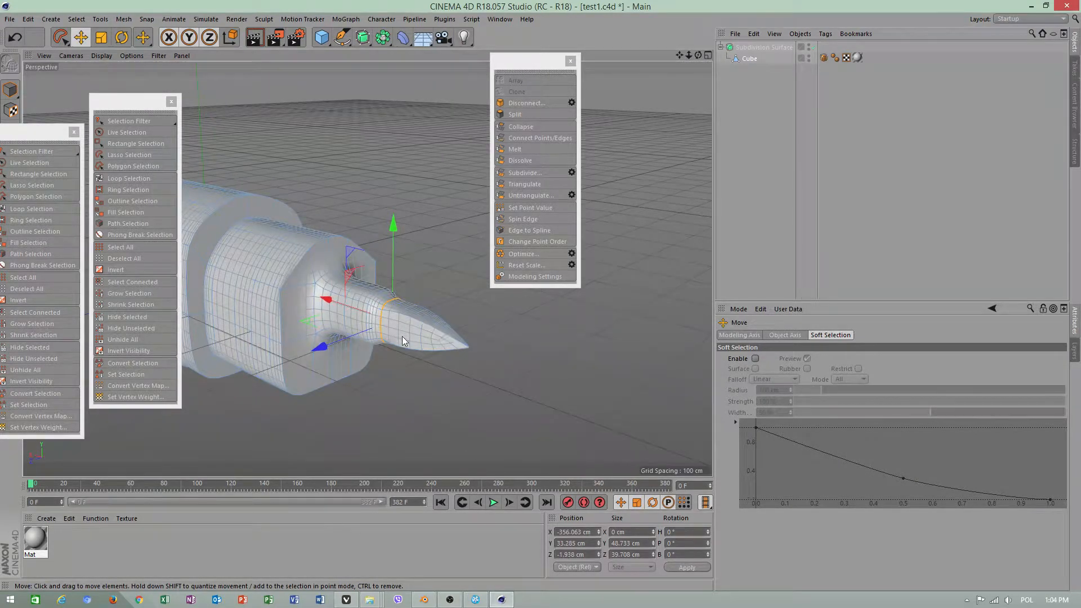
# Sharpen the selected edges around the tip's base interactively with Weight Subdivision Surface
pyautogui.keyDown('alt'); pyautogui.moveTo(402, 337); pyautogui.dragTo(771, 107); pyautogui.keyUp('alt')
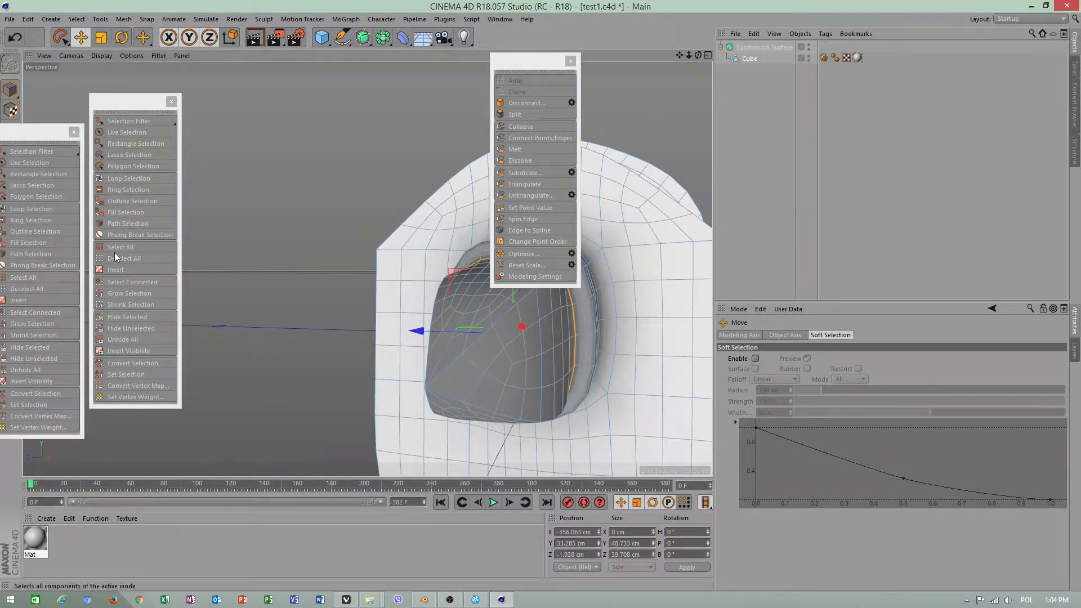
pyautogui.click(101, 19)
pyautogui.moveTo(140, 36)
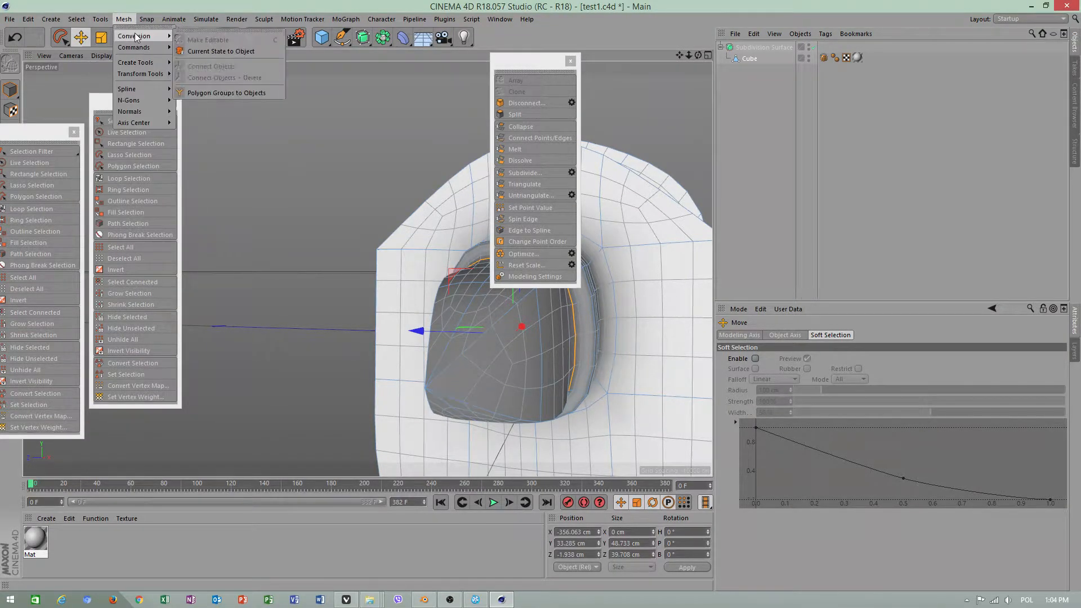
pyautogui.moveTo(148, 71)
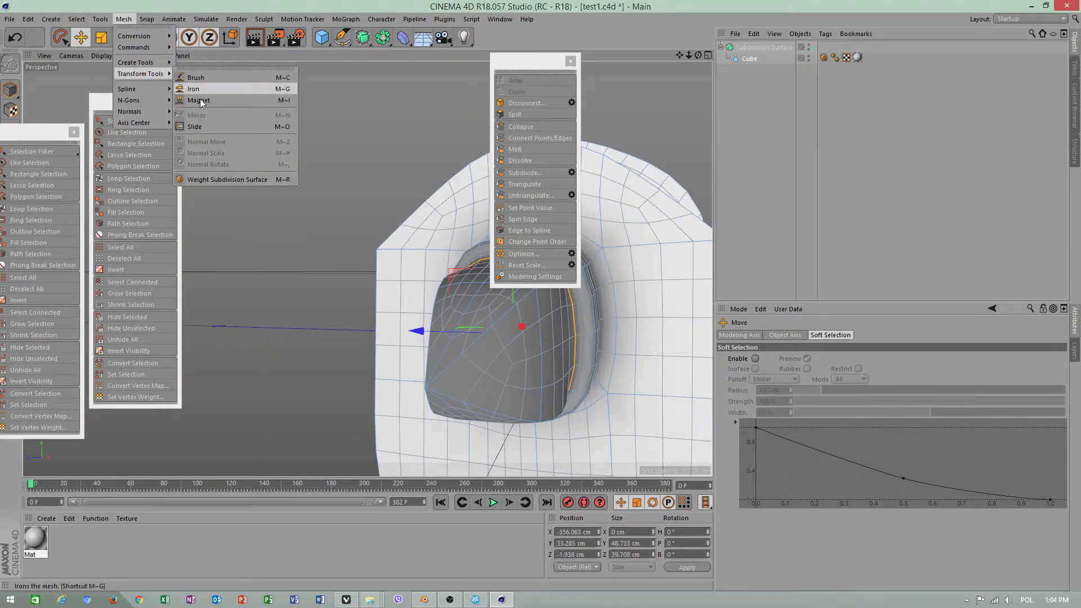
pyautogui.click(197, 178)
pyautogui.moveTo(570, 358); pyautogui.dragTo(608, 358)
pyautogui.keyDown('alt'); pyautogui.moveTo(341, 301); pyautogui.dragTo(425, 373); pyautogui.keyUp('alt')
pyautogui.moveTo(341, 137); pyautogui.dragTo(327, 136)
pyautogui.moveTo(372, 271)
pyautogui.mouseDown()
pyautogui.moveTo(385, 270)
pyautogui.moveTo(346, 270)
pyautogui.moveTo(357, 271)
pyautogui.mouseUp()
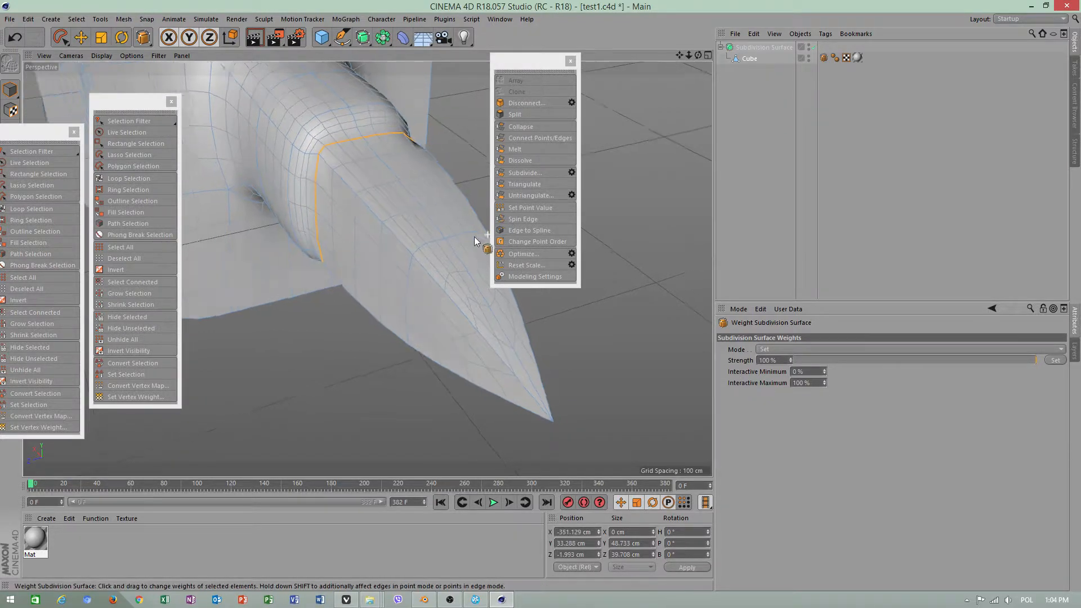
pyautogui.keyDown('alt'); pyautogui.moveTo(483, 242); pyautogui.dragTo(316, 214); pyautogui.keyUp('alt')
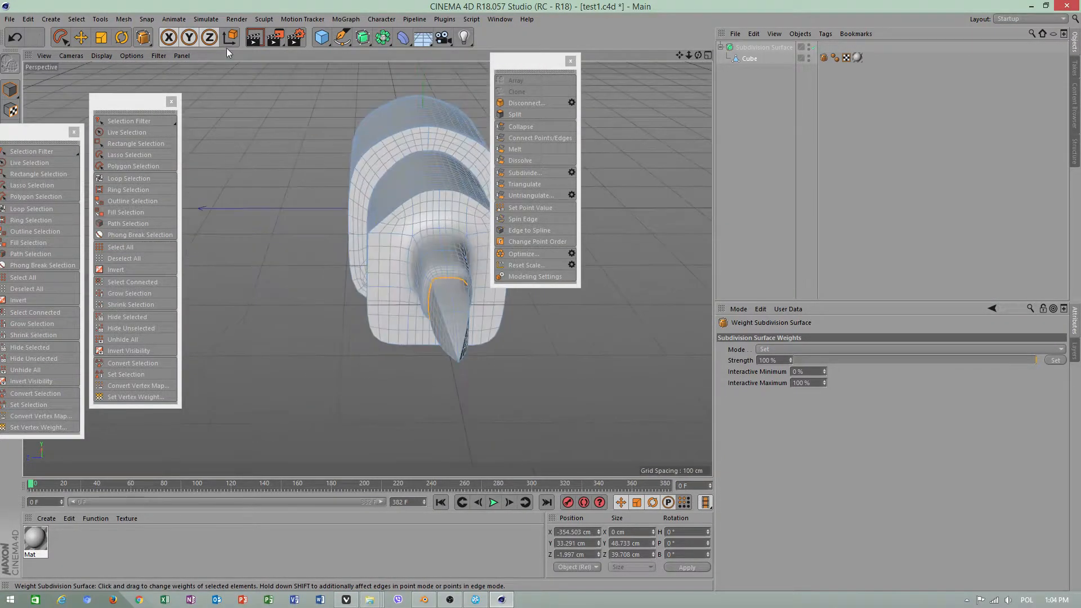
# Clear the edge selection and disable the Subdivision Surface to expose the unsmoothed block's underside
pyautogui.click(81, 37)
pyautogui.click(334, 136)
pyautogui.keyDown('alt'); pyautogui.moveTo(335, 136); pyautogui.dragTo(475, 319); pyautogui.keyUp('alt')
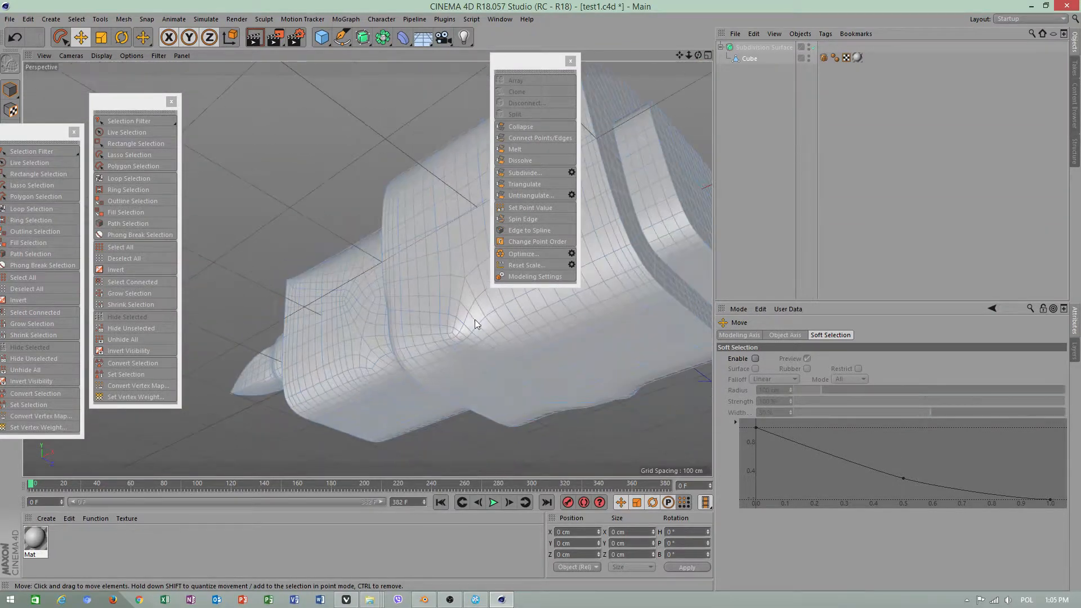
pyautogui.click(814, 47)
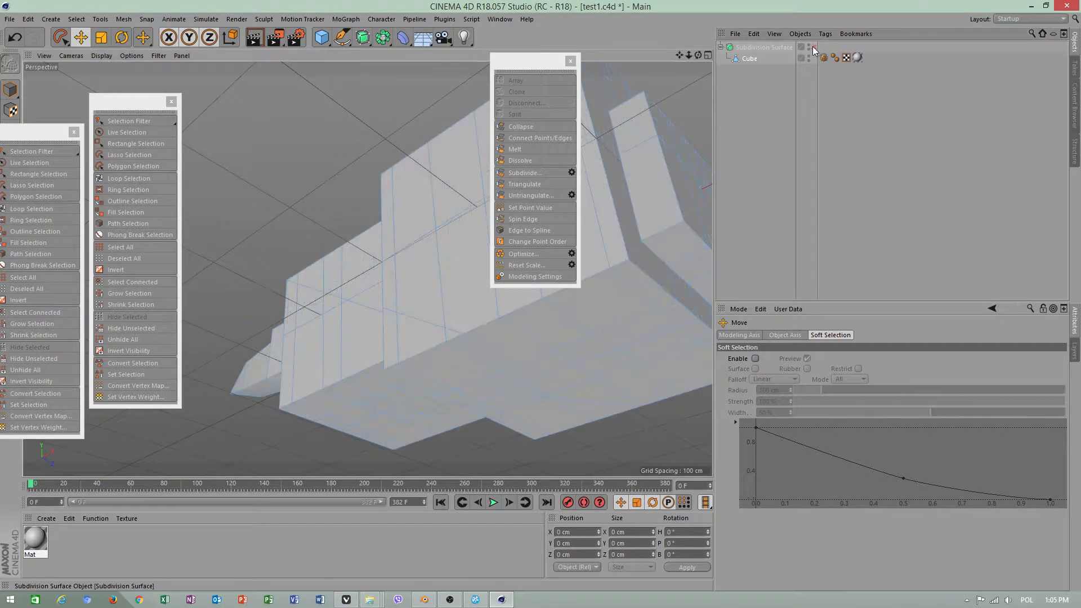
pyautogui.keyDown('alt'); pyautogui.moveTo(441, 343); pyautogui.dragTo(513, 366); pyautogui.keyUp('alt')
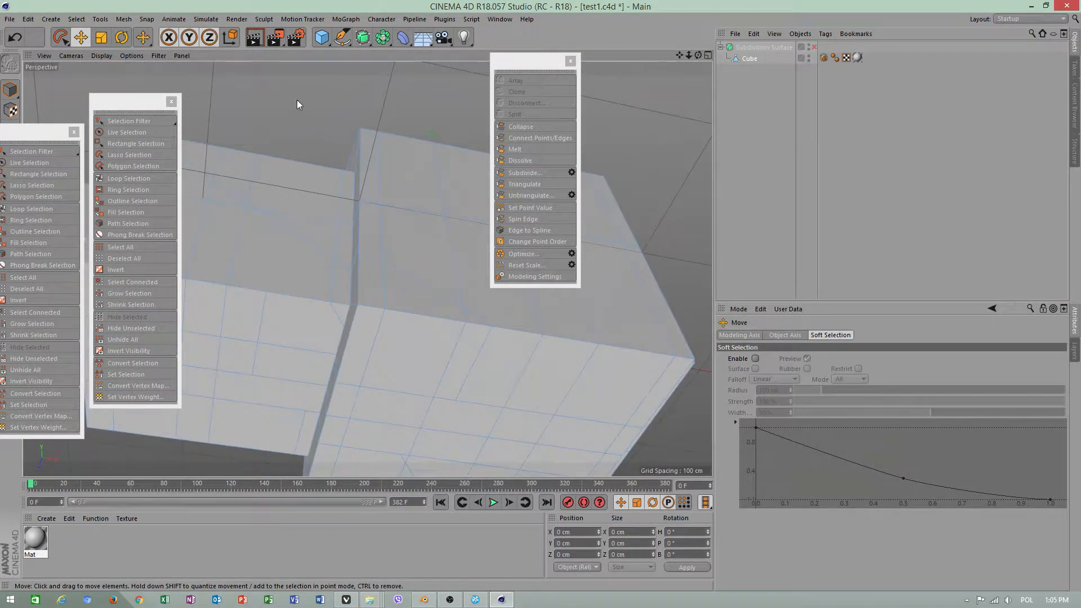
# Slide a short crosswise edge on the large block's underside, finishing with an offset of about -2.07 cm
pyautogui.rightClick(296, 101)
pyautogui.click(328, 295)
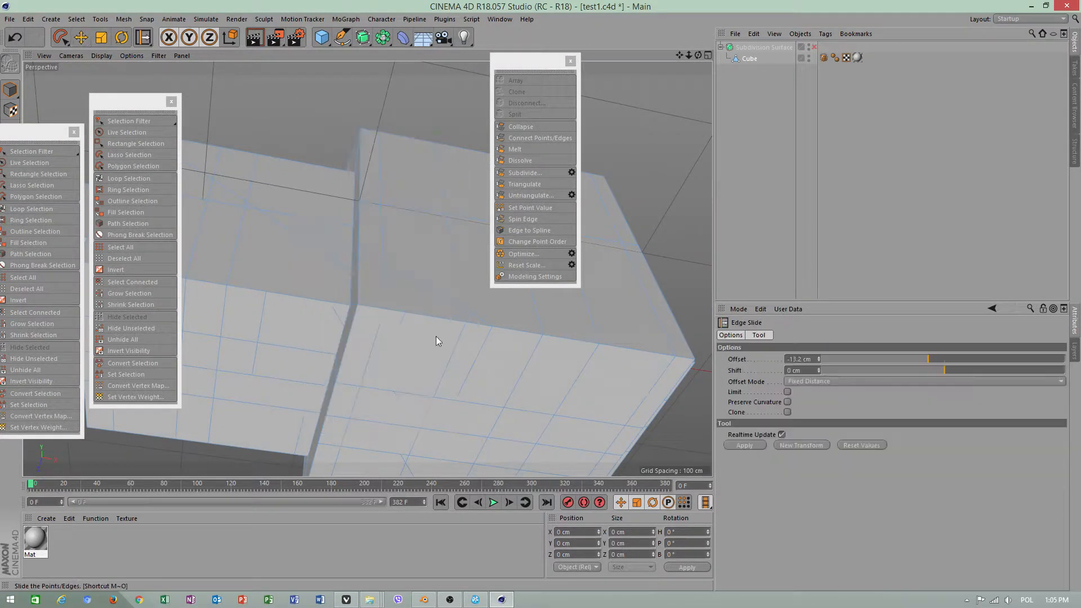
pyautogui.moveTo(473, 364)
pyautogui.mouseDown()
pyautogui.moveTo(455, 364)
pyautogui.moveTo(464, 379)
pyautogui.moveTo(460, 366)
pyautogui.mouseUp()
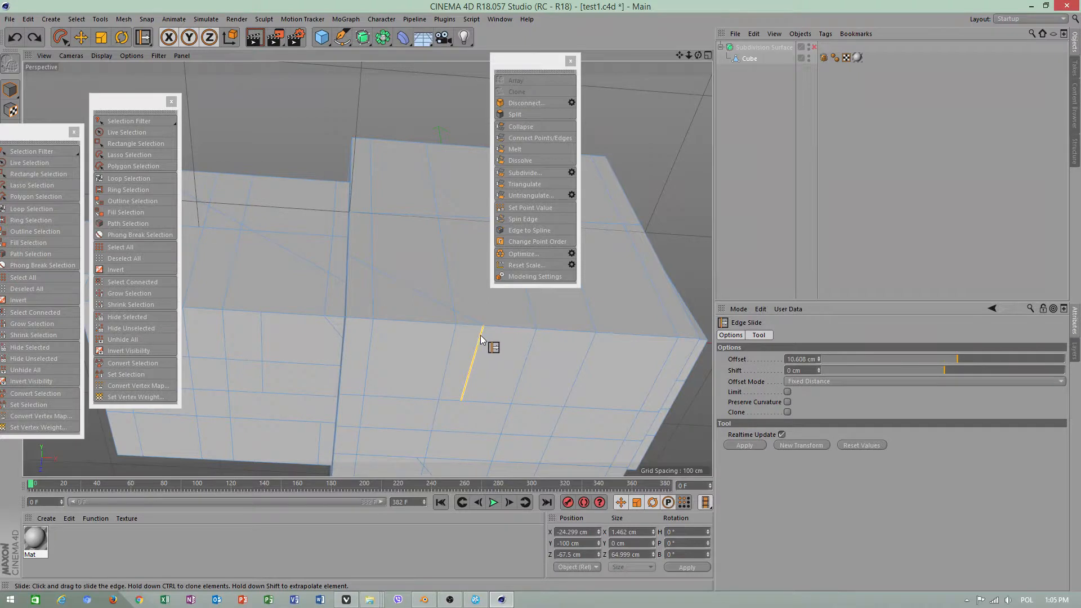
pyautogui.moveTo(480, 336)
pyautogui.mouseDown()
pyautogui.moveTo(466, 347)
pyautogui.moveTo(483, 341)
pyautogui.mouseUp()
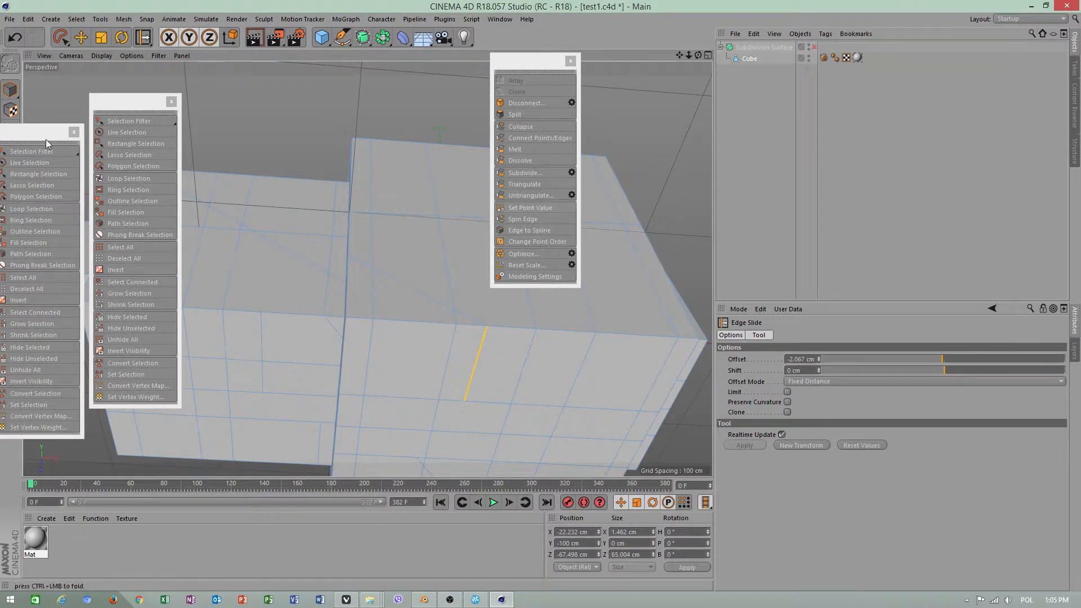
# Try Stitch and Sew on the short underside edge, and undo it
pyautogui.rightClick(418, 242)
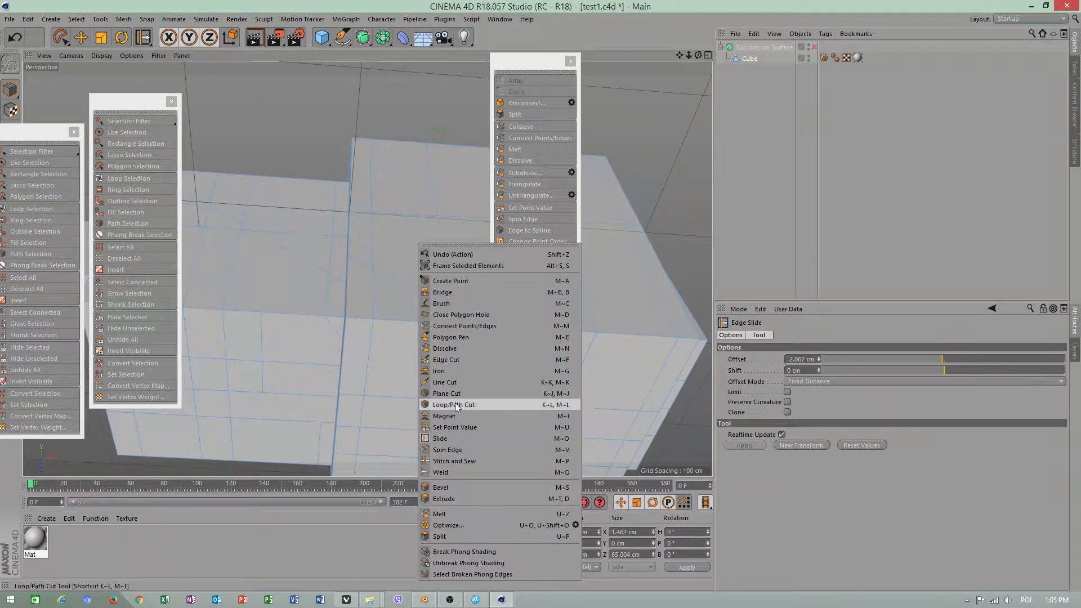
pyautogui.click(451, 461)
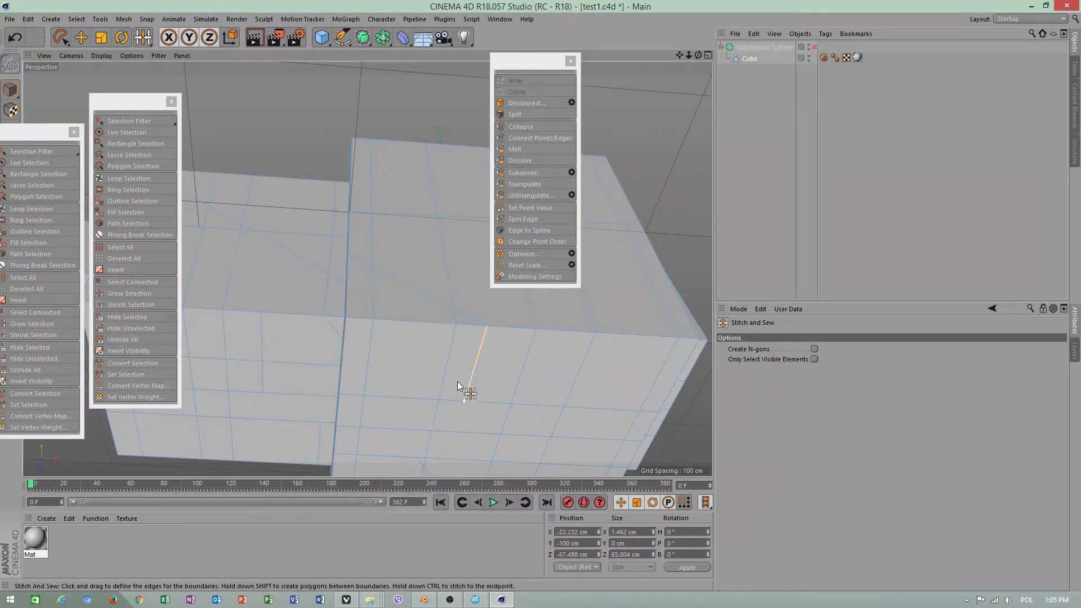
pyautogui.moveTo(457, 381); pyautogui.dragTo(473, 404)
pyautogui.hotkey('ctrl', 'z')
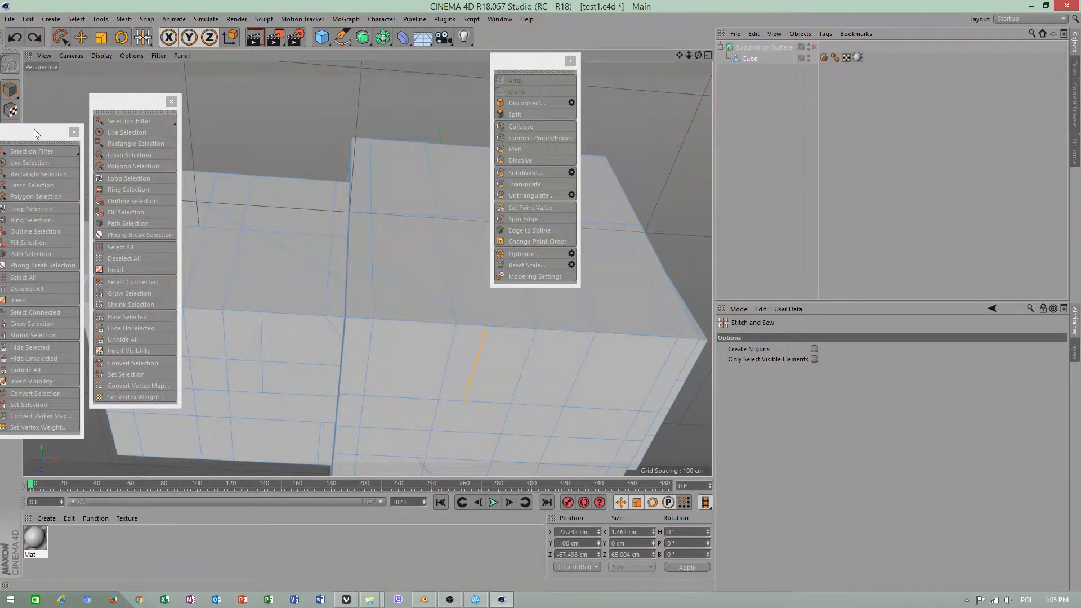
# Switch to Points mode and apply Stitch and Sew to points on the large block's underside
pyautogui.moveTo(34, 129); pyautogui.dragTo(158, 117)
pyautogui.click(10, 151)
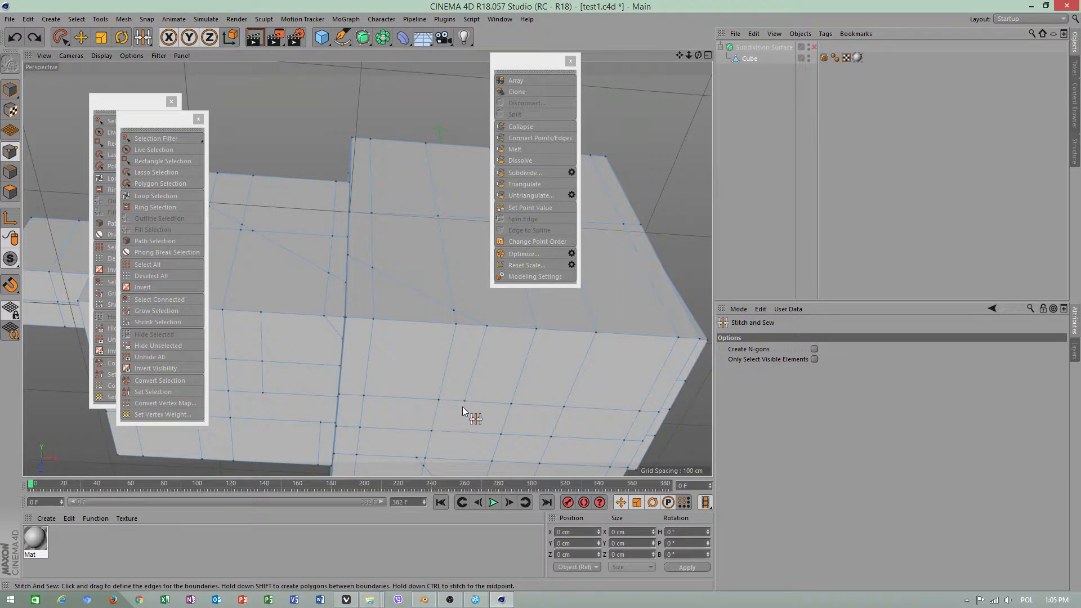
pyautogui.moveTo(447, 402); pyautogui.dragTo(455, 325)
pyautogui.keyDown('alt'); pyautogui.moveTo(373, 268); pyautogui.dragTo(391, 241); pyautogui.keyUp('alt')
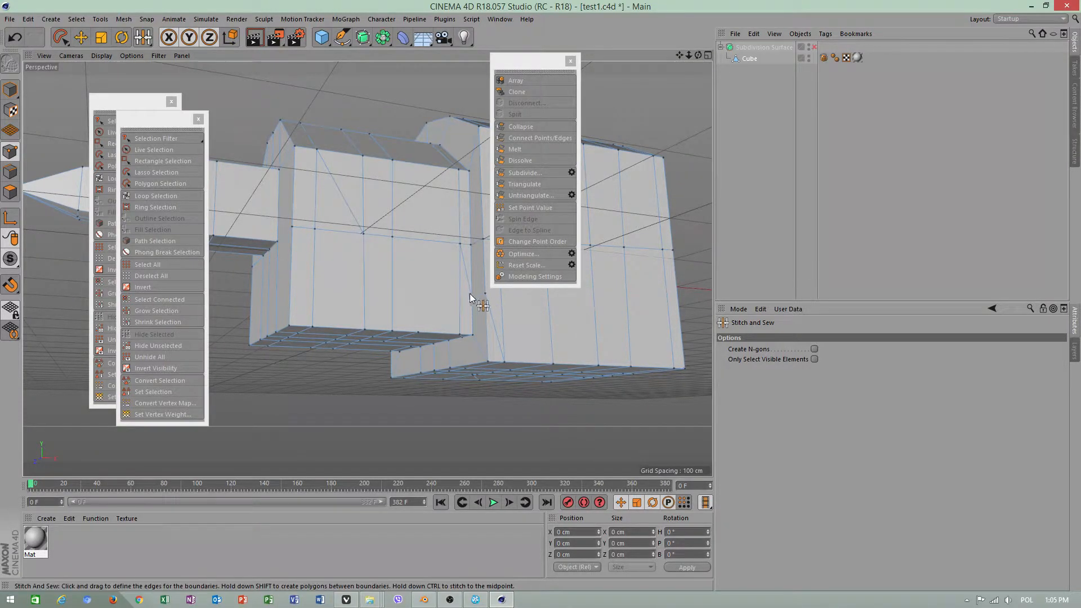
pyautogui.moveTo(471, 294)
pyautogui.keyDown('alt'); pyautogui.mouseDown()
pyautogui.moveTo(479, 314)
pyautogui.moveTo(482, 301)
pyautogui.mouseUp(); pyautogui.keyUp('alt')
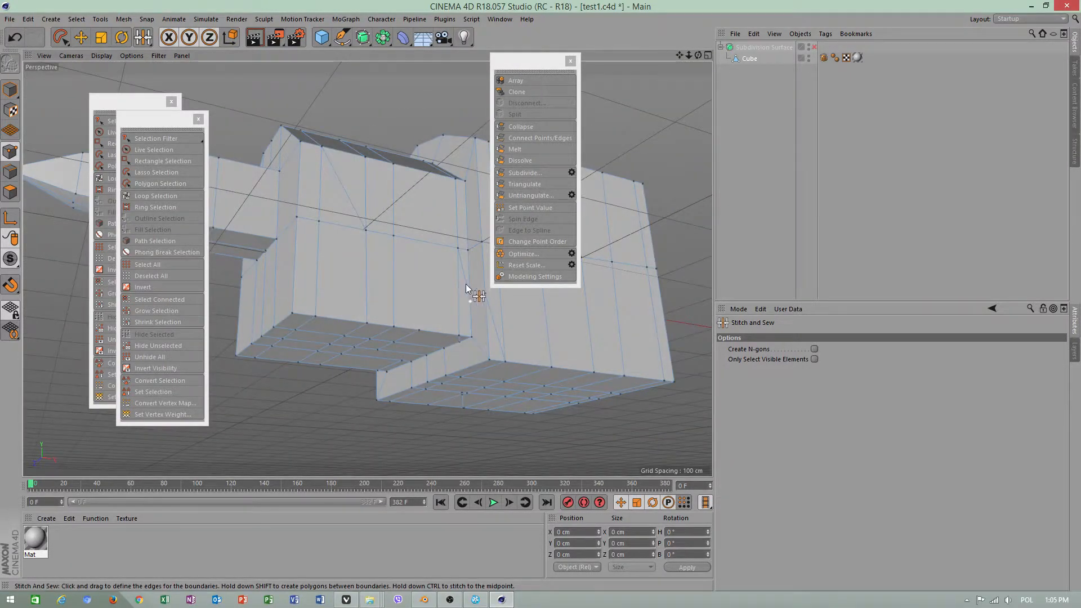
pyautogui.click(80, 37)
pyautogui.rightClick(83, 86)
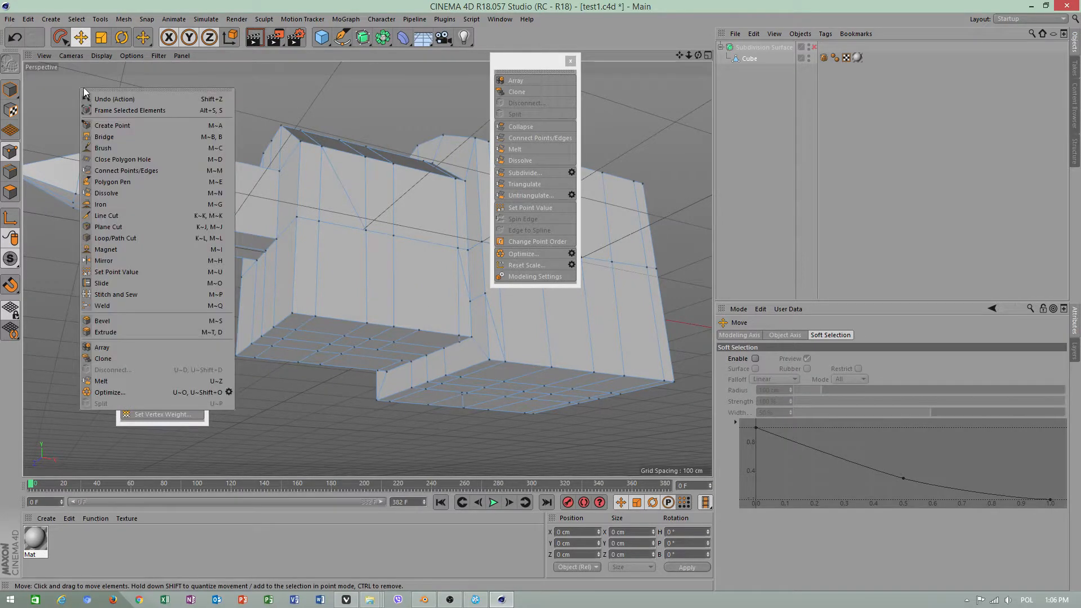
pyautogui.click(121, 226)
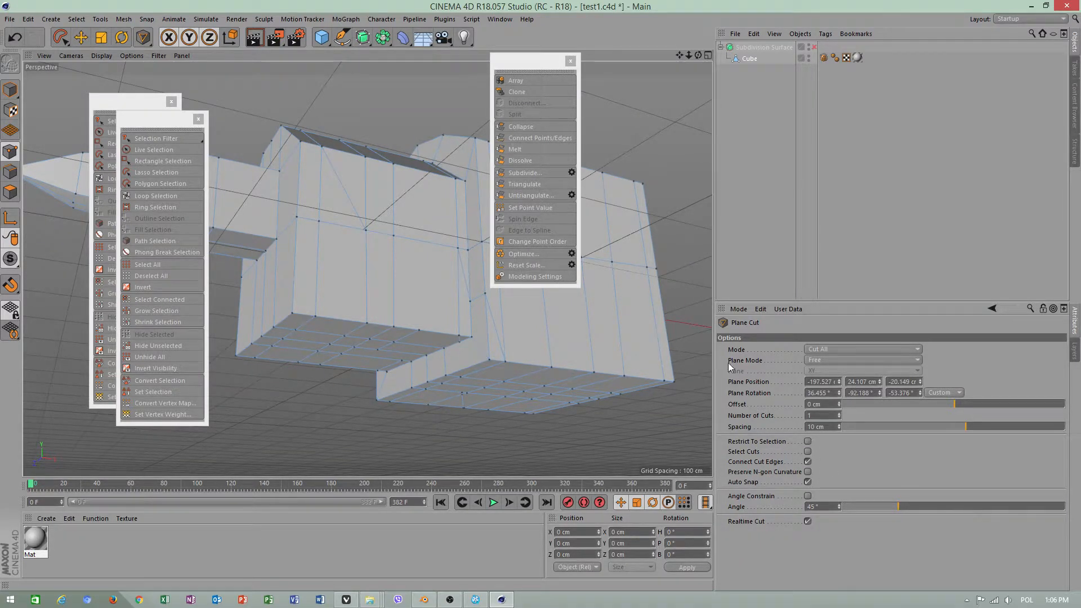
# Line-cut horizontally across the lower half of the smaller block's side face with Visible Only enabled
pyautogui.rightClick(292, 110)
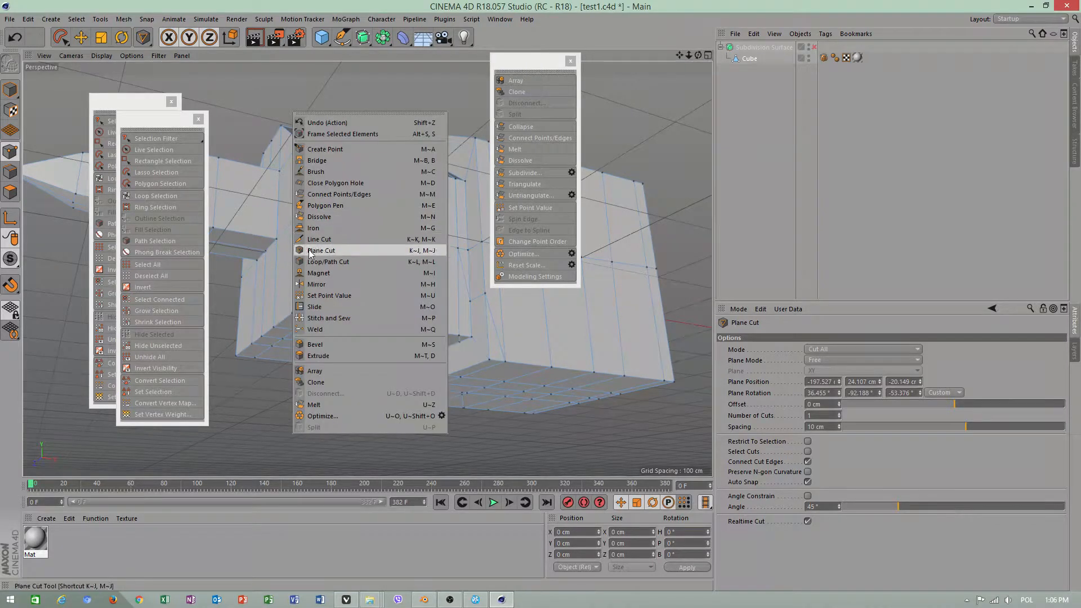
pyautogui.click(324, 239)
pyautogui.click(808, 349)
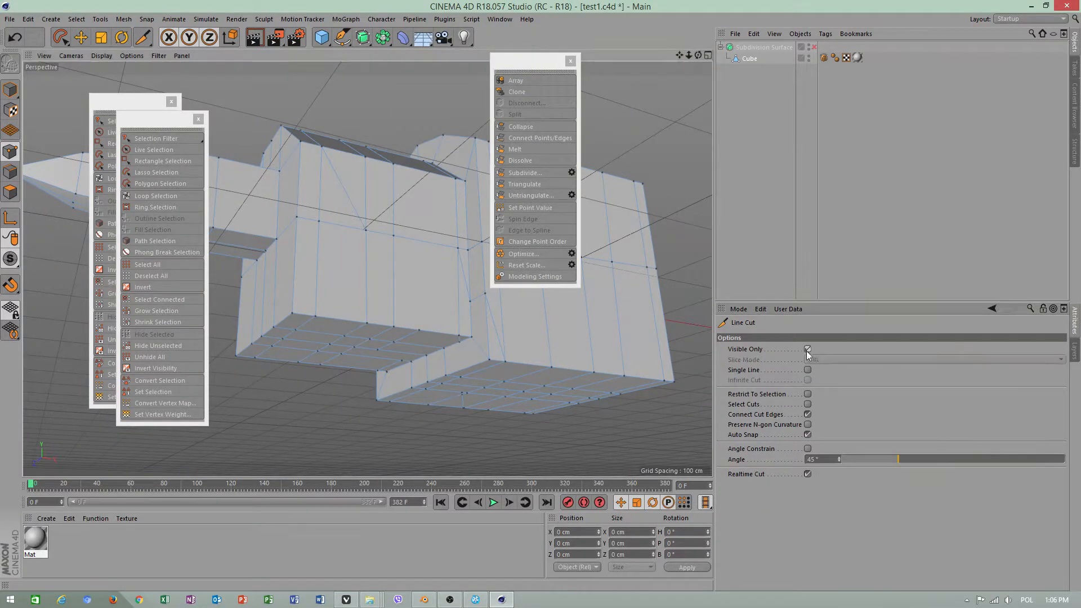
pyautogui.click(471, 302)
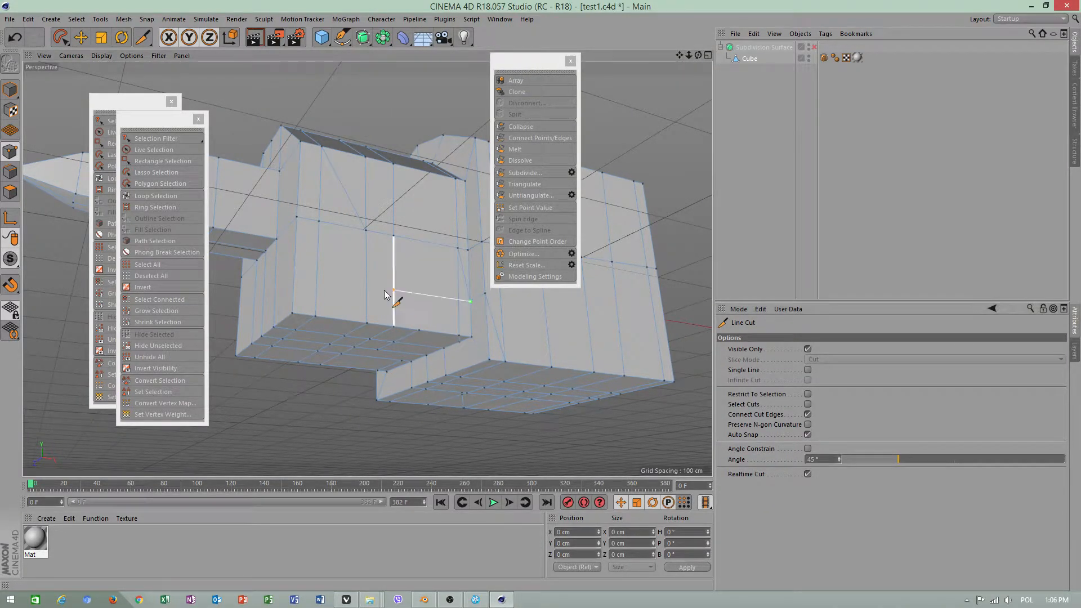
pyautogui.click(296, 273)
pyautogui.press('space')
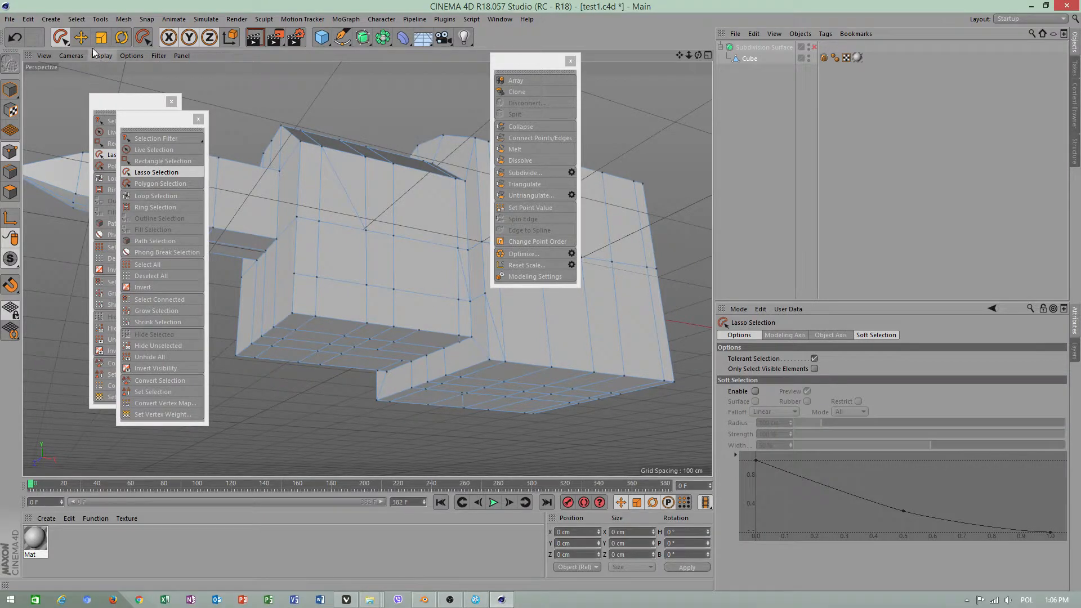
# Switch to Edges mode and dissolve the diagonal edge on the upper part of the smaller block's side face
pyautogui.click(81, 38)
pyautogui.click(10, 171)
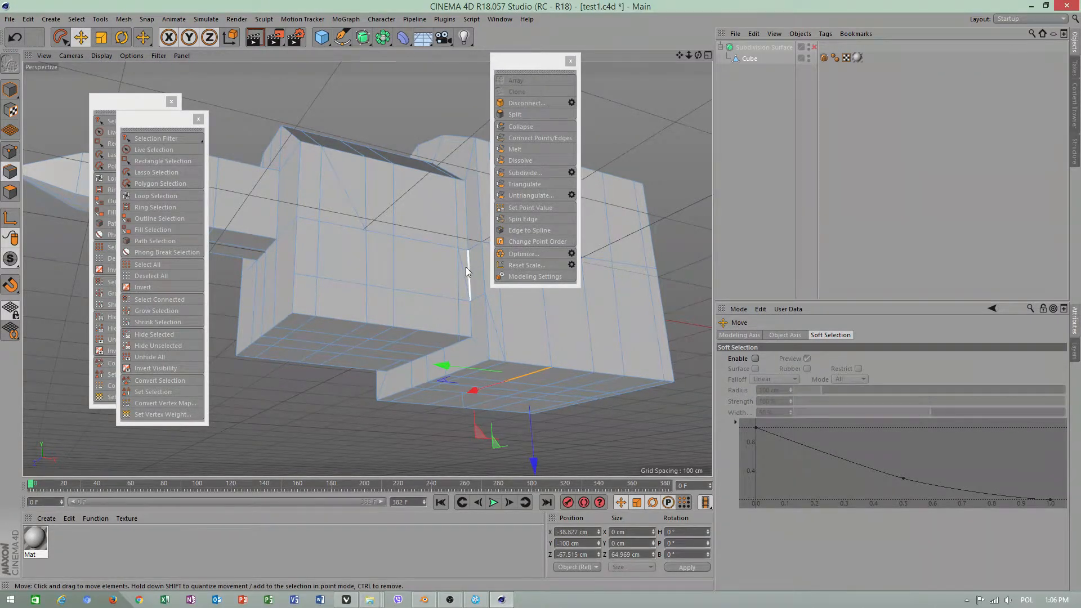
pyautogui.click(466, 268)
pyautogui.keyDown('shift'); pyautogui.click(350, 194); pyautogui.keyUp('shift')
pyautogui.rightClick(357, 170)
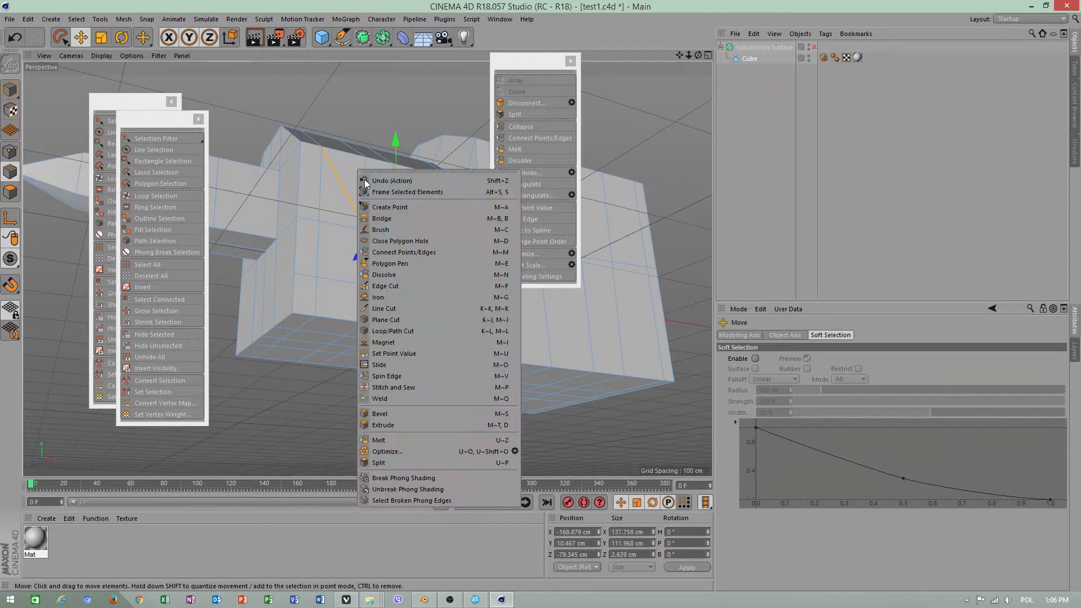
pyautogui.click(399, 274)
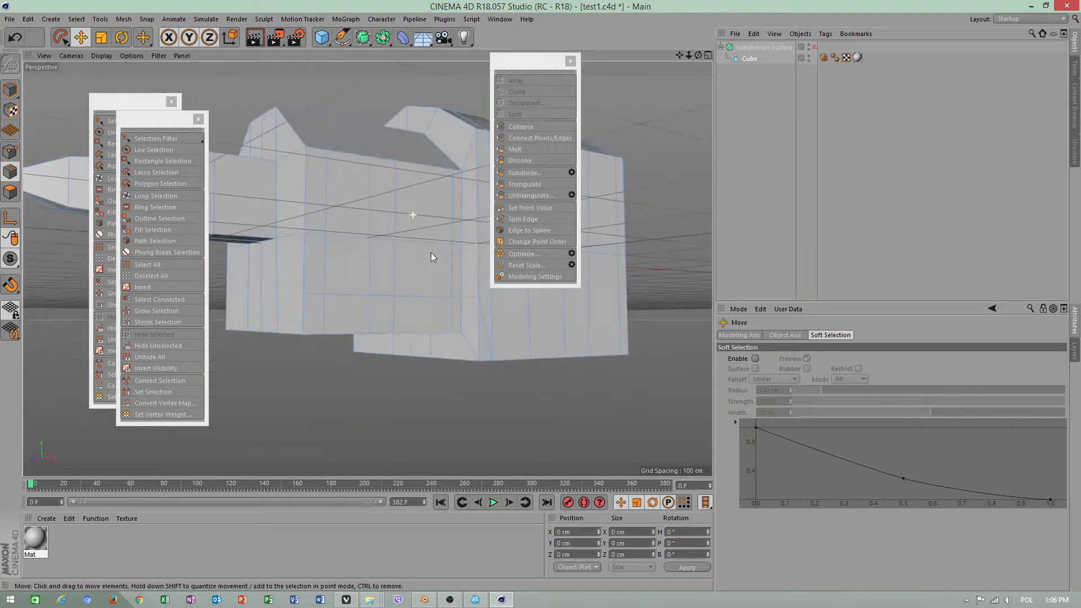
# Line-cut across the large block's lower side face, from the inner corner where the blocks meet to its far vertical edge
pyautogui.keyDown('alt'); pyautogui.moveTo(431, 257); pyautogui.dragTo(461, 358); pyautogui.keyUp('alt')
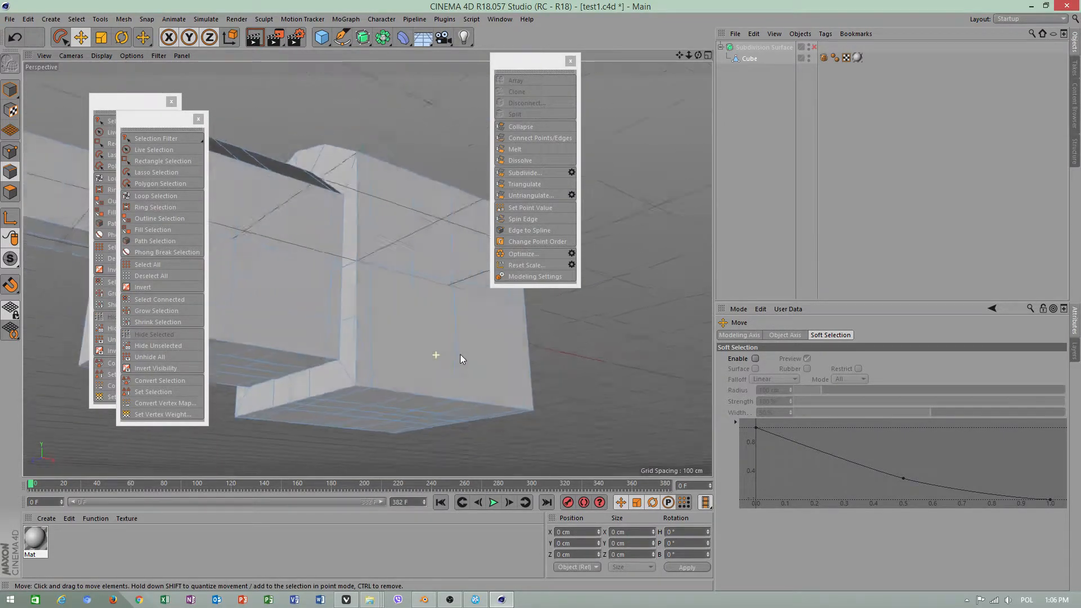
pyautogui.rightClick(633, 330)
pyautogui.click(658, 392)
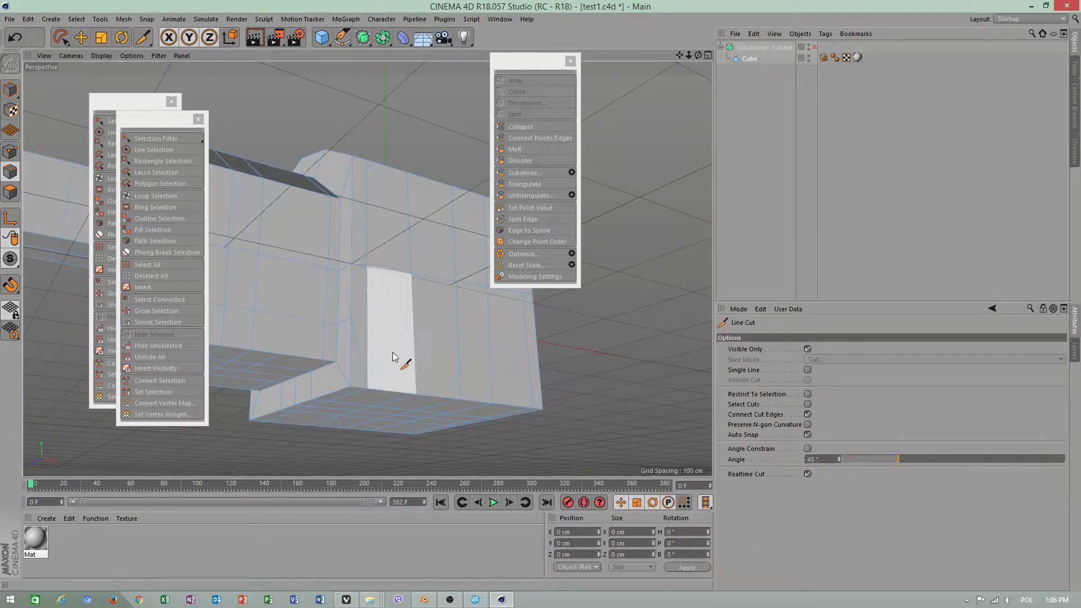
pyautogui.click(351, 319)
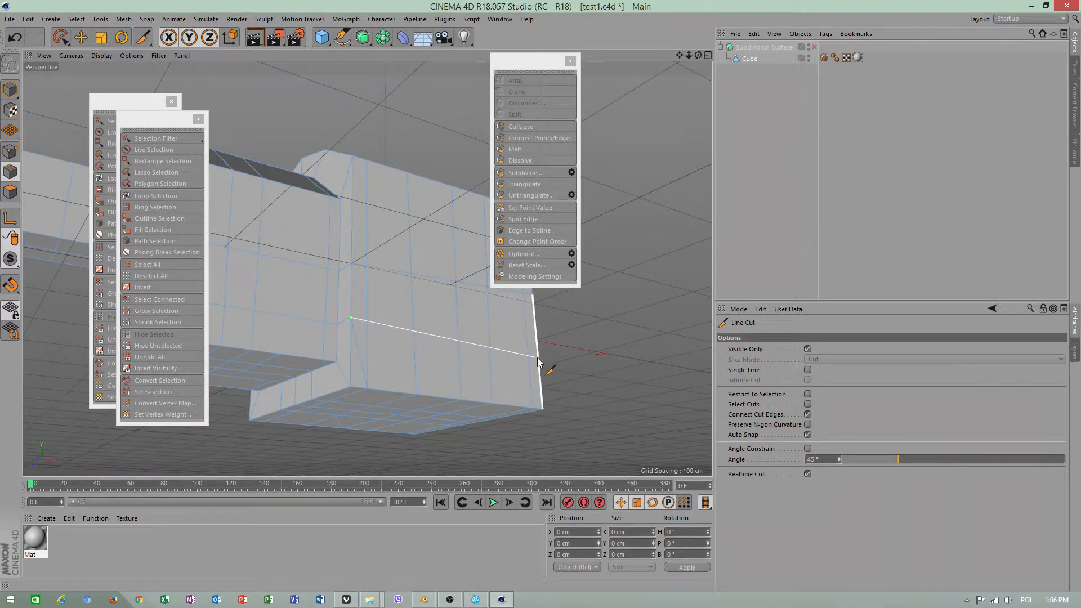
pyautogui.press('e')
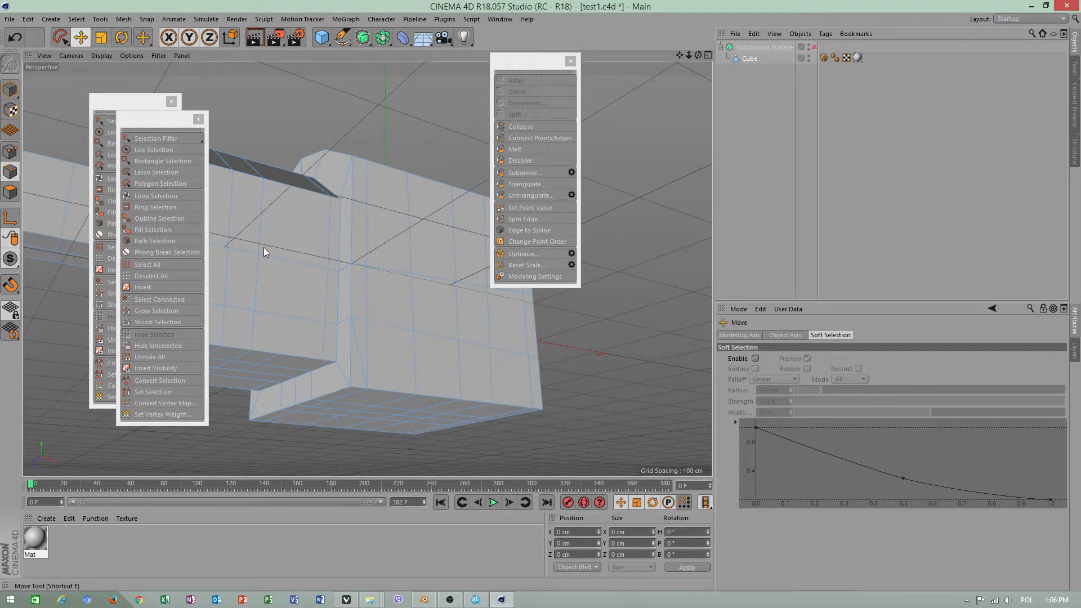
# Dissolve the short slanted edge below the new cut at the large block's inner corner
pyautogui.click(359, 345)
pyautogui.rightClick(359, 346)
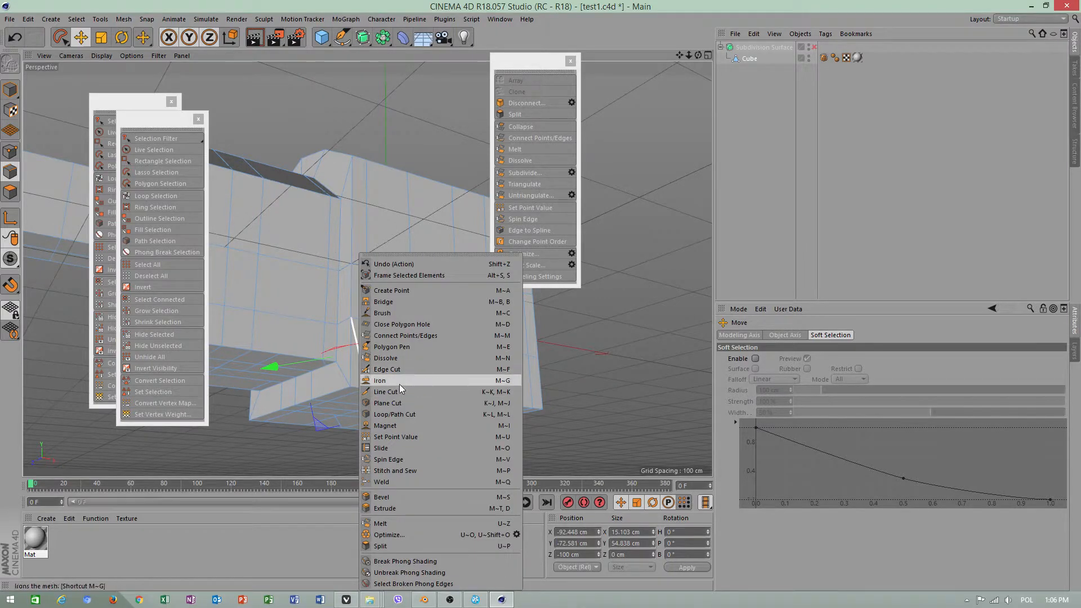
pyautogui.click(406, 357)
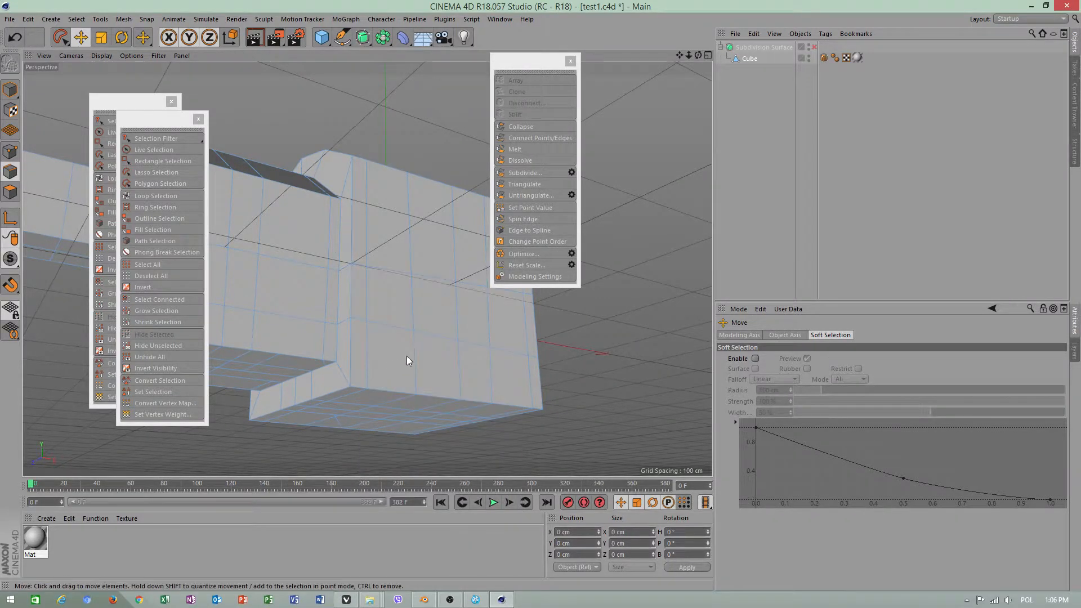
# Re-enable the Subdivision Surface and view the smoothed front rim of the smaller block up close
pyautogui.keyDown('alt'); pyautogui.moveTo(406, 356); pyautogui.dragTo(525, 431); pyautogui.keyUp('alt')
pyautogui.scroll(-4, 531, 391)
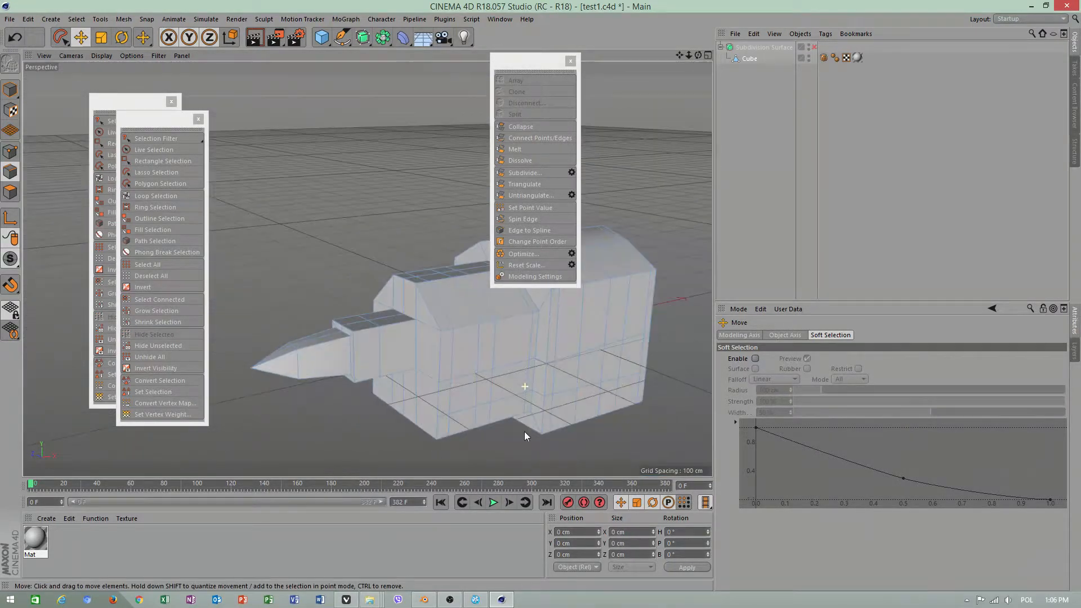
pyautogui.click(814, 46)
pyautogui.scroll(4, 501, 332)
pyautogui.keyDown('alt'); pyautogui.moveTo(508, 344); pyautogui.dragTo(527, 344, button='right'); pyautogui.keyUp('alt')
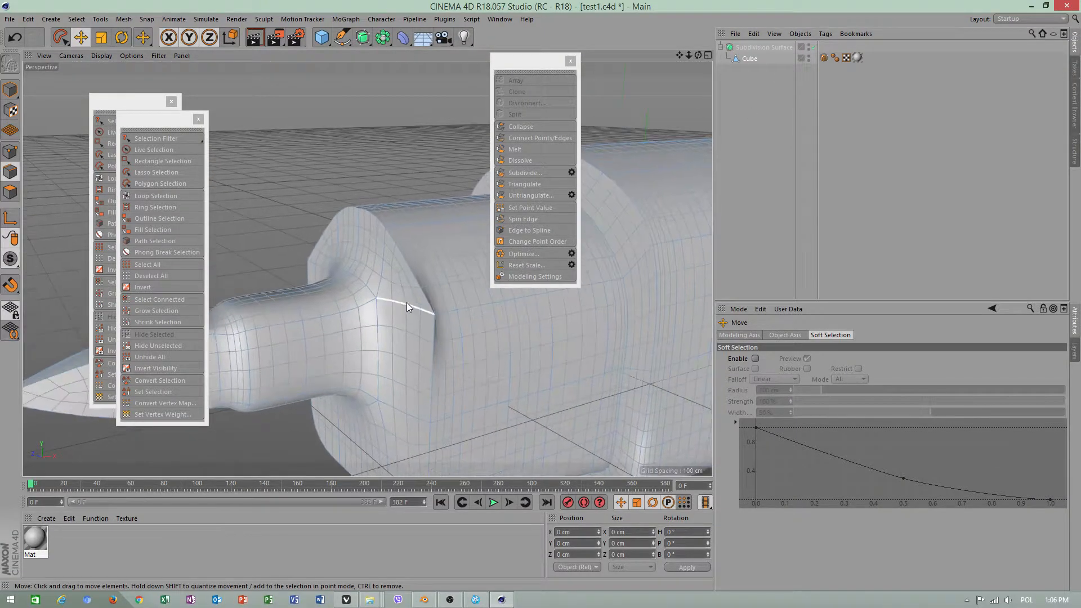
pyautogui.keyDown('alt'); pyautogui.moveTo(406, 305); pyautogui.dragTo(388, 332); pyautogui.keyUp('alt')
pyautogui.keyDown('alt'); pyautogui.moveTo(408, 331); pyautogui.dragTo(518, 333, button='right'); pyautogui.keyUp('alt')
# Select a short edge on the smaller block's front rim, and select a rim point in Points mode
pyautogui.click(422, 327)
pyautogui.keyDown('alt'); pyautogui.moveTo(456, 347); pyautogui.dragTo(395, 322); pyautogui.keyUp('alt')
pyautogui.click(10, 151)
pyautogui.click(427, 321)
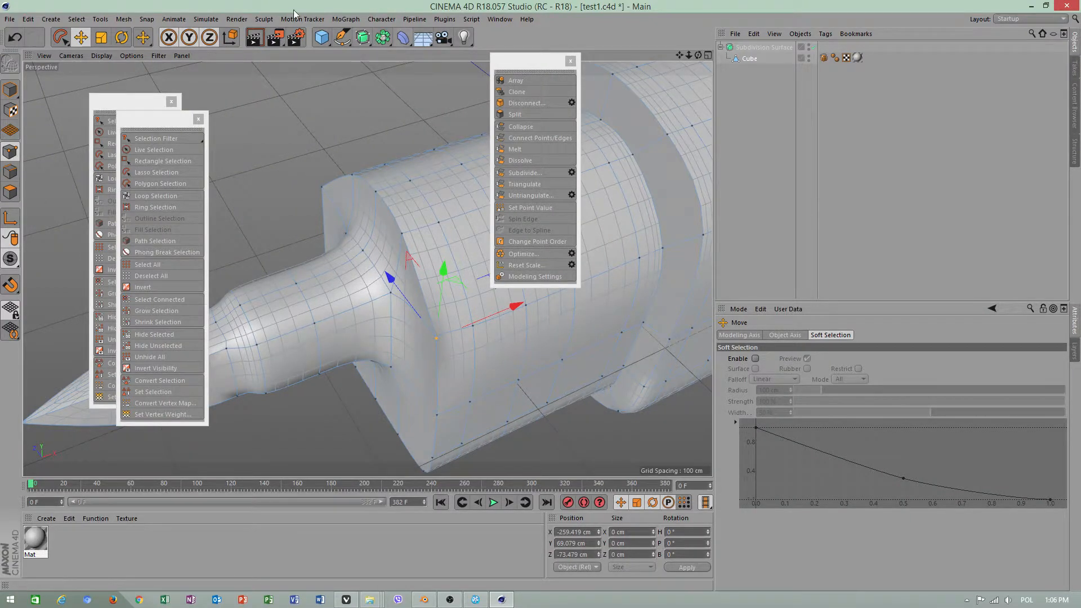
# Enable Use Display Tag LOD in the render settings' options and close the settings
pyautogui.click(294, 40)
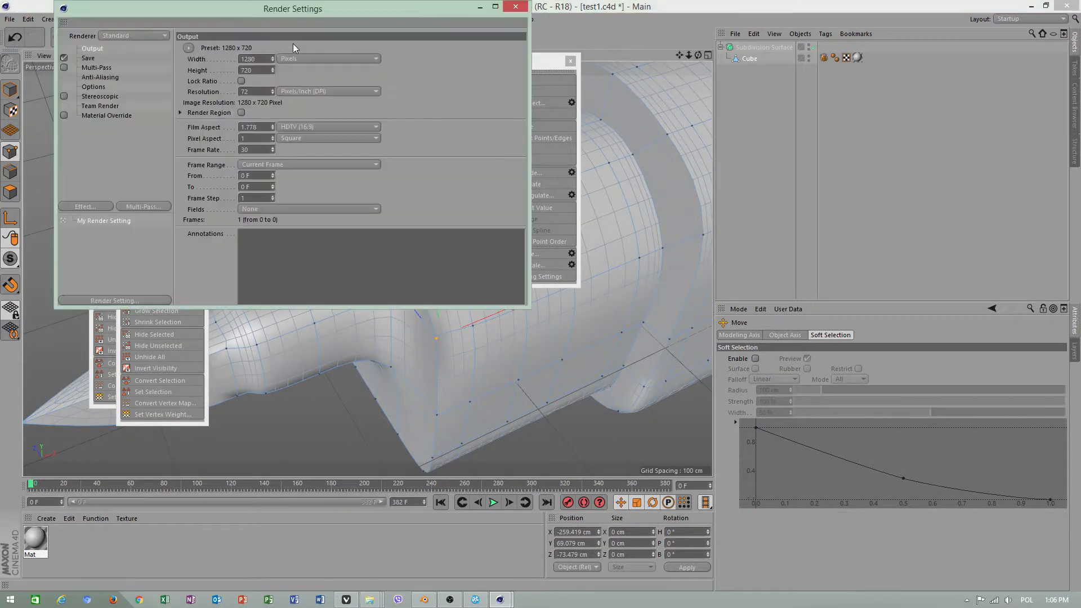
pyautogui.click(95, 87)
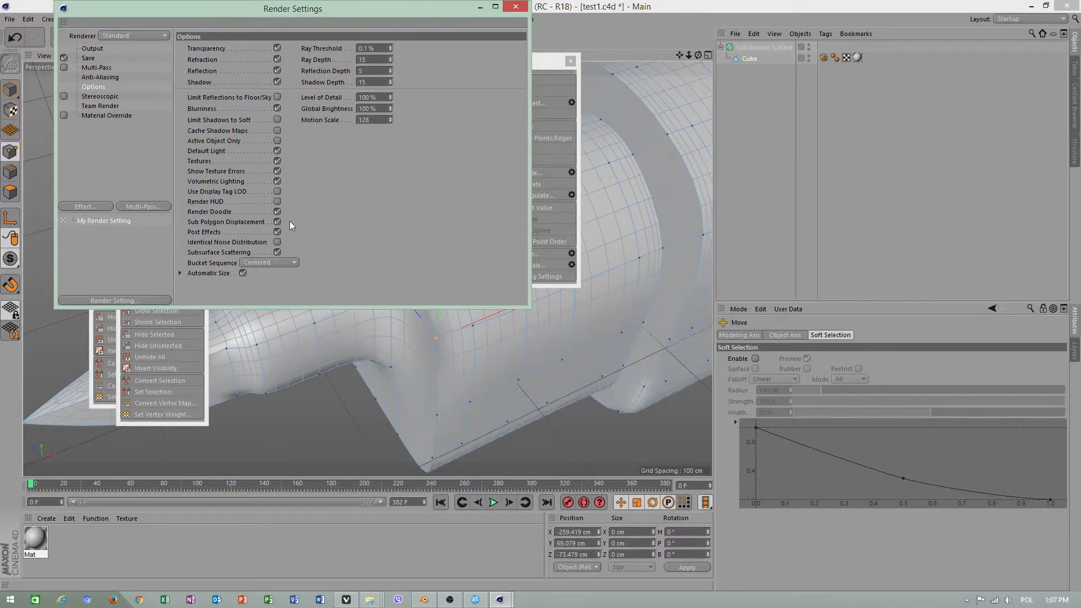
pyautogui.click(278, 192)
pyautogui.click(515, 7)
# Set the Subdivision Surface's renderer subdivision to 4 and render the view of the whole model
pyautogui.click(767, 47)
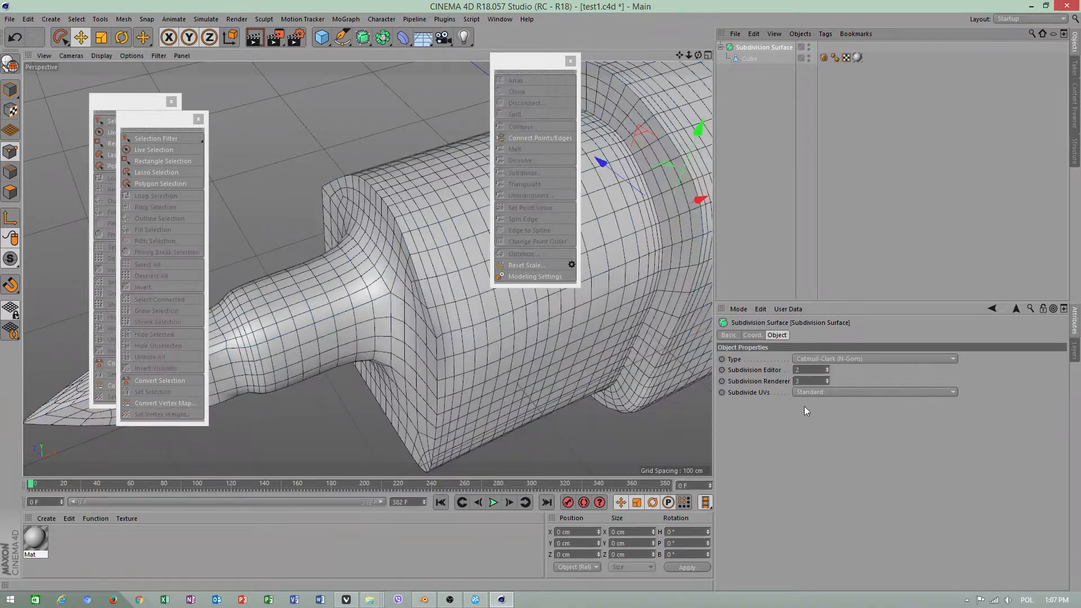
pyautogui.click(828, 381)
pyautogui.scroll(-8, 391, 340)
pyautogui.keyDown('alt'); pyautogui.moveTo(420, 350); pyautogui.dragTo(338, 315); pyautogui.keyUp('alt')
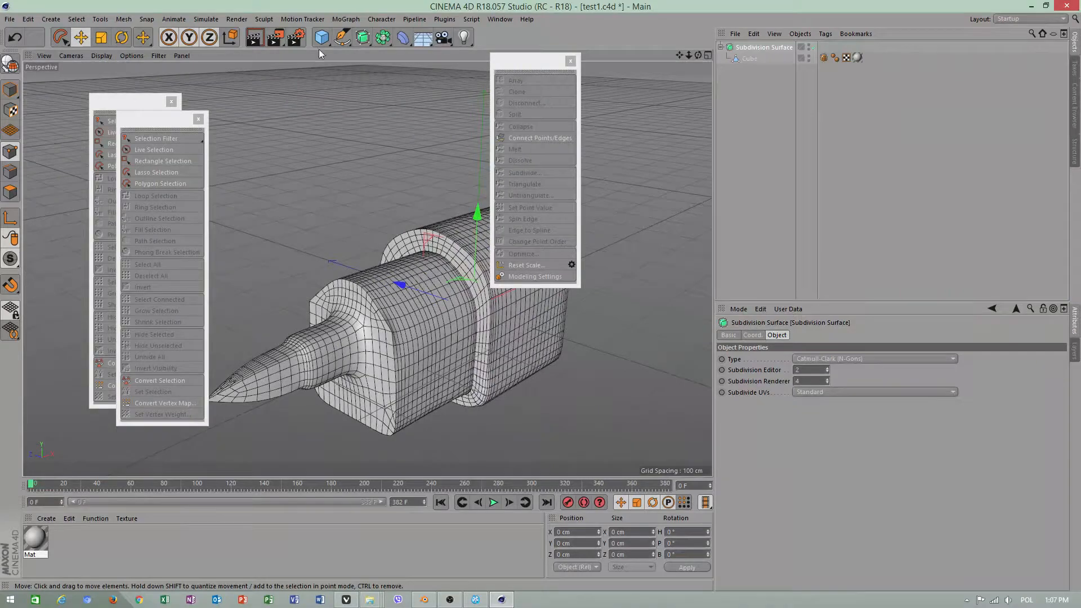
pyautogui.click(255, 37)
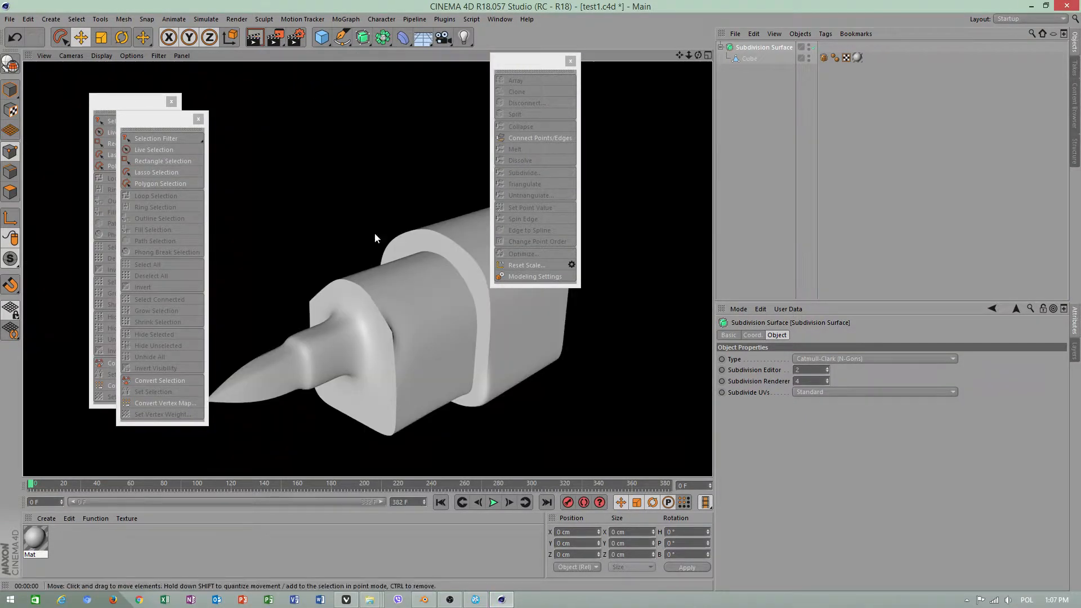
# Render the model again from its opposite side, and return to the original viewing side
pyautogui.keyDown('alt'); pyautogui.moveTo(451, 405); pyautogui.dragTo(524, 304); pyautogui.keyUp('alt')
pyautogui.click(255, 38)
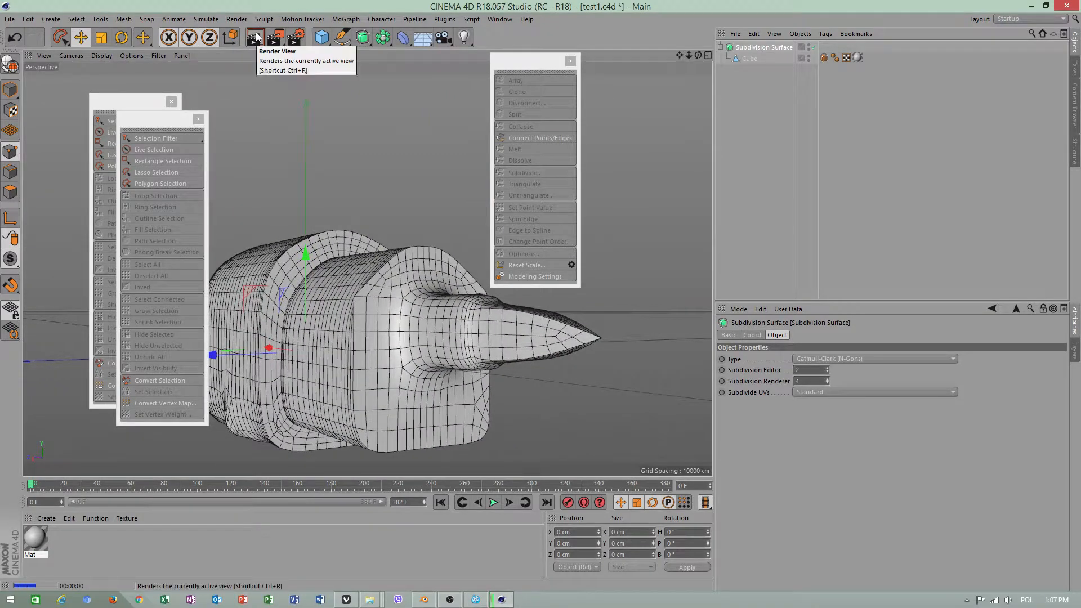
pyautogui.keyDown('alt'); pyautogui.moveTo(431, 258); pyautogui.dragTo(256, 164); pyautogui.keyUp('alt')
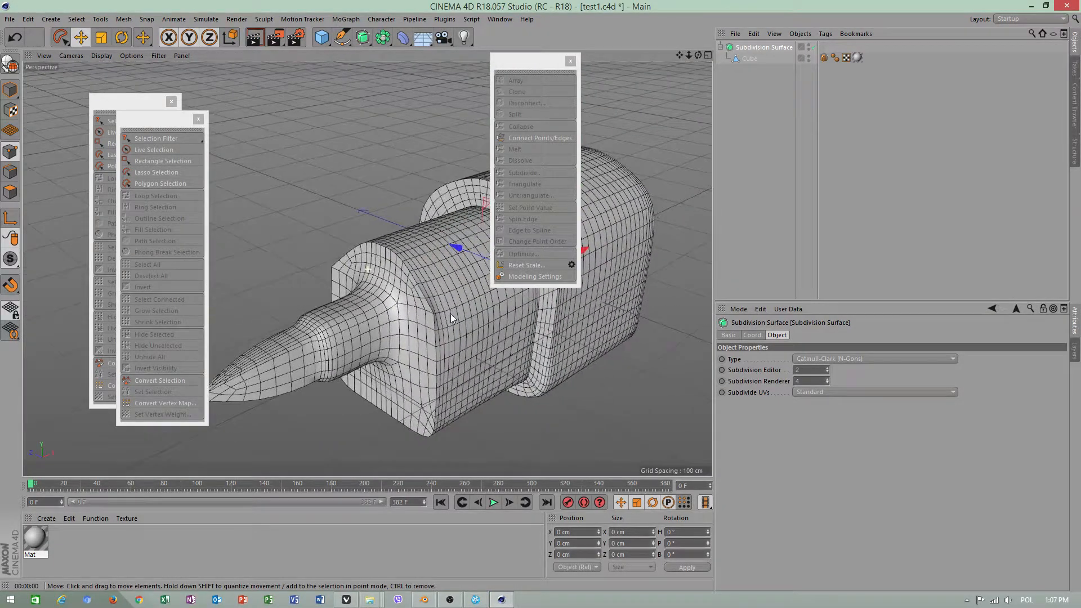
# Select the Cube in Edges mode and loop-select the edges where the pointed tip's base meets the smaller block
pyautogui.click(765, 58)
pyautogui.press('Return')
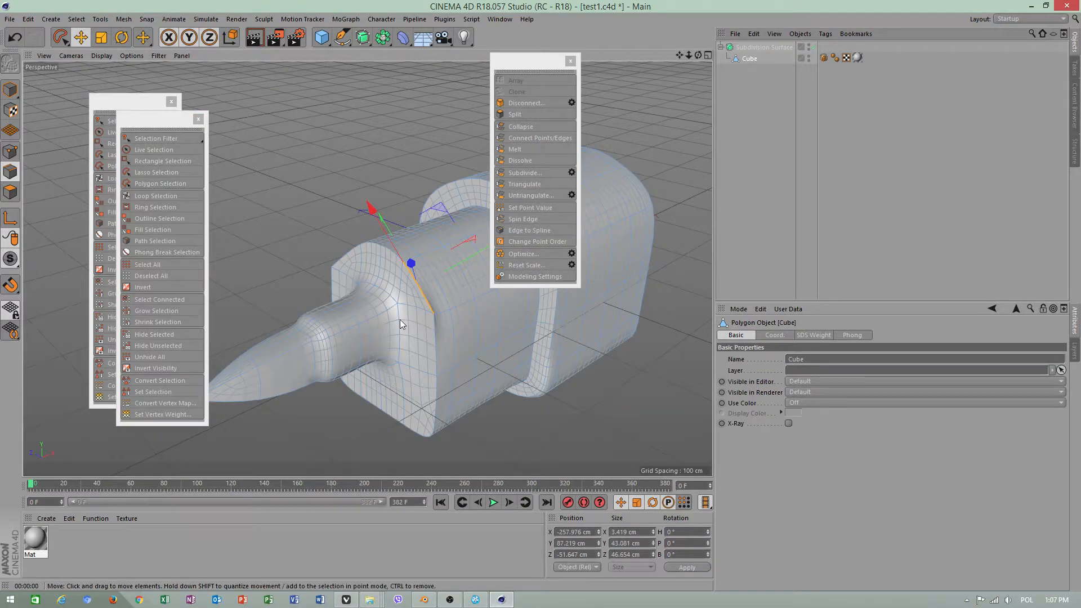
pyautogui.click(397, 319)
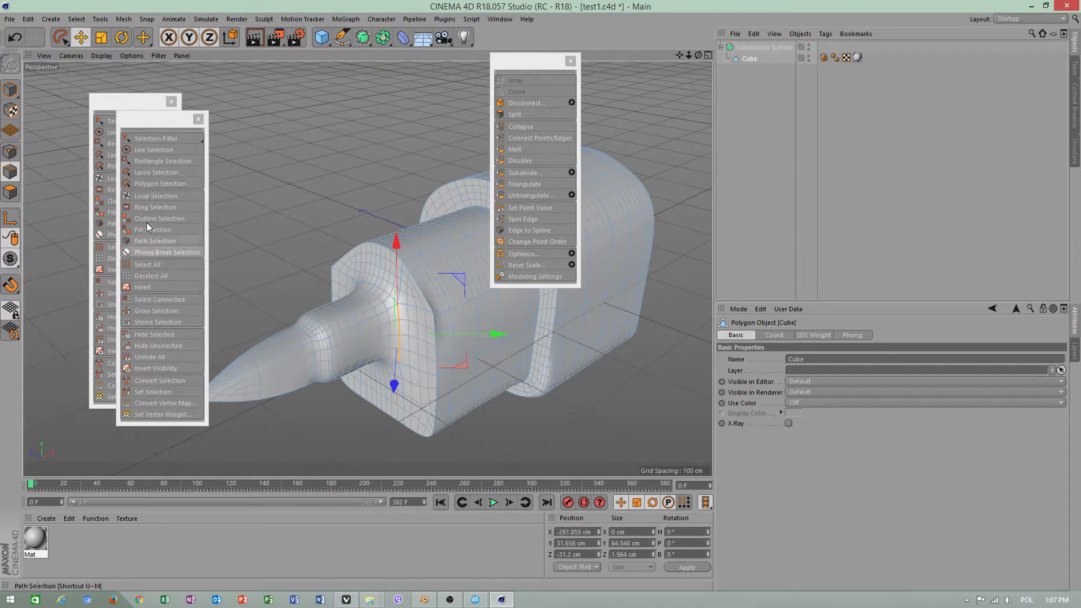
pyautogui.click(156, 195)
pyautogui.click(390, 296)
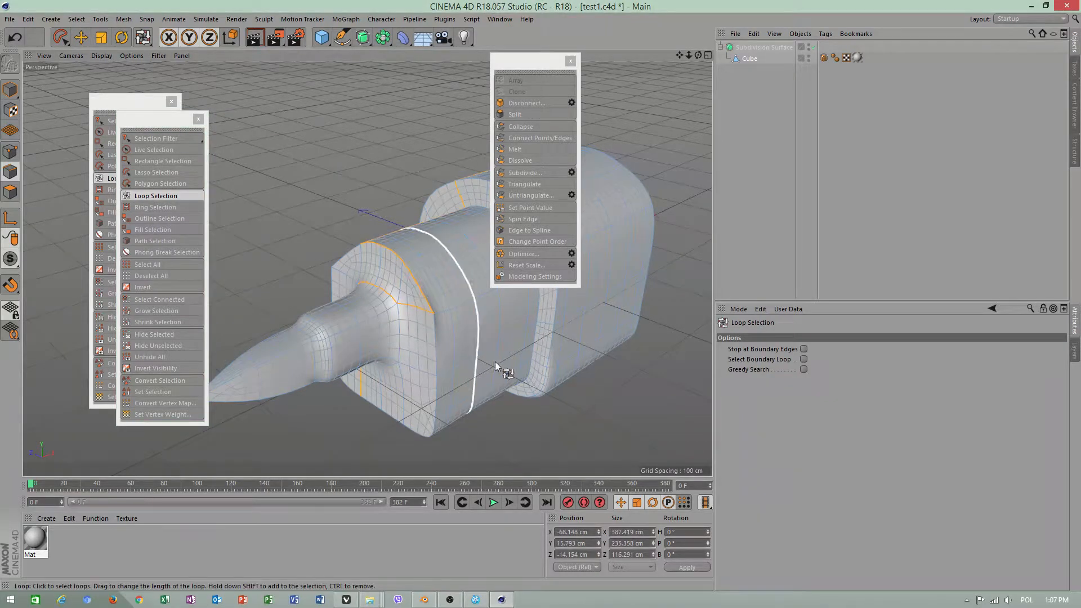
pyautogui.click(397, 363)
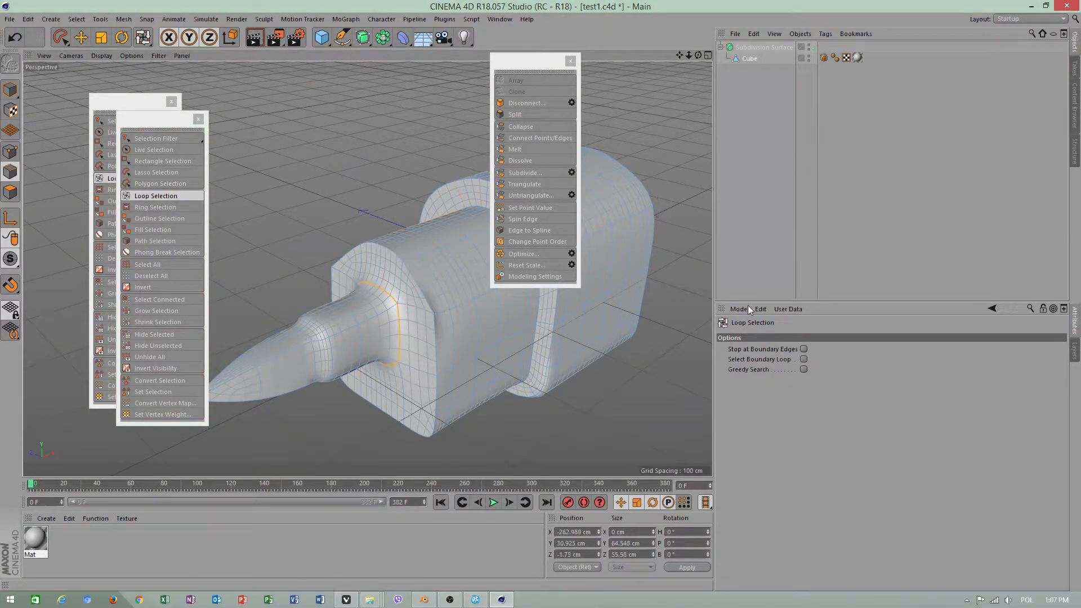
# Apply a Subdivision Surface weight of about 0.78 to the selected edges at the tip's base
pyautogui.click(120, 22)
pyautogui.moveTo(75, 20)
pyautogui.moveTo(103, 35)
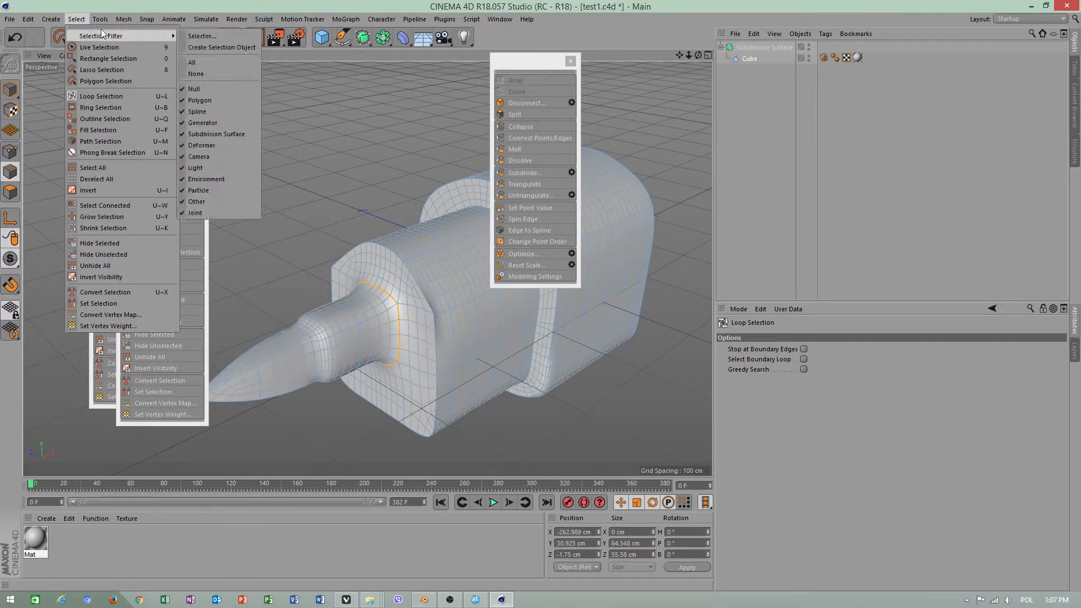
pyautogui.moveTo(123, 19)
pyautogui.moveTo(141, 74)
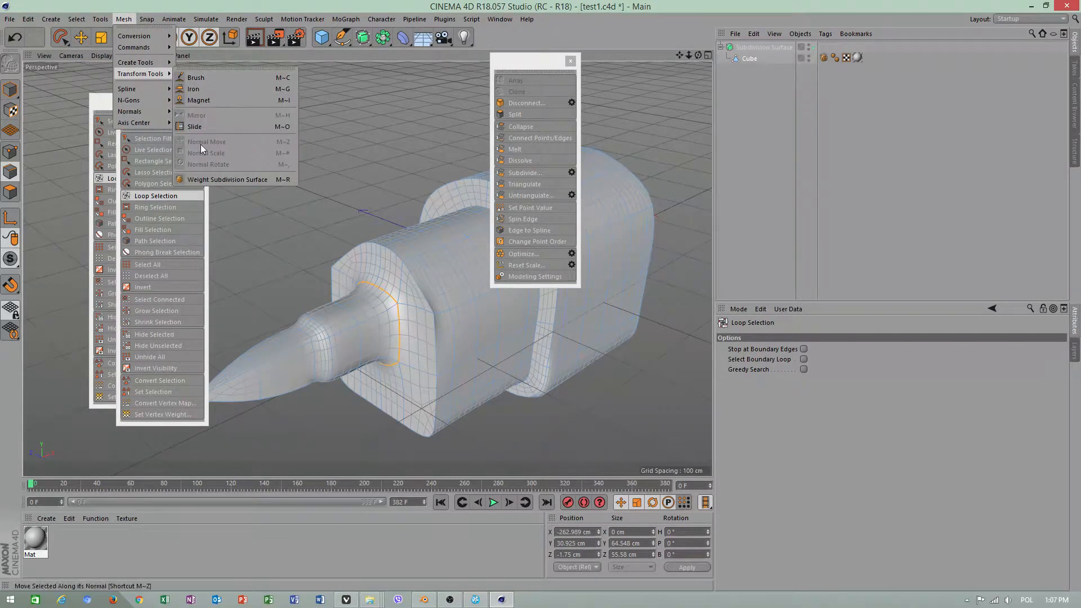
pyautogui.click(201, 180)
pyautogui.moveTo(247, 186); pyautogui.dragTo(292, 186)
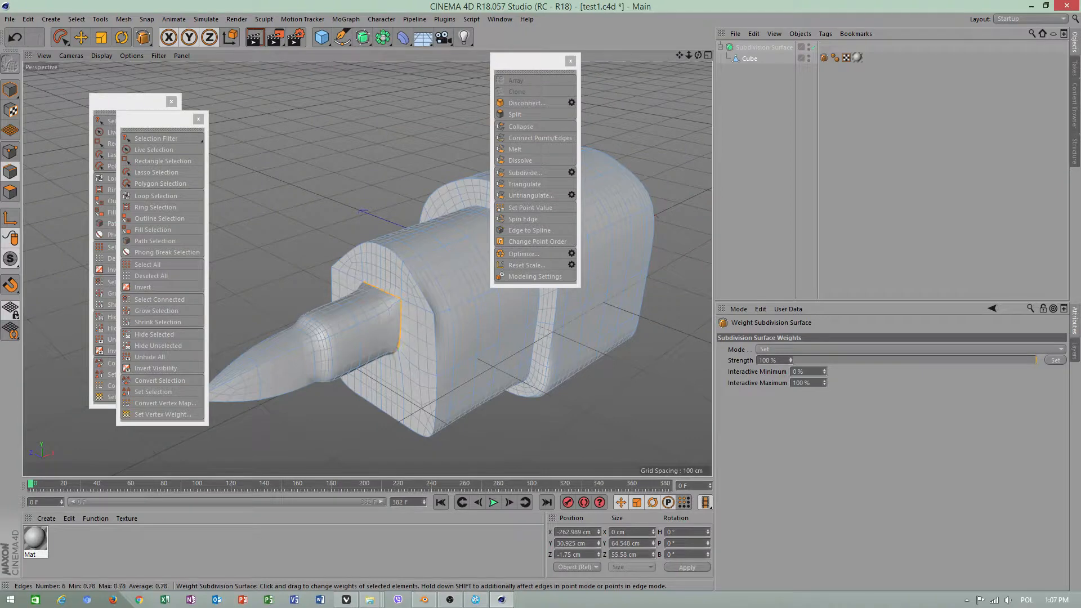
# Close both floating selection palettes and return to the Move tool
pyautogui.click(199, 119)
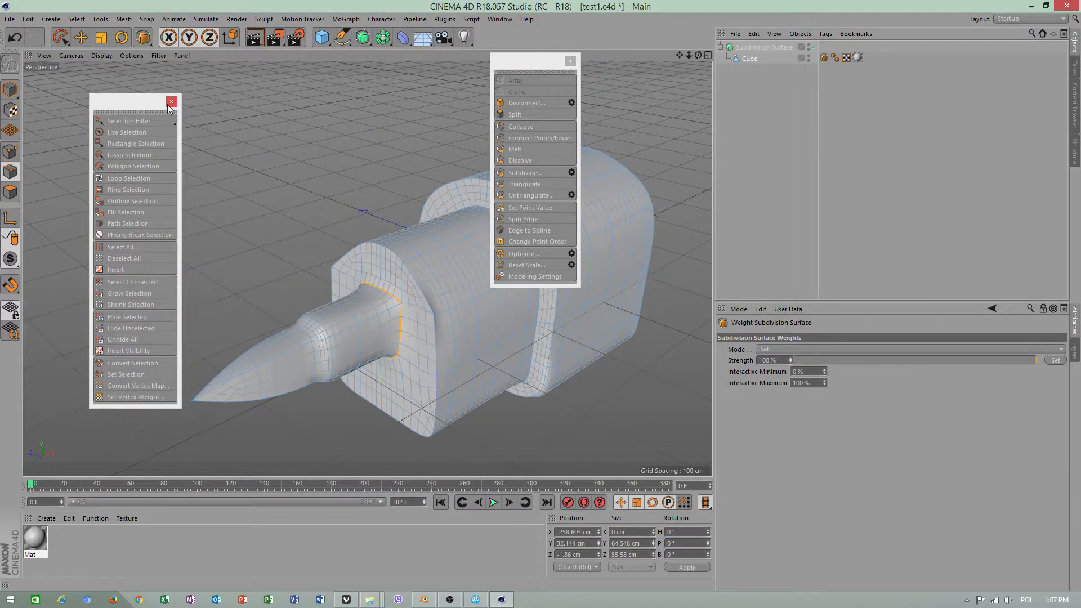
pyautogui.click(171, 102)
pyautogui.press('e')
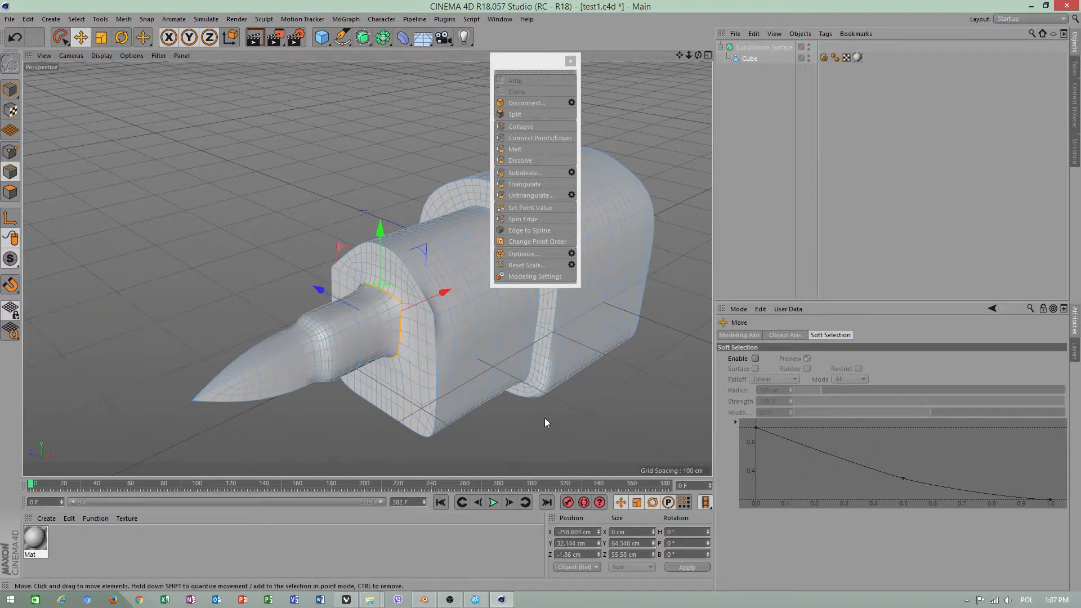
# Add a Sun Light to the scene
pyautogui.keyDown('alt'); pyautogui.moveTo(545, 420); pyautogui.dragTo(413, 116); pyautogui.keyUp('alt')
pyautogui.click(471, 38)
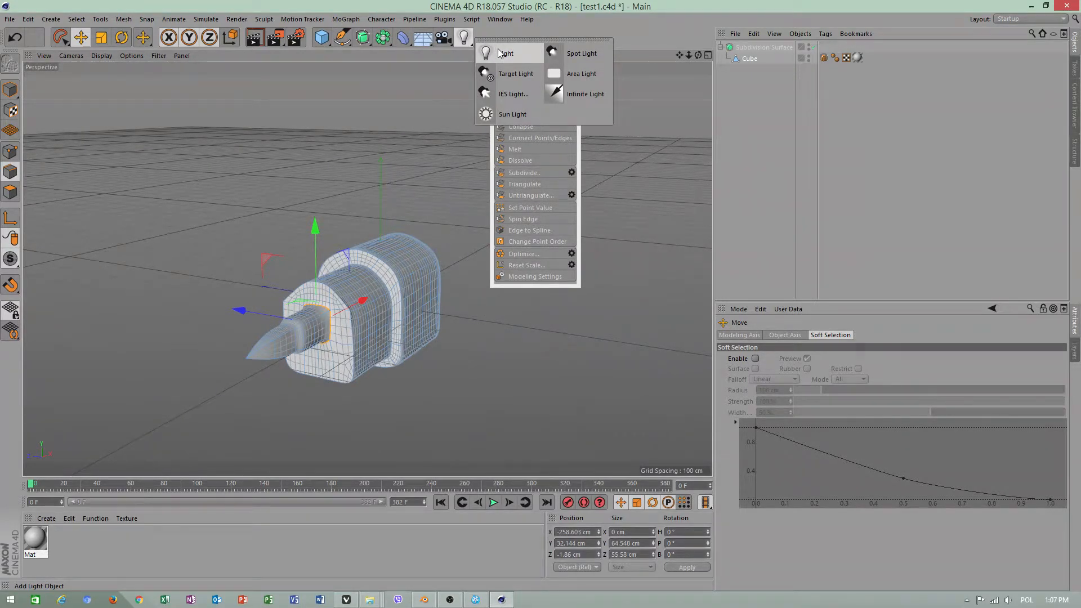
pyautogui.click(510, 114)
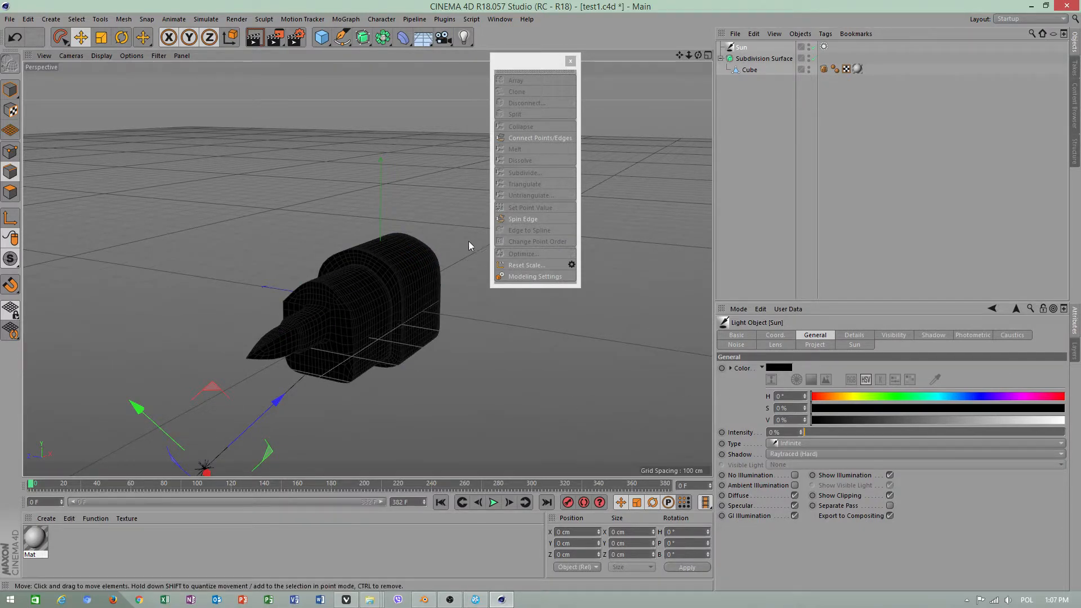
# Undo the Sun Light and add a standard Light instead, moving it above and off to the far side of the model
pyautogui.click(15, 37)
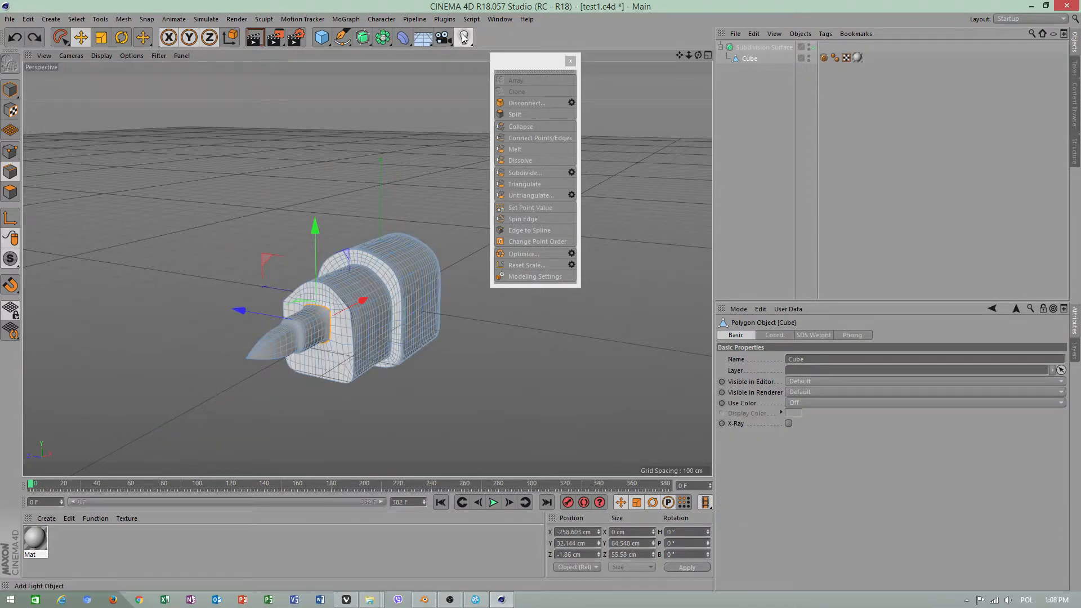
pyautogui.click(465, 37)
pyautogui.click(484, 54)
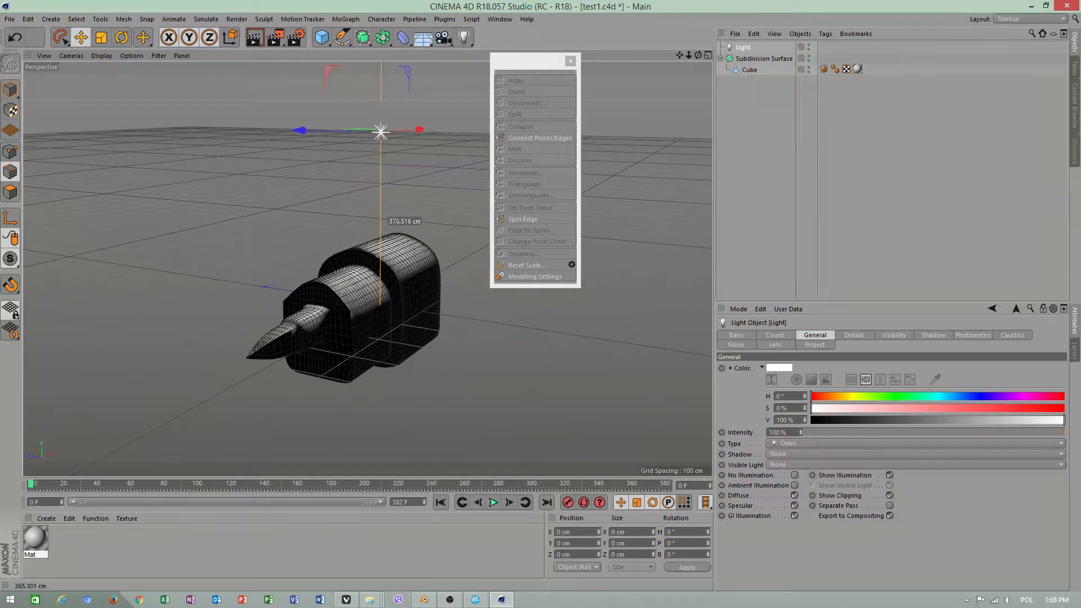
pyautogui.moveTo(662, 166); pyautogui.dragTo(652, 140)
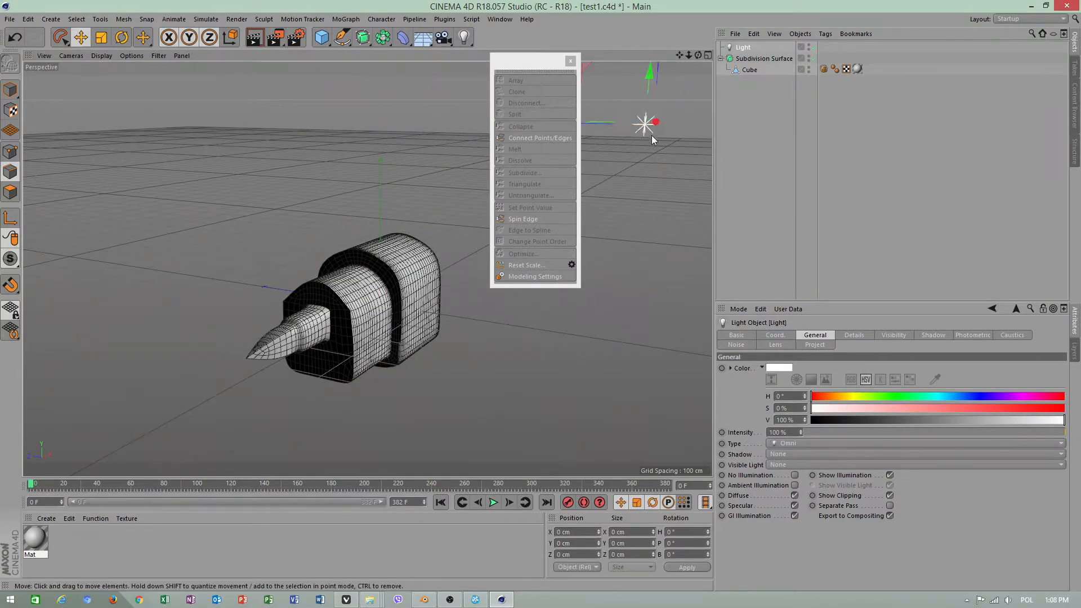
pyautogui.keyDown('alt'); pyautogui.moveTo(663, 184); pyautogui.dragTo(617, 257); pyautogui.keyUp('alt')
pyautogui.moveTo(678, 231); pyautogui.dragTo(457, 340)
# Add a Physical Sky to the scene and render the model in the perspective view
pyautogui.click(46, 19)
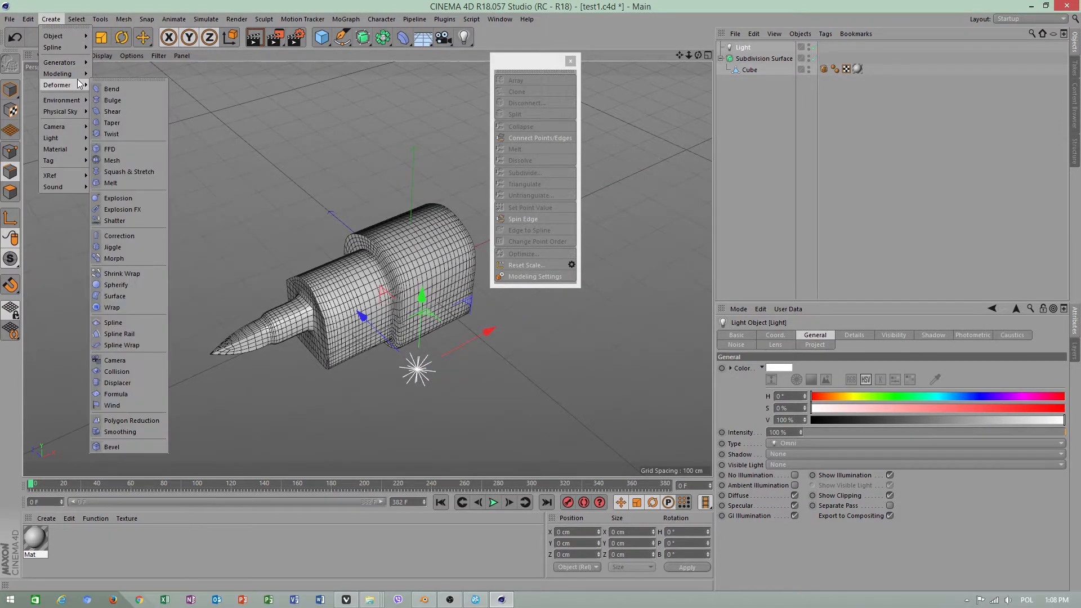
pyautogui.moveTo(62, 111)
pyautogui.click(145, 115)
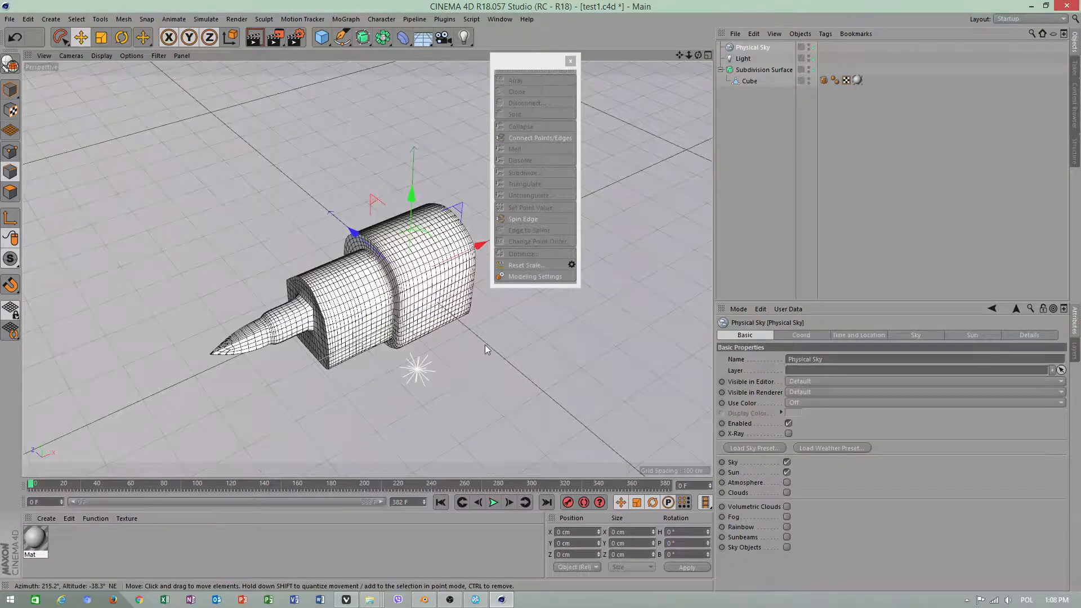
pyautogui.keyDown('alt'); pyautogui.moveTo(485, 345); pyautogui.dragTo(531, 278); pyautogui.keyUp('alt')
pyautogui.scroll(3, 365, 284)
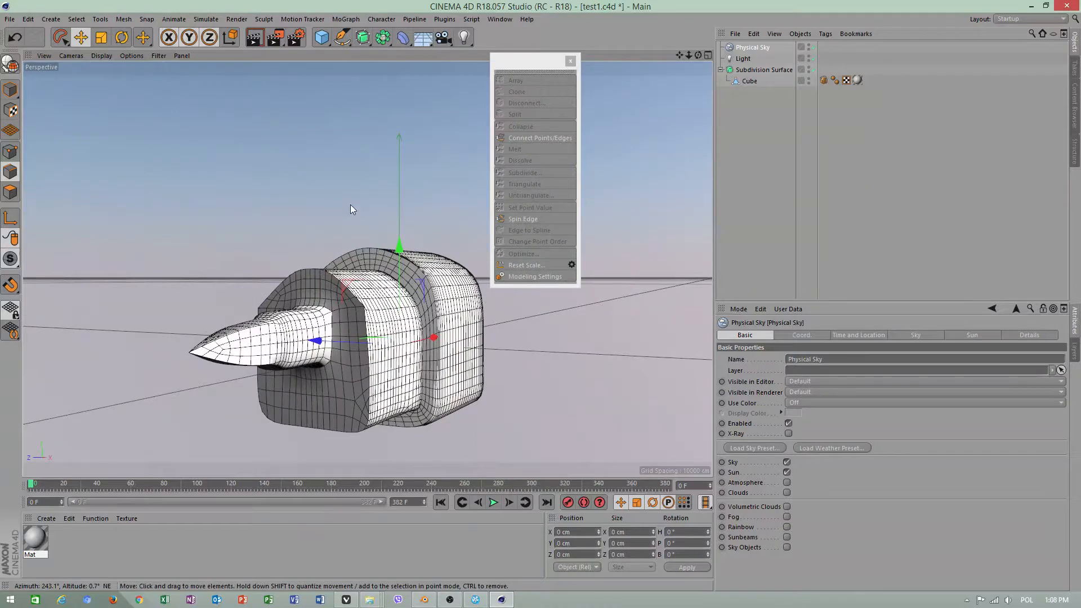
pyautogui.click(254, 39)
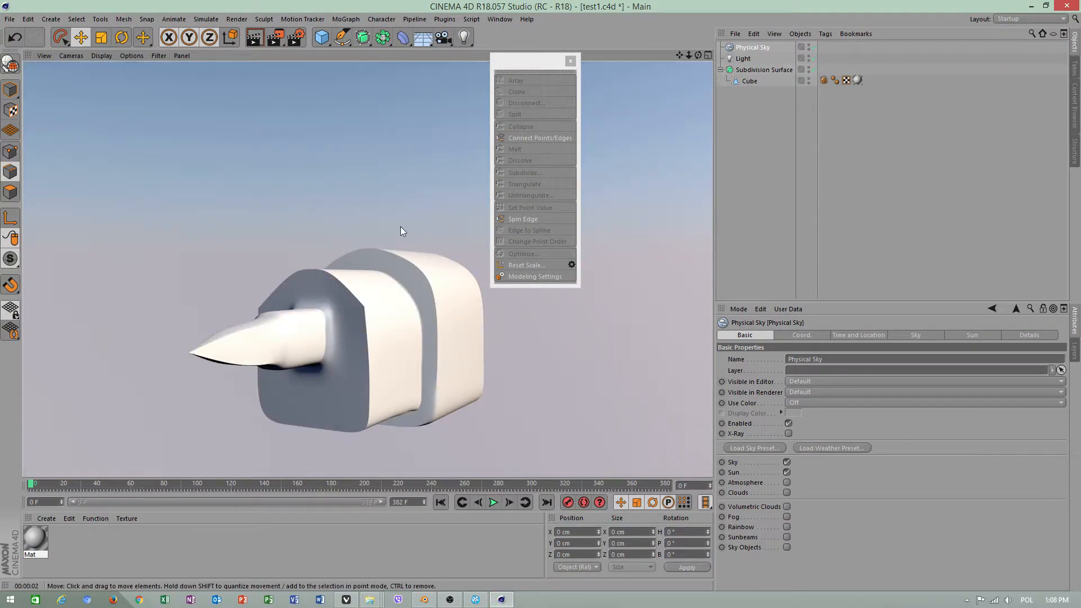
pyautogui.scroll(-1, 403, 228)
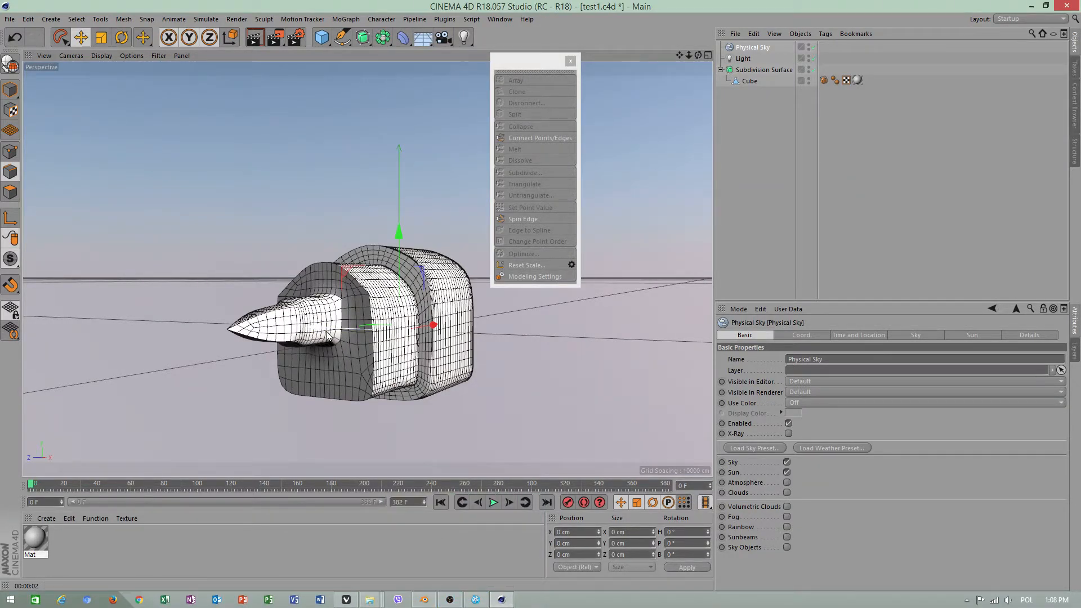
# Select the Cube and disable the Physical Sky
pyautogui.click(747, 83)
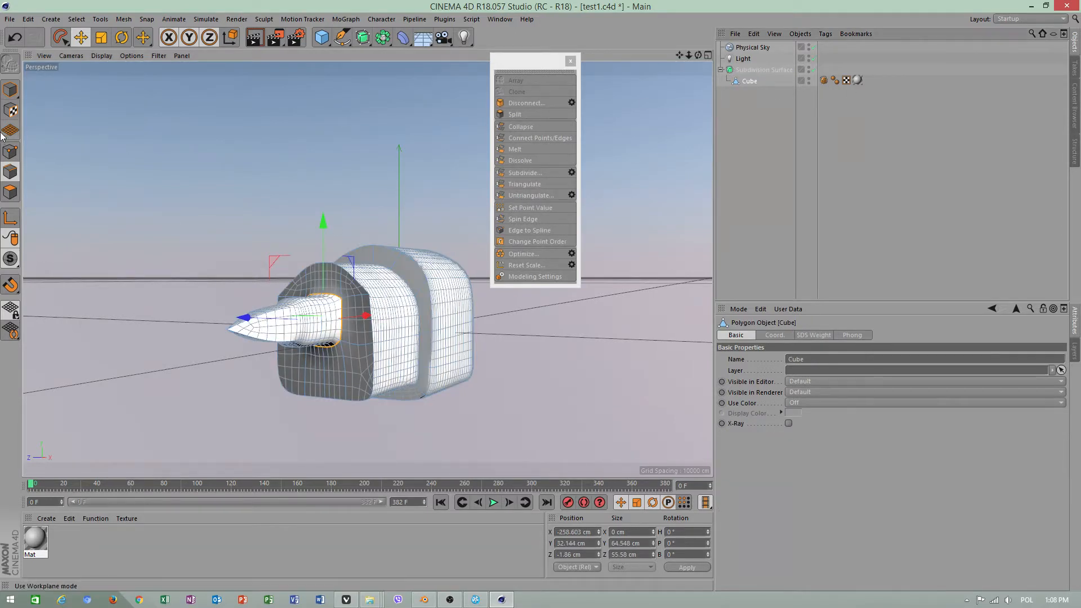
pyautogui.click(815, 47)
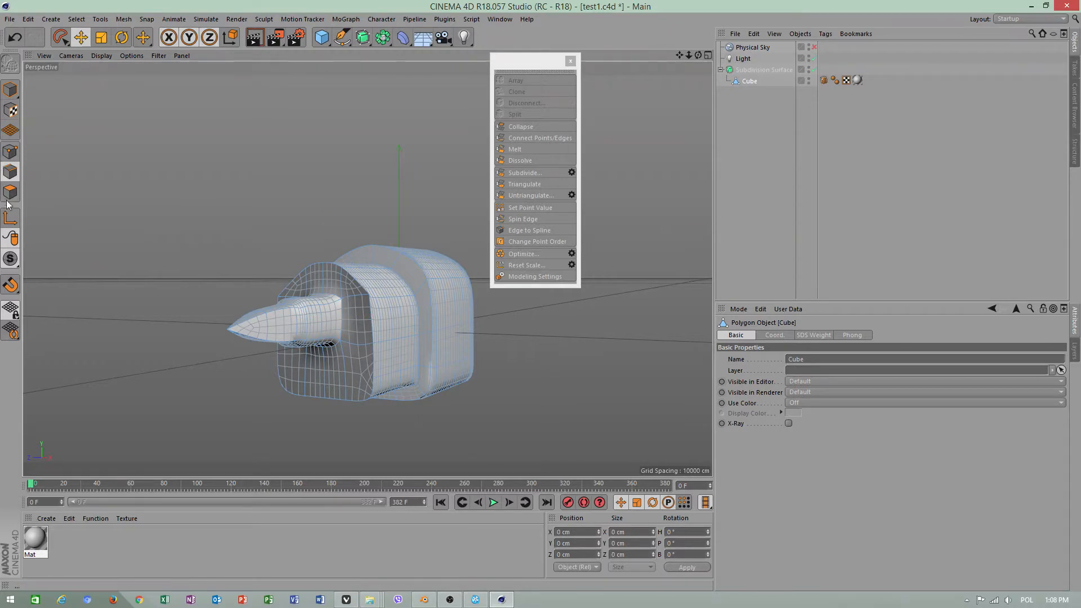
# Select the Cube's front polygon below the pointed tip in Polygons mode and bring up the polygon modelling commands
pyautogui.click(10, 192)
pyautogui.click(337, 369)
pyautogui.rightClick(364, 330)
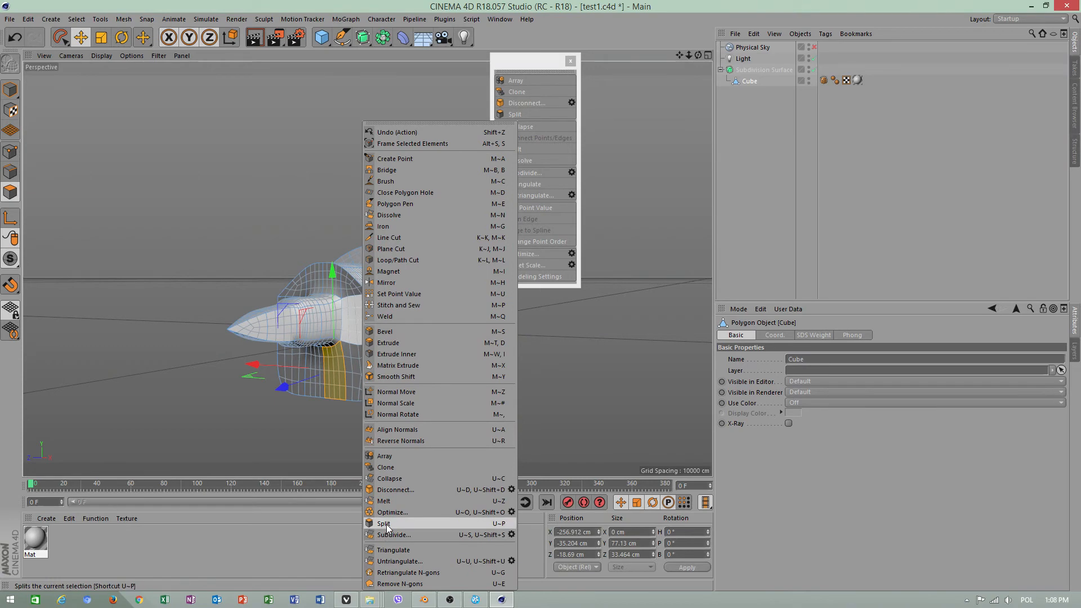
pyautogui.click(502, 599)
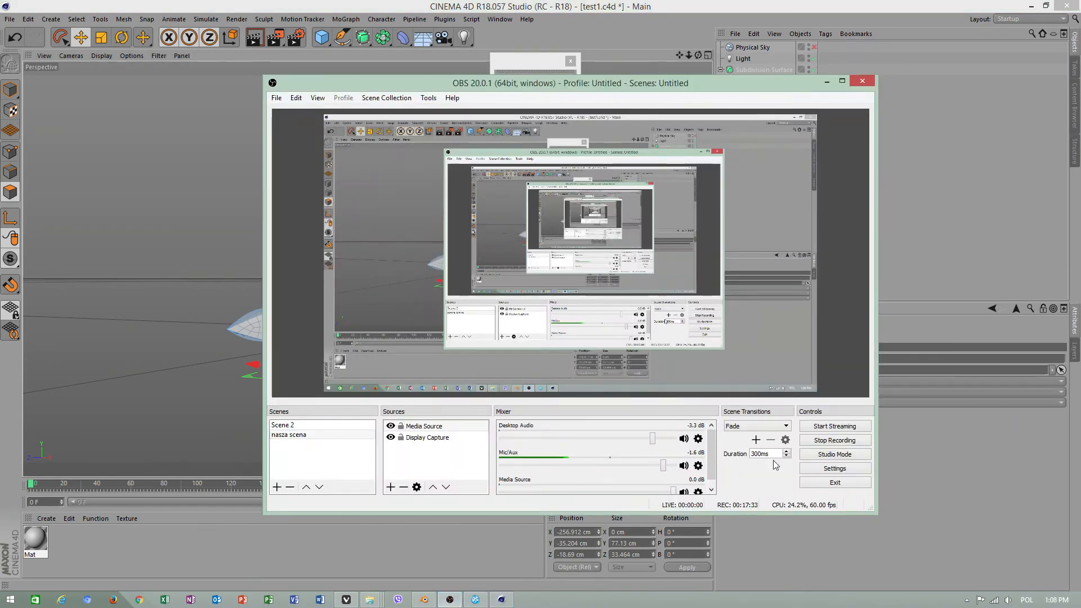